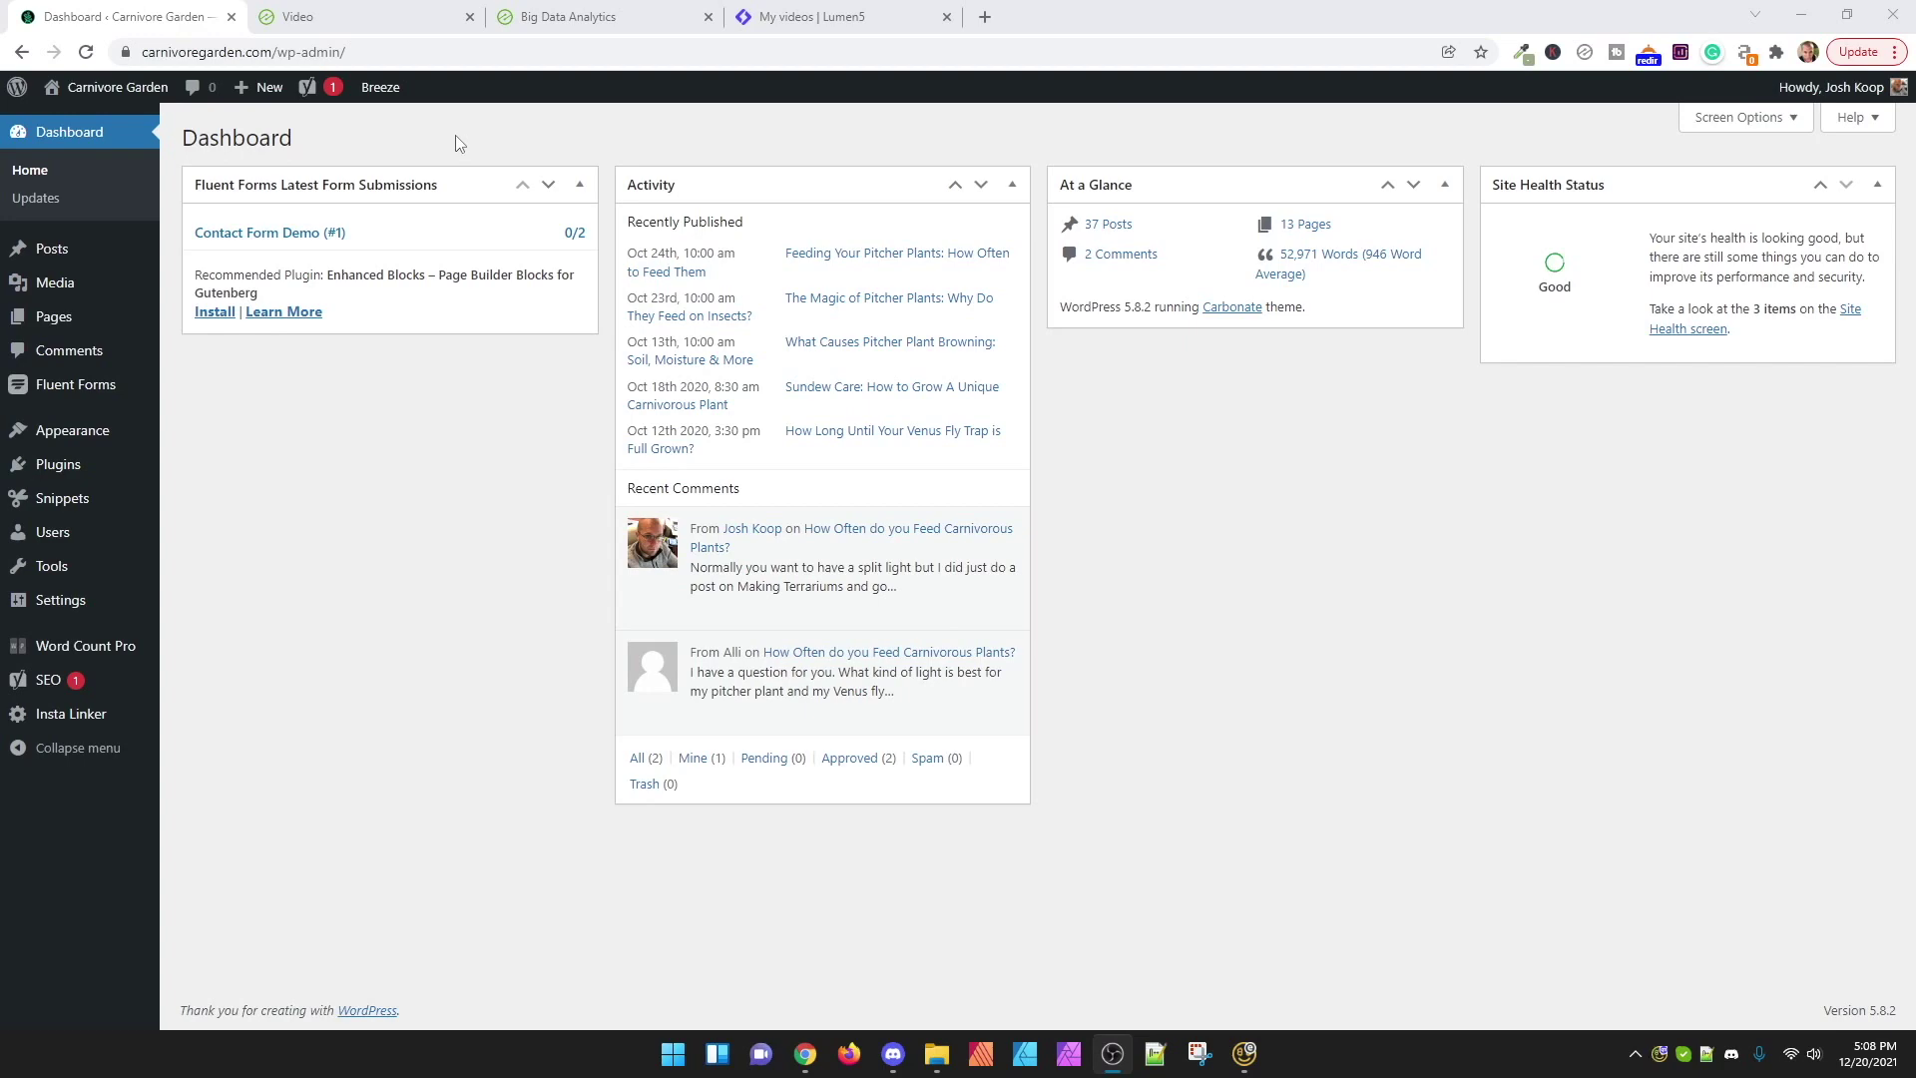
# Step: Switch to the Ezoic video page and review its upload, placeholder, auto select, playlist and ads configuration sections
pyautogui.hotkey('ctrl', 'Tab')
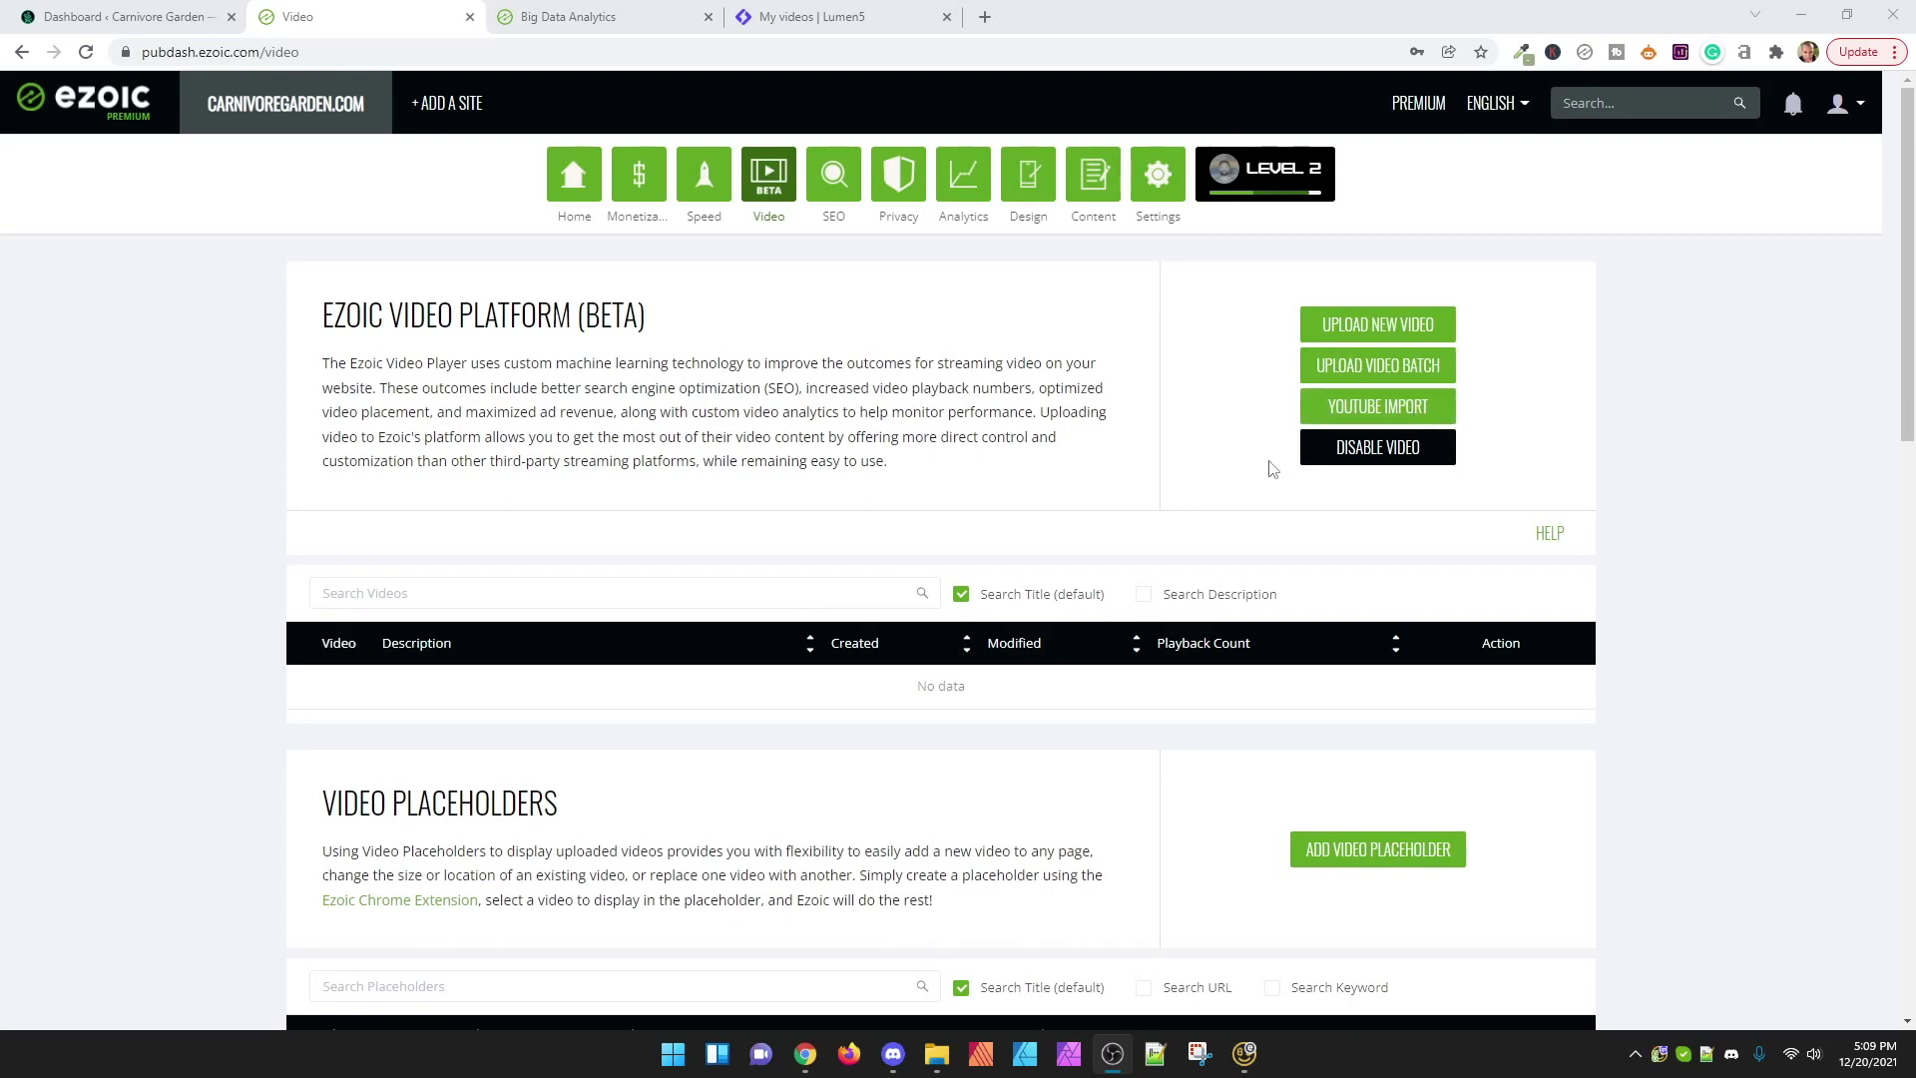
pyautogui.scroll(-2, 1272, 469)
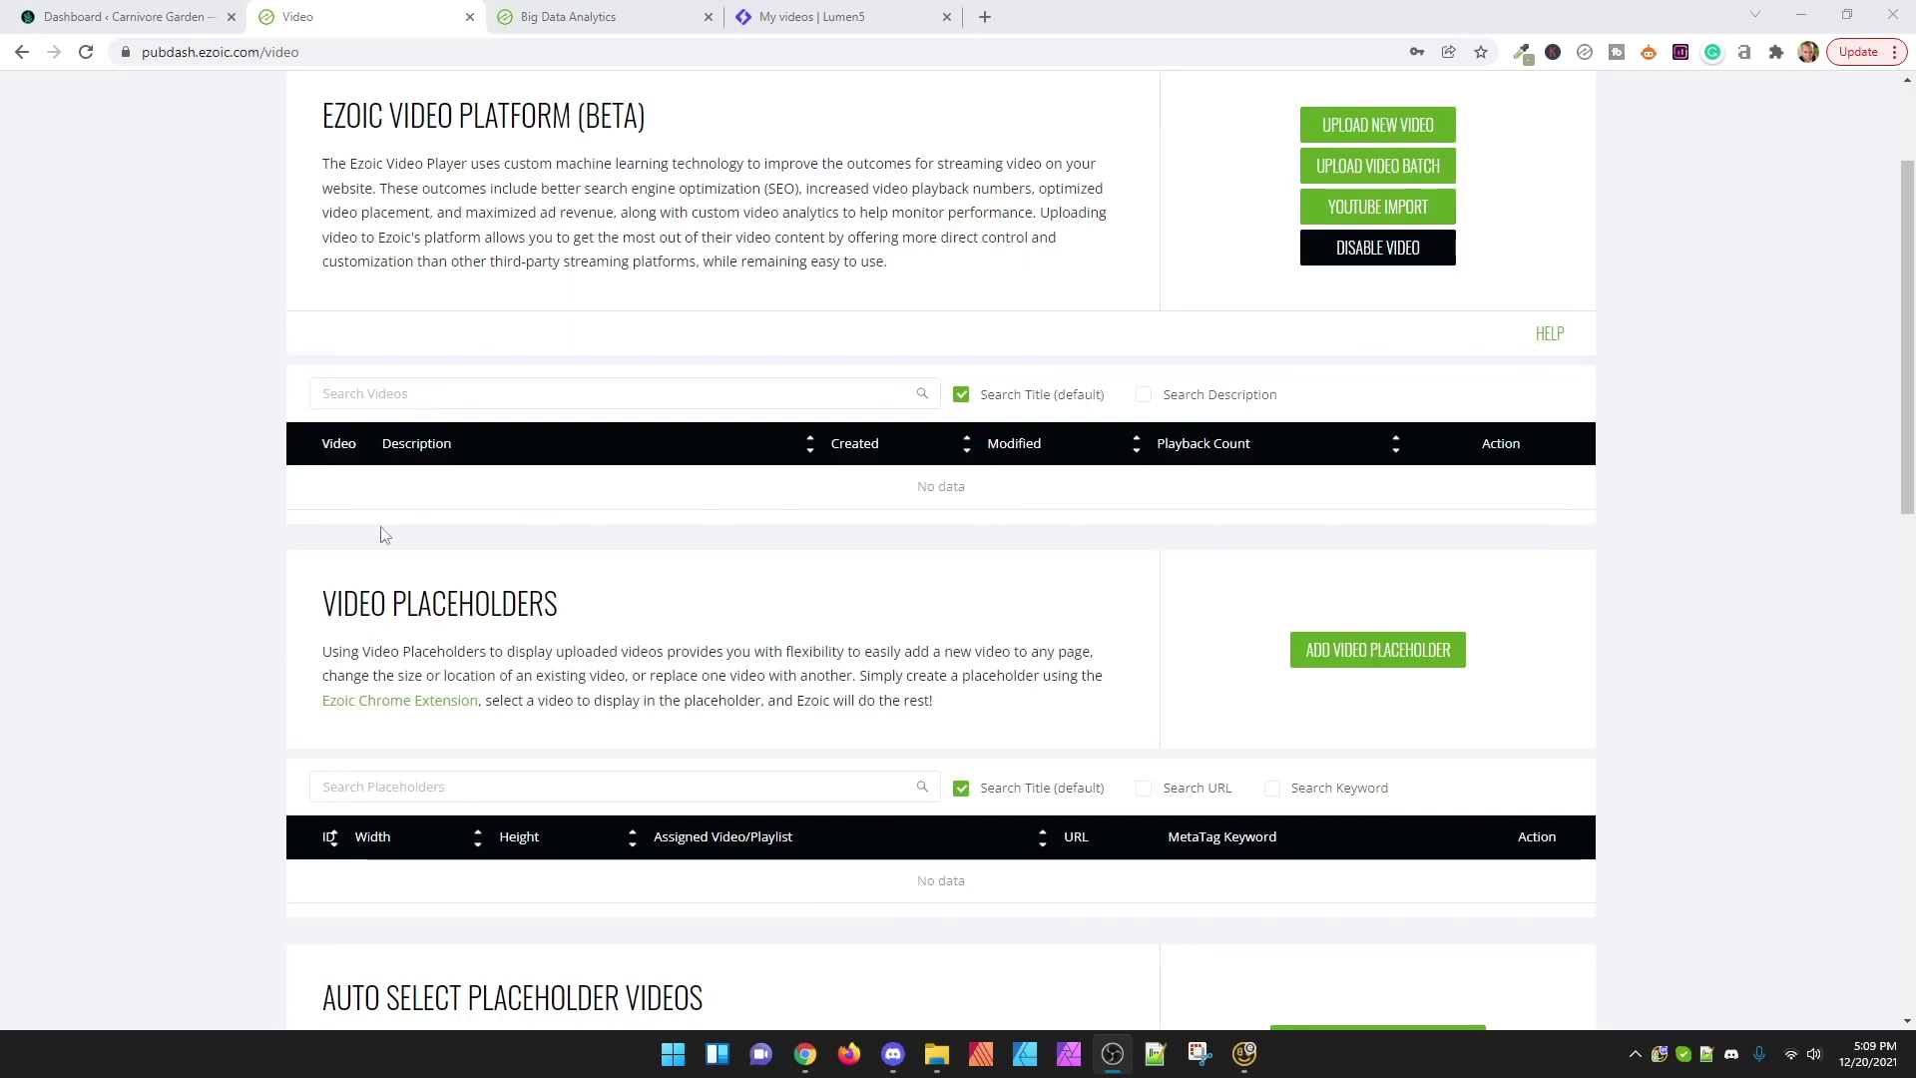
pyautogui.scroll(-2, 316, 505)
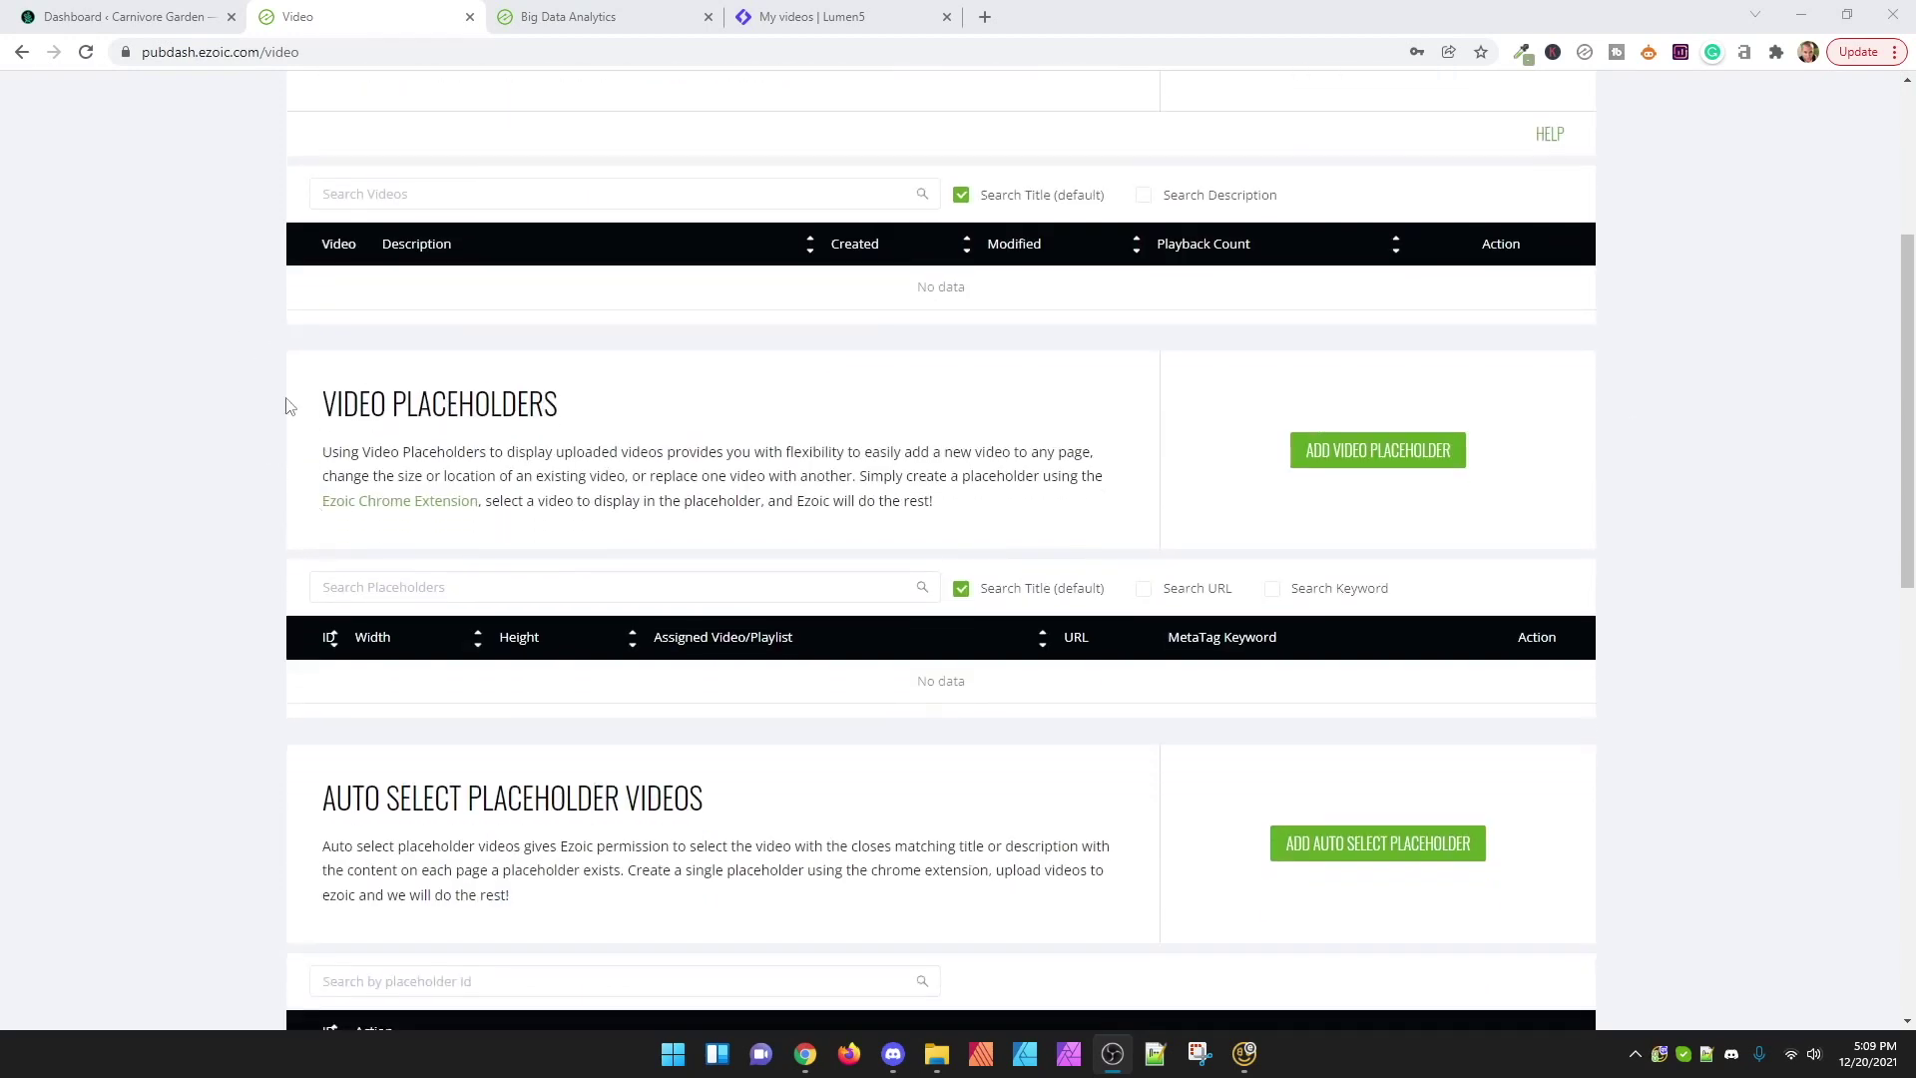
pyautogui.scroll(-1, 250, 396)
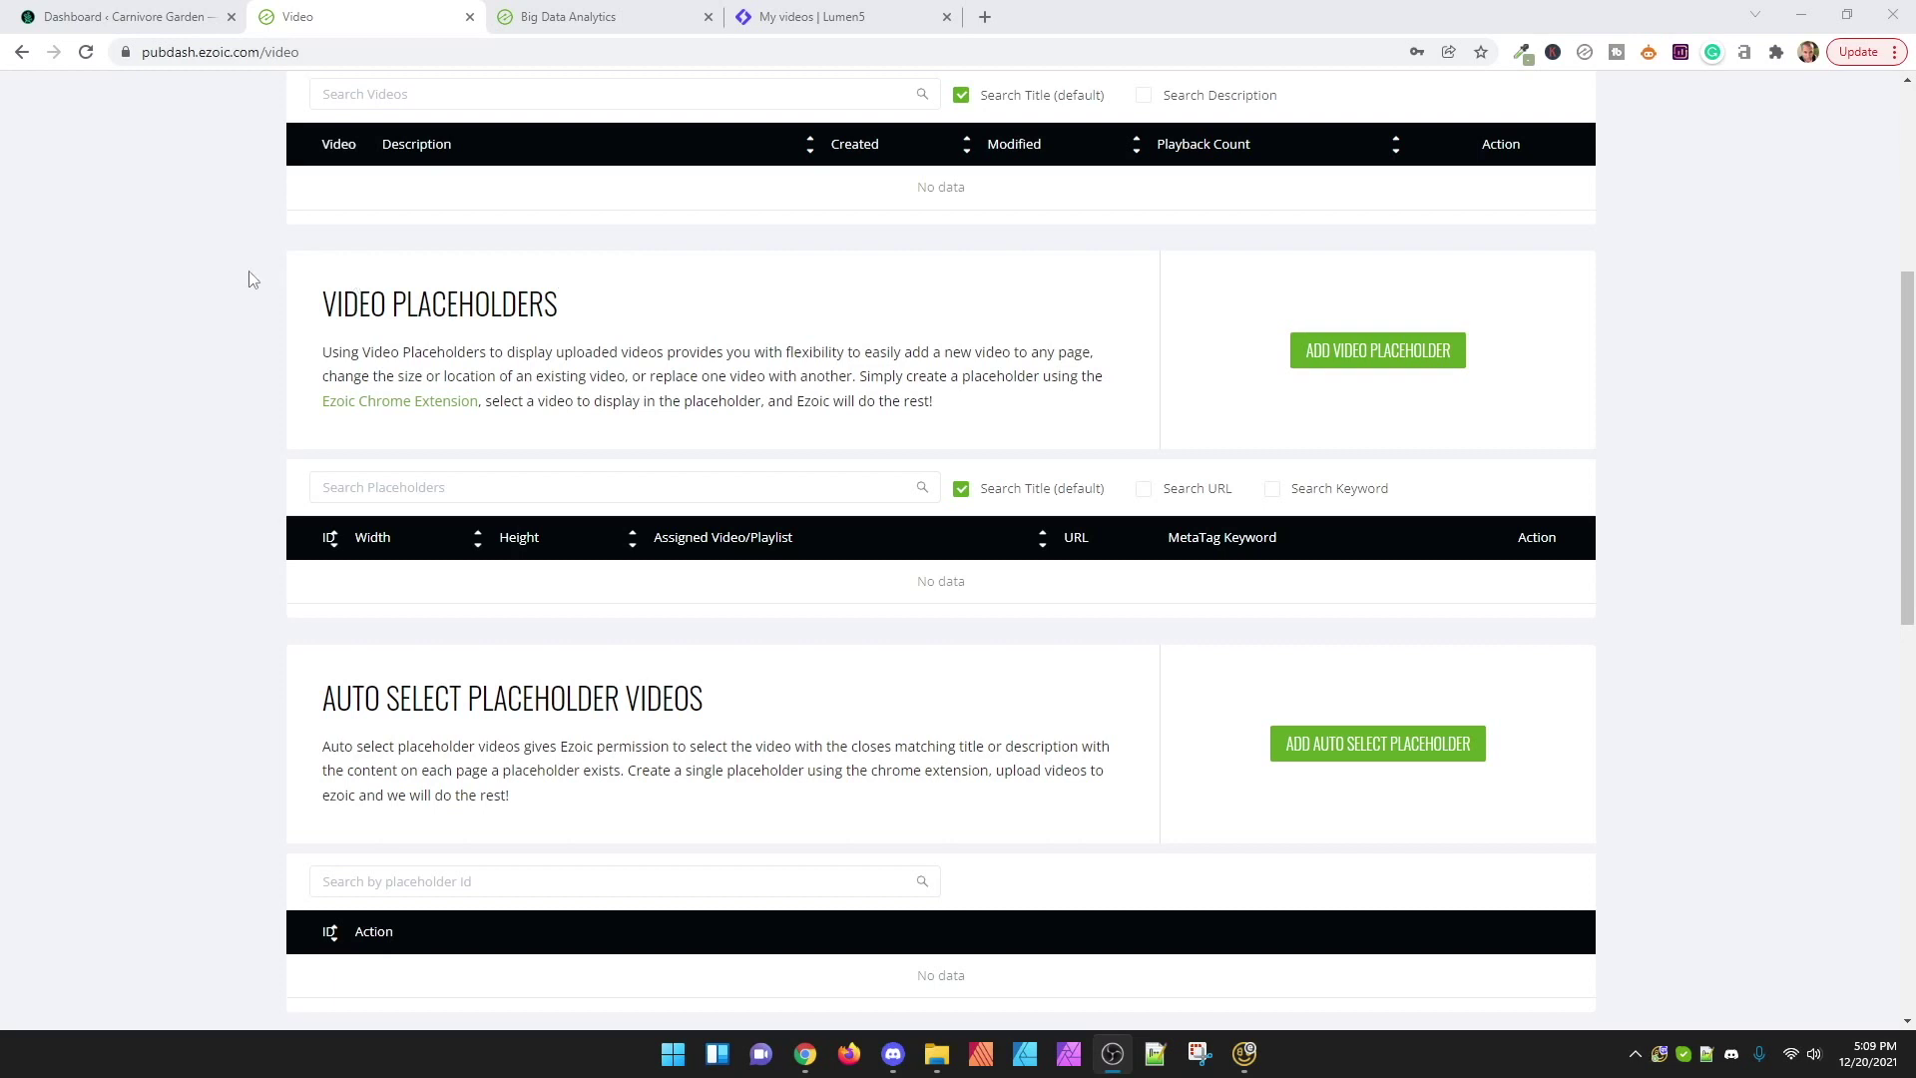
pyautogui.scroll(-5, 250, 290)
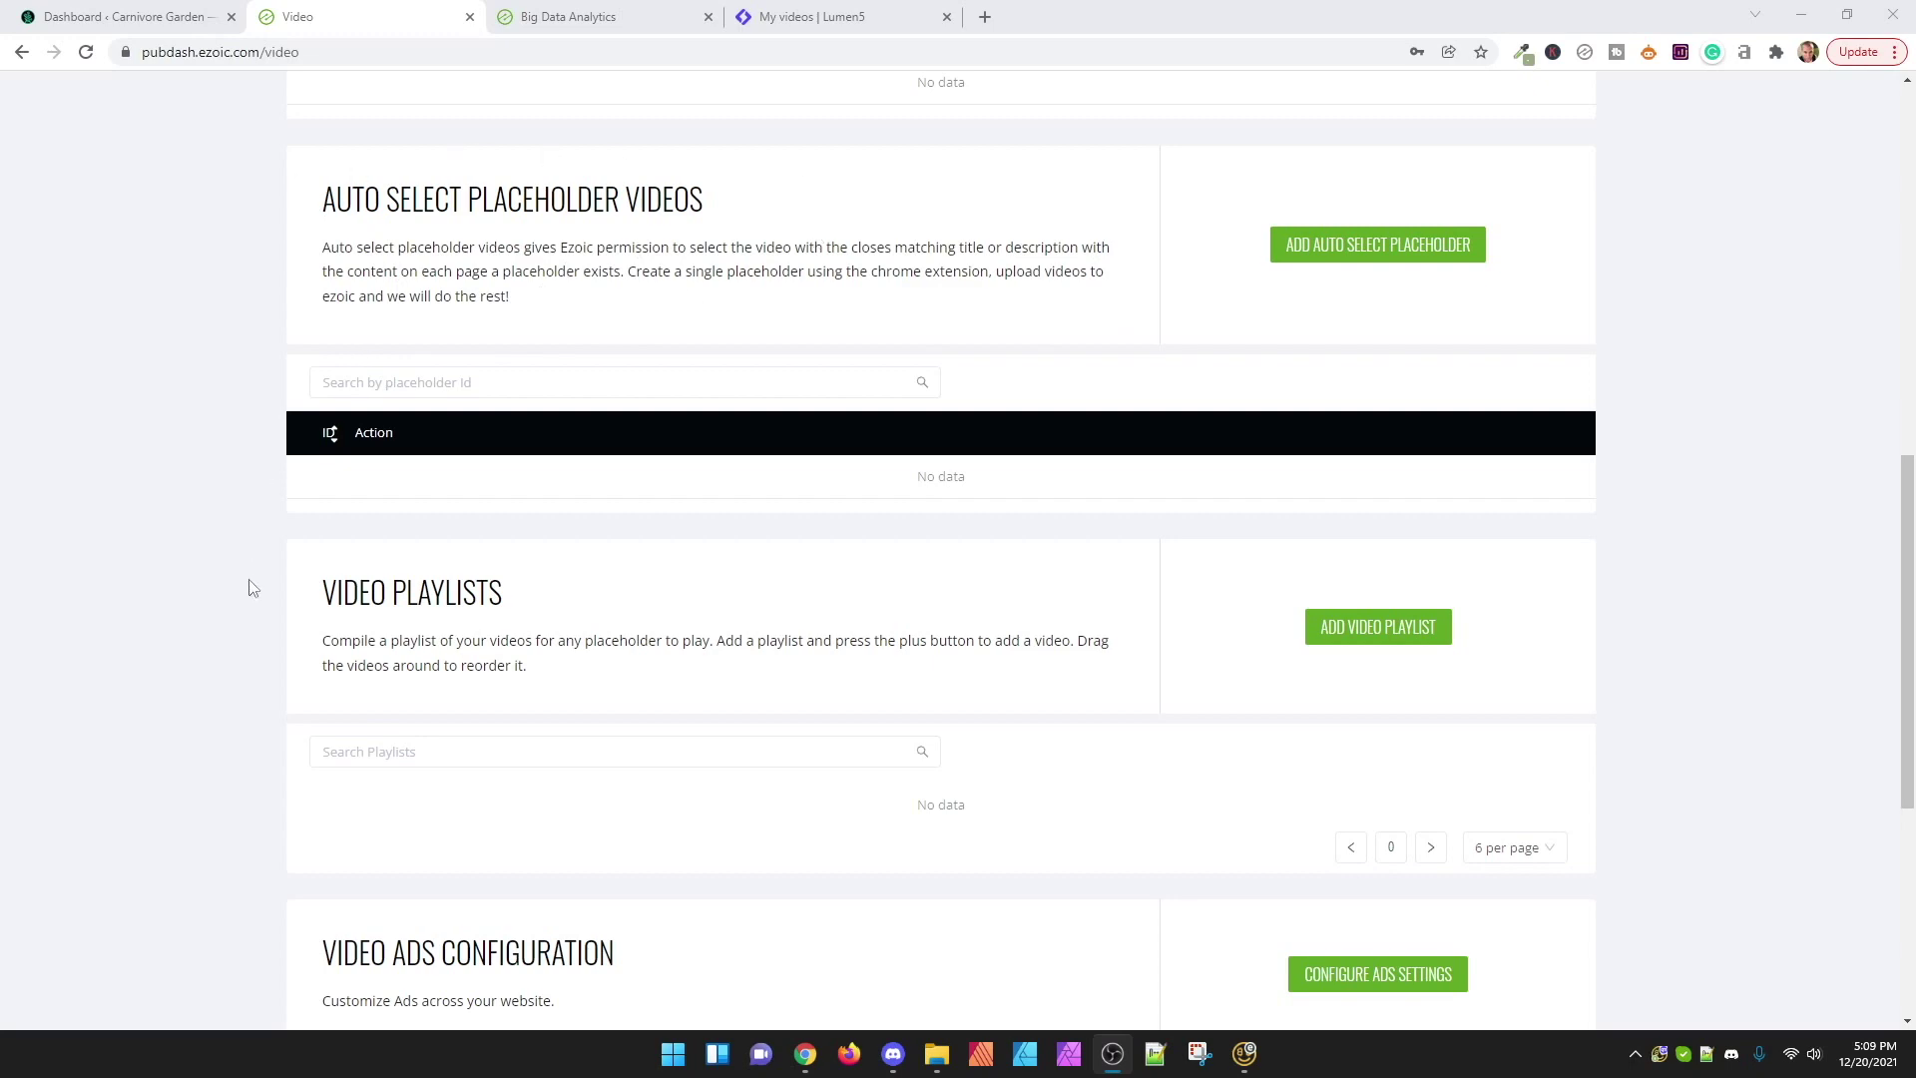
pyautogui.scroll(-1, 282, 668)
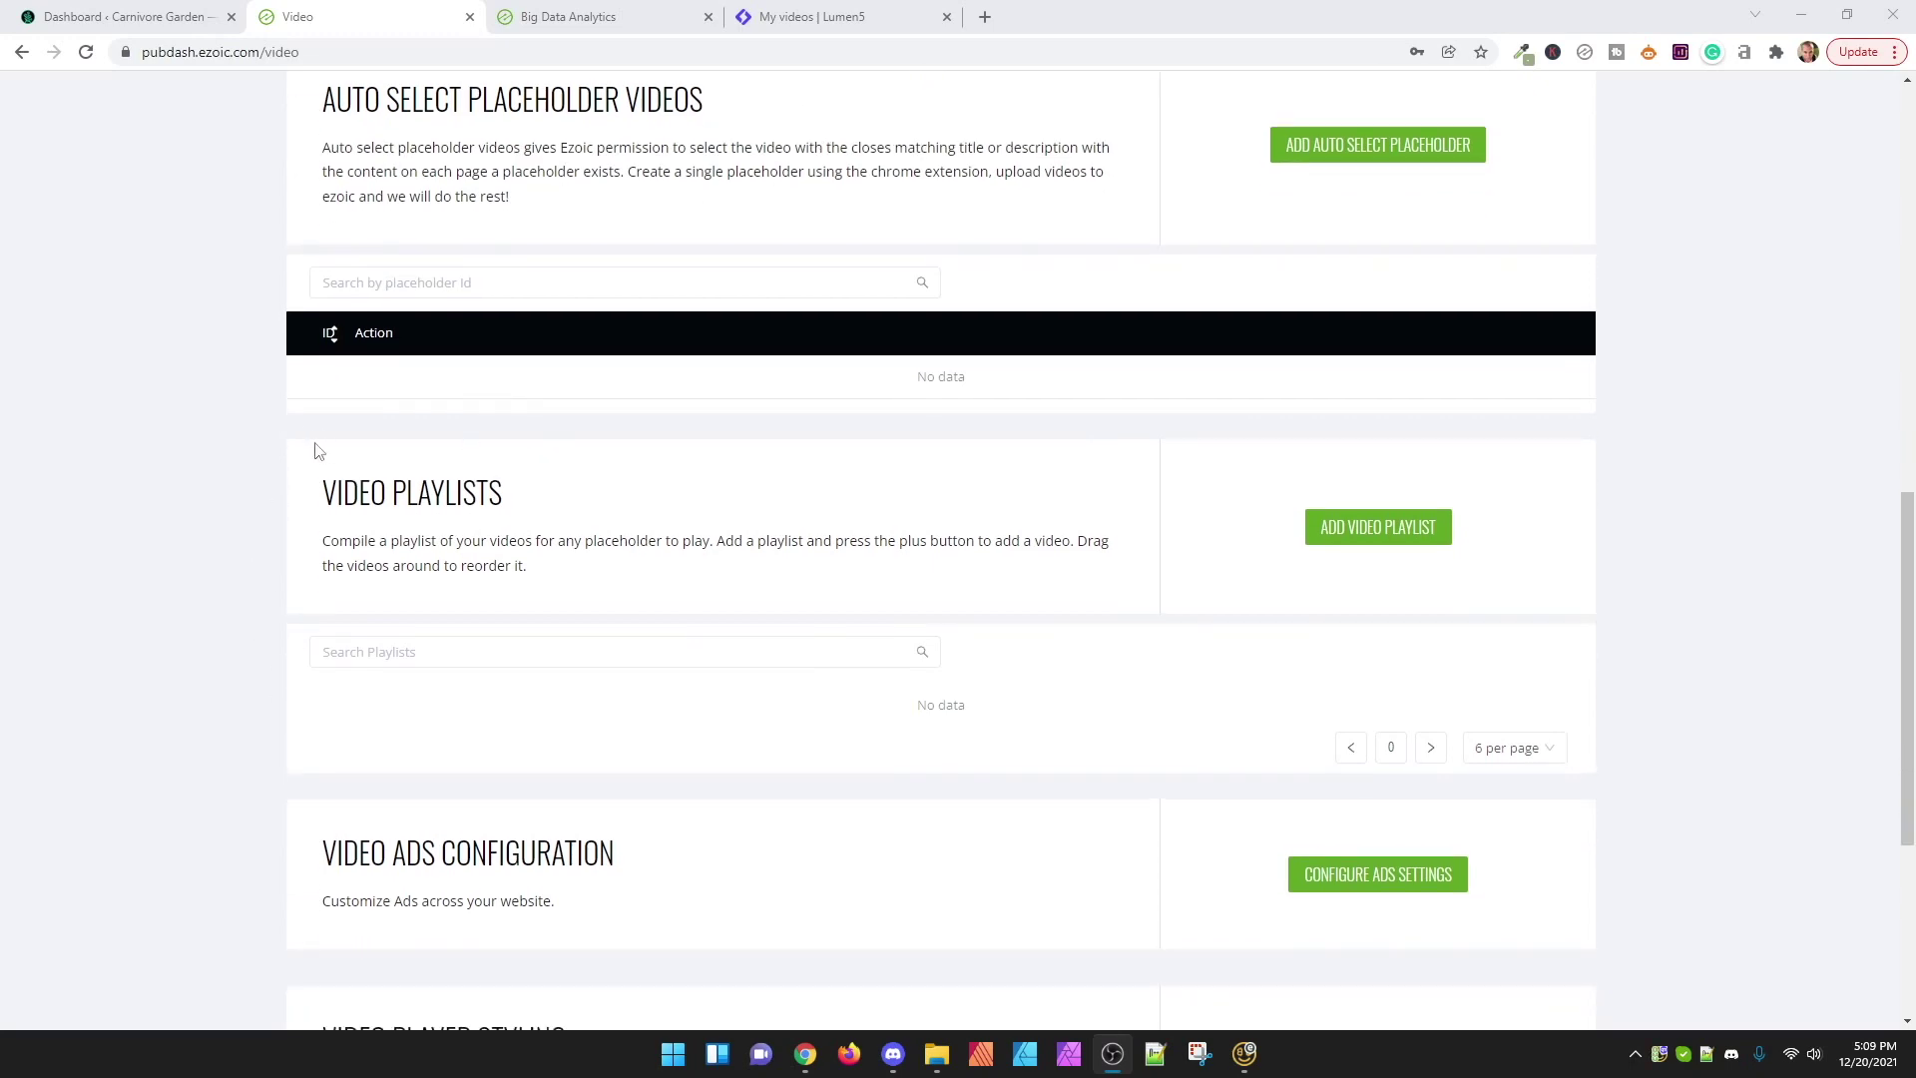
pyautogui.scroll(6, 304, 454)
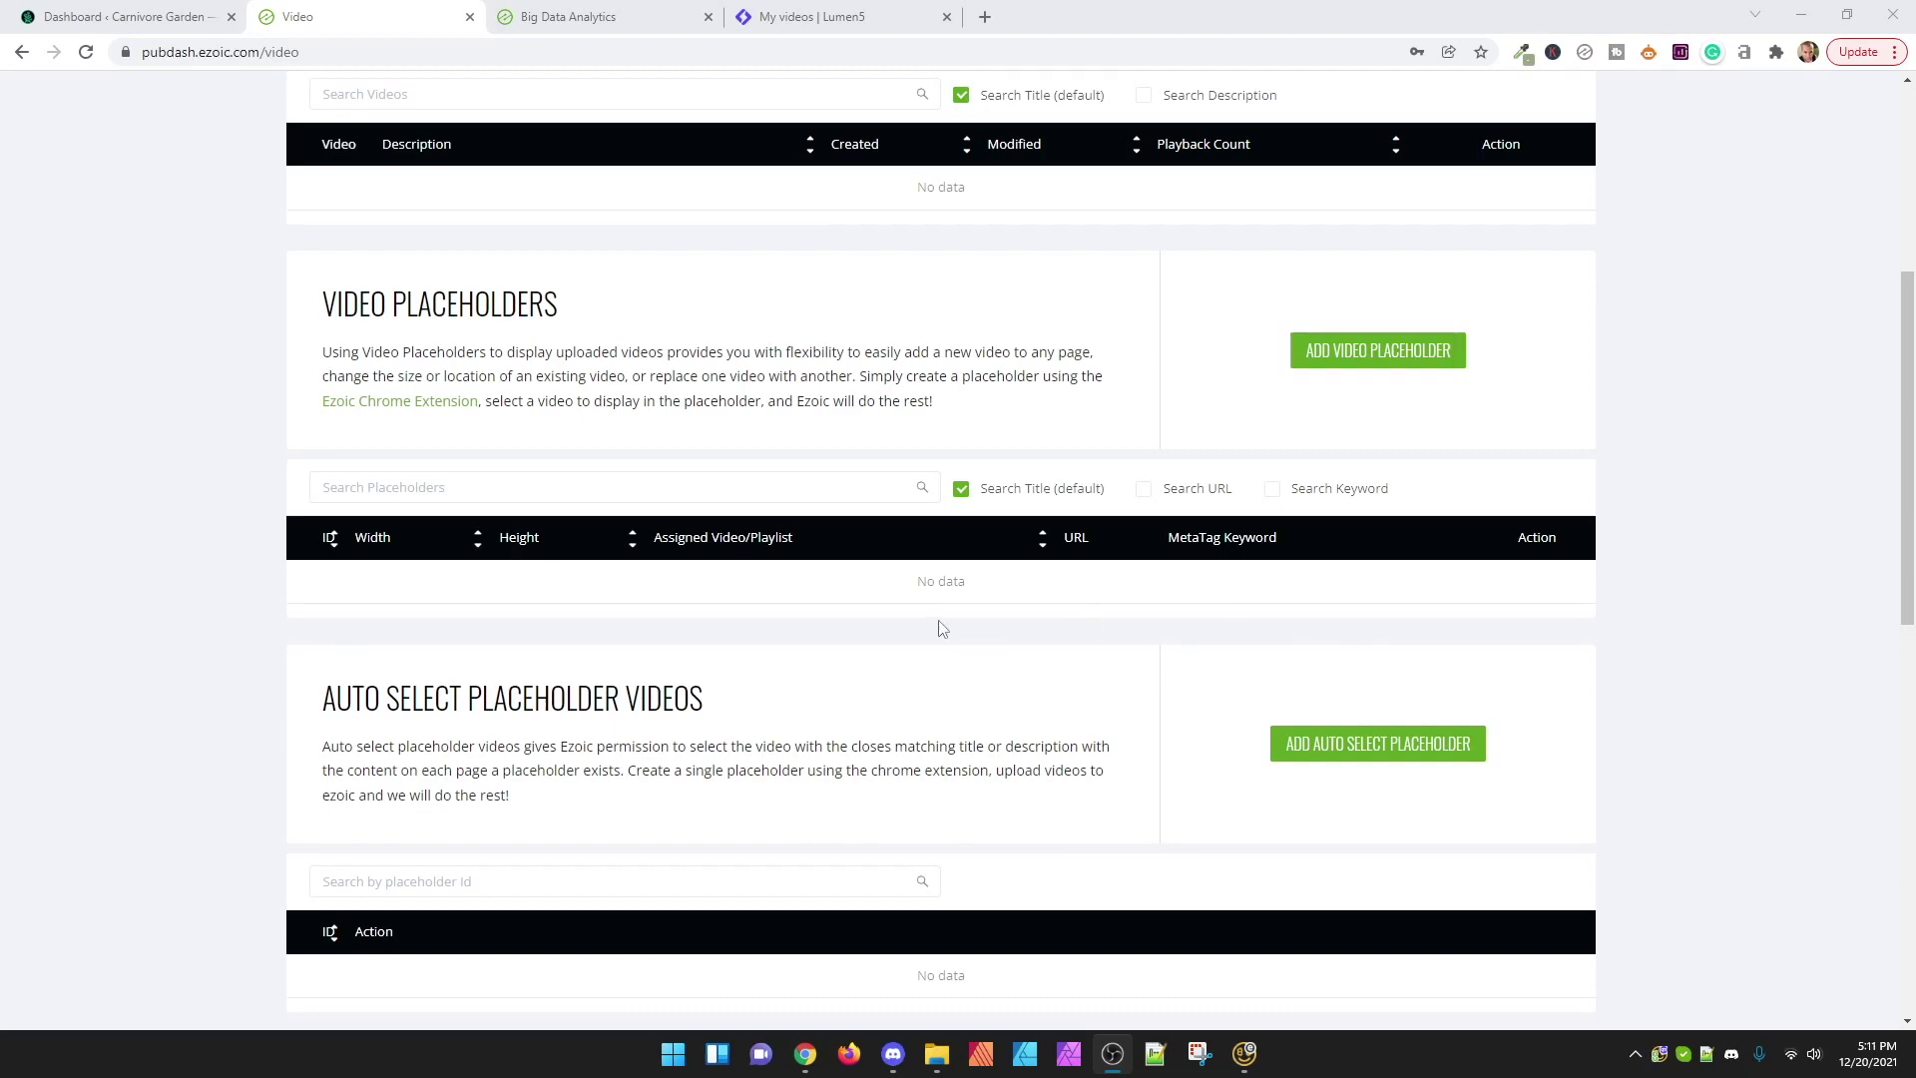
pyautogui.scroll(-4, 280, 519)
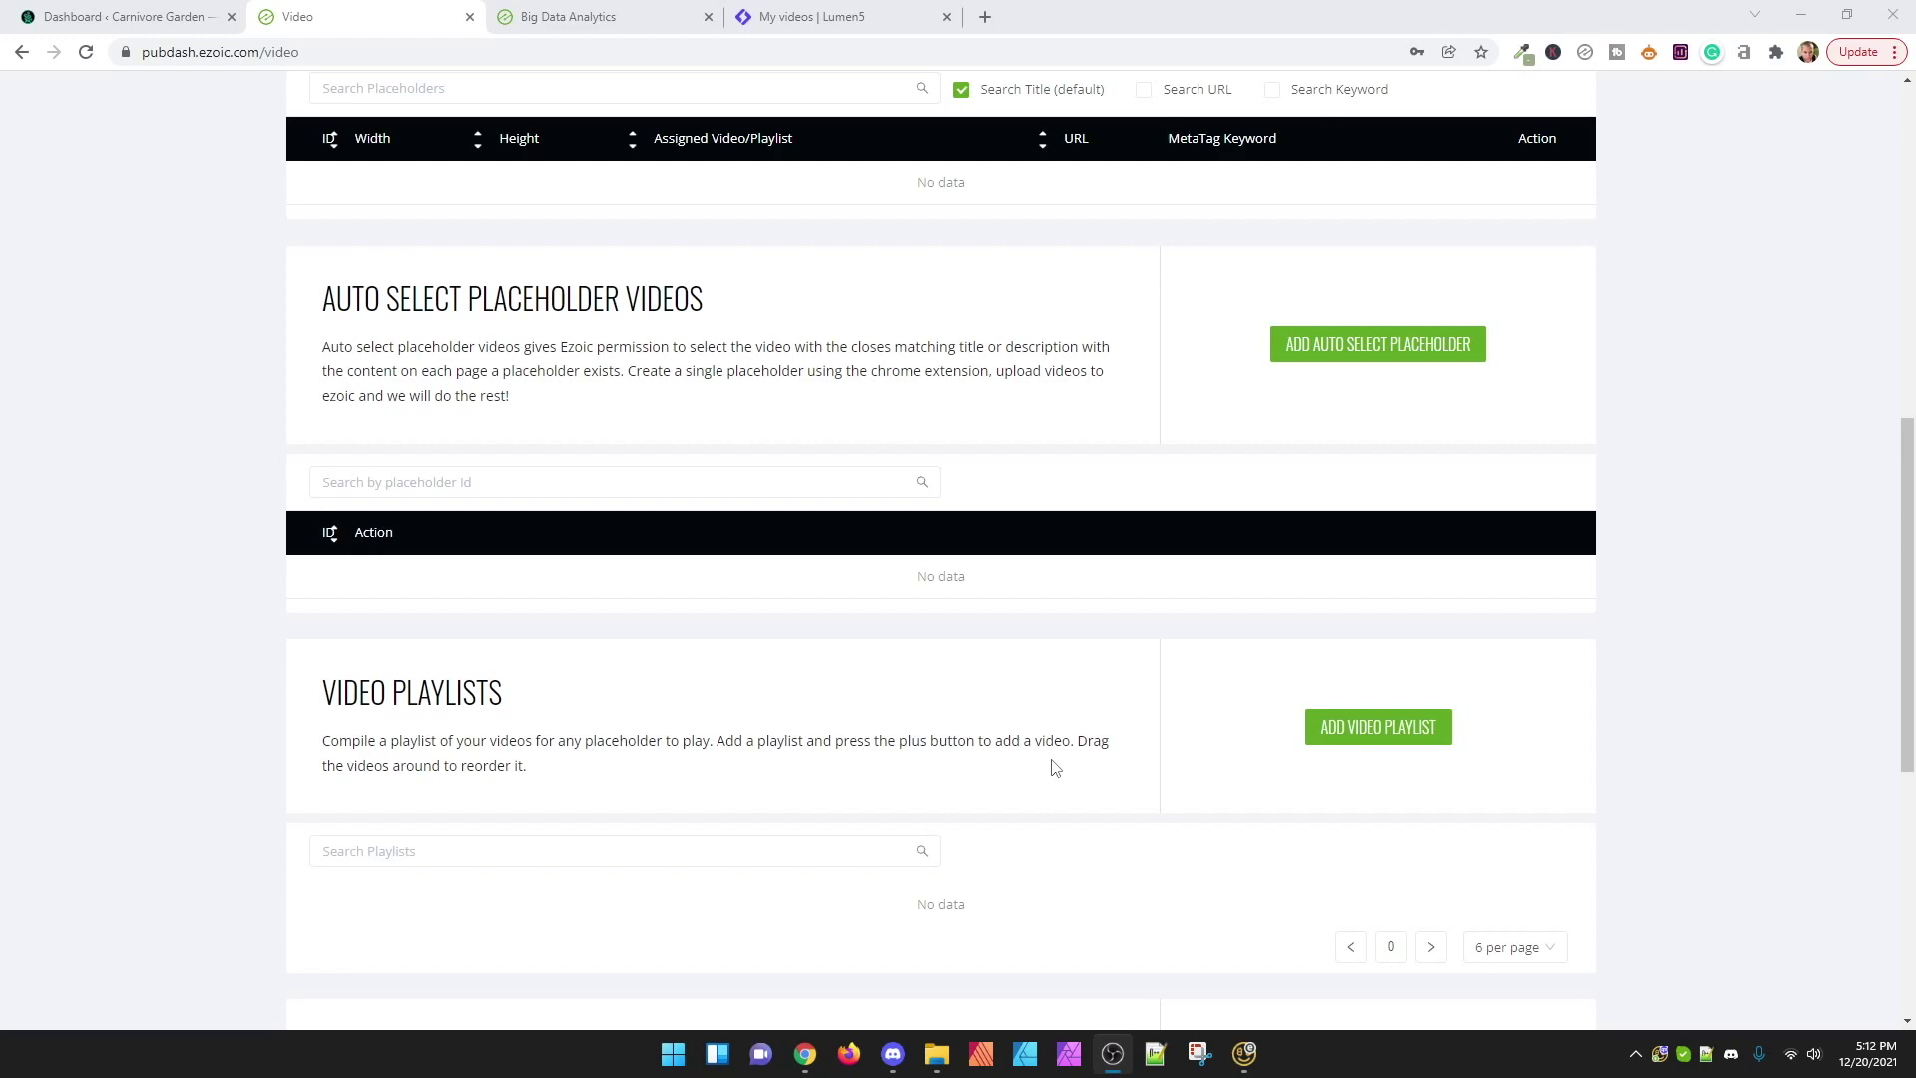
pyautogui.scroll(9, 1054, 767)
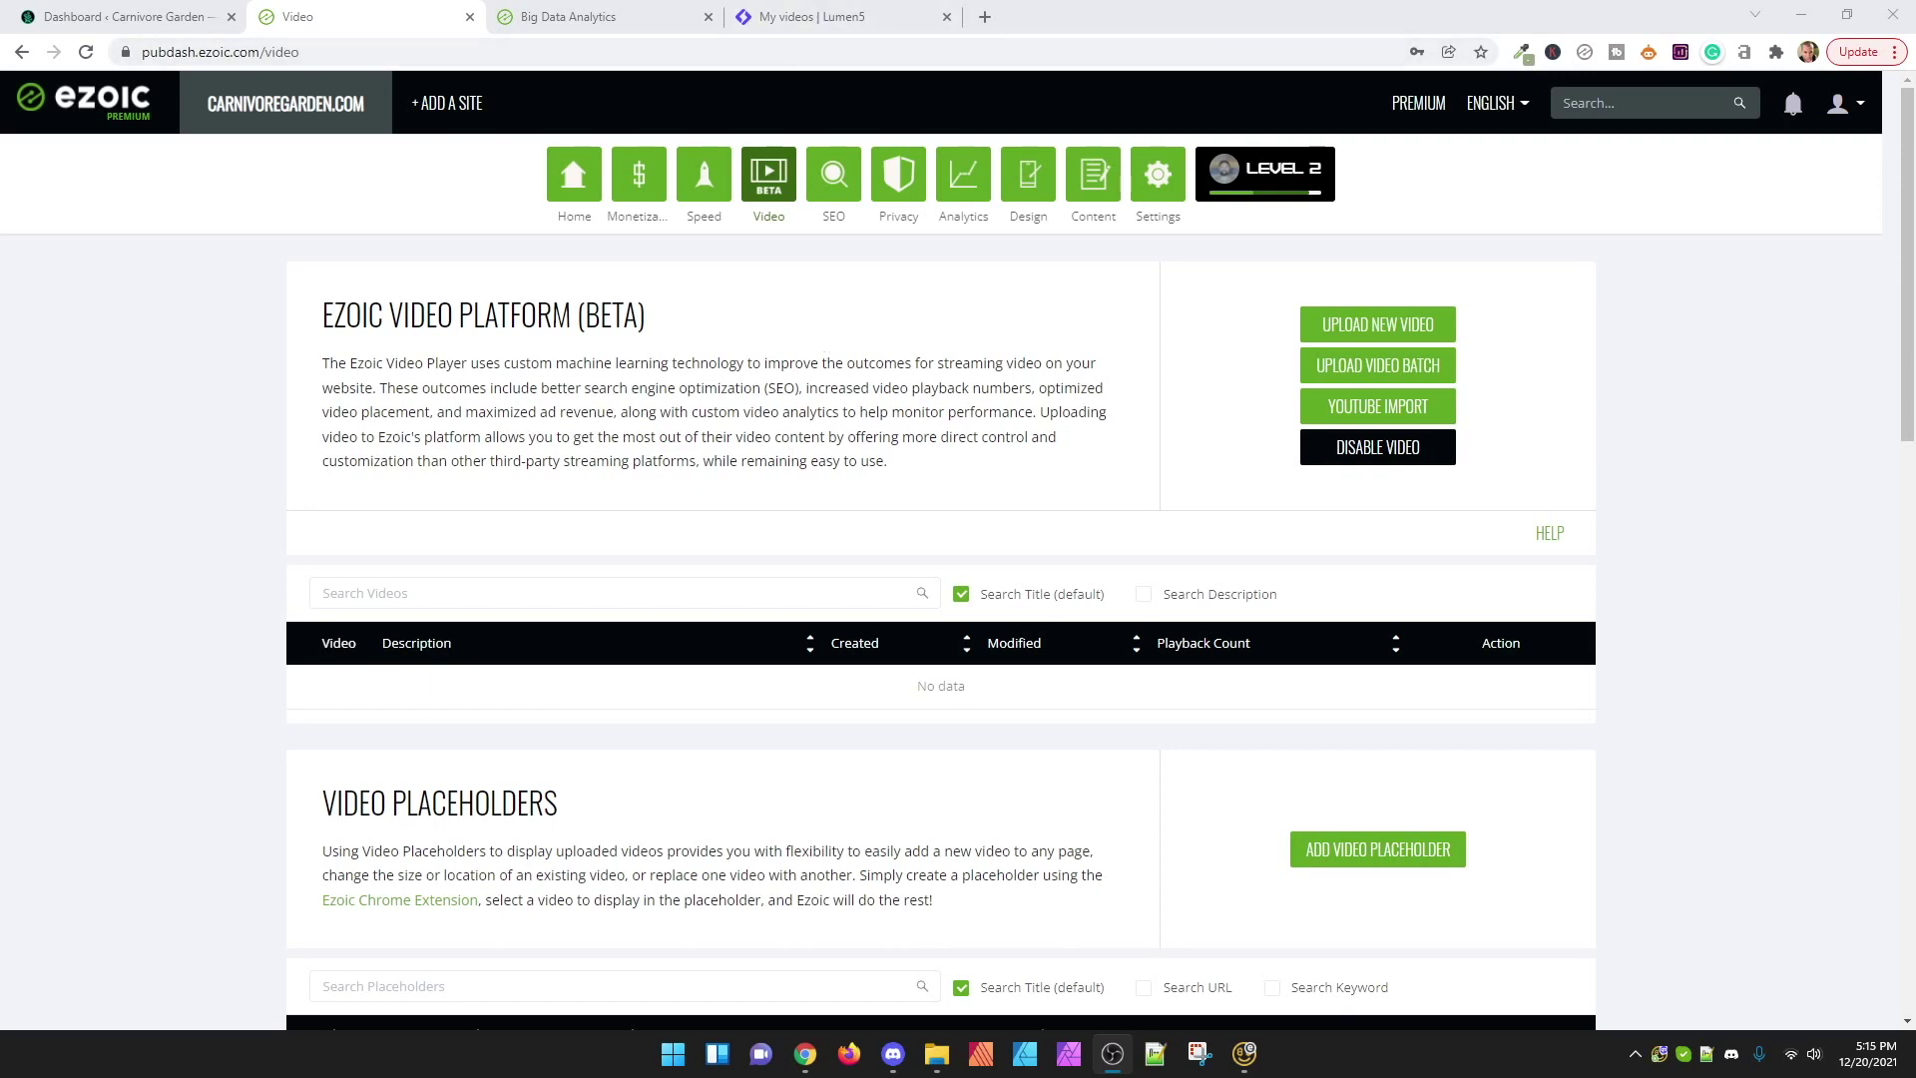
# Step: Switch to Lumen5 and start a new video from the "How Gamification Can Level up Your Business" template in Facebook News Feed 16:9 format
pyautogui.hotkey('ctrl', '4')
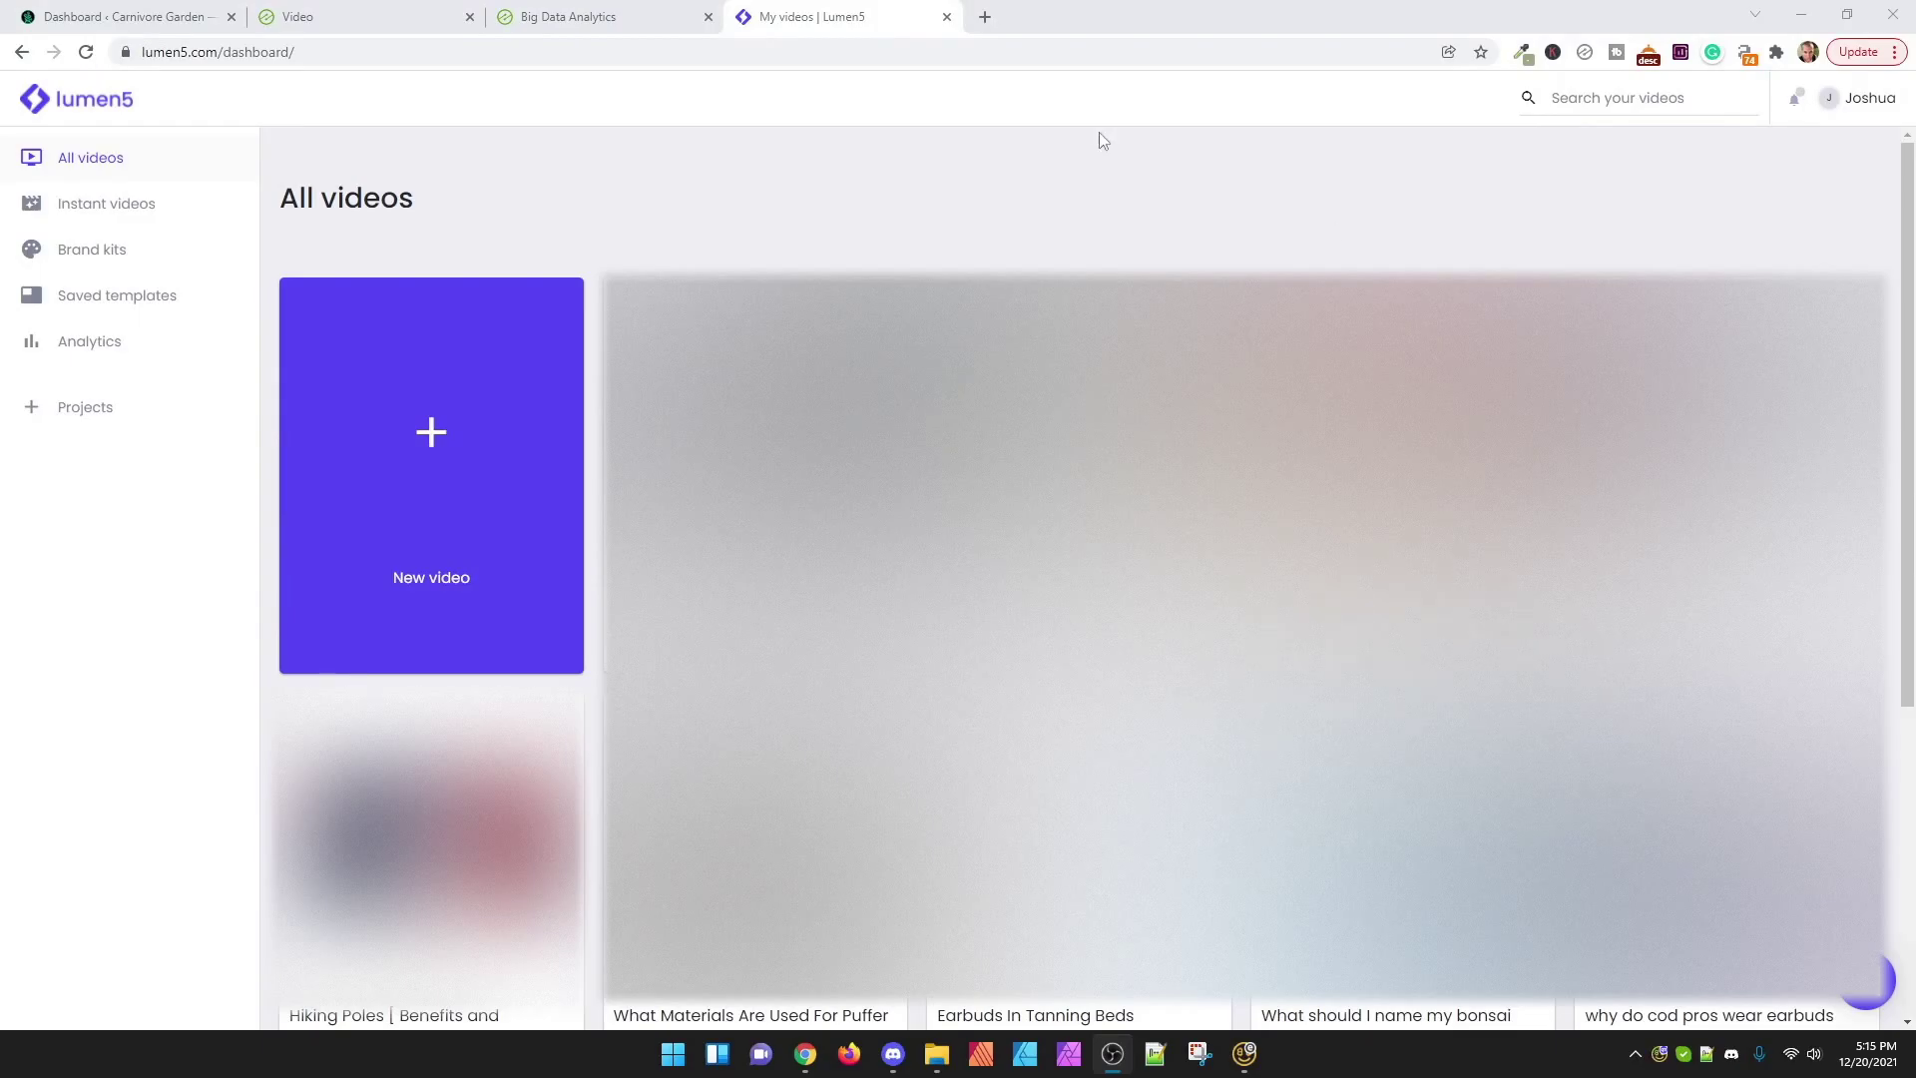
pyautogui.click(420, 430)
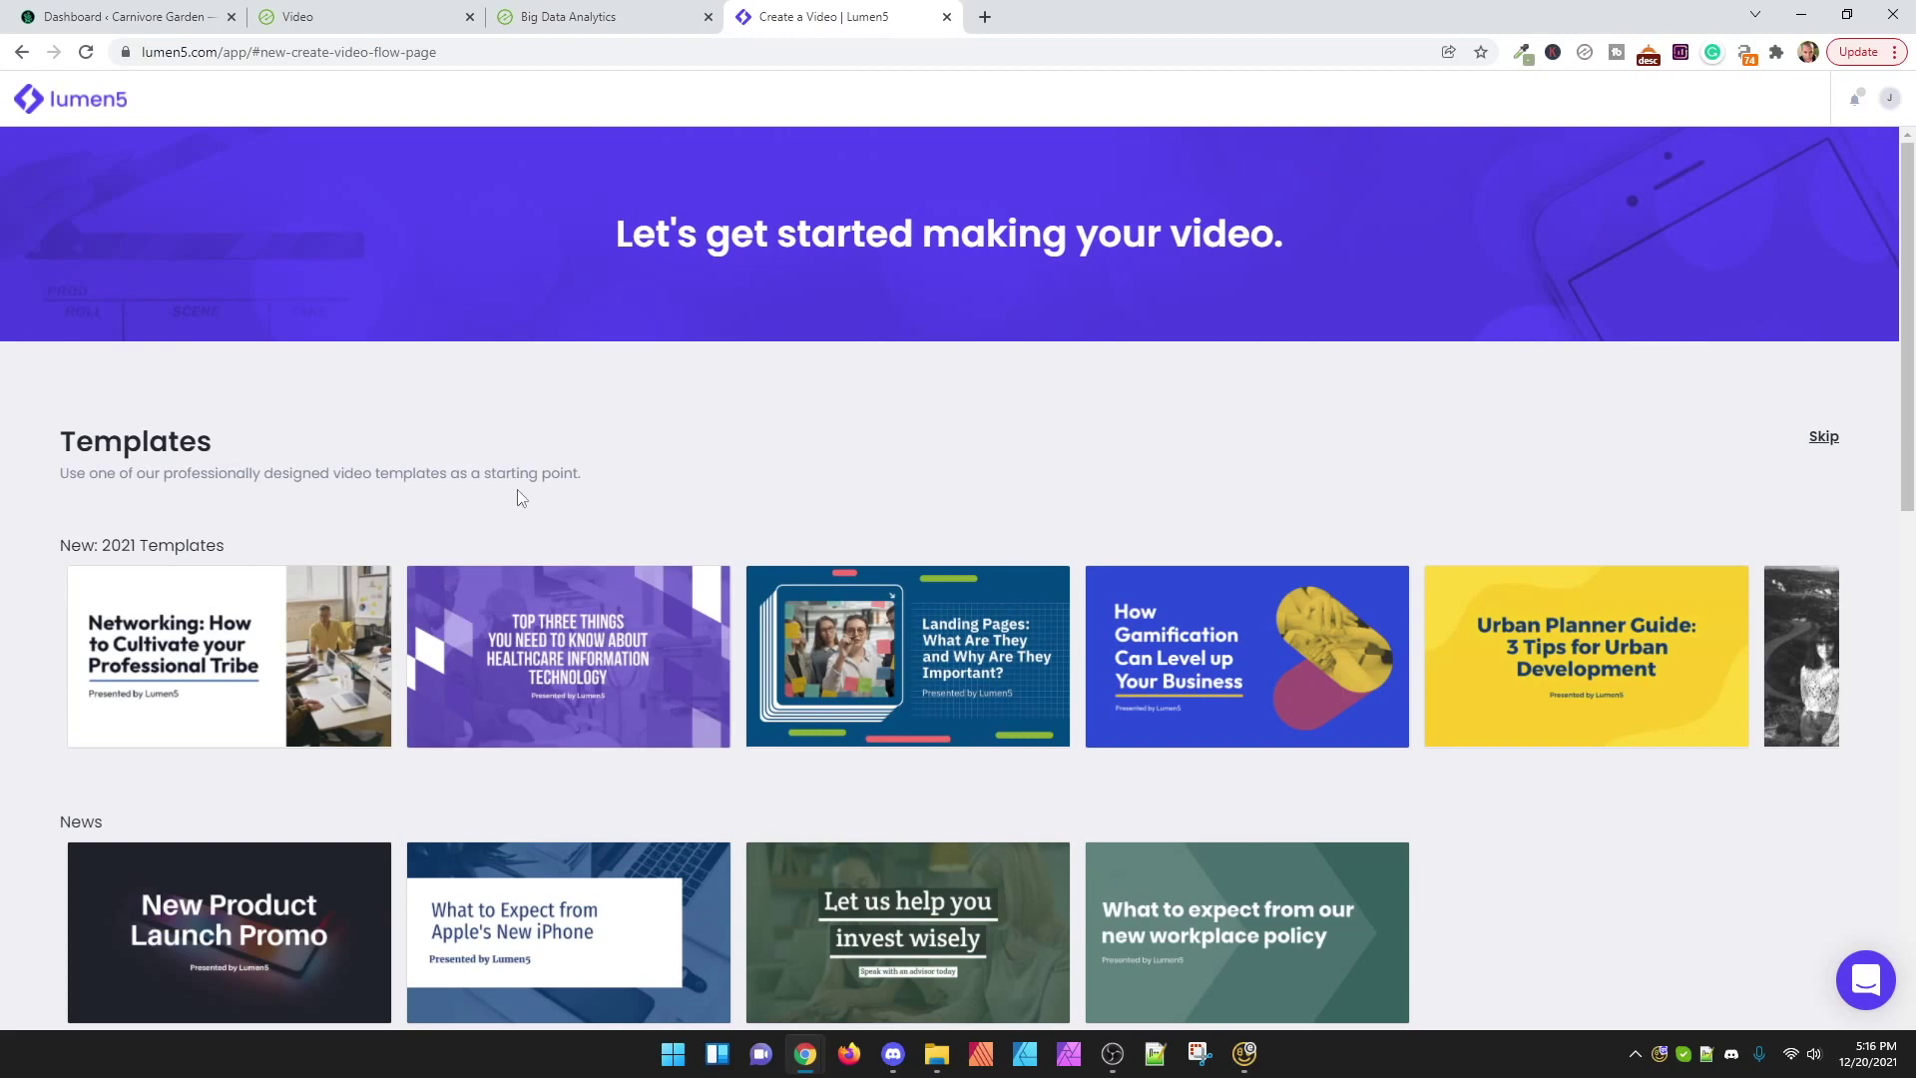
pyautogui.moveTo(594, 667)
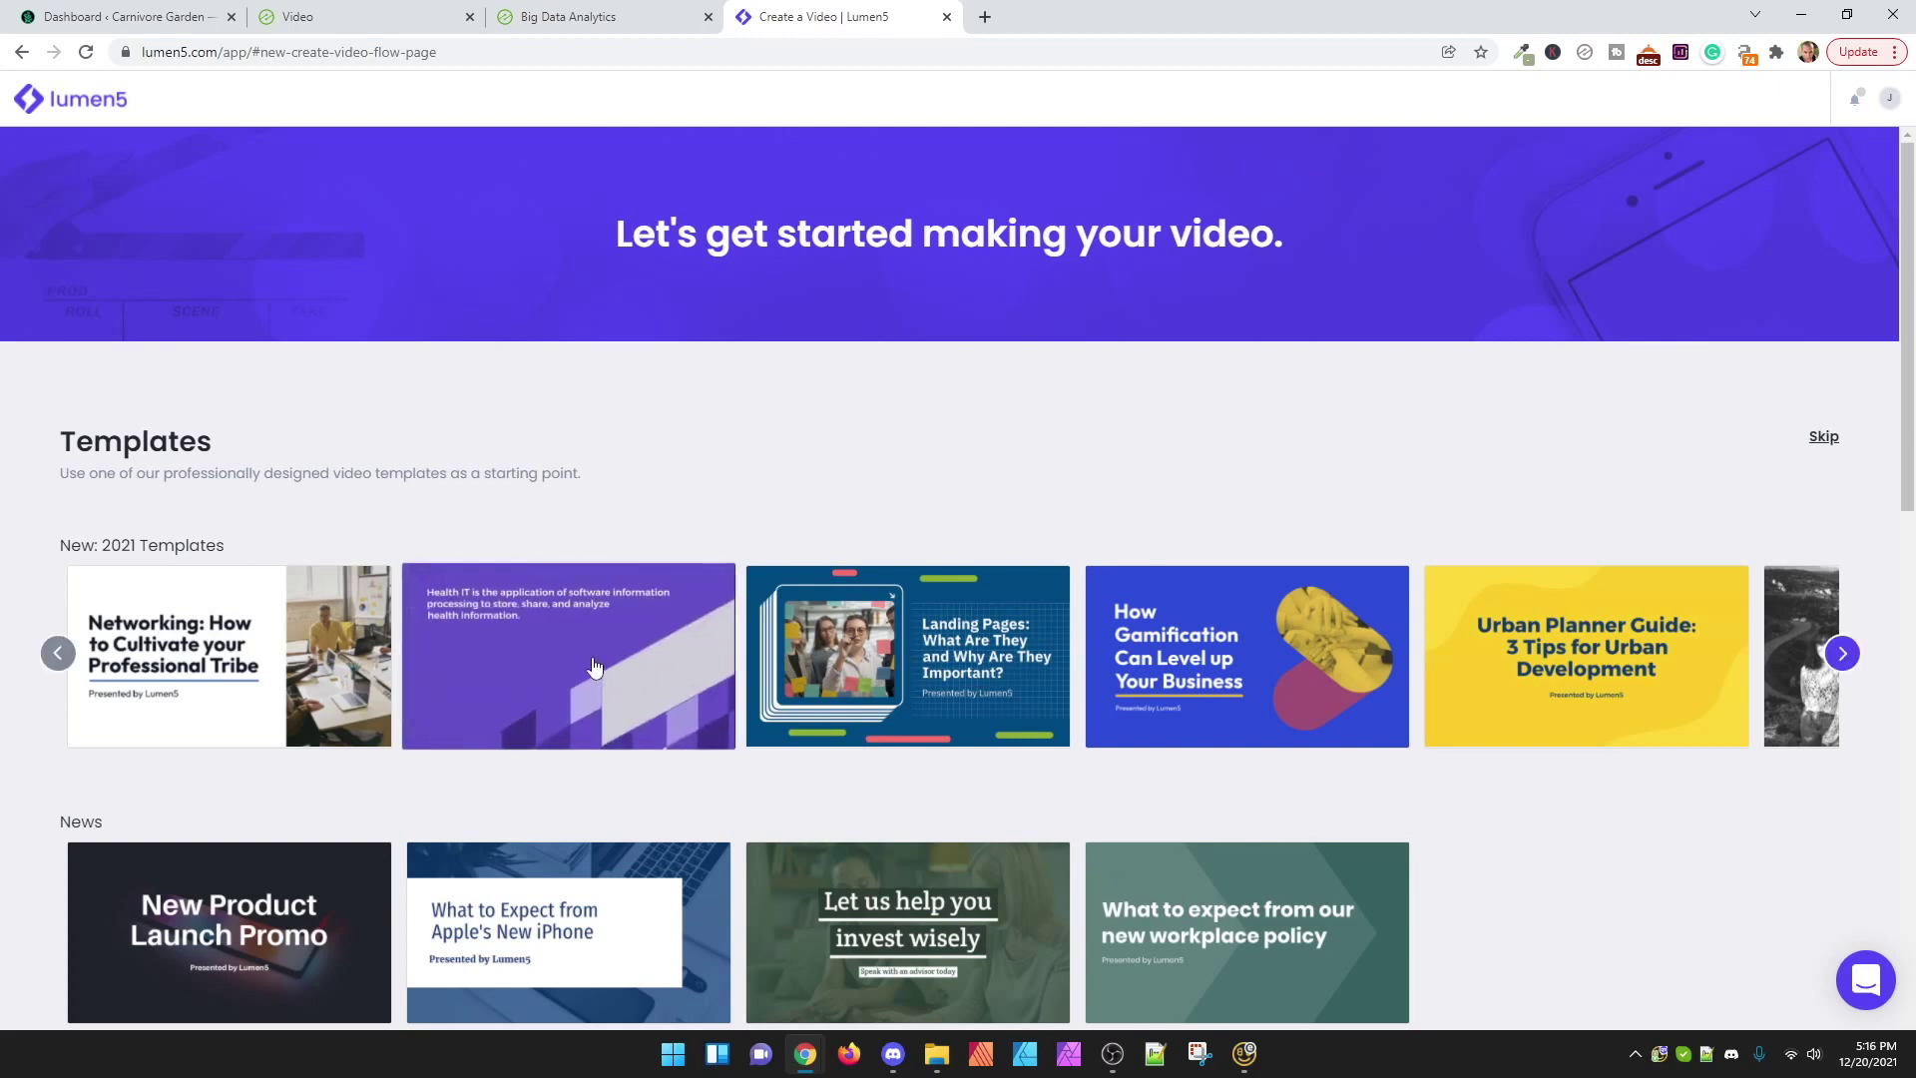
pyautogui.moveTo(1265, 710)
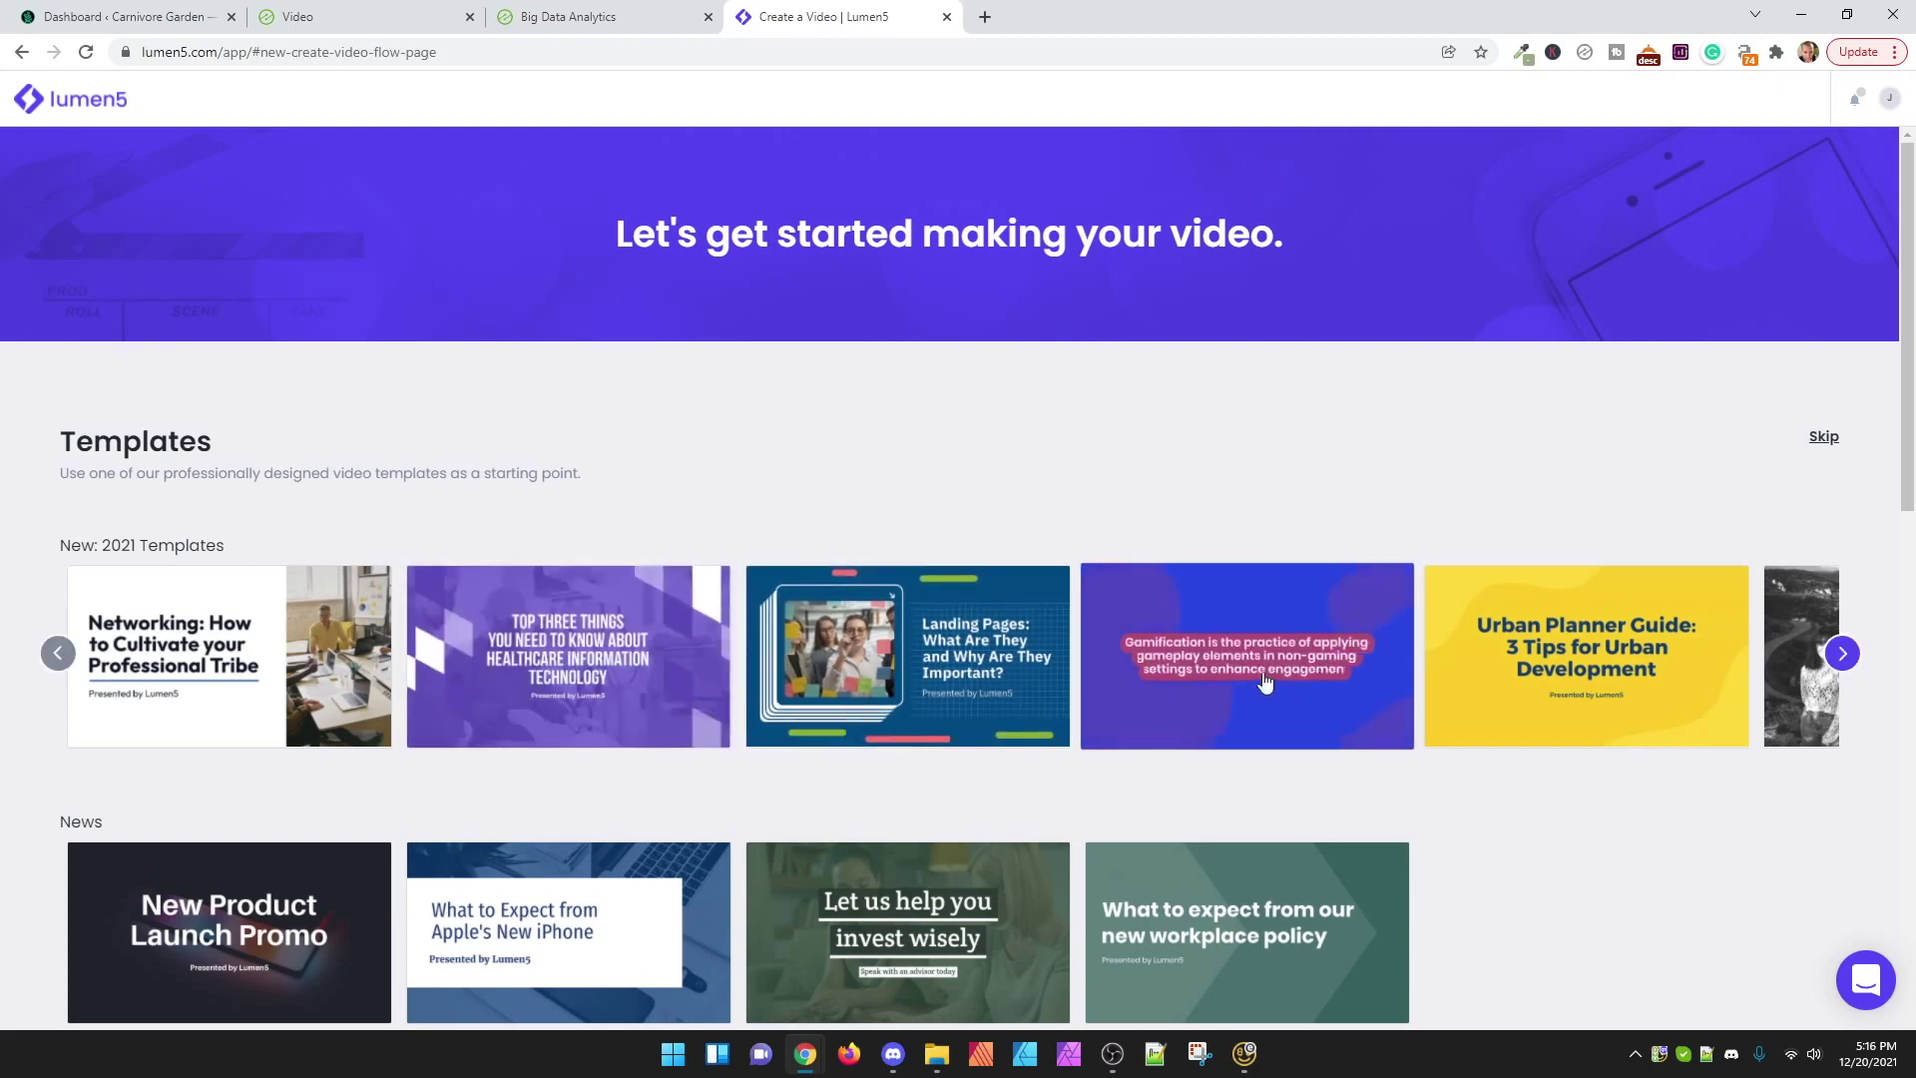
pyautogui.moveTo(1655, 569)
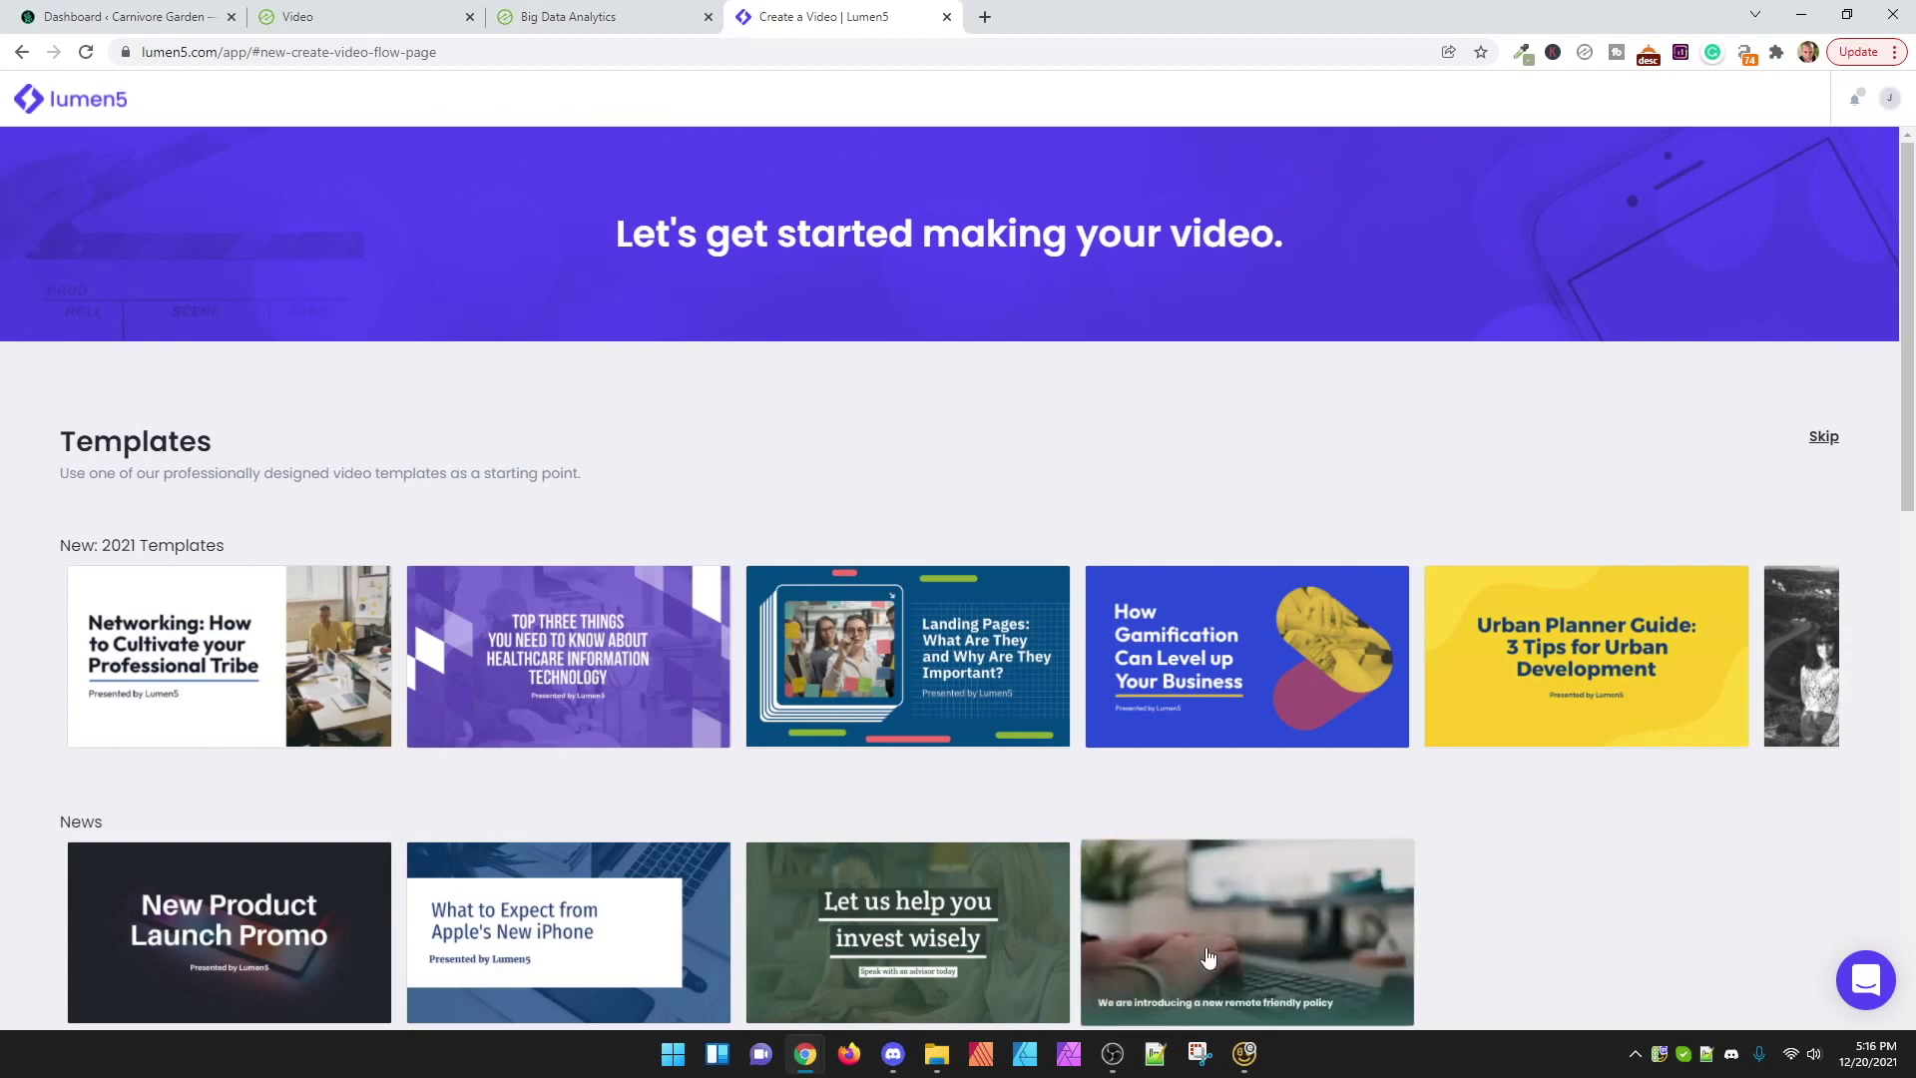
pyautogui.moveTo(988, 918)
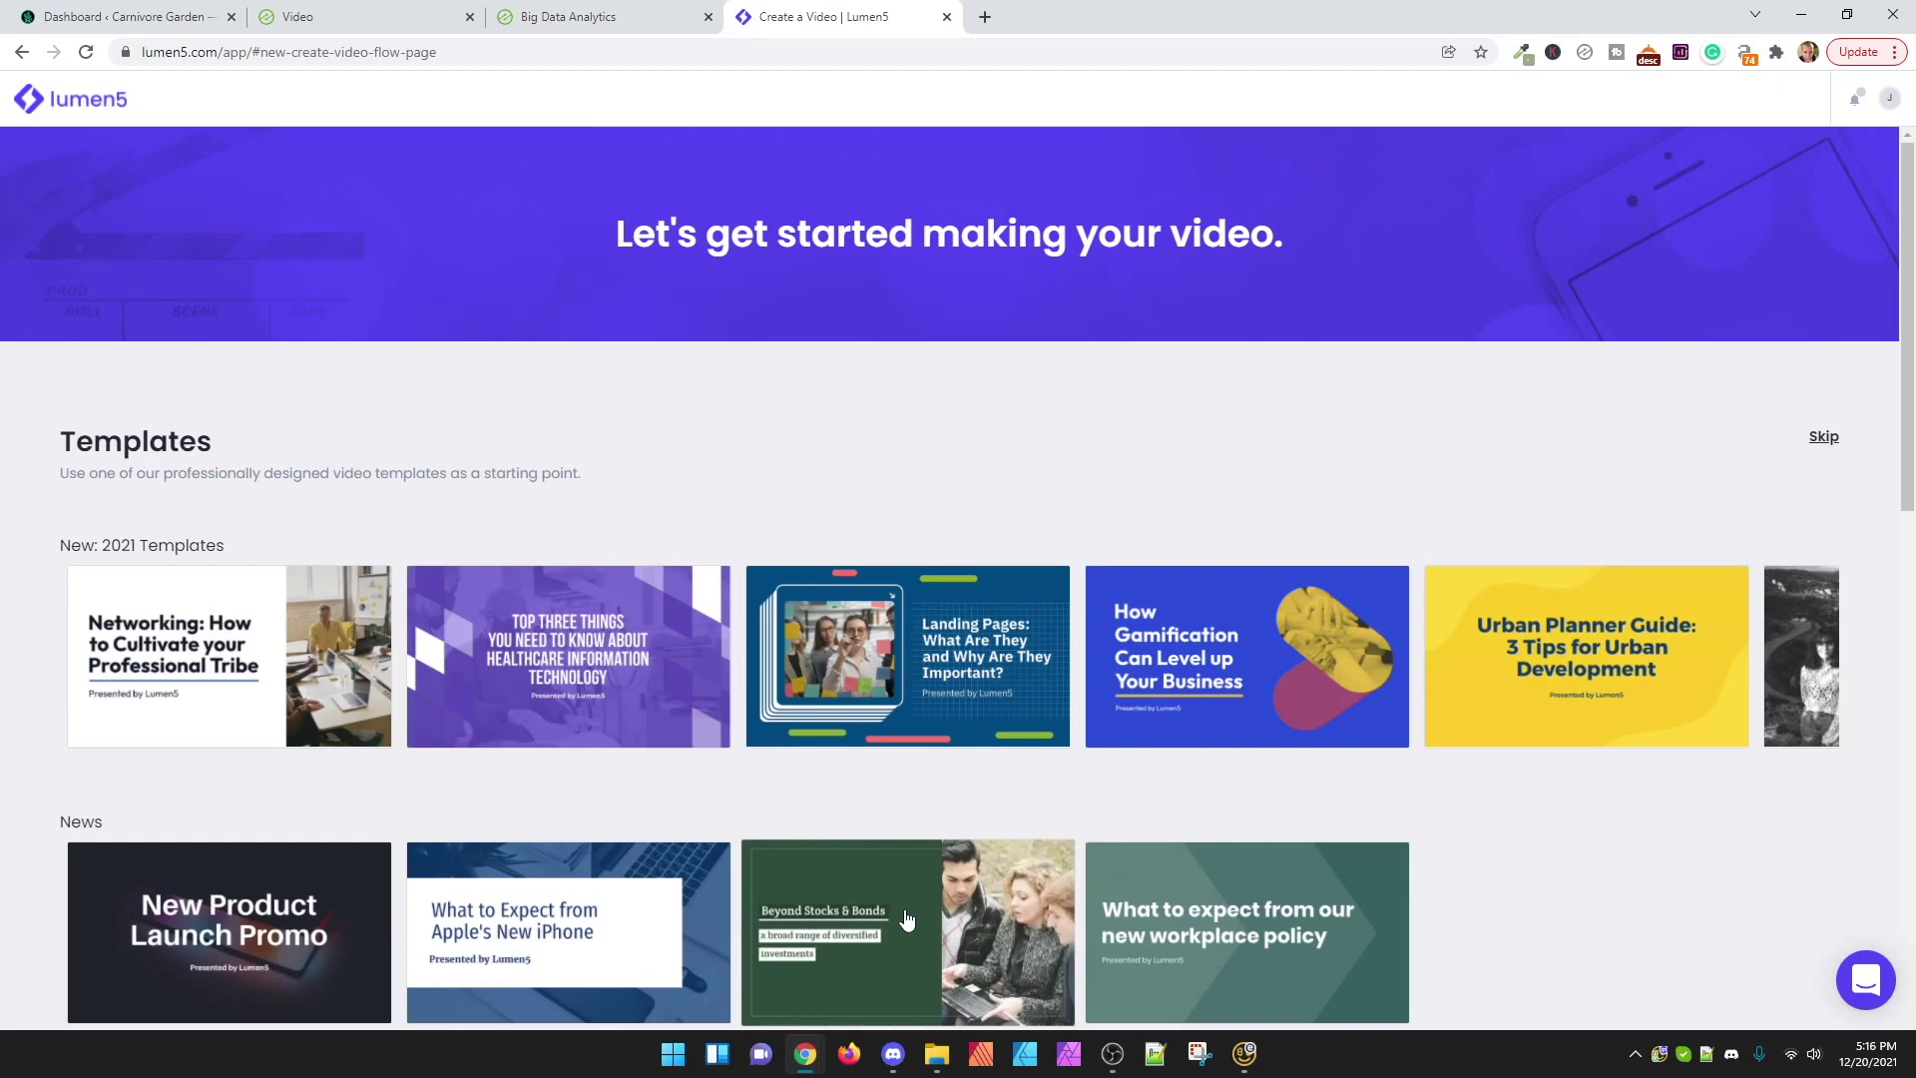
pyautogui.moveTo(1458, 680)
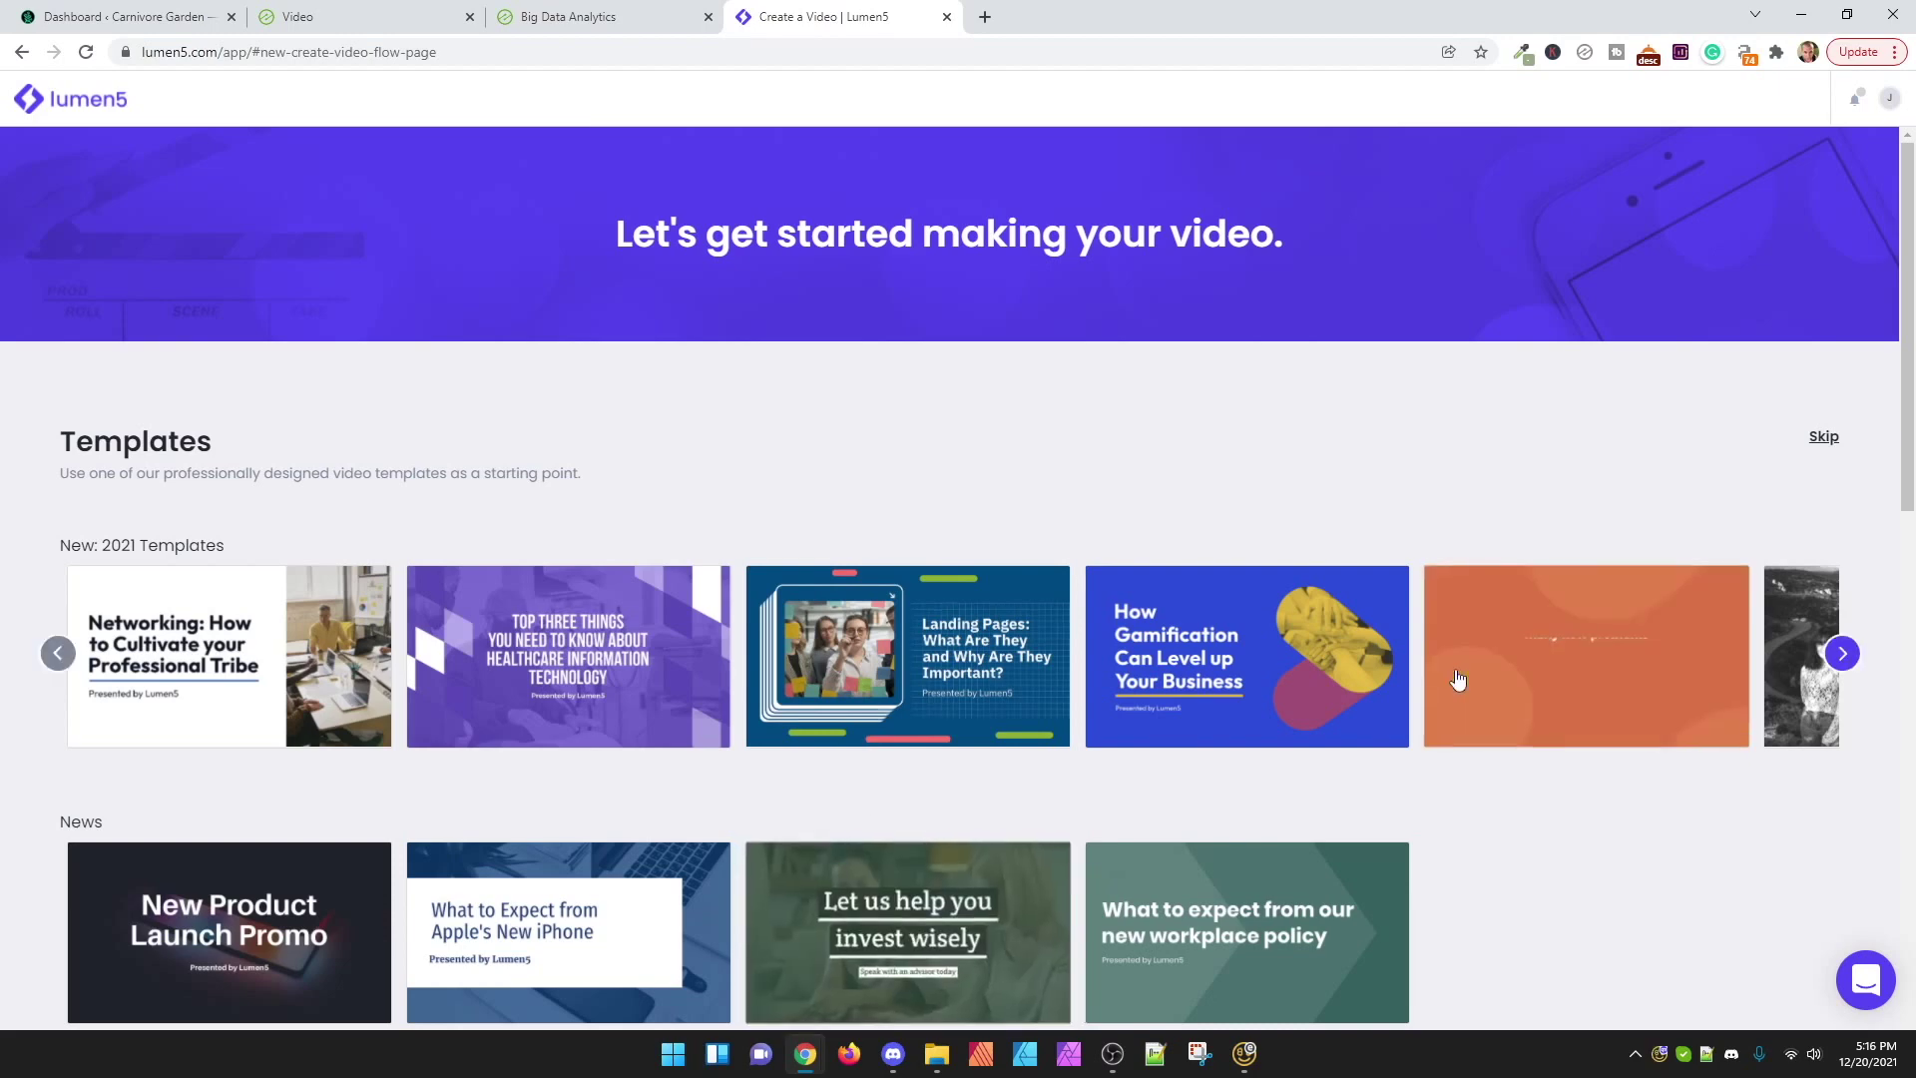
pyautogui.moveTo(652, 685)
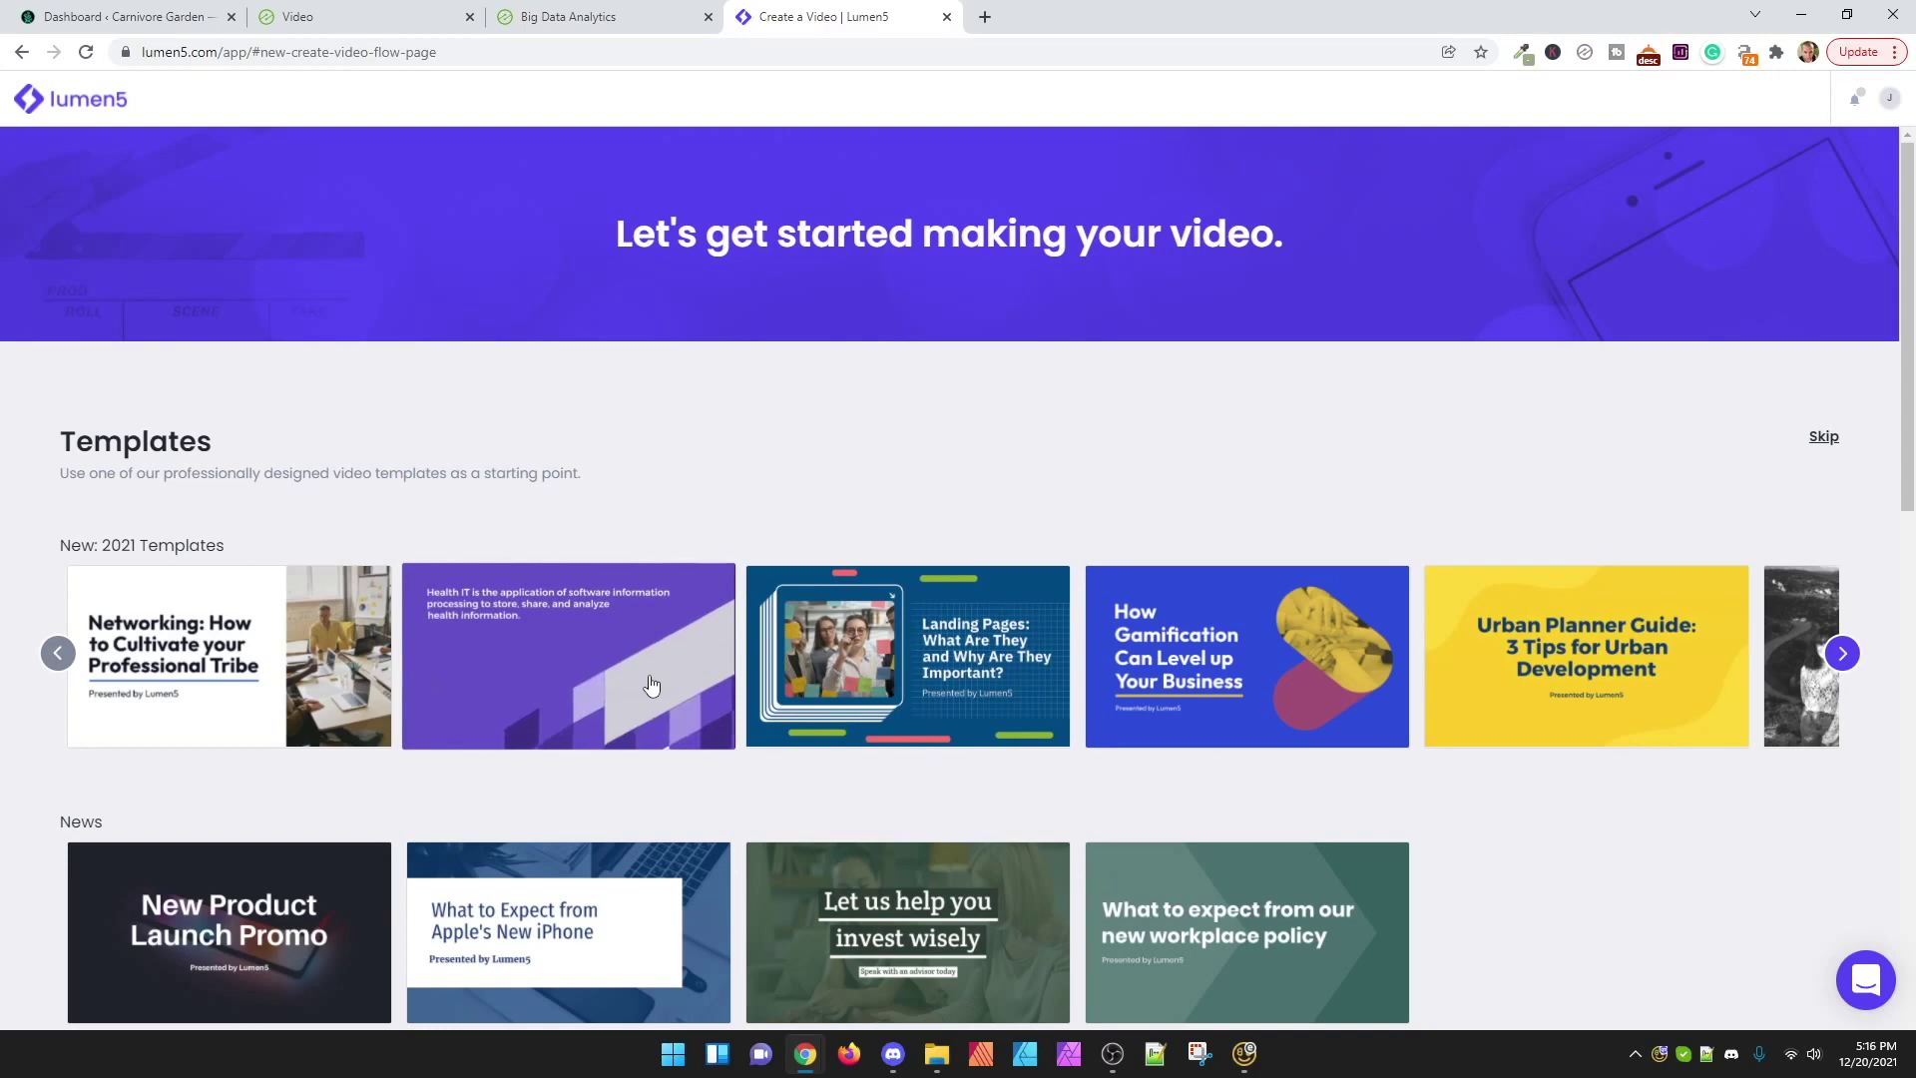
pyautogui.click(1228, 672)
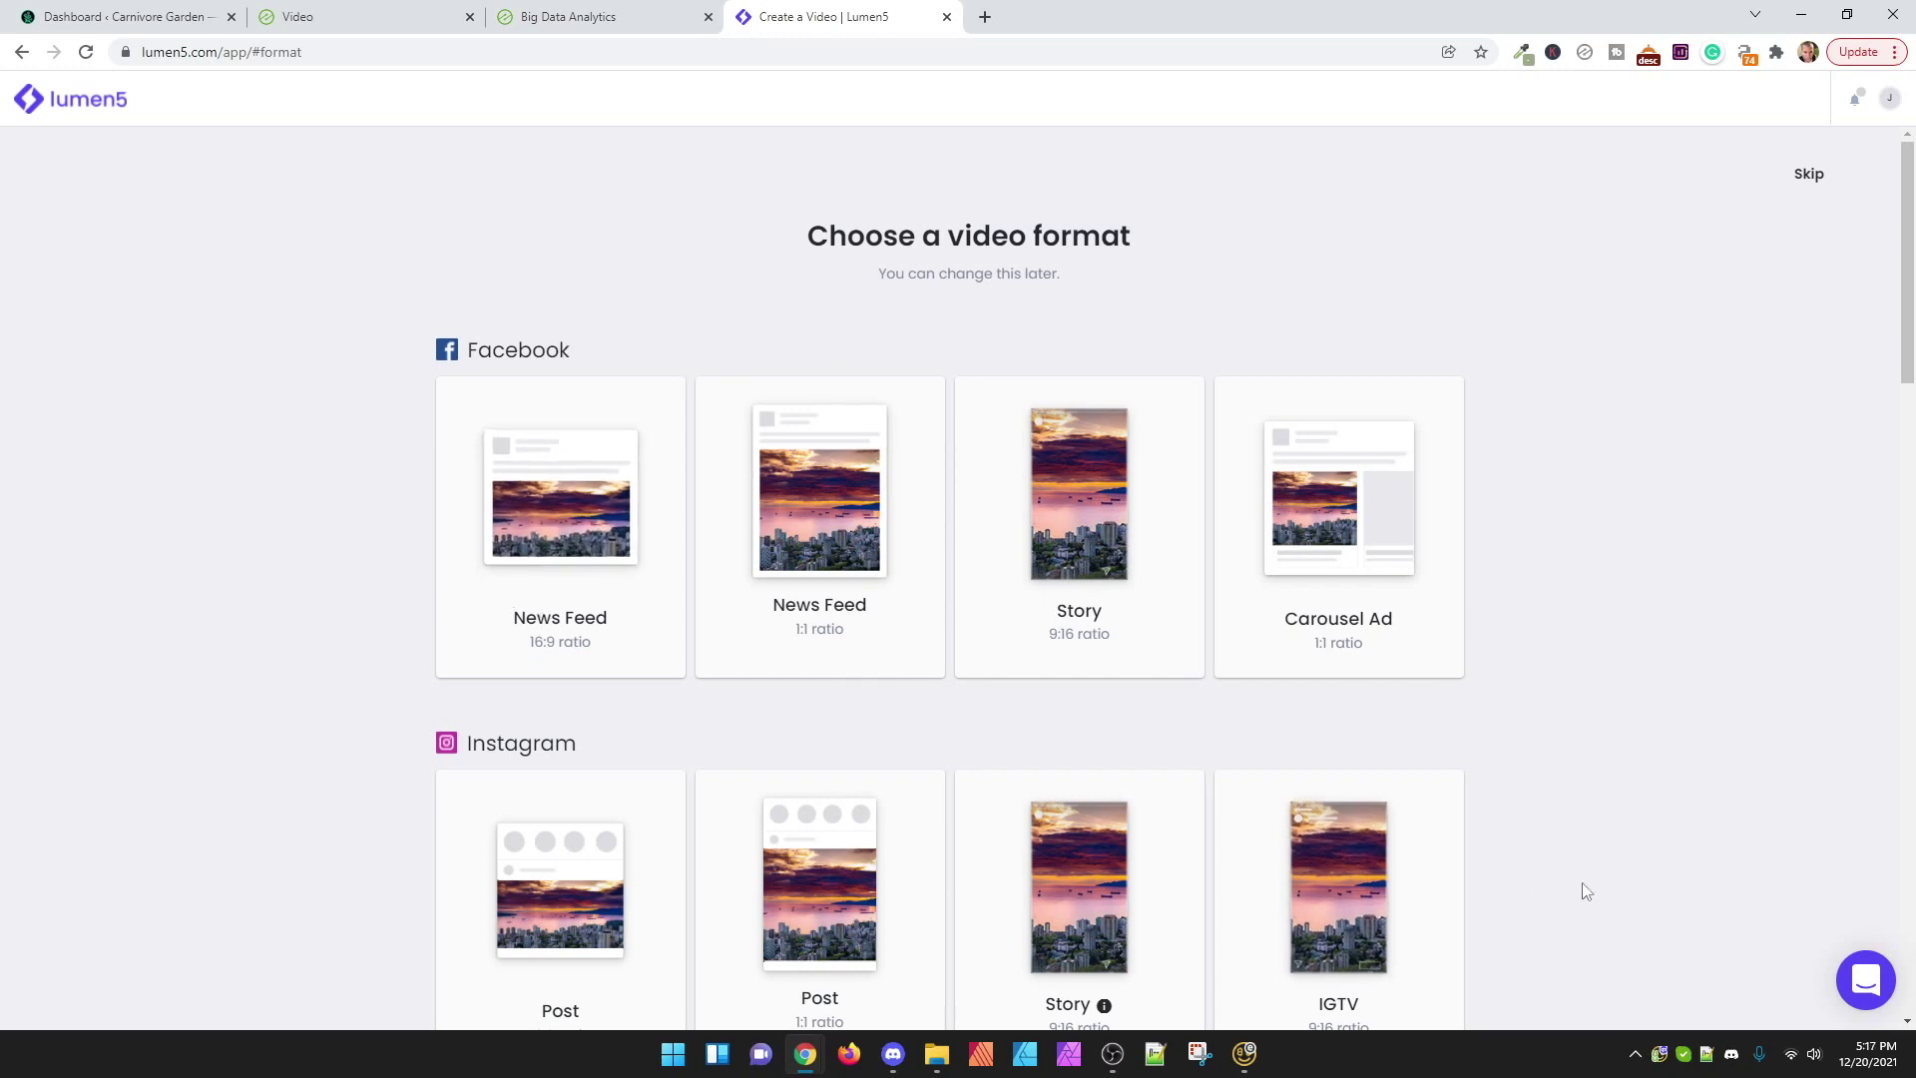
pyautogui.click(612, 555)
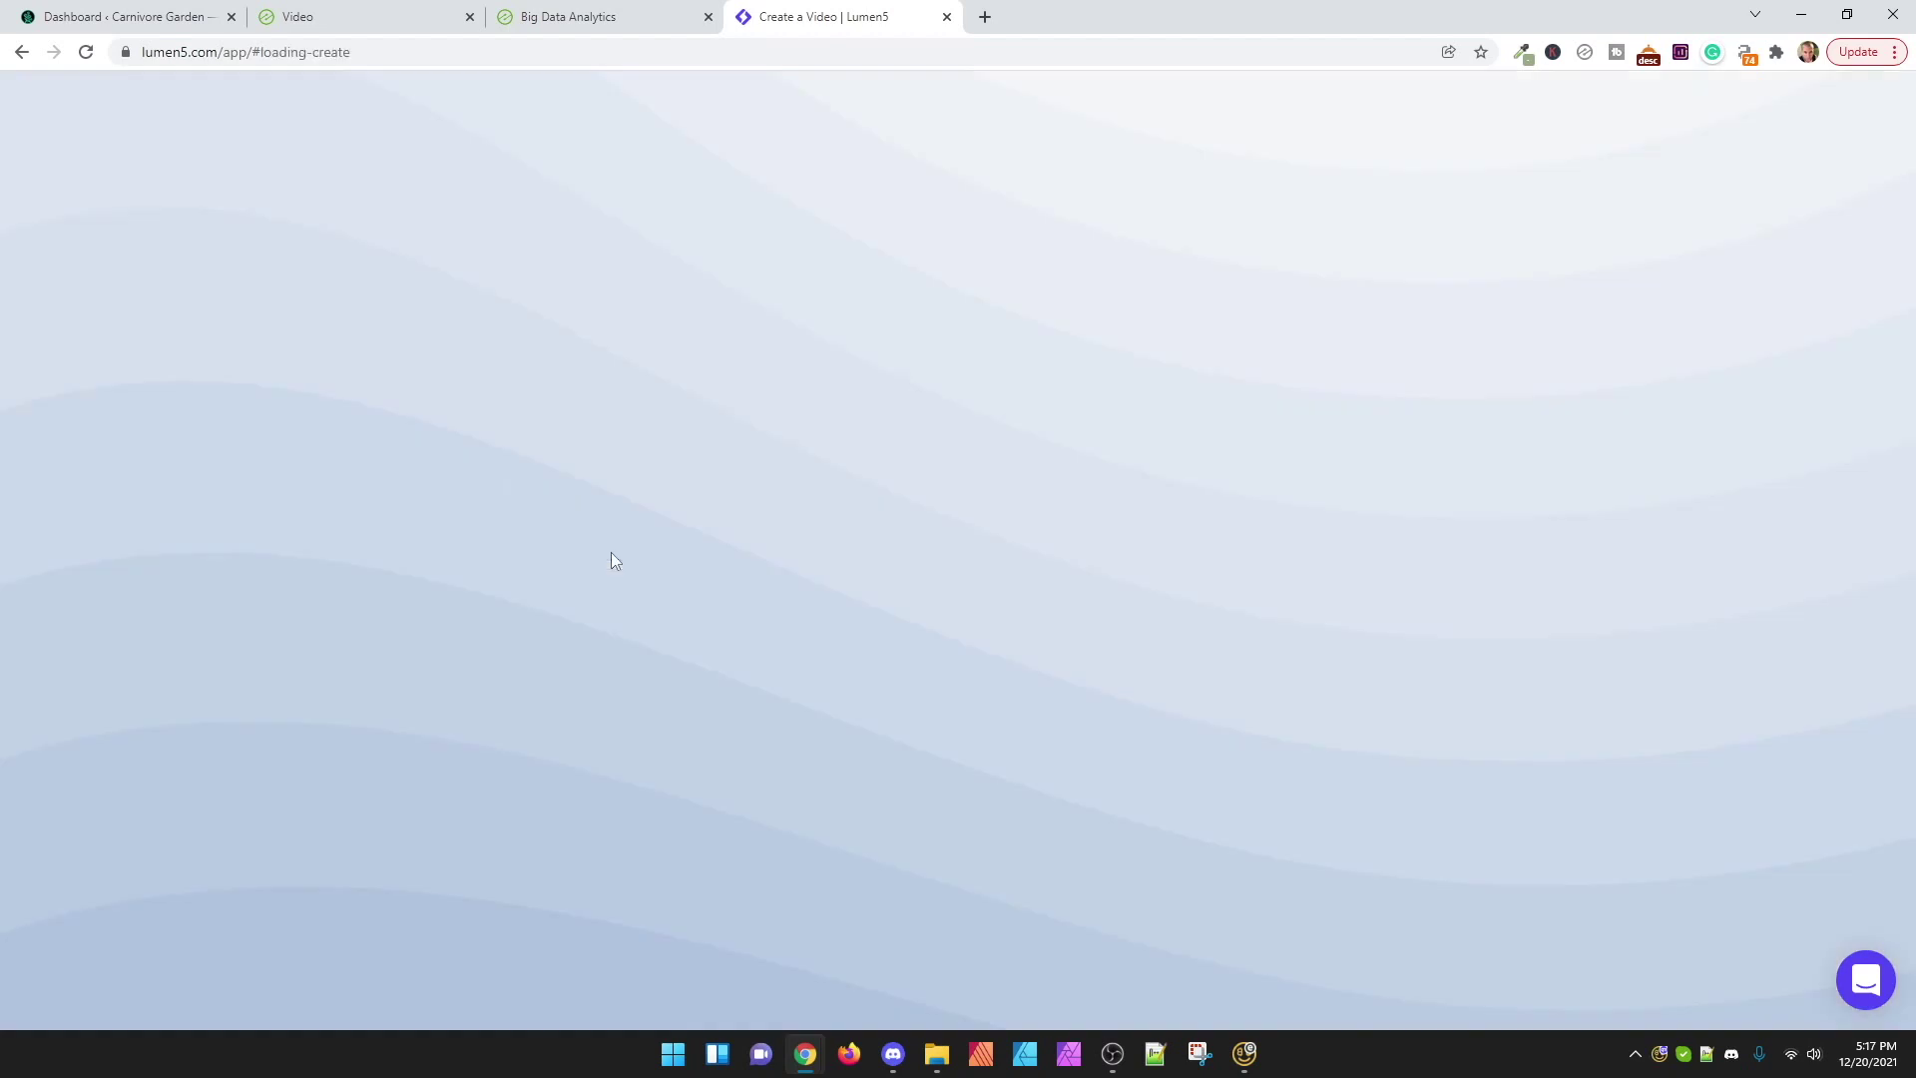
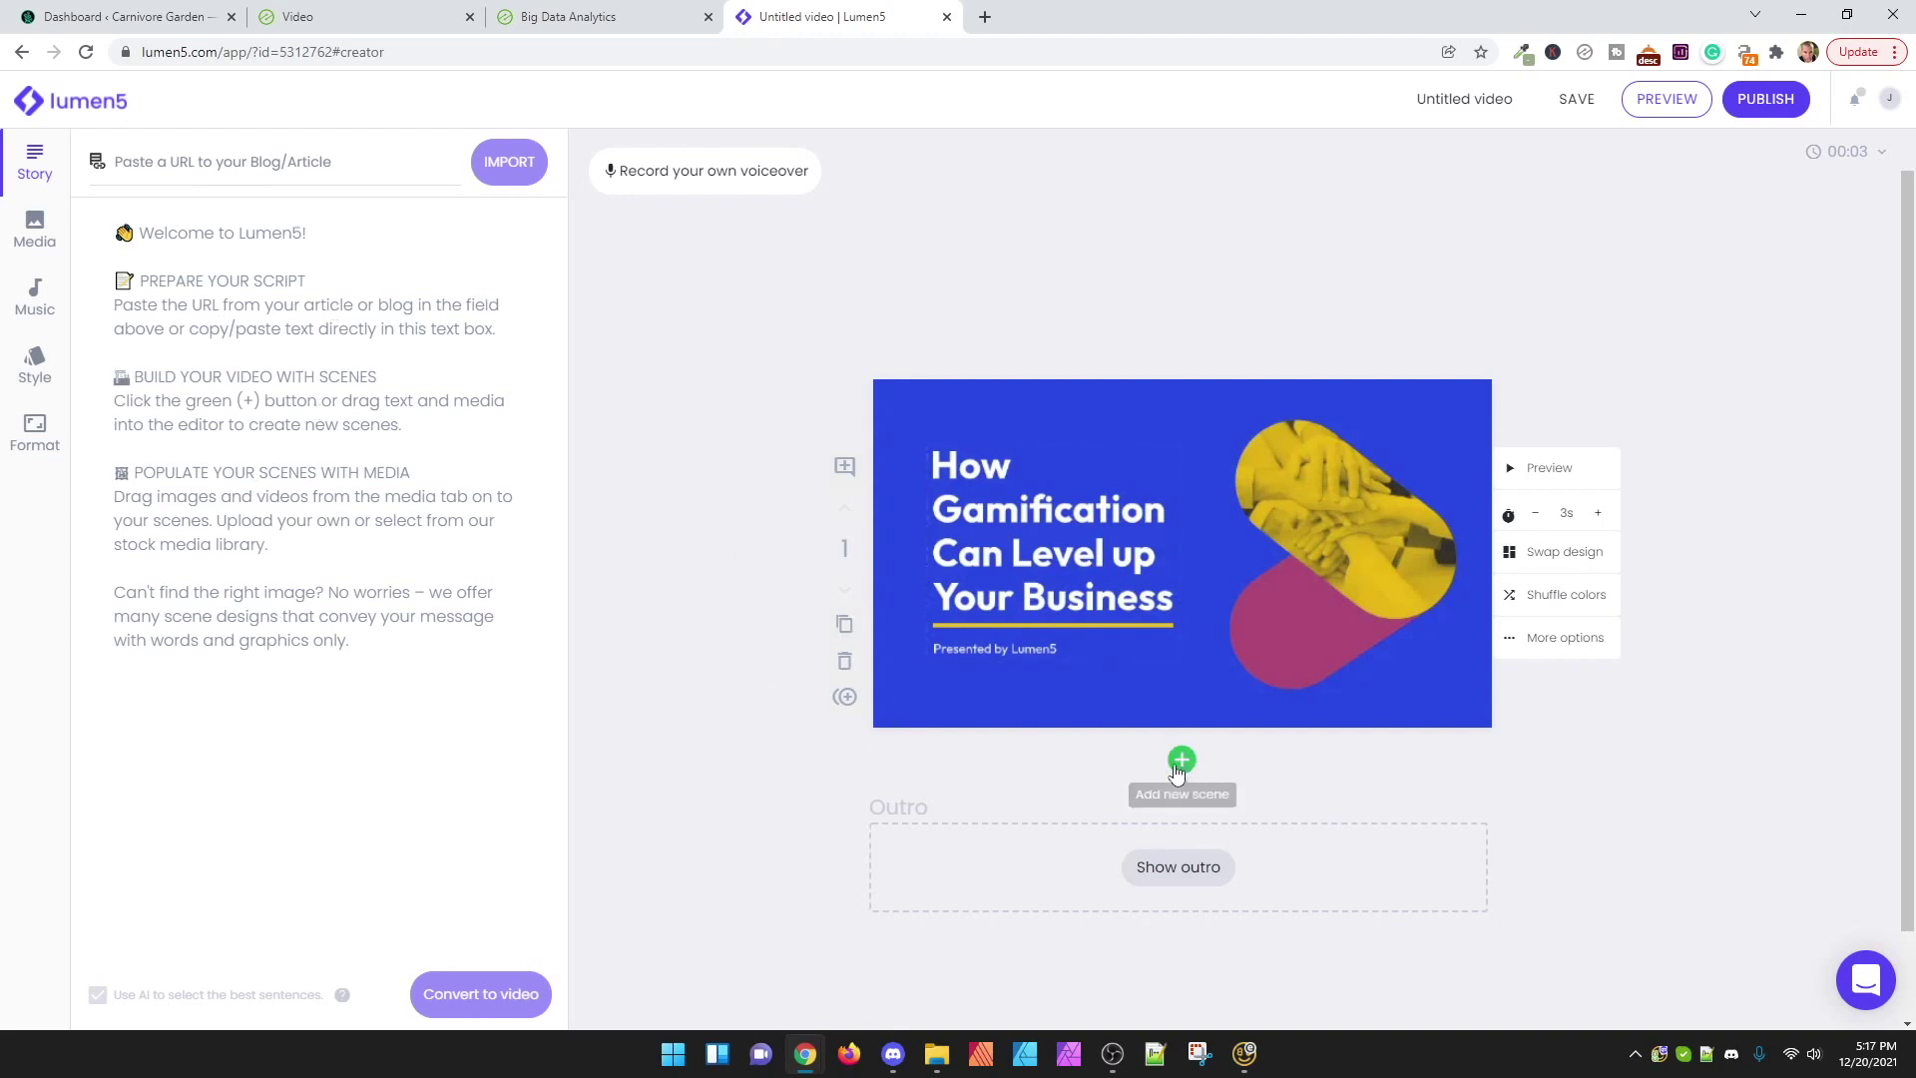
# Step: In the WordPress posts list, copy the link address of "How Long Until Your Venus Fly Trap is Full Grown?"
pyautogui.click(36, 372)
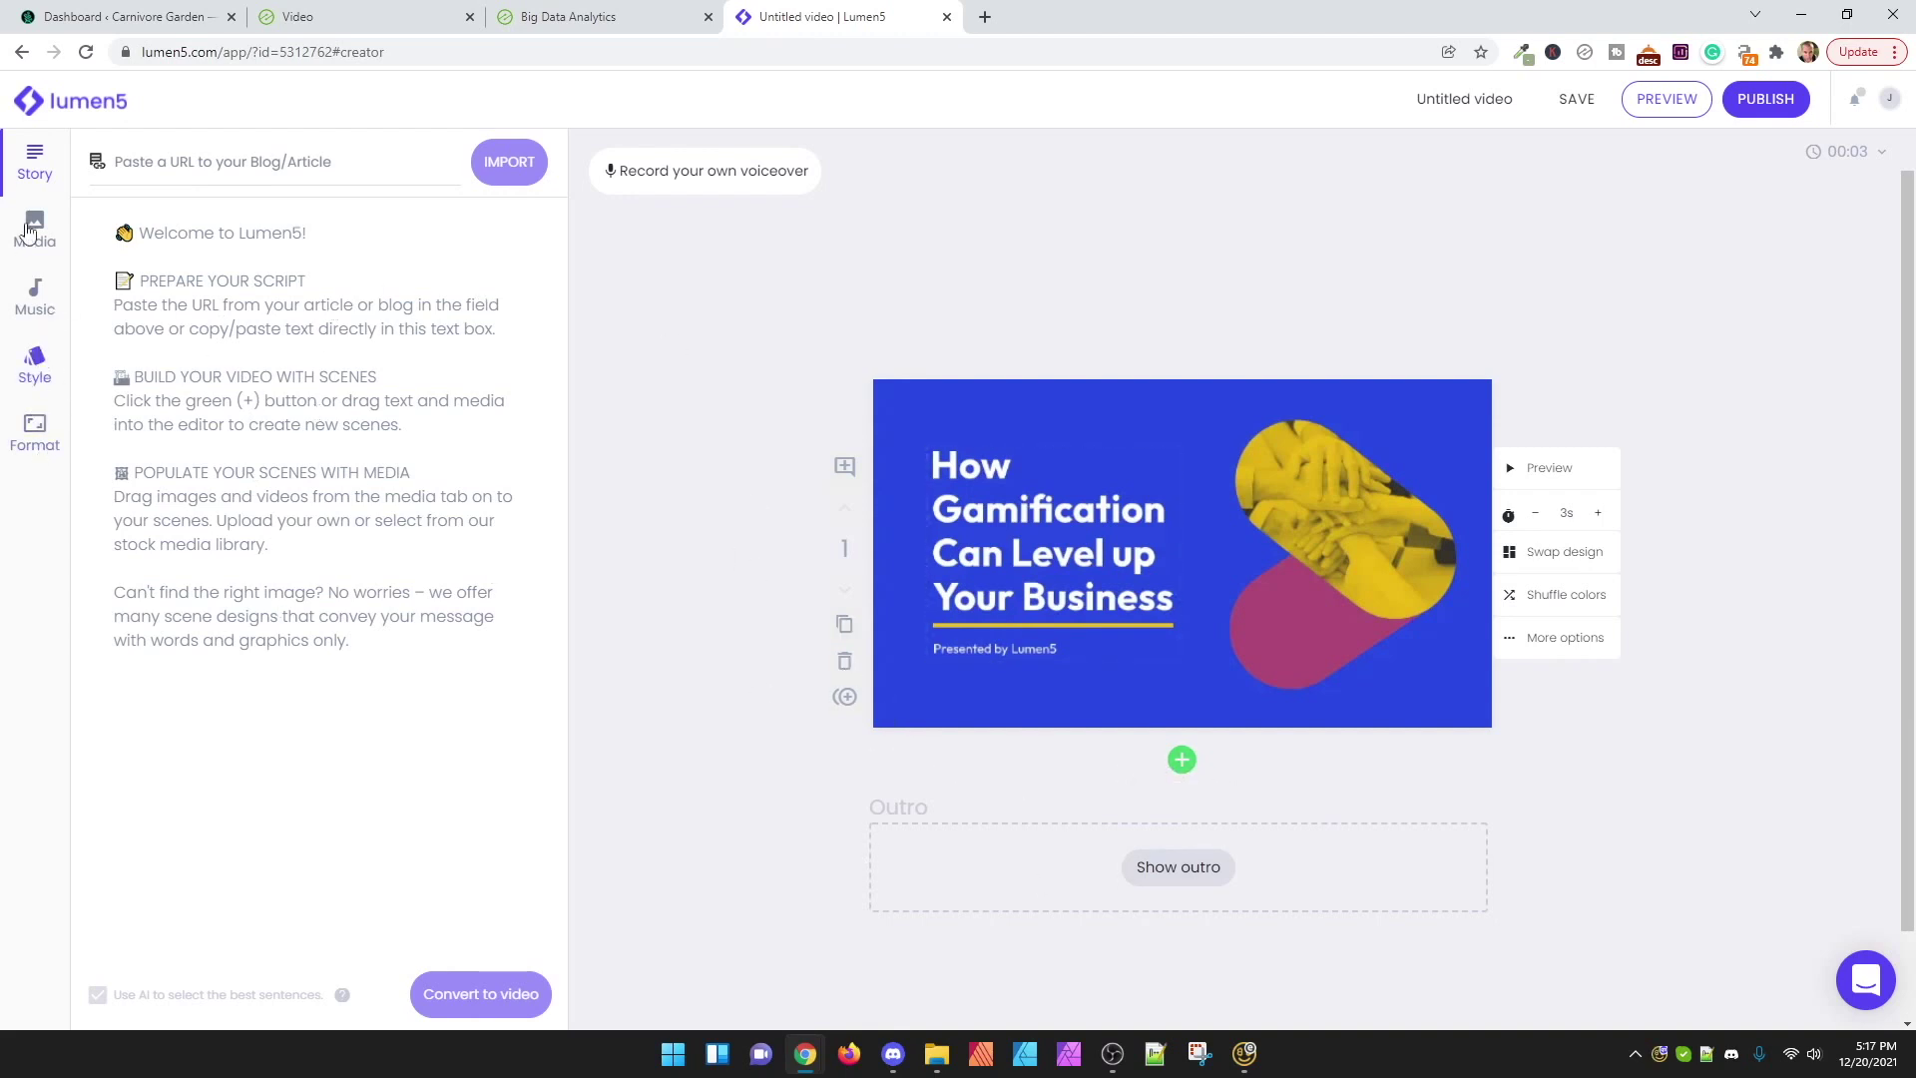
pyautogui.click(298, 169)
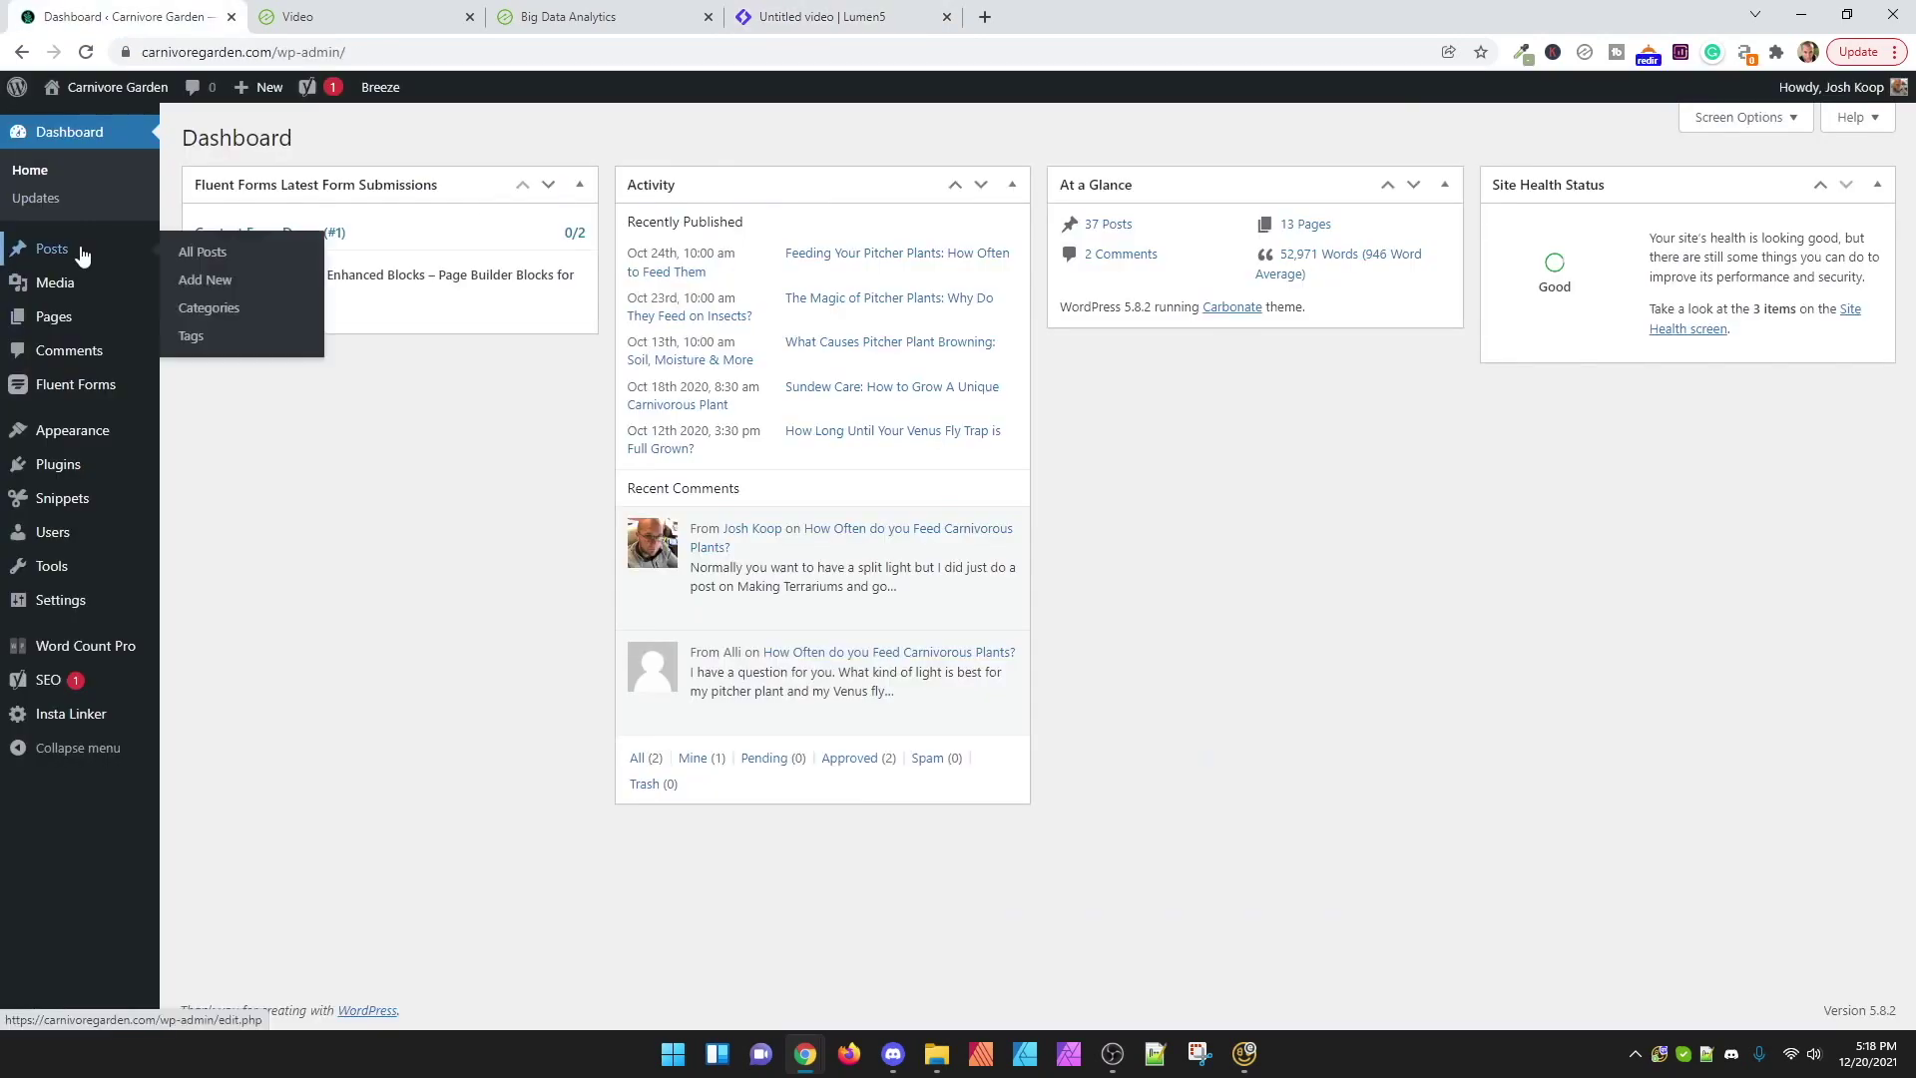
pyautogui.click(201, 253)
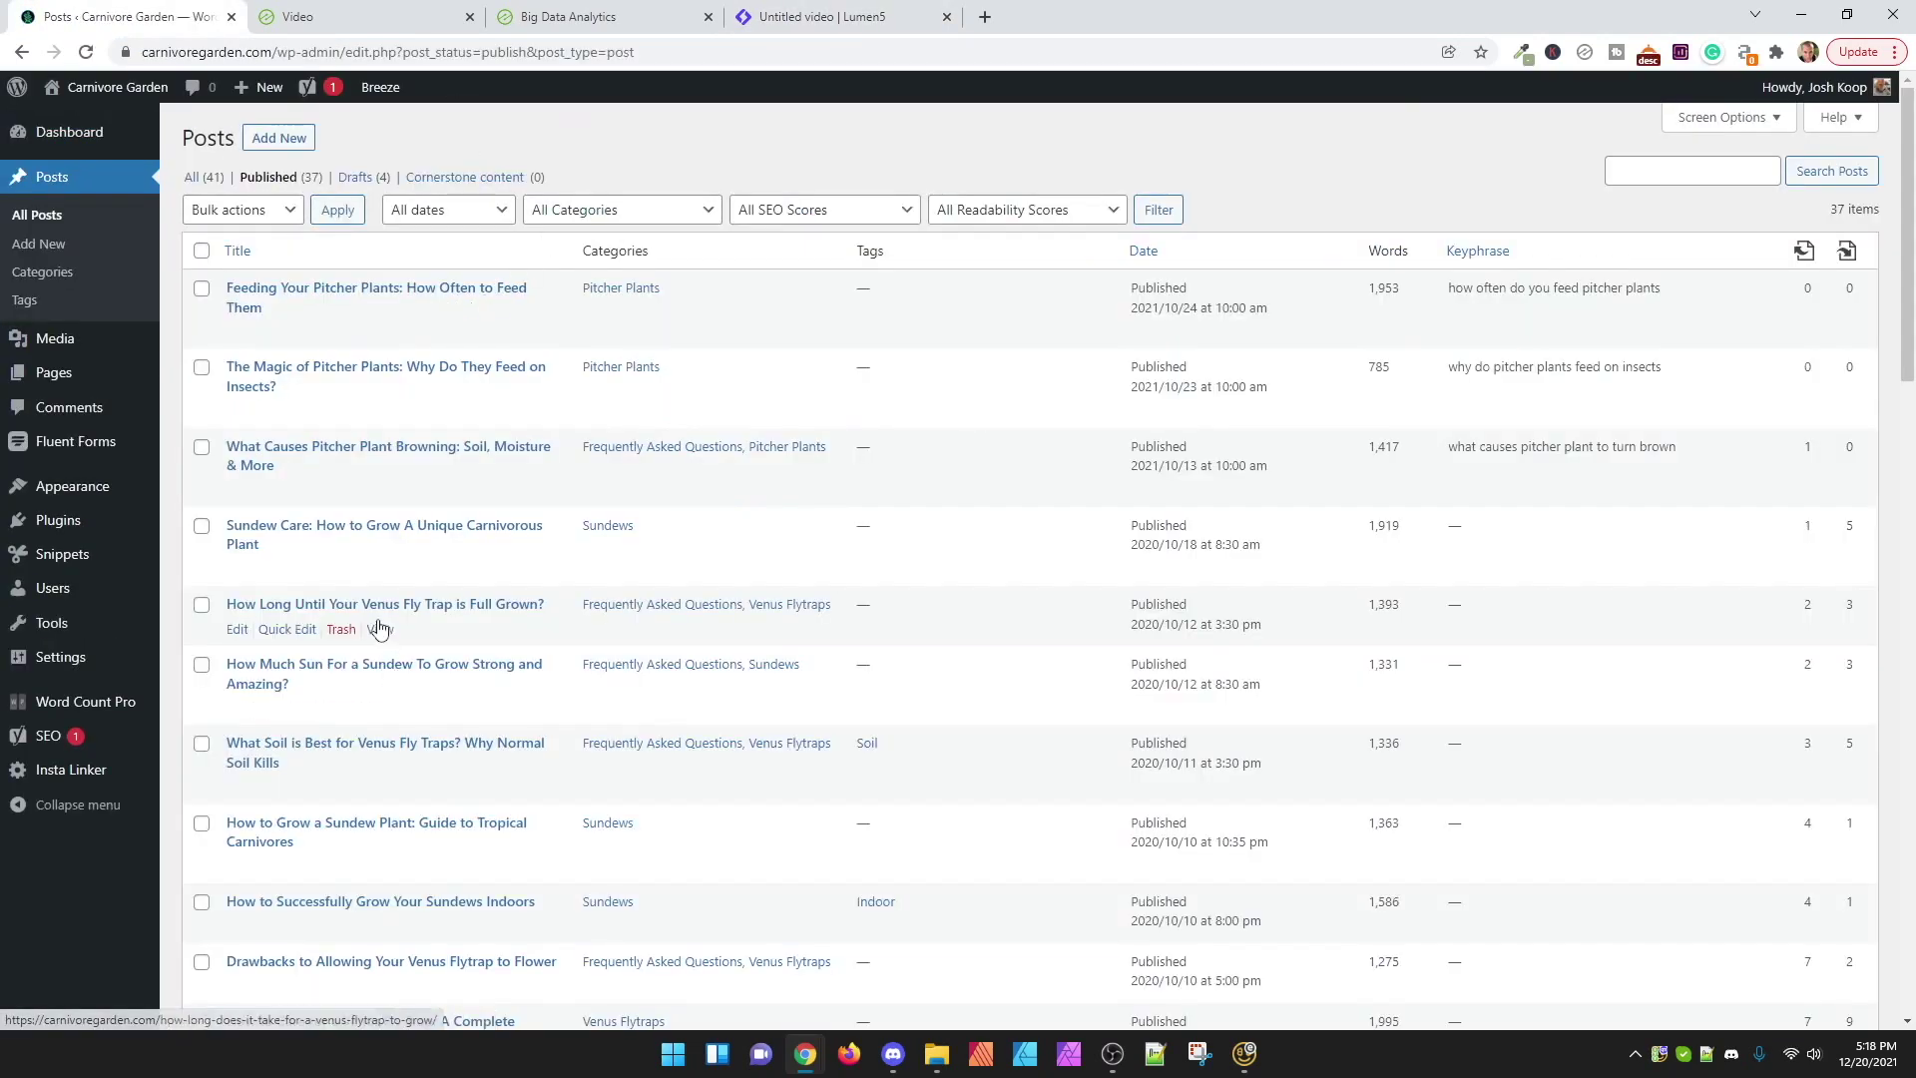
pyautogui.rightClick(377, 629)
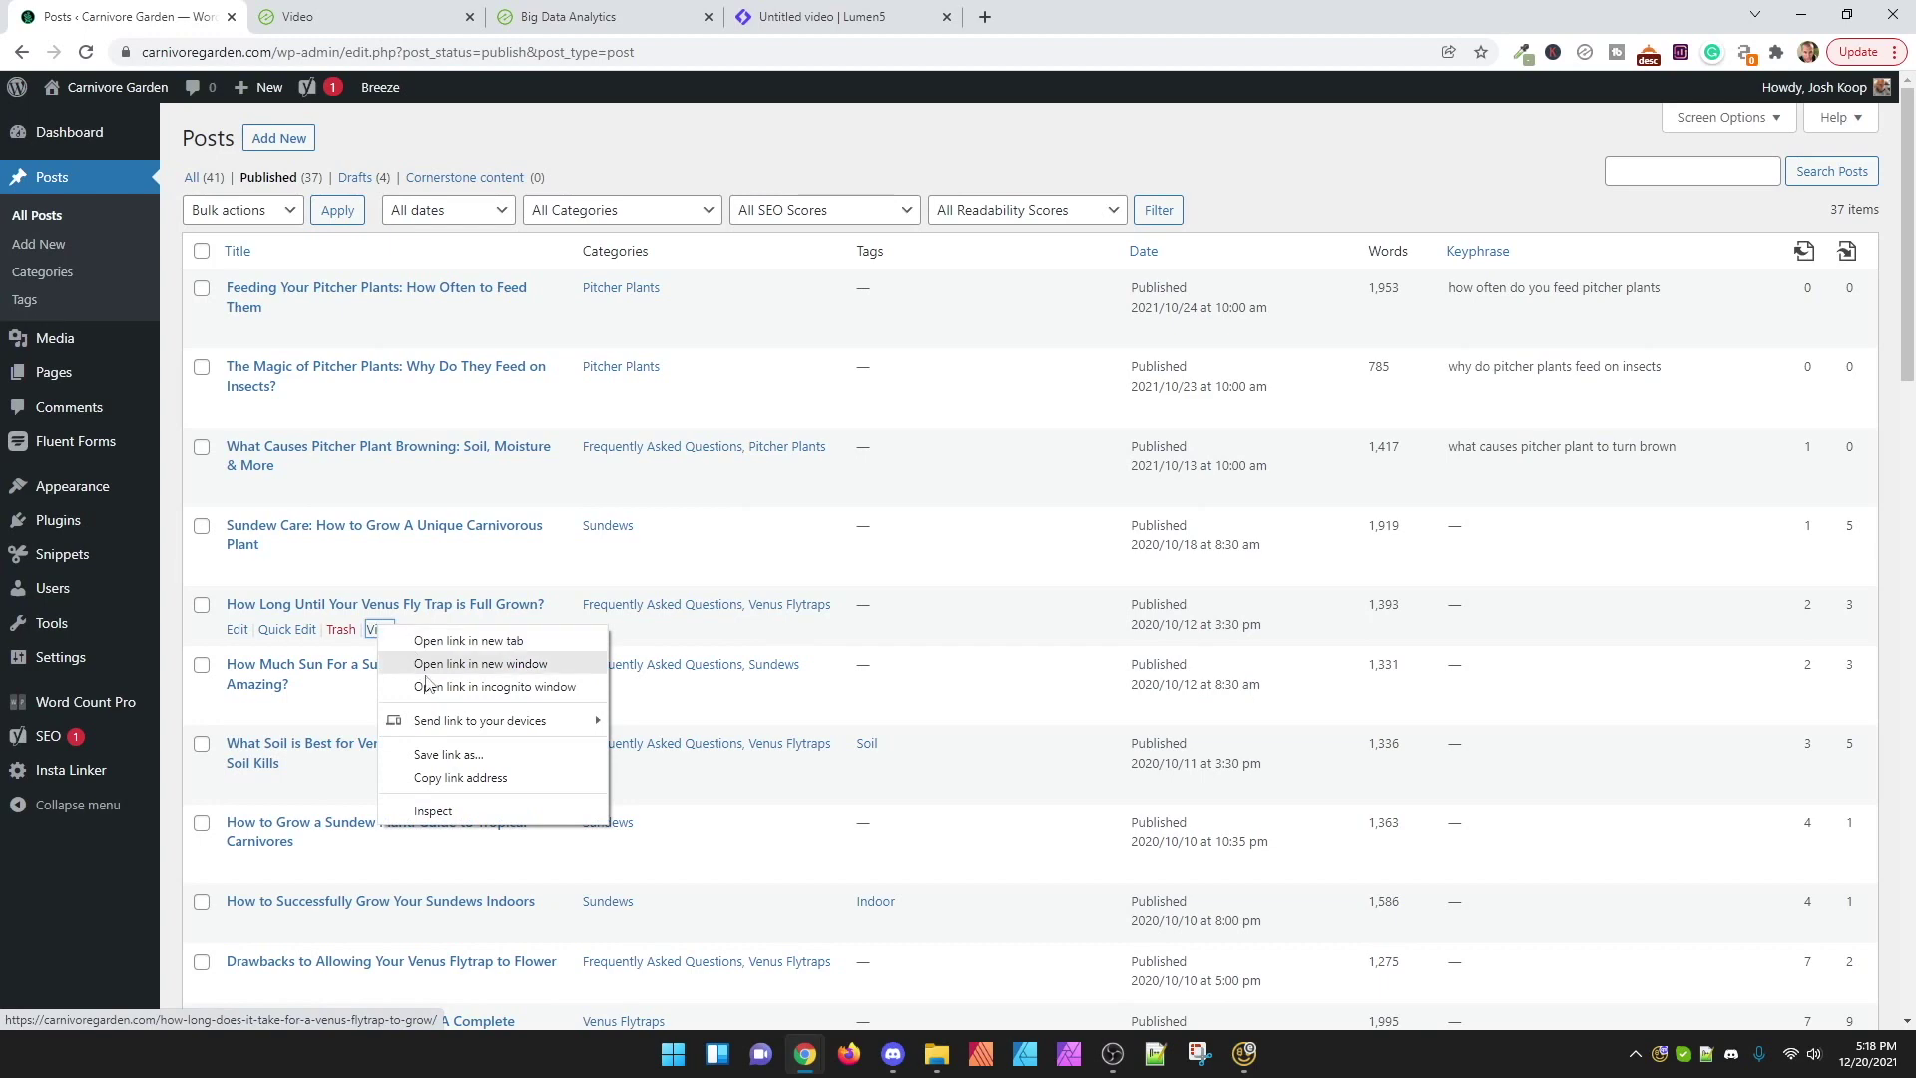
pyautogui.click(461, 777)
# Step: Import the copied Venus fly trap article URL into the Lumen5 video's story script
pyautogui.click(818, 17)
pyautogui.click(249, 161)
pyautogui.hotkey('ctrl', 'v')
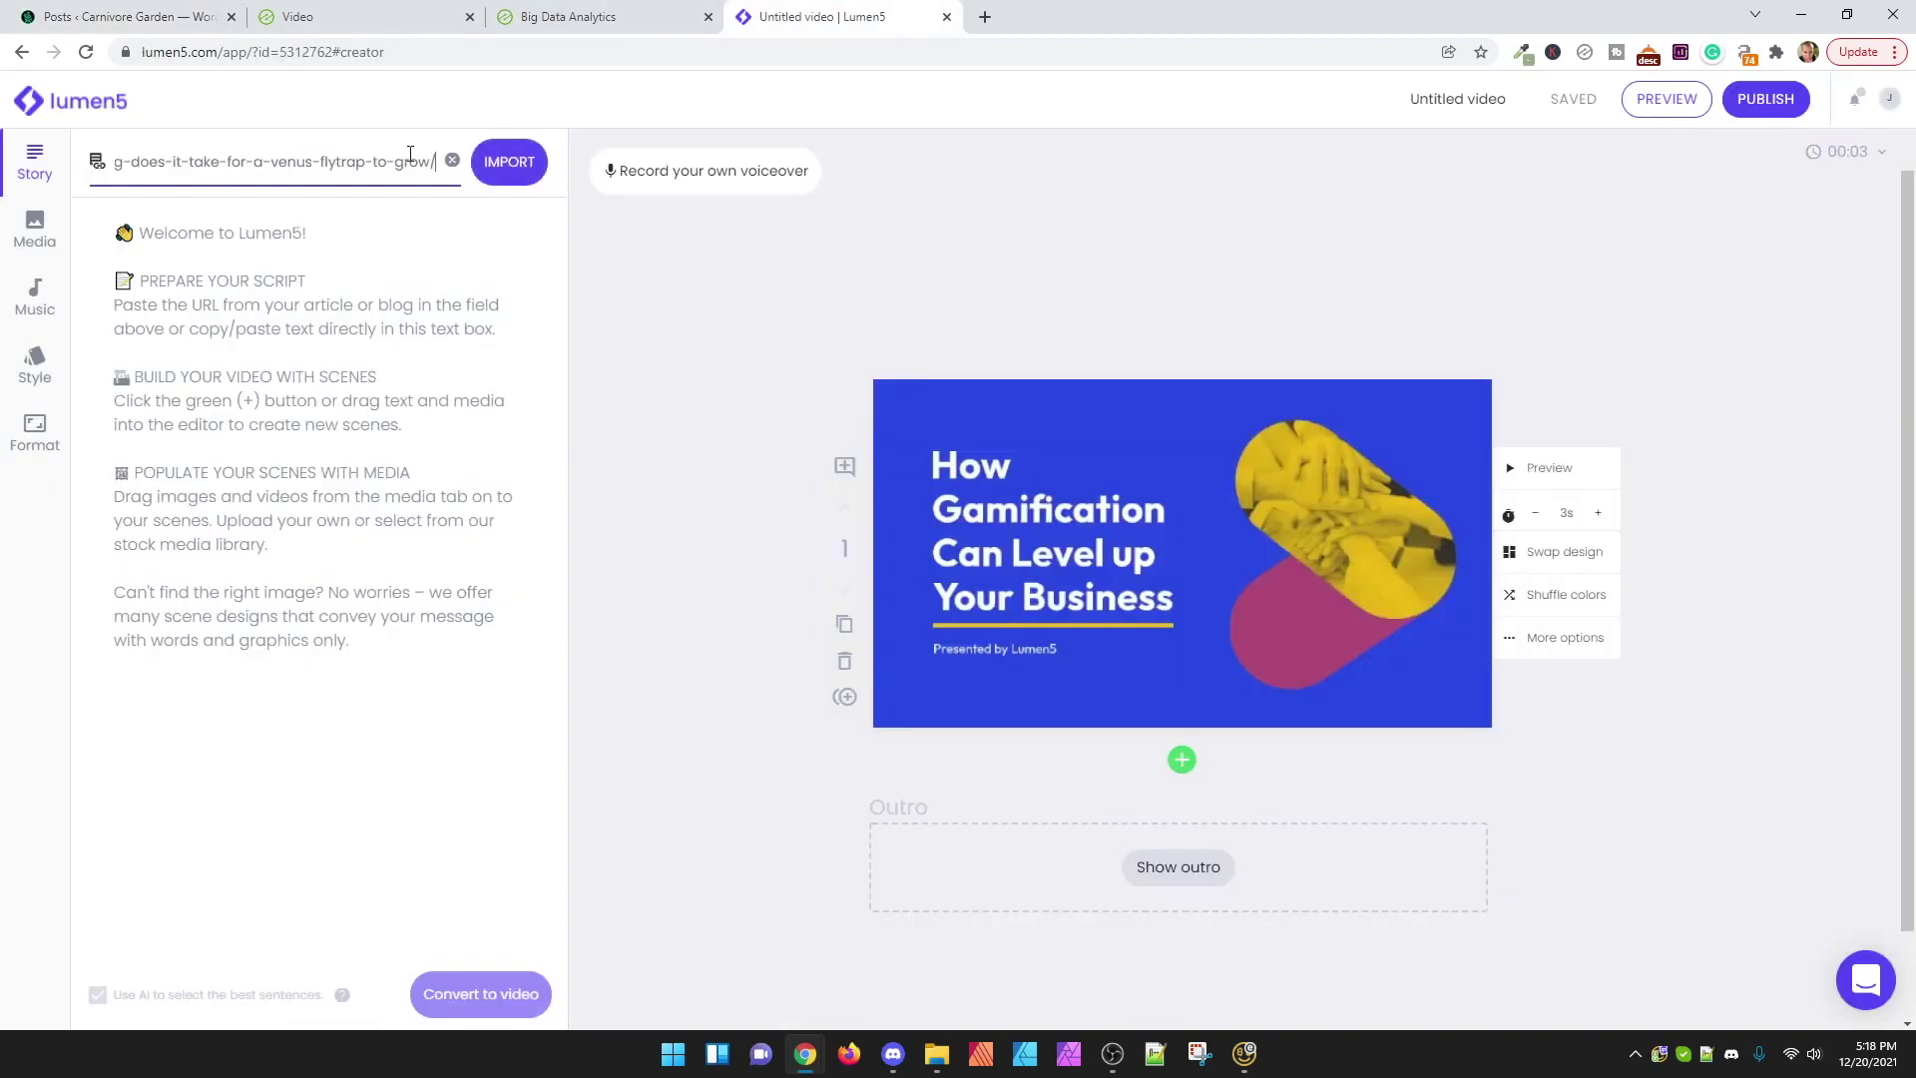
pyautogui.click(507, 163)
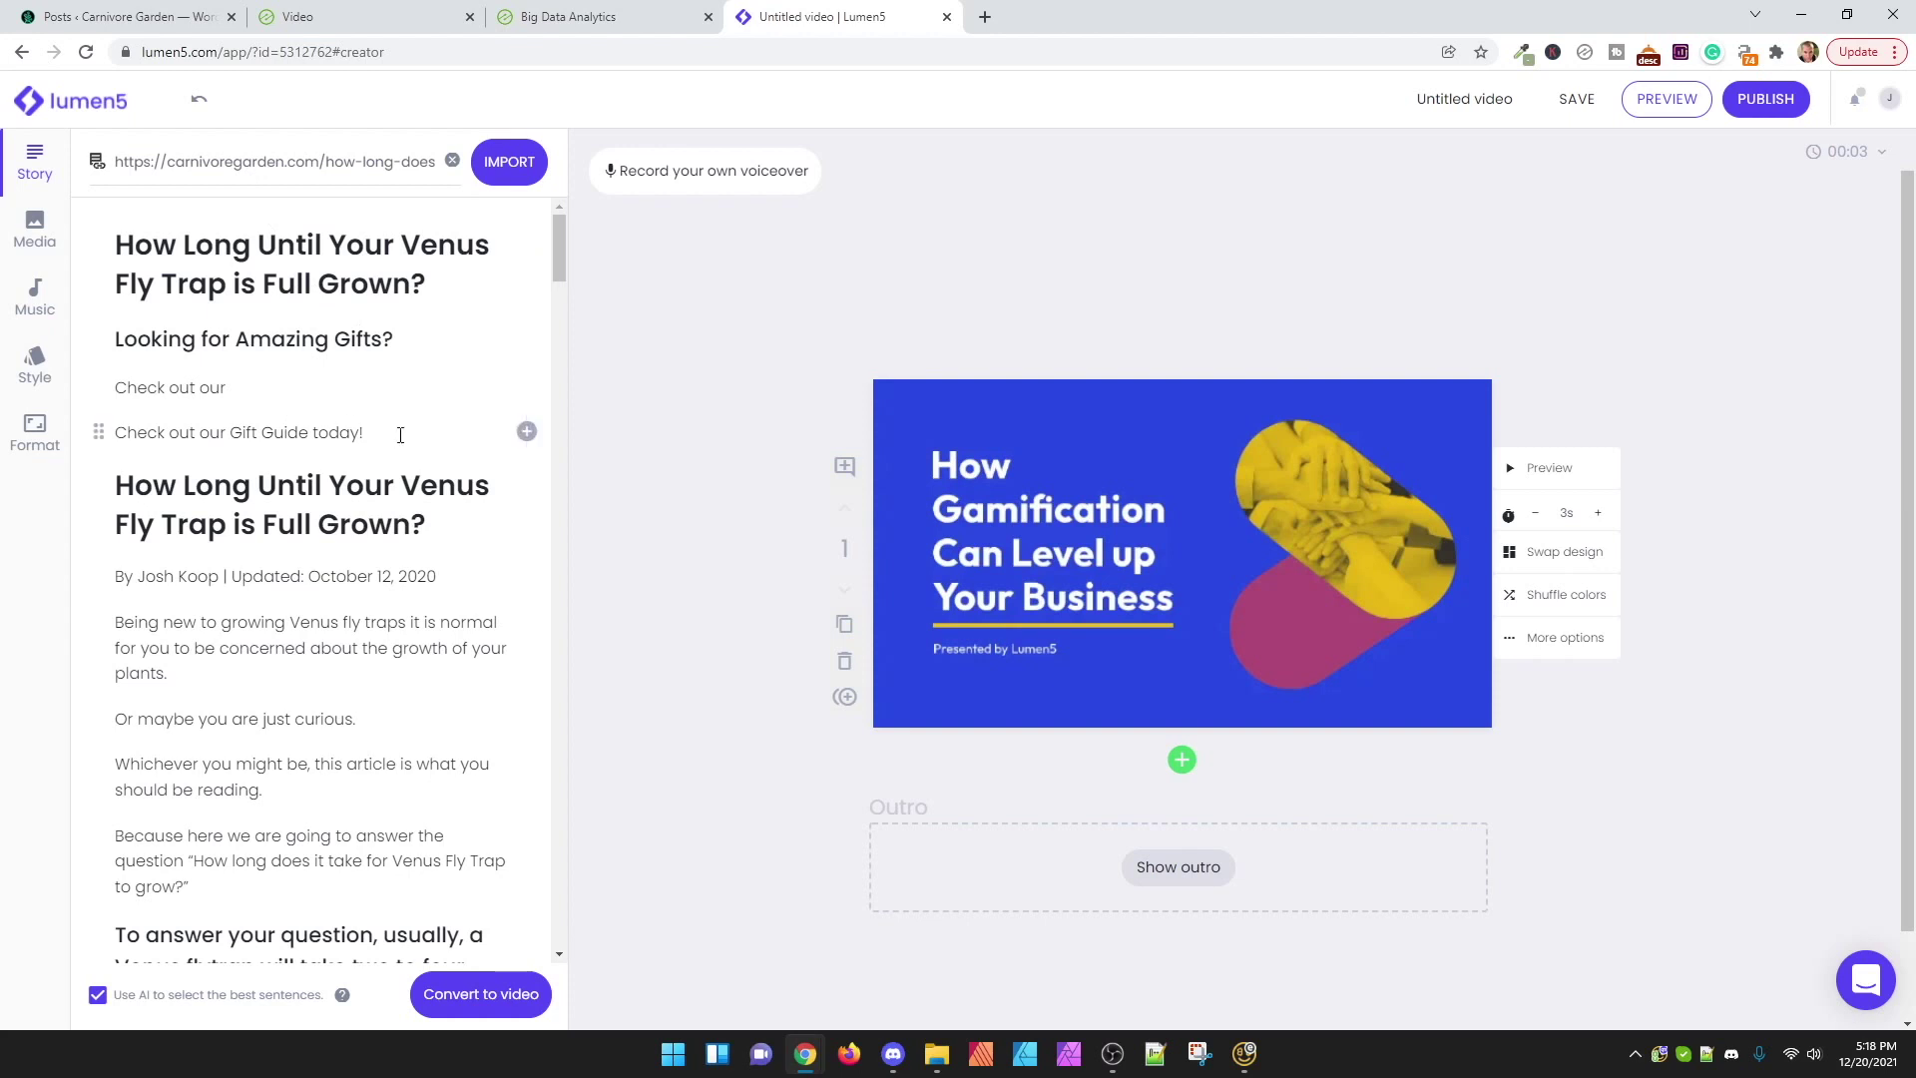
# Step: Delete the gift guide promotion, the repeated article title and the author and date line from the imported script
pyautogui.moveTo(428, 435); pyautogui.dragTo(115, 339)
pyautogui.press('BackSpace')
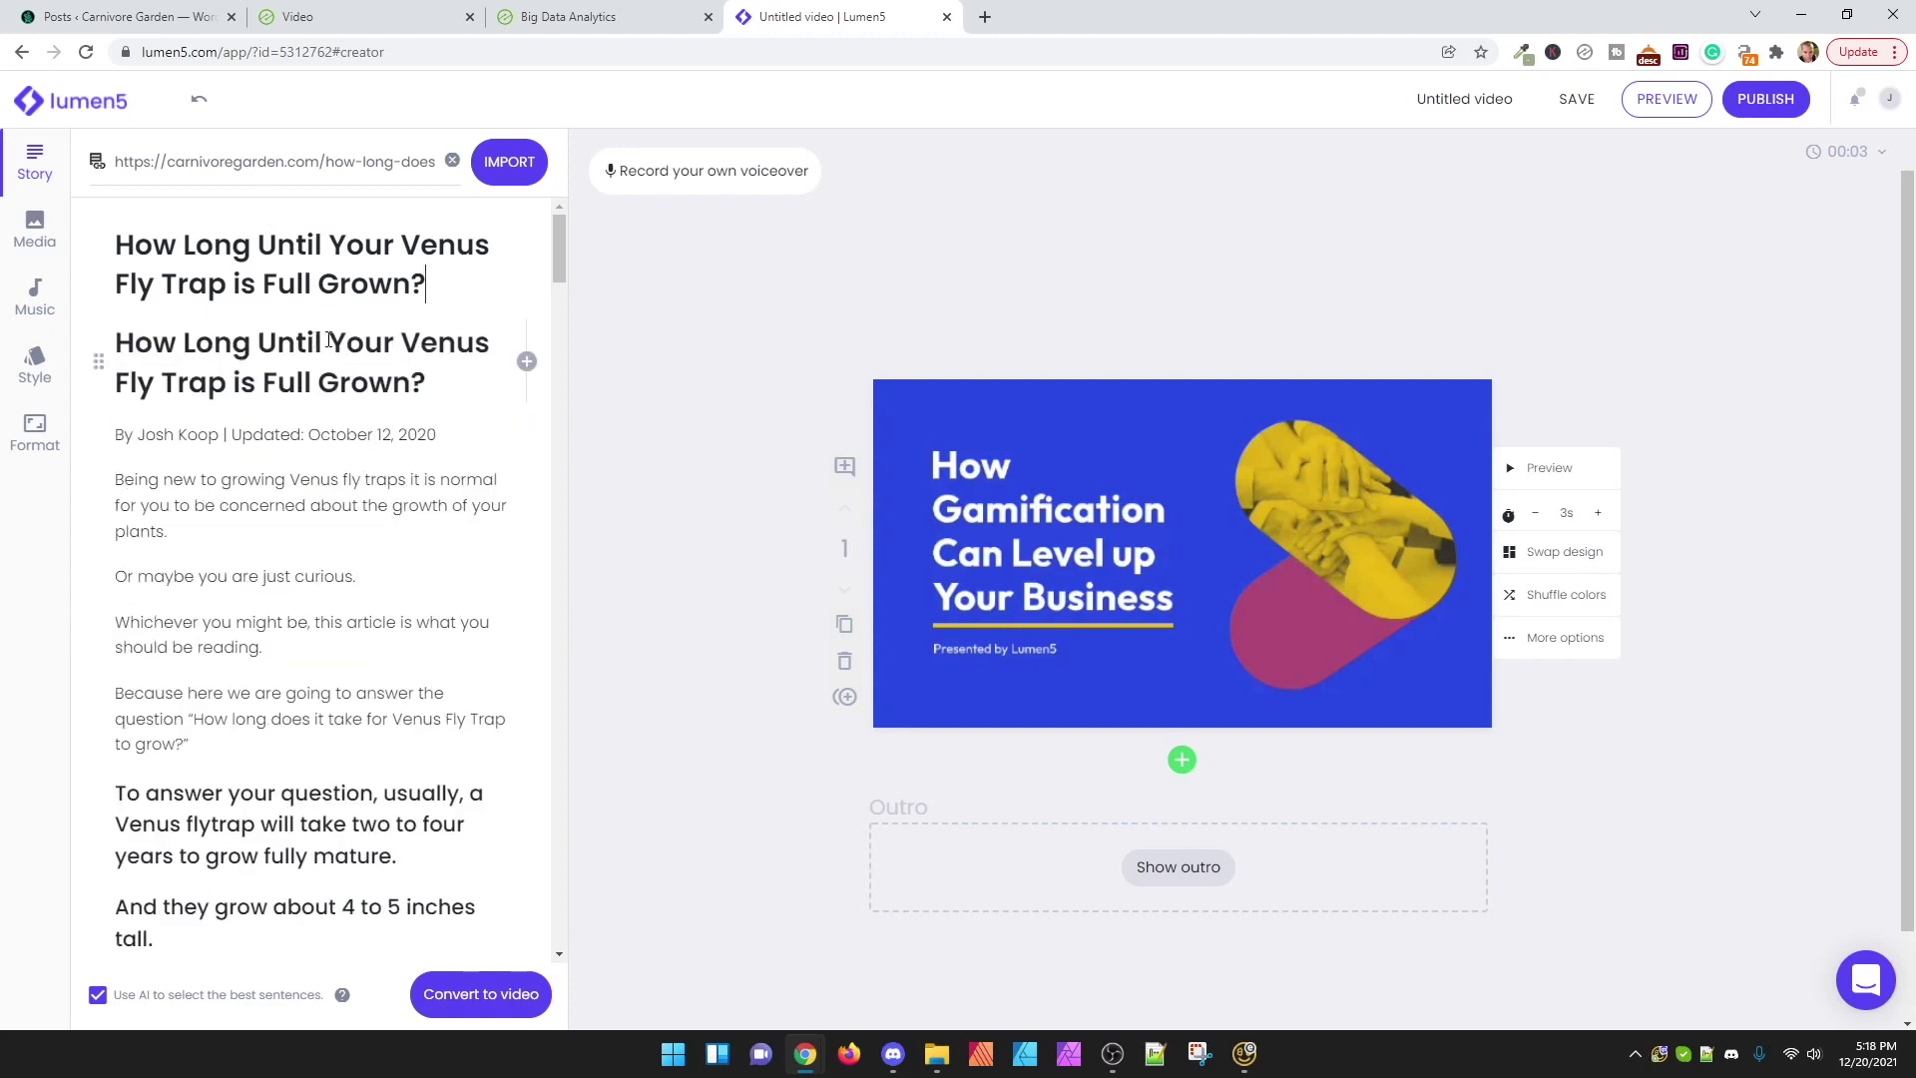
pyautogui.moveTo(482, 373); pyautogui.dragTo(112, 338)
pyautogui.press('BackSpace')
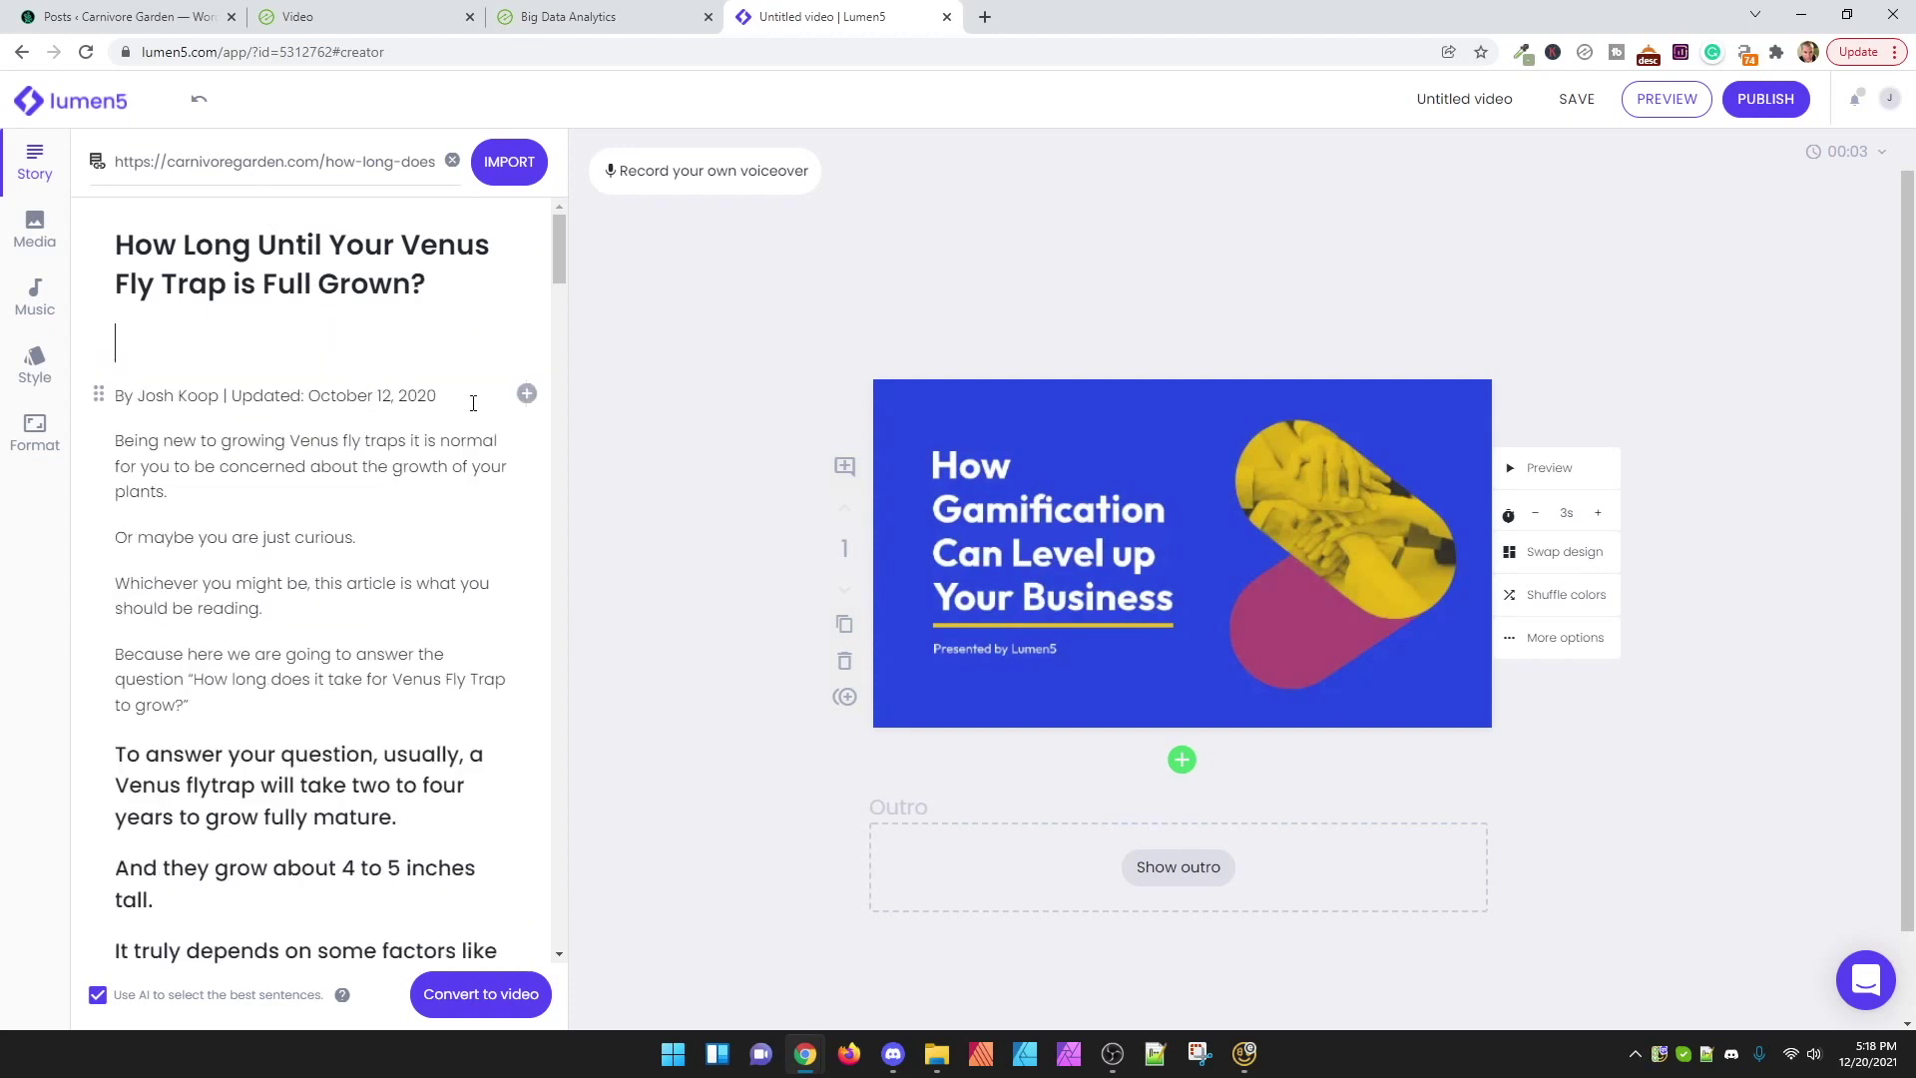
pyautogui.moveTo(436, 396); pyautogui.dragTo(113, 394)
pyautogui.press('BackSpace')
pyautogui.press('BackSpace')
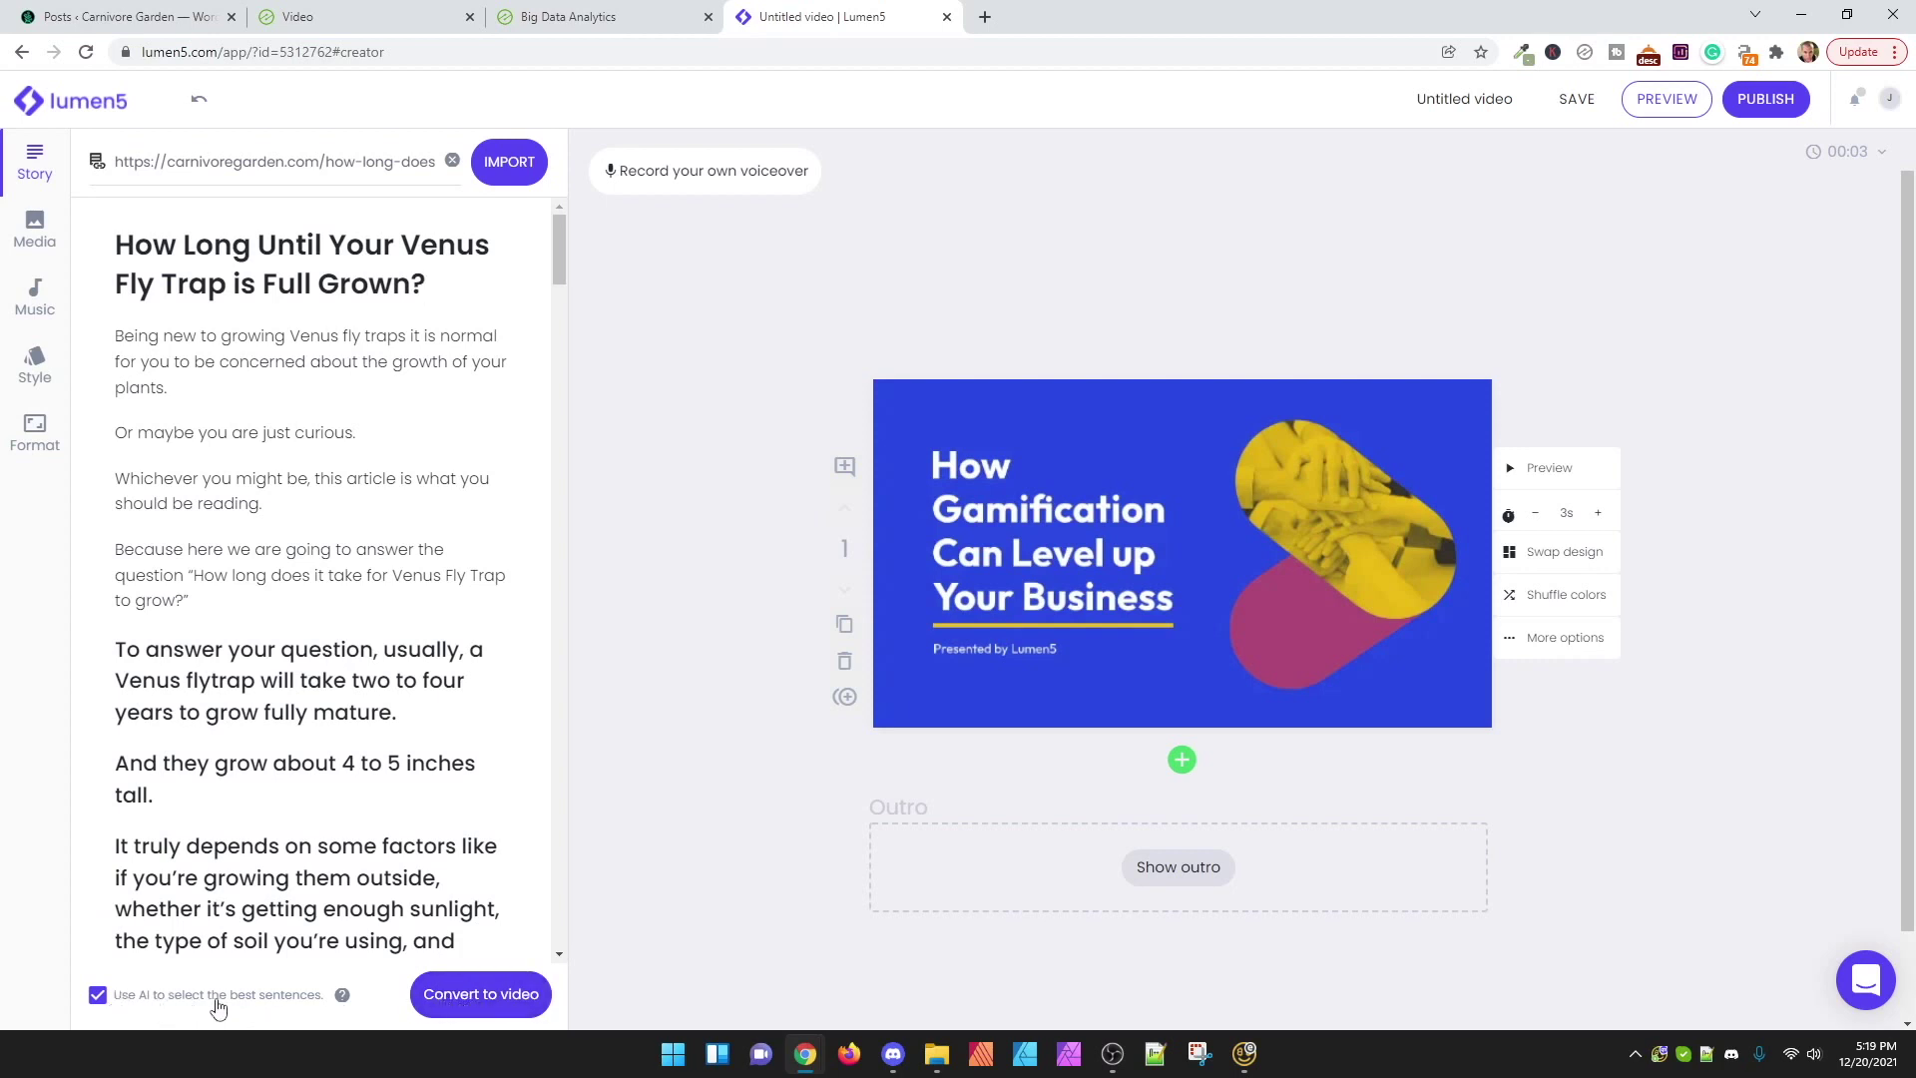
# Step: Convert the cleaned-up script into video scenes and apply the Elysium color palette
pyautogui.click(471, 997)
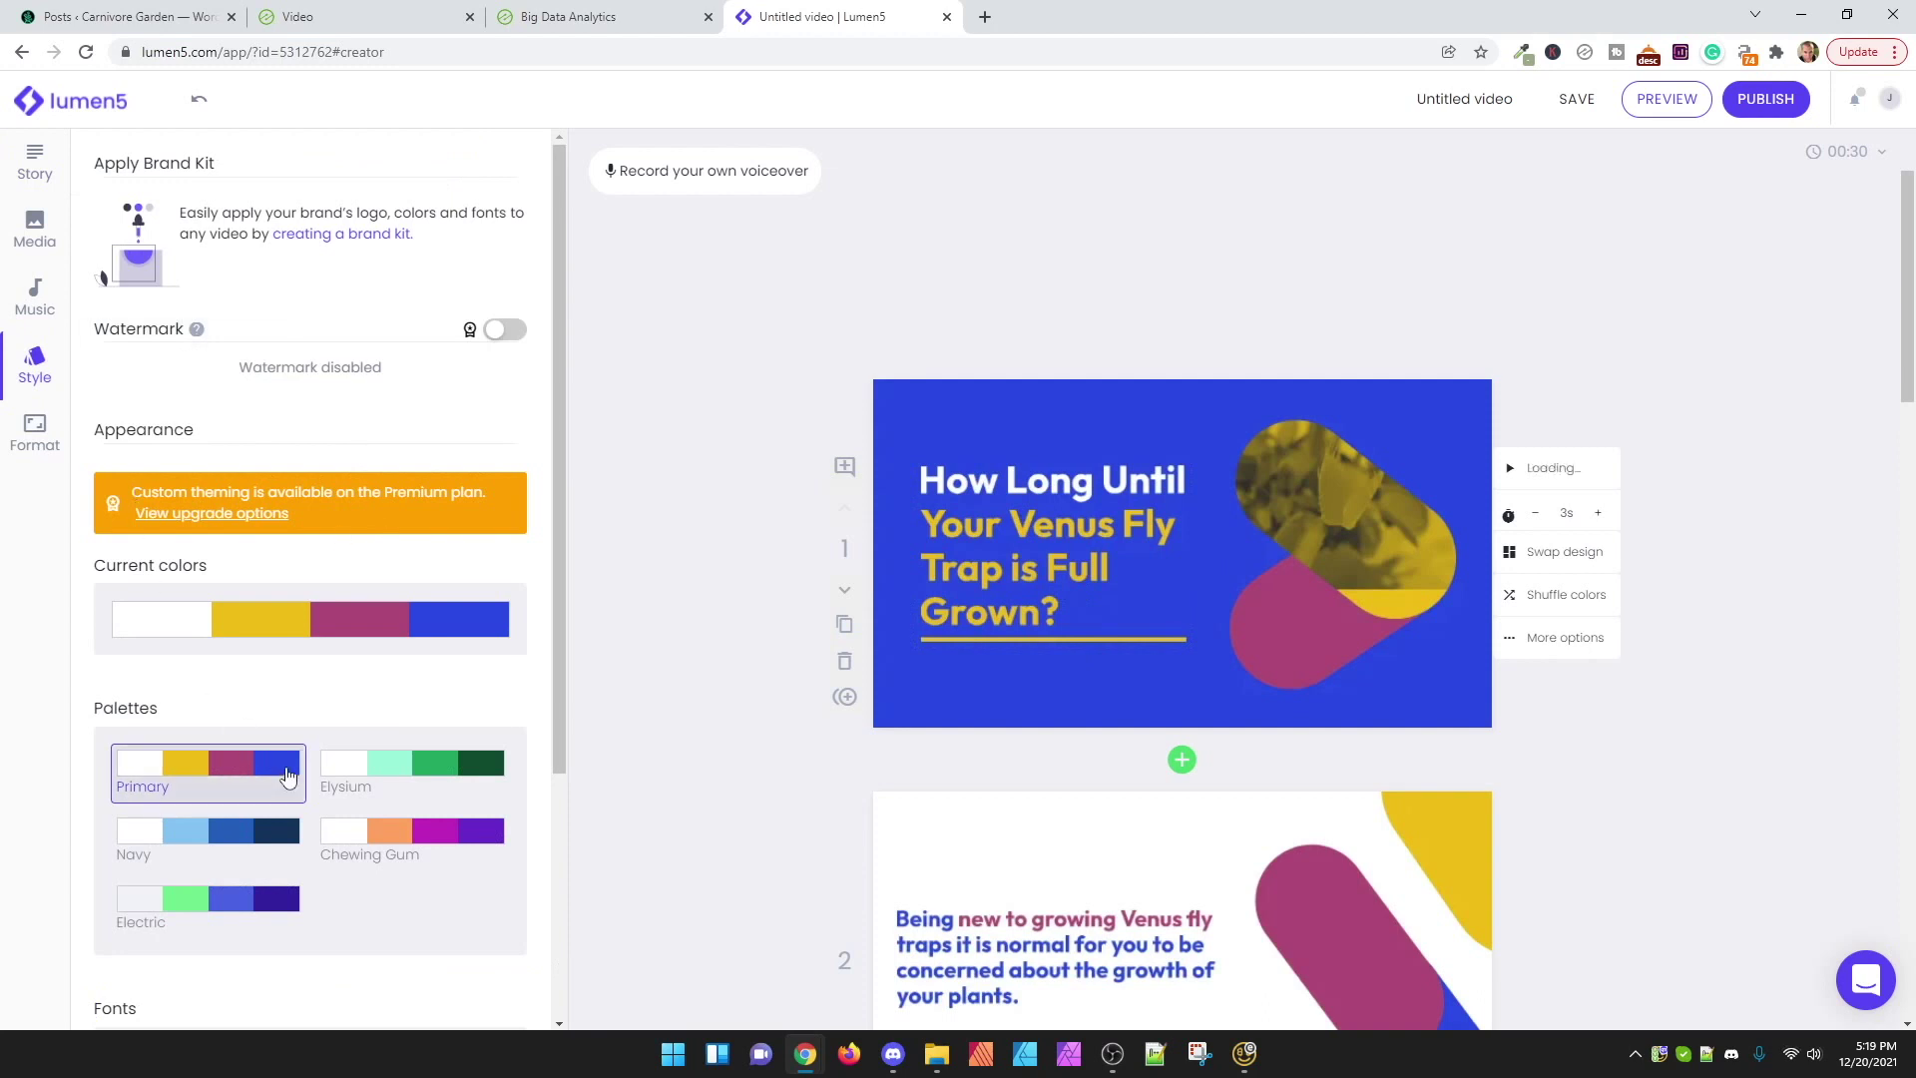
pyautogui.click(407, 770)
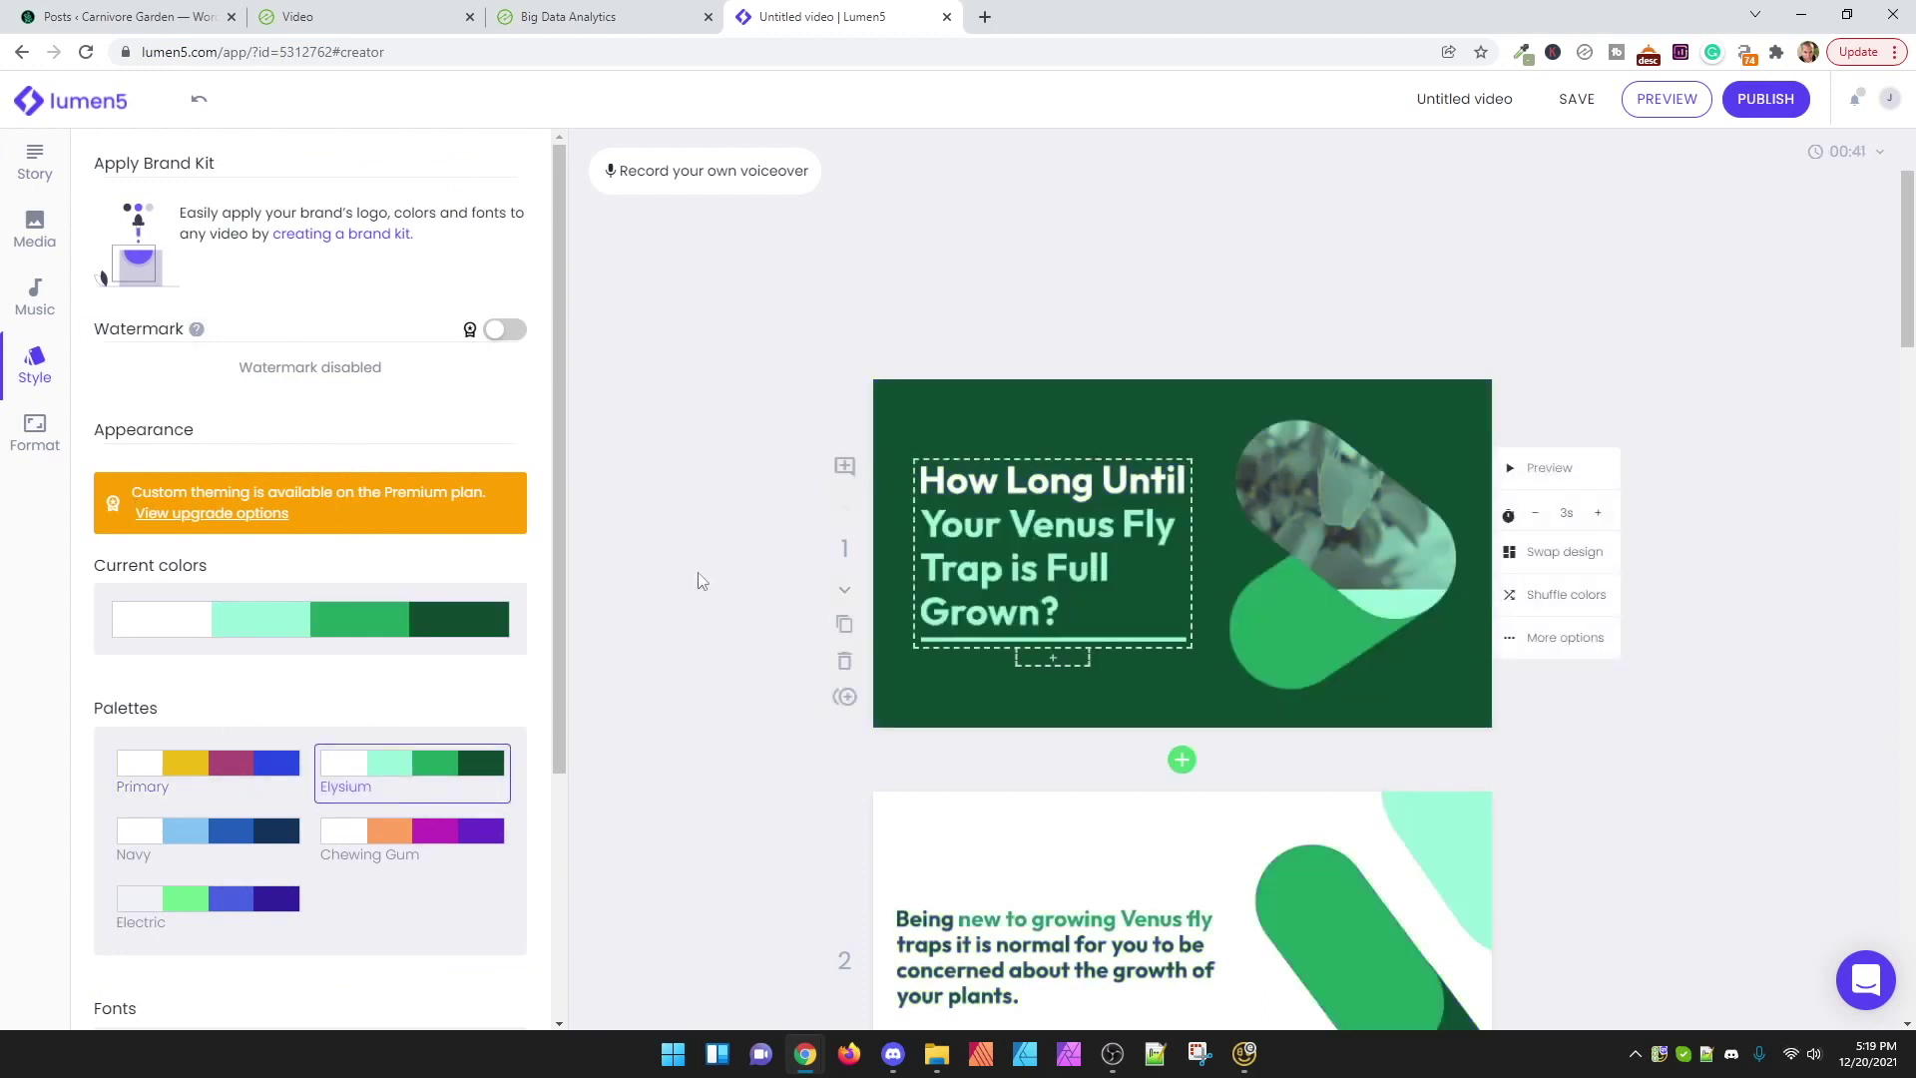
# Step: Preview the title scene and look over the generated scenes below it
pyautogui.moveTo(1546, 483)
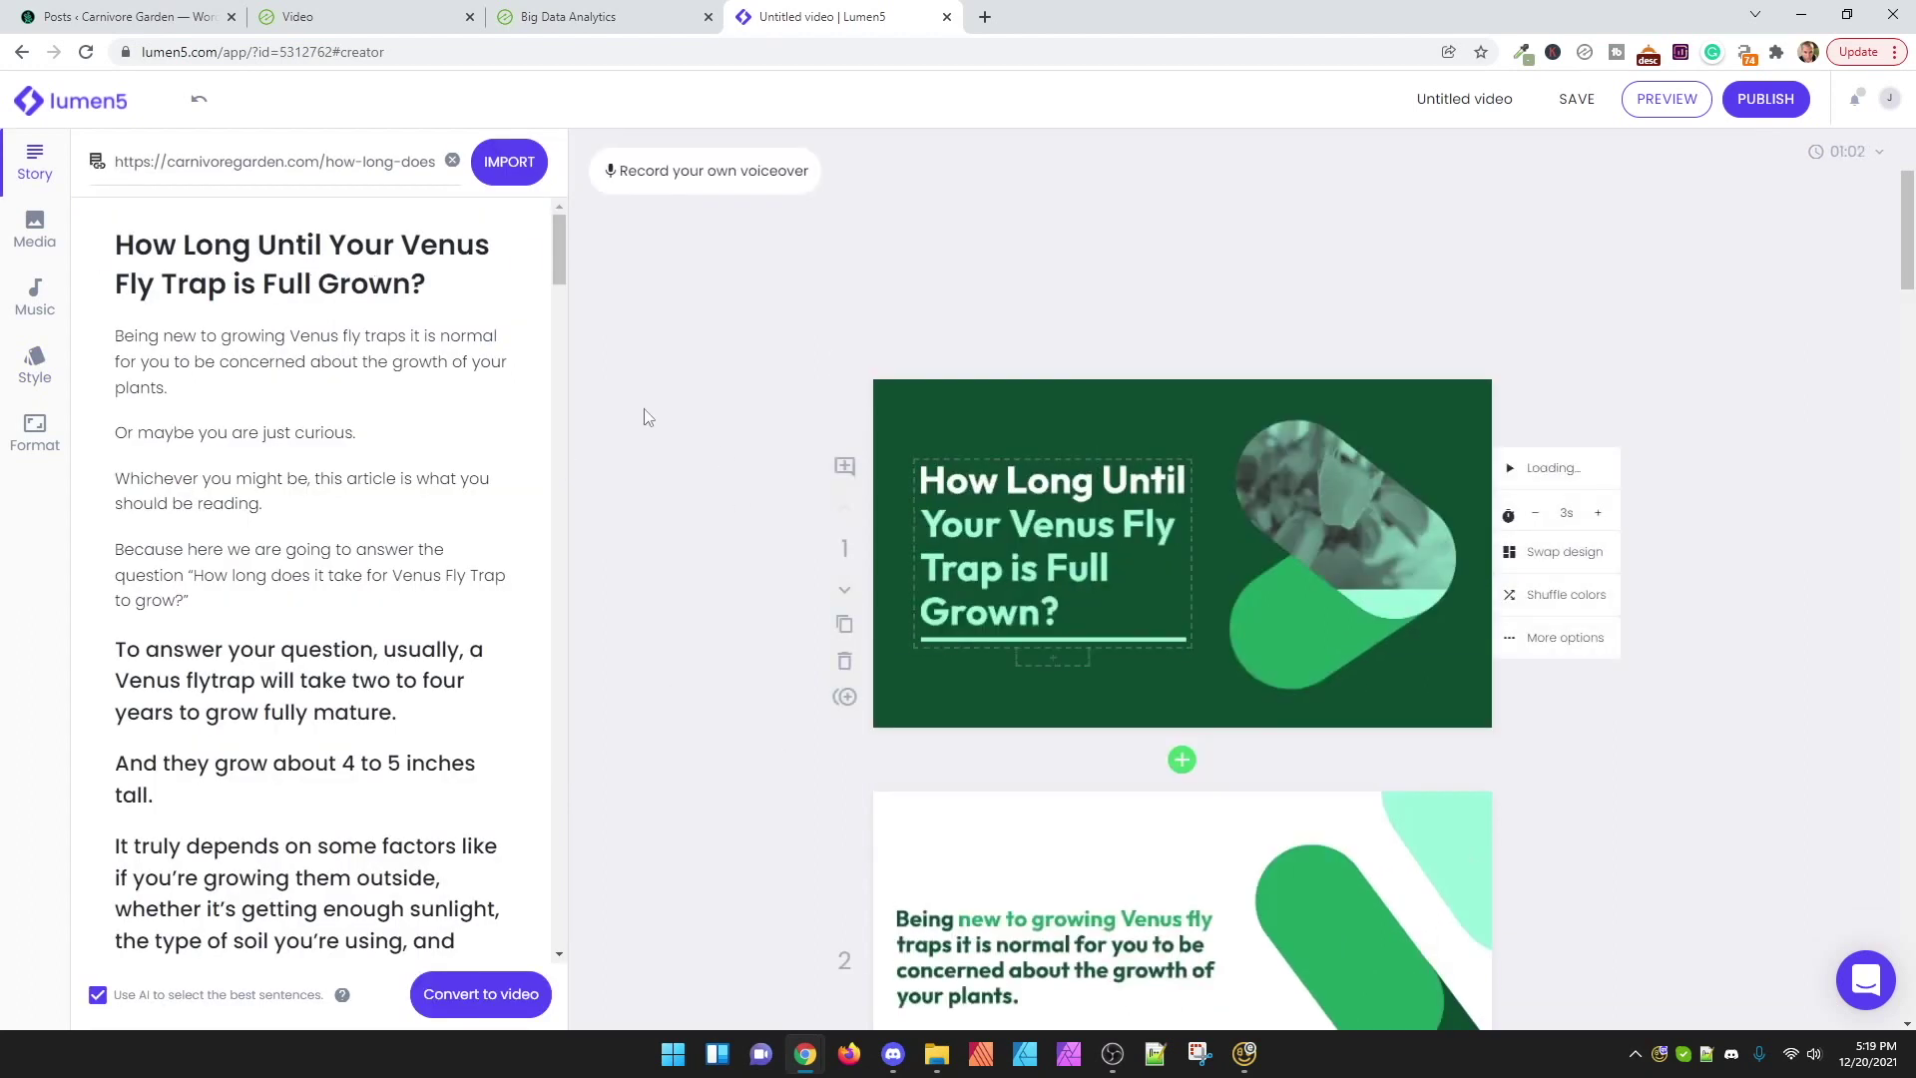
pyautogui.scroll(-1, 1546, 369)
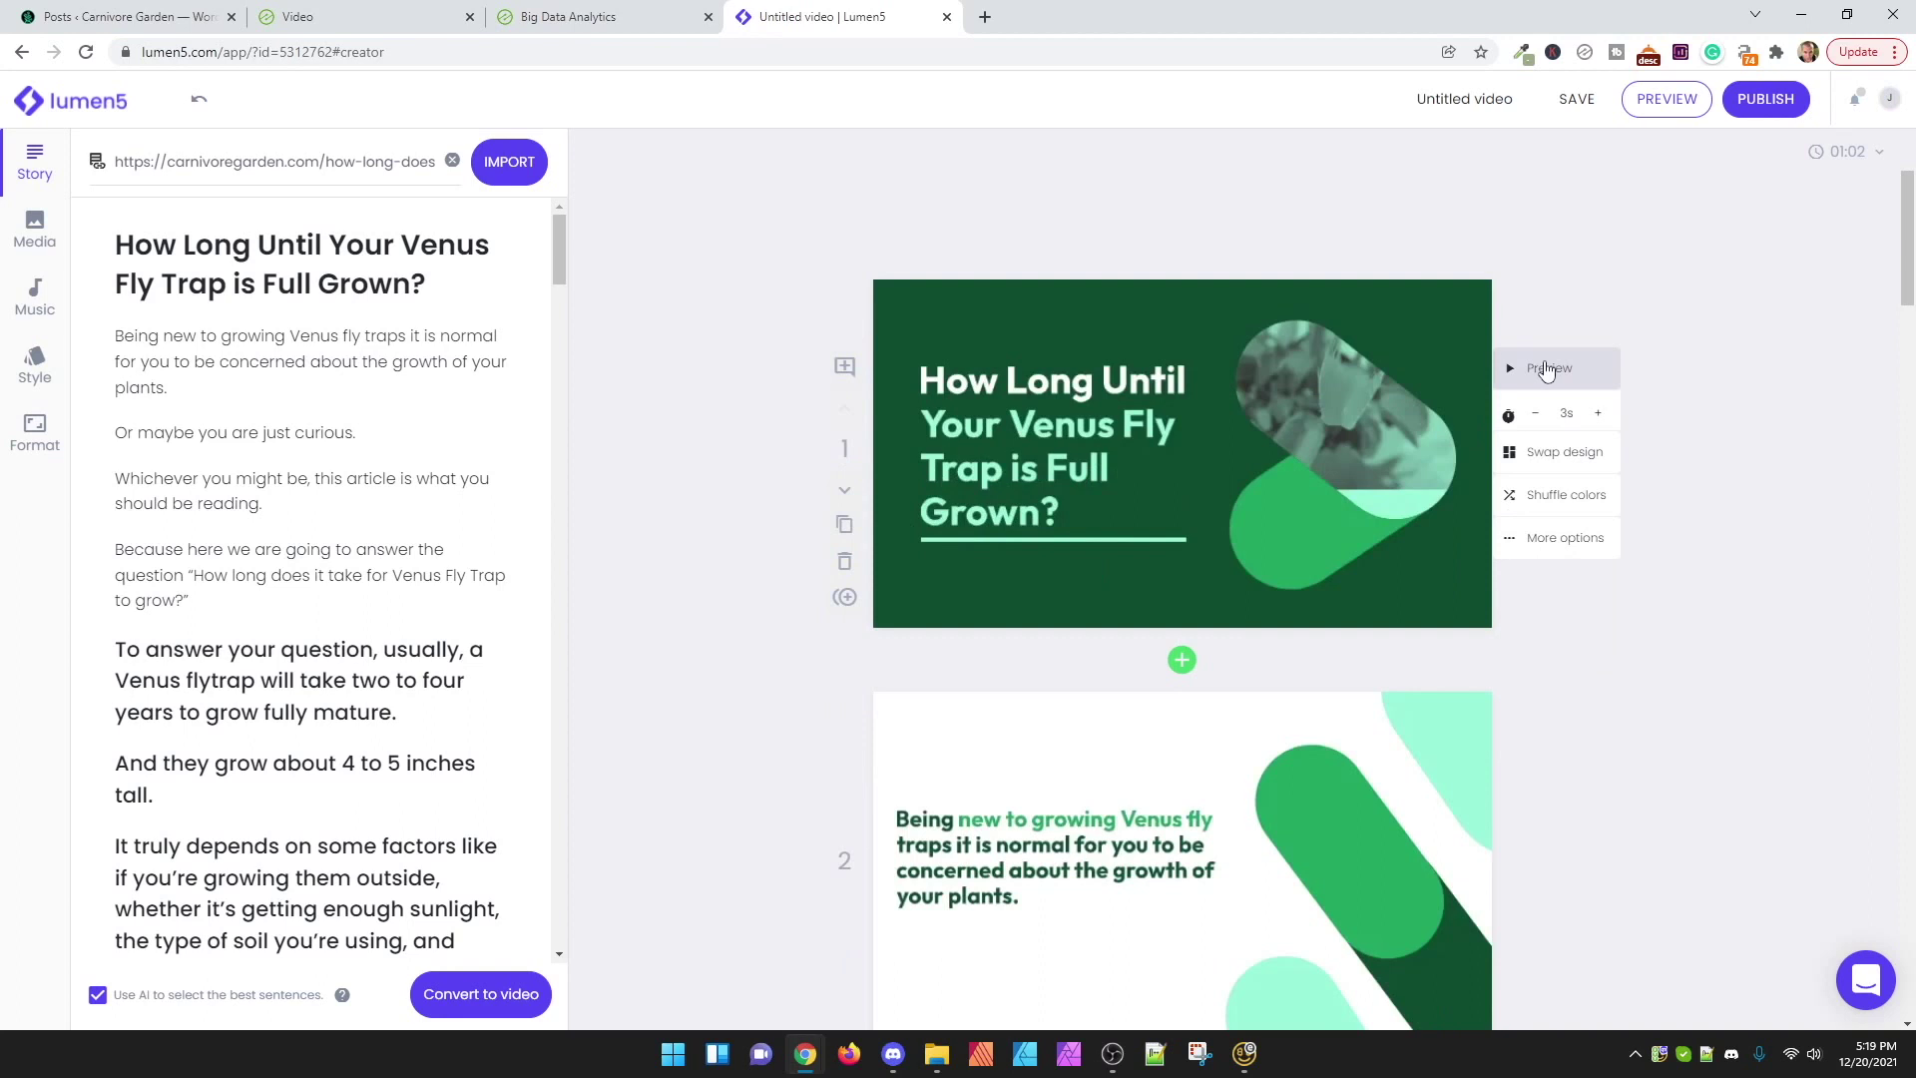
pyautogui.click(1546, 369)
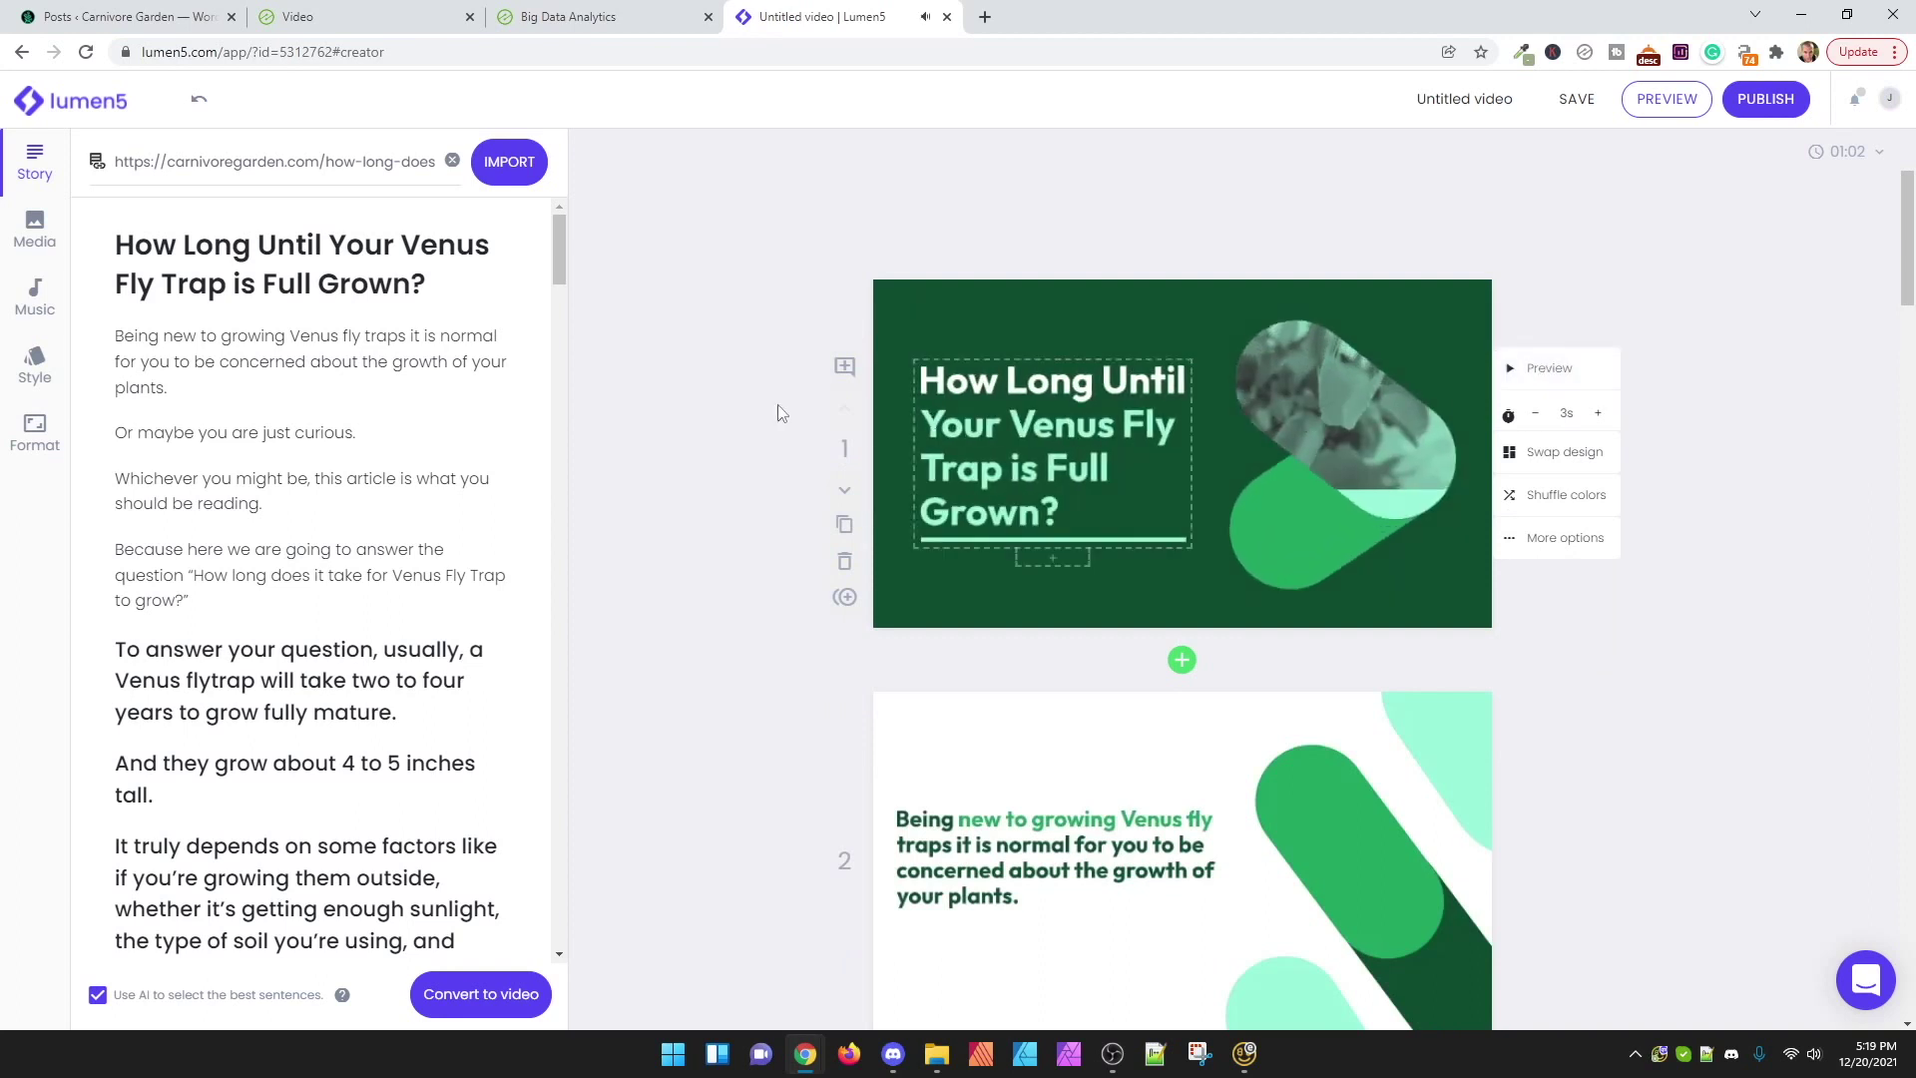
pyautogui.scroll(-3, 659, 554)
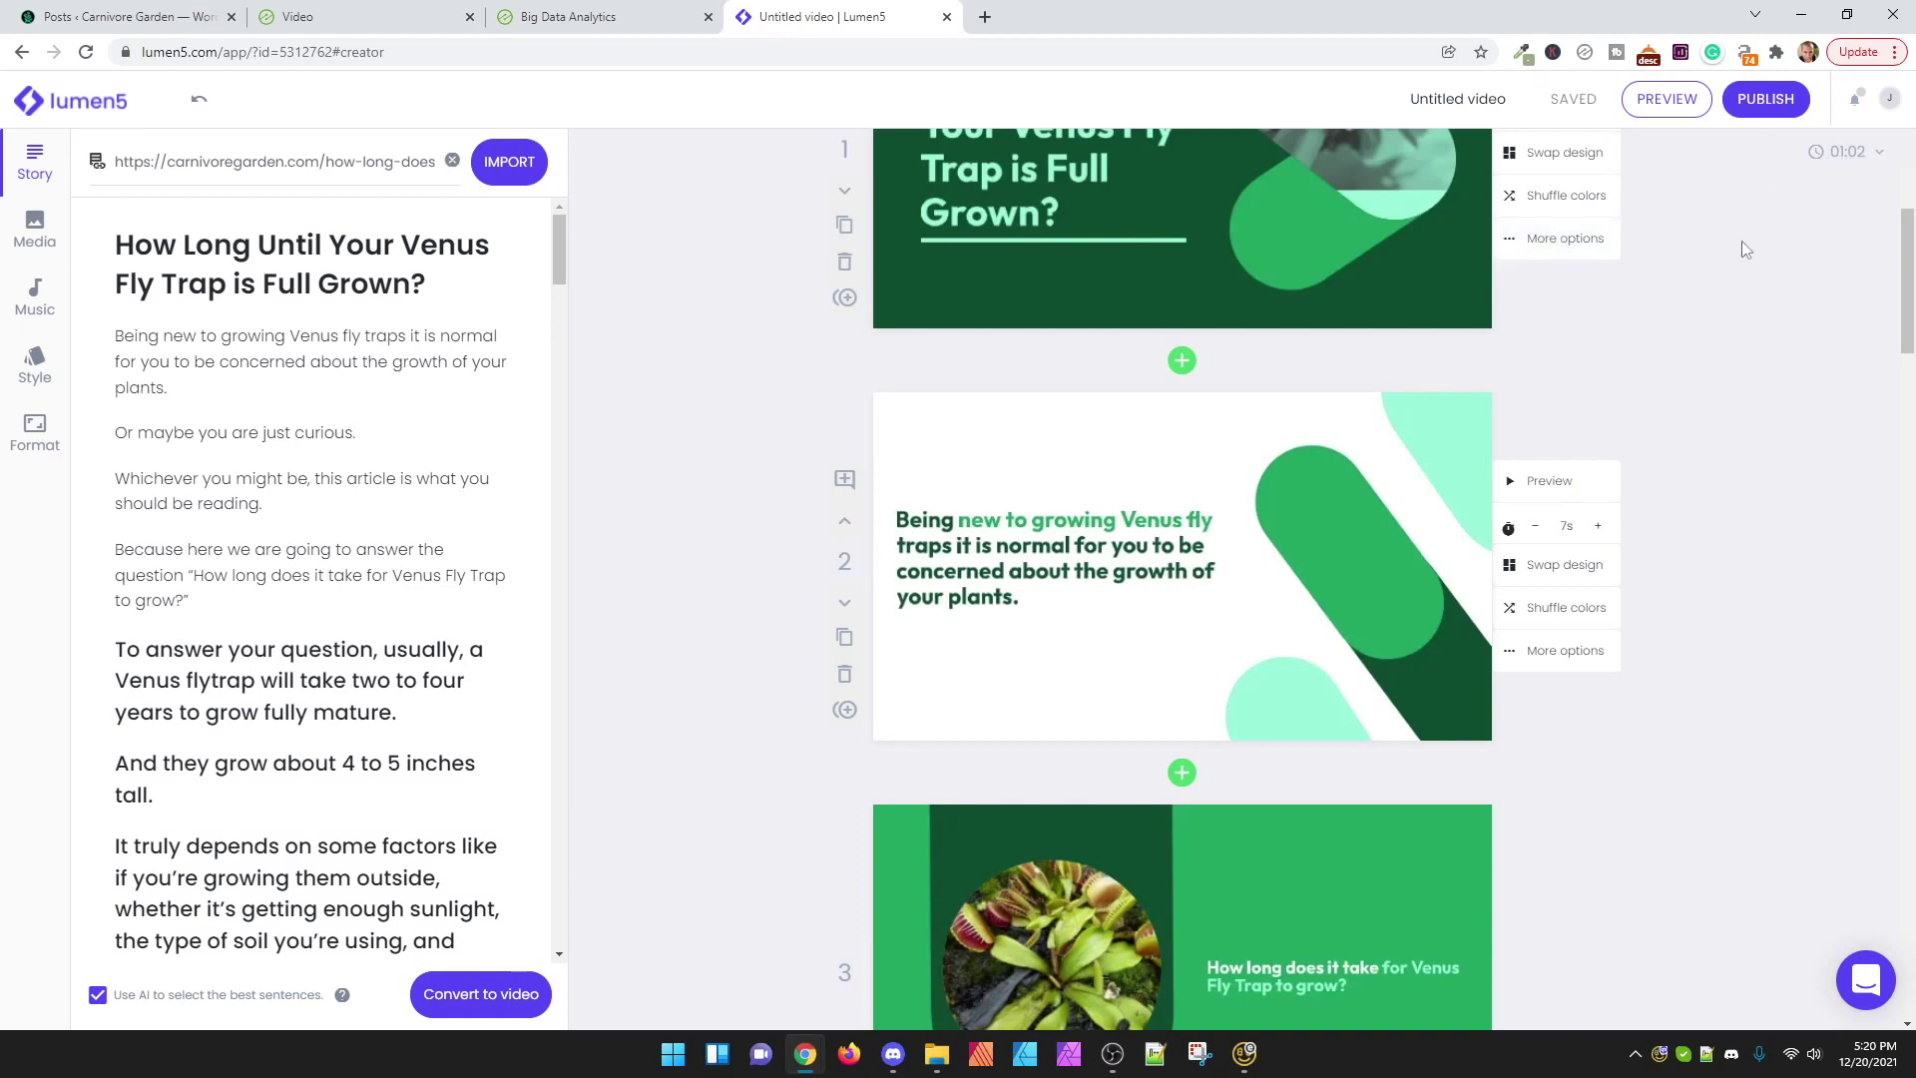
# Step: Look over the generated scenes from scene 3 down to scene 8
pyautogui.scroll(-8, 1710, 505)
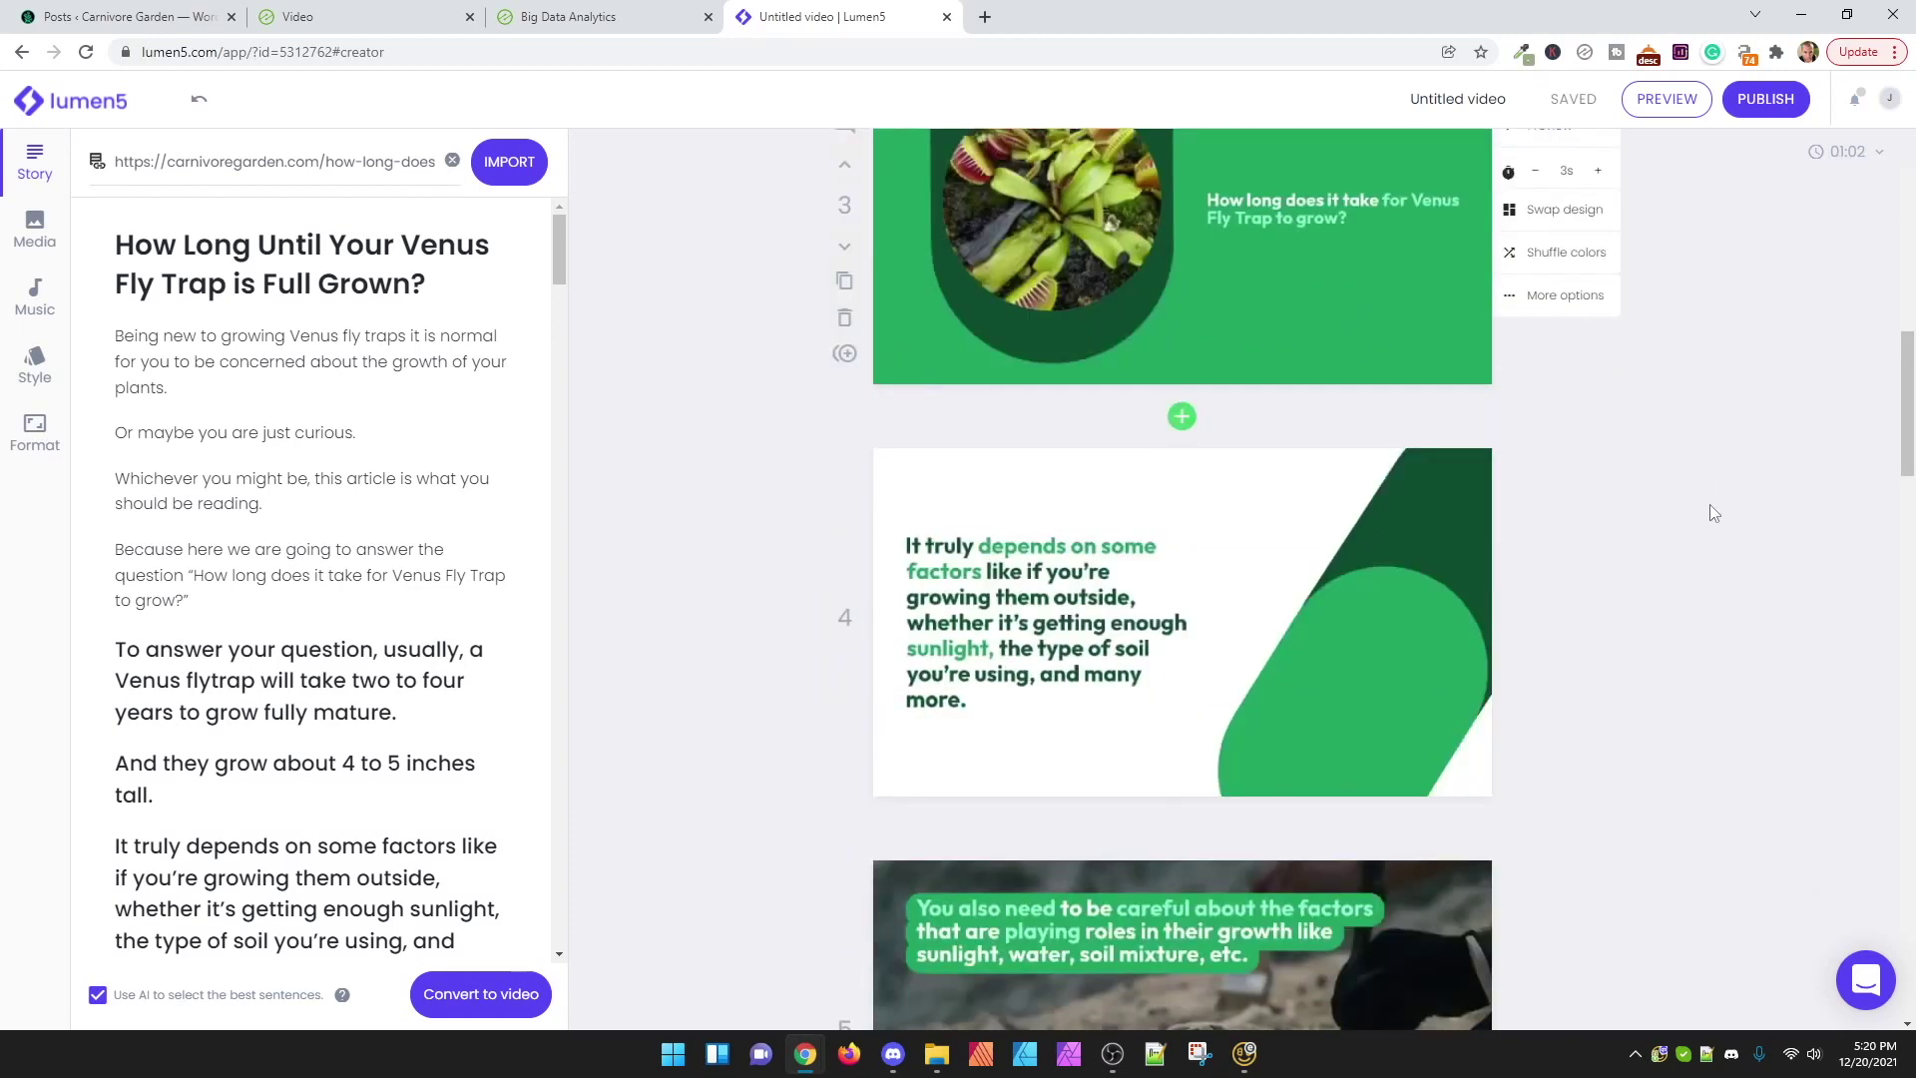
pyautogui.scroll(-7, 1710, 505)
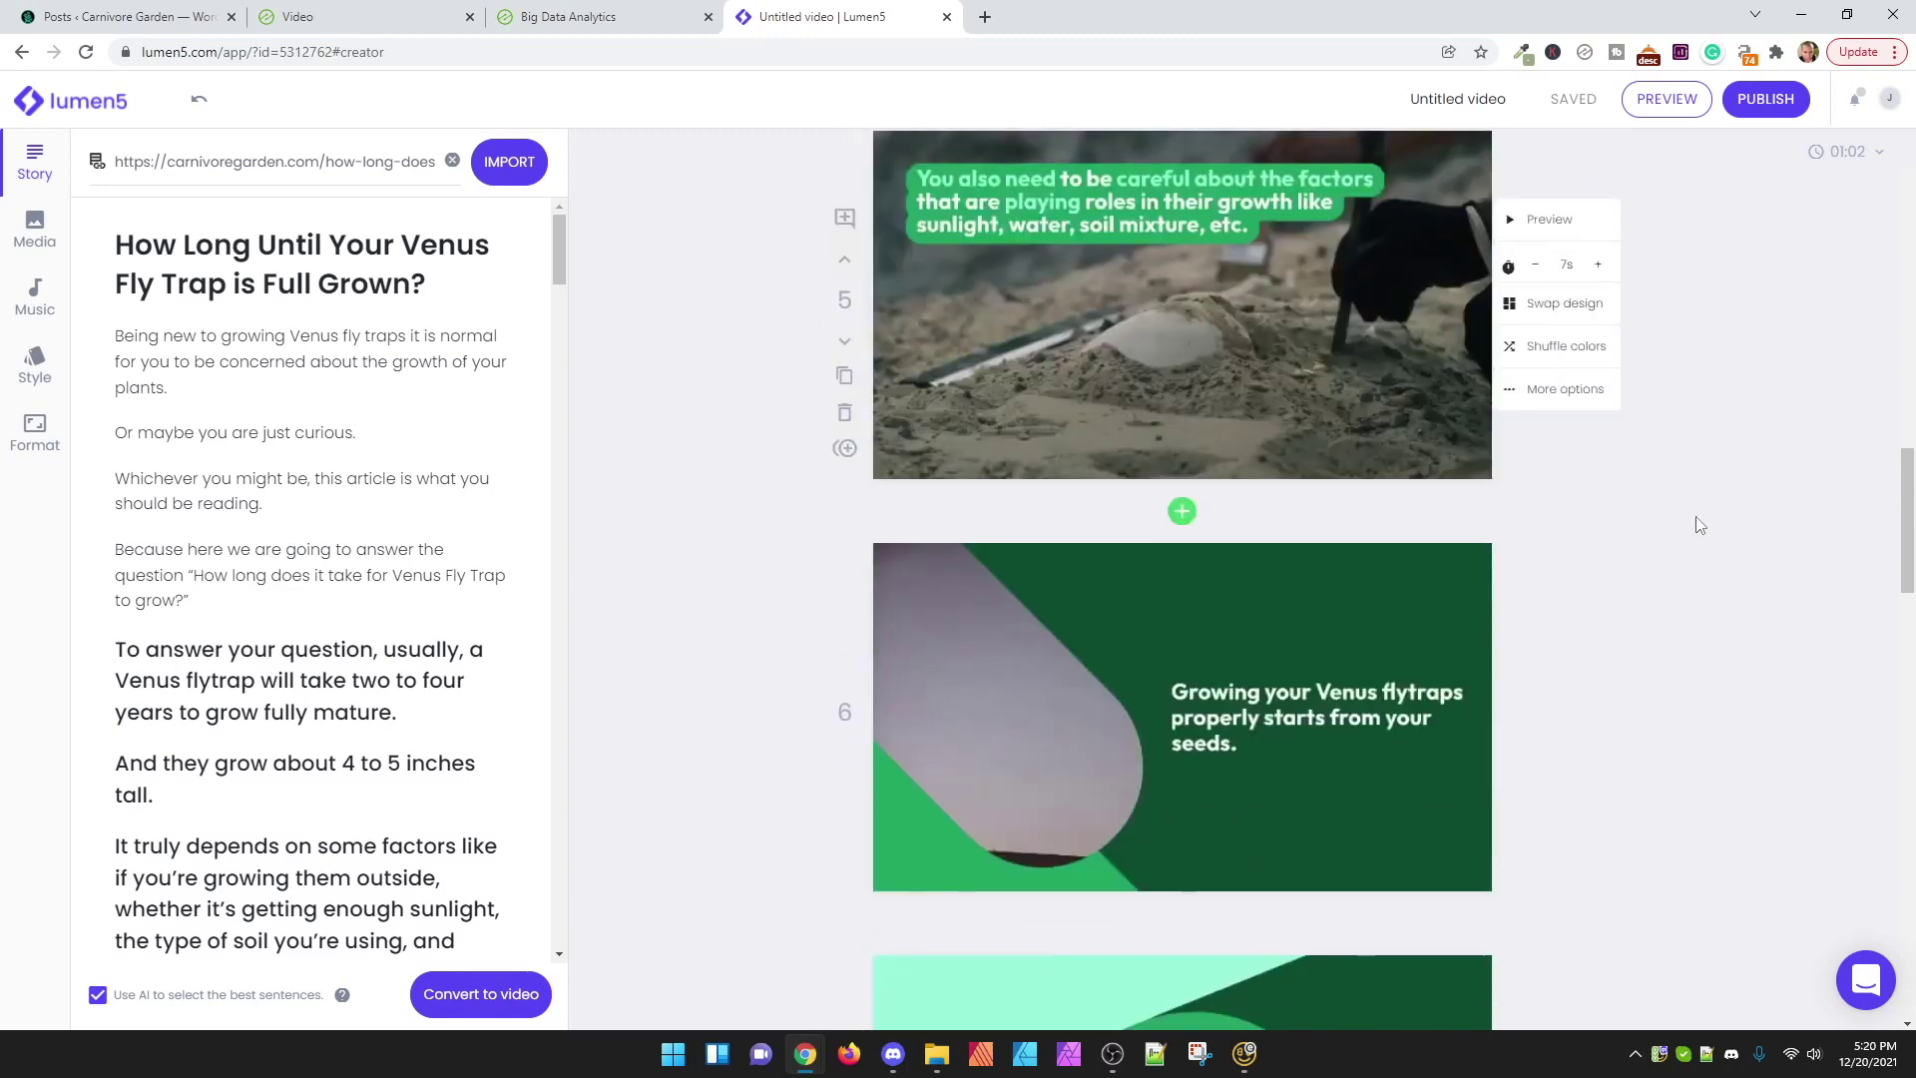
pyautogui.scroll(-5, 1700, 525)
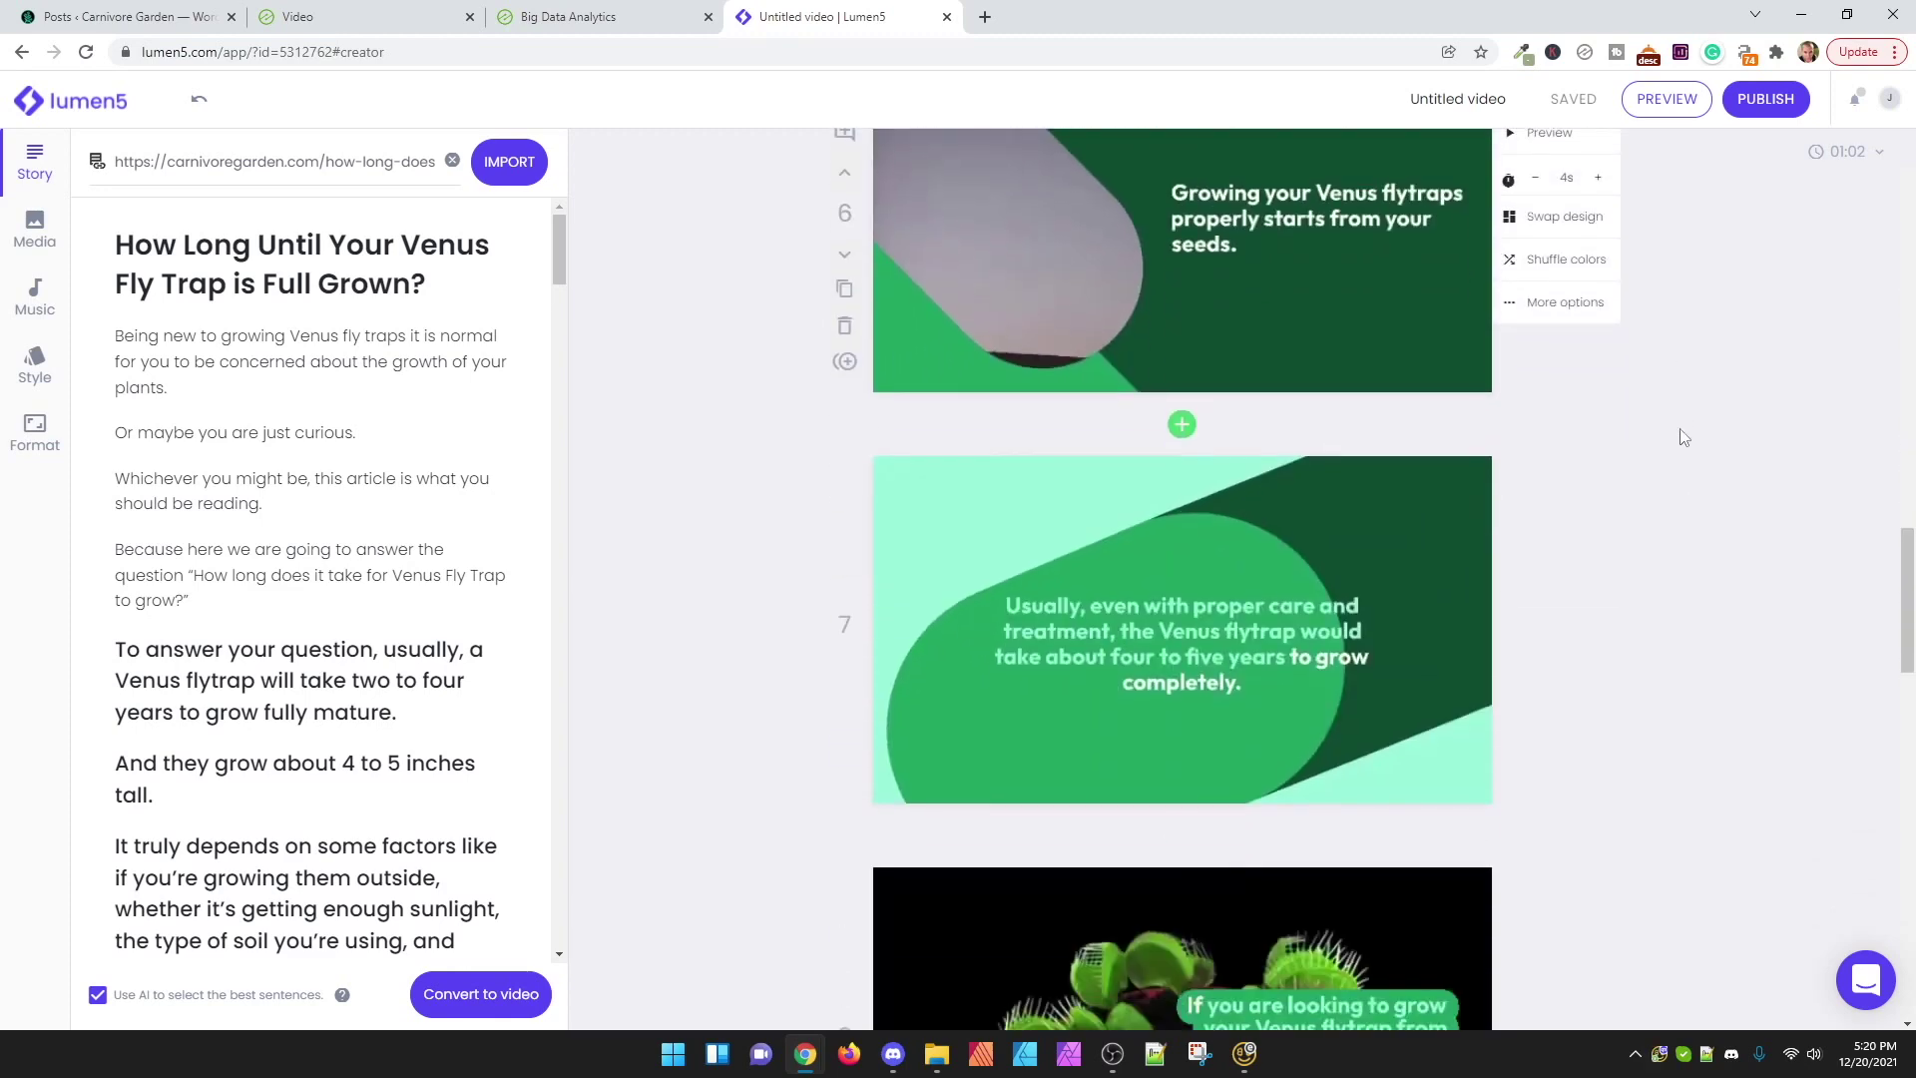
pyautogui.scroll(-2, 1684, 437)
pyautogui.scroll(-2, 1683, 437)
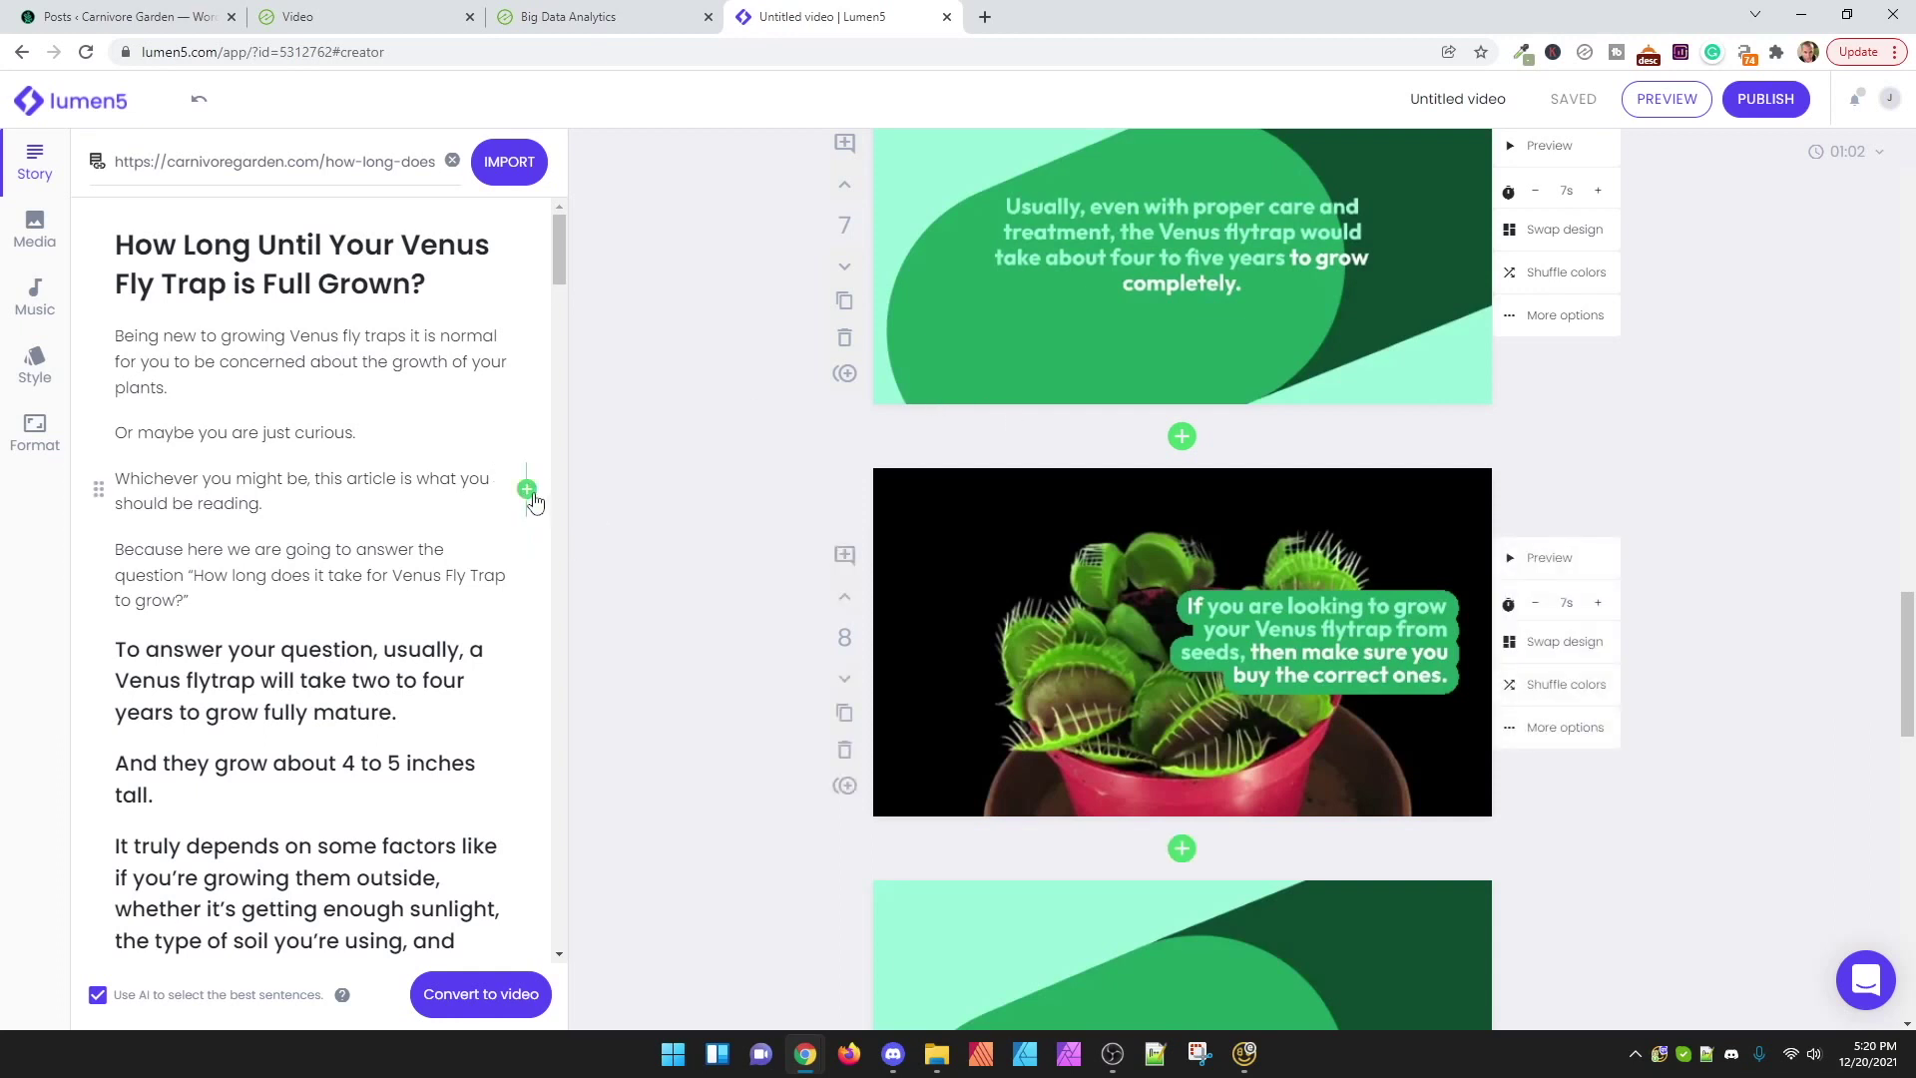
# Step: Add the "Whichever you might be" sentence as a scene with a Venus flytrap library photo, and delete that scene again
pyautogui.click(527, 490)
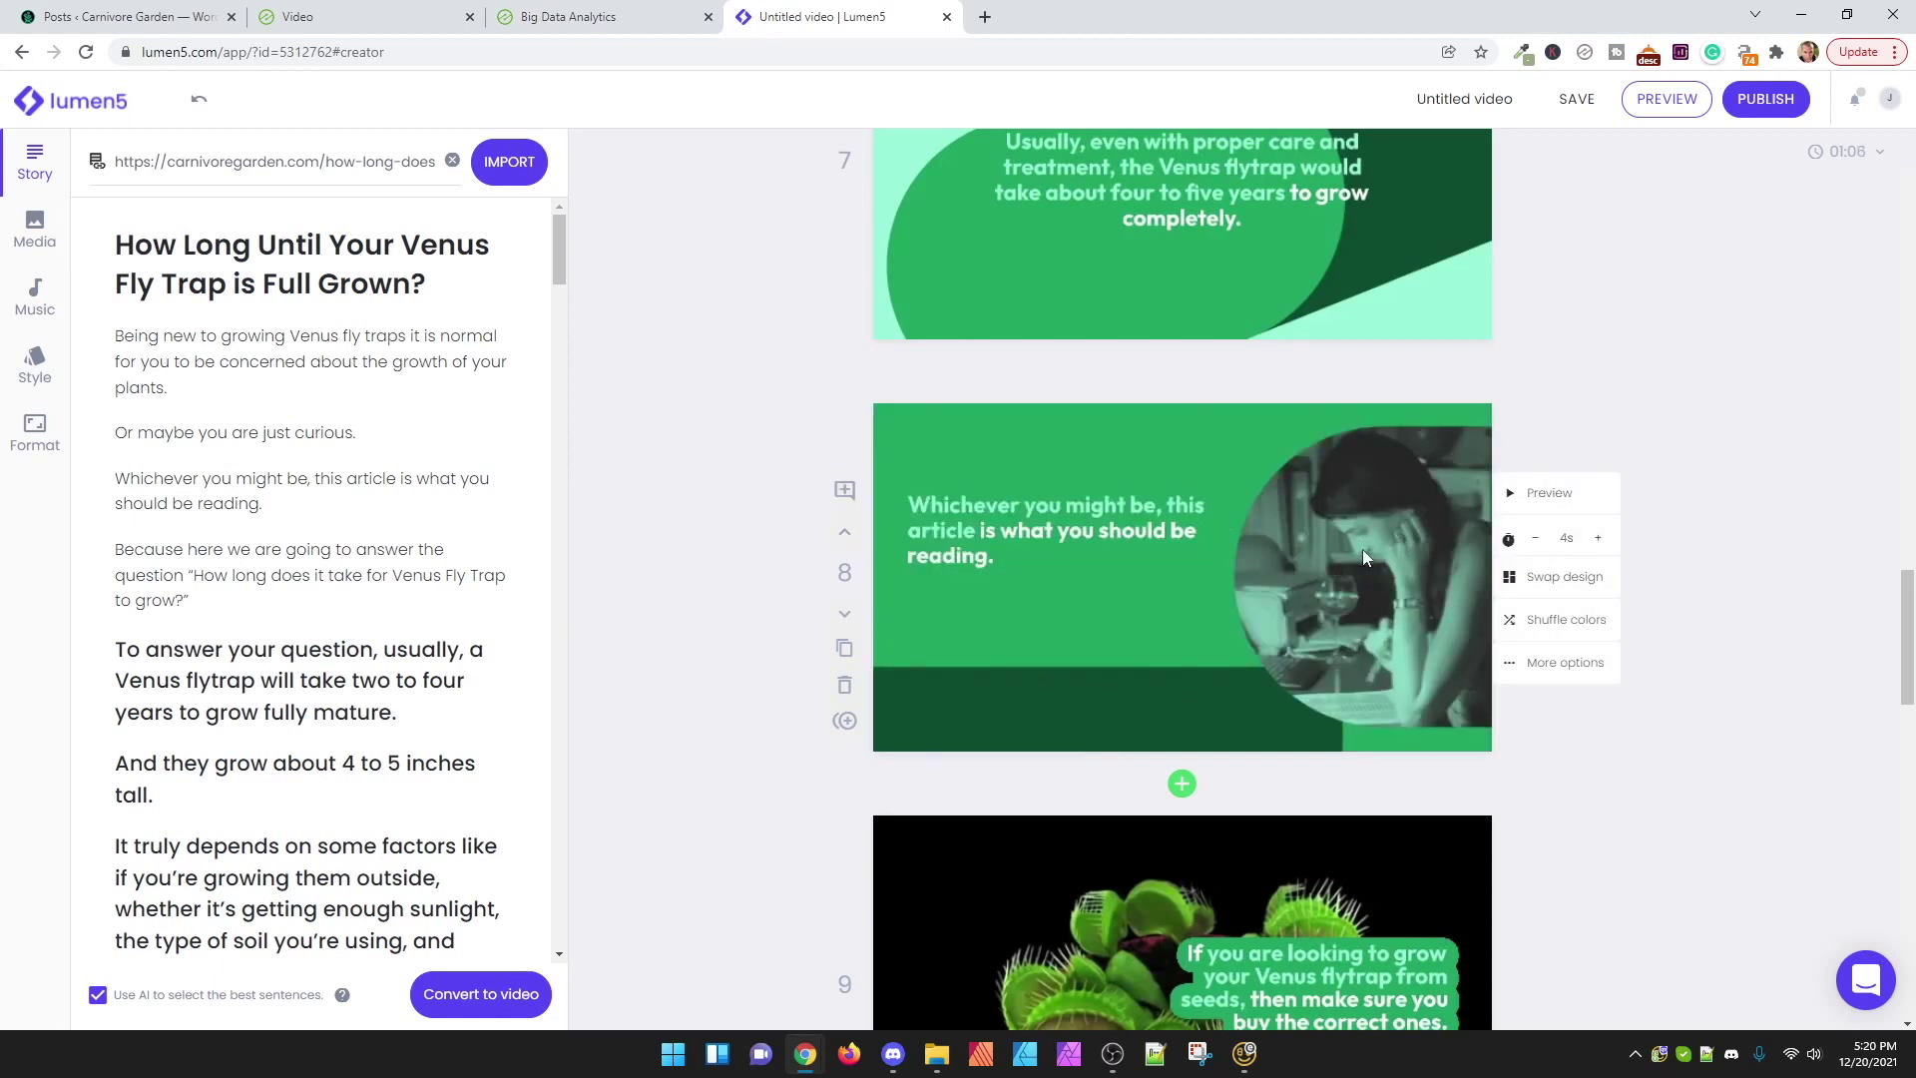
pyautogui.click(43, 233)
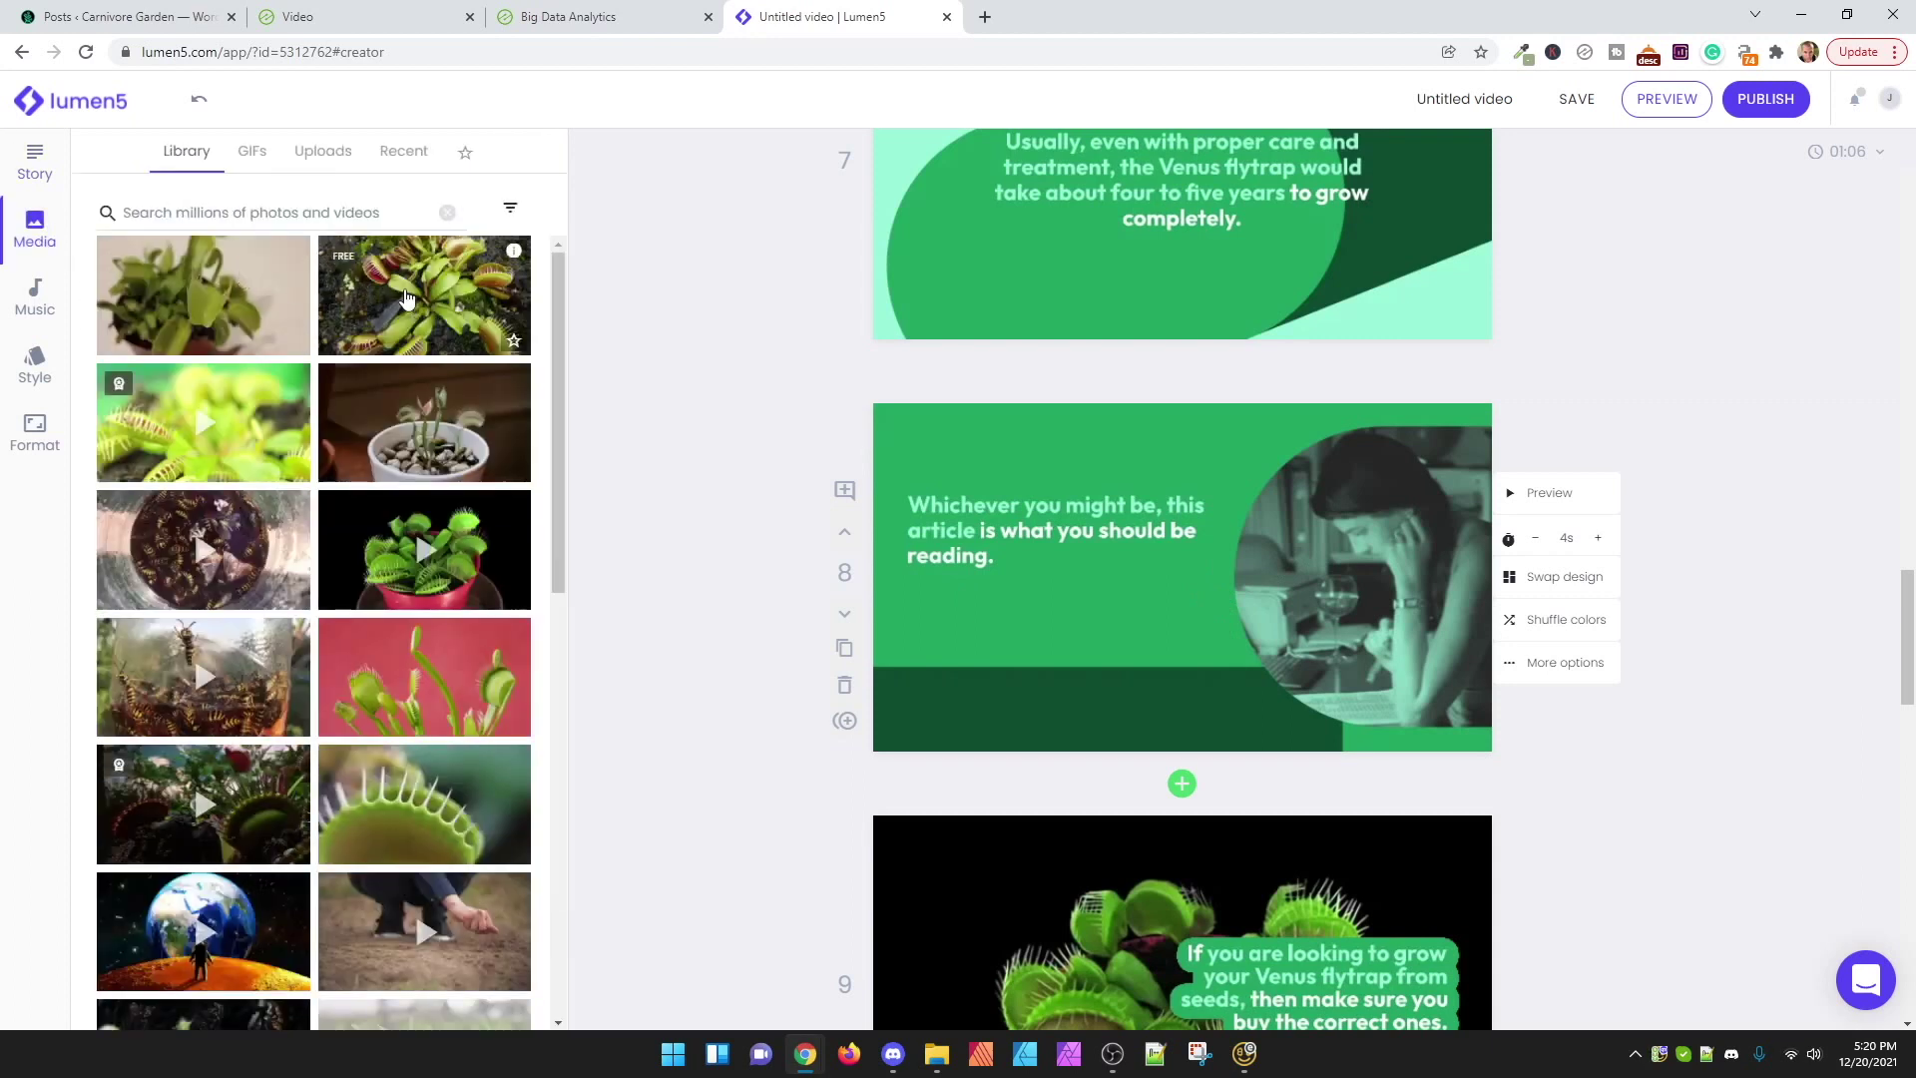
pyautogui.moveTo(411, 300); pyautogui.dragTo(1368, 602)
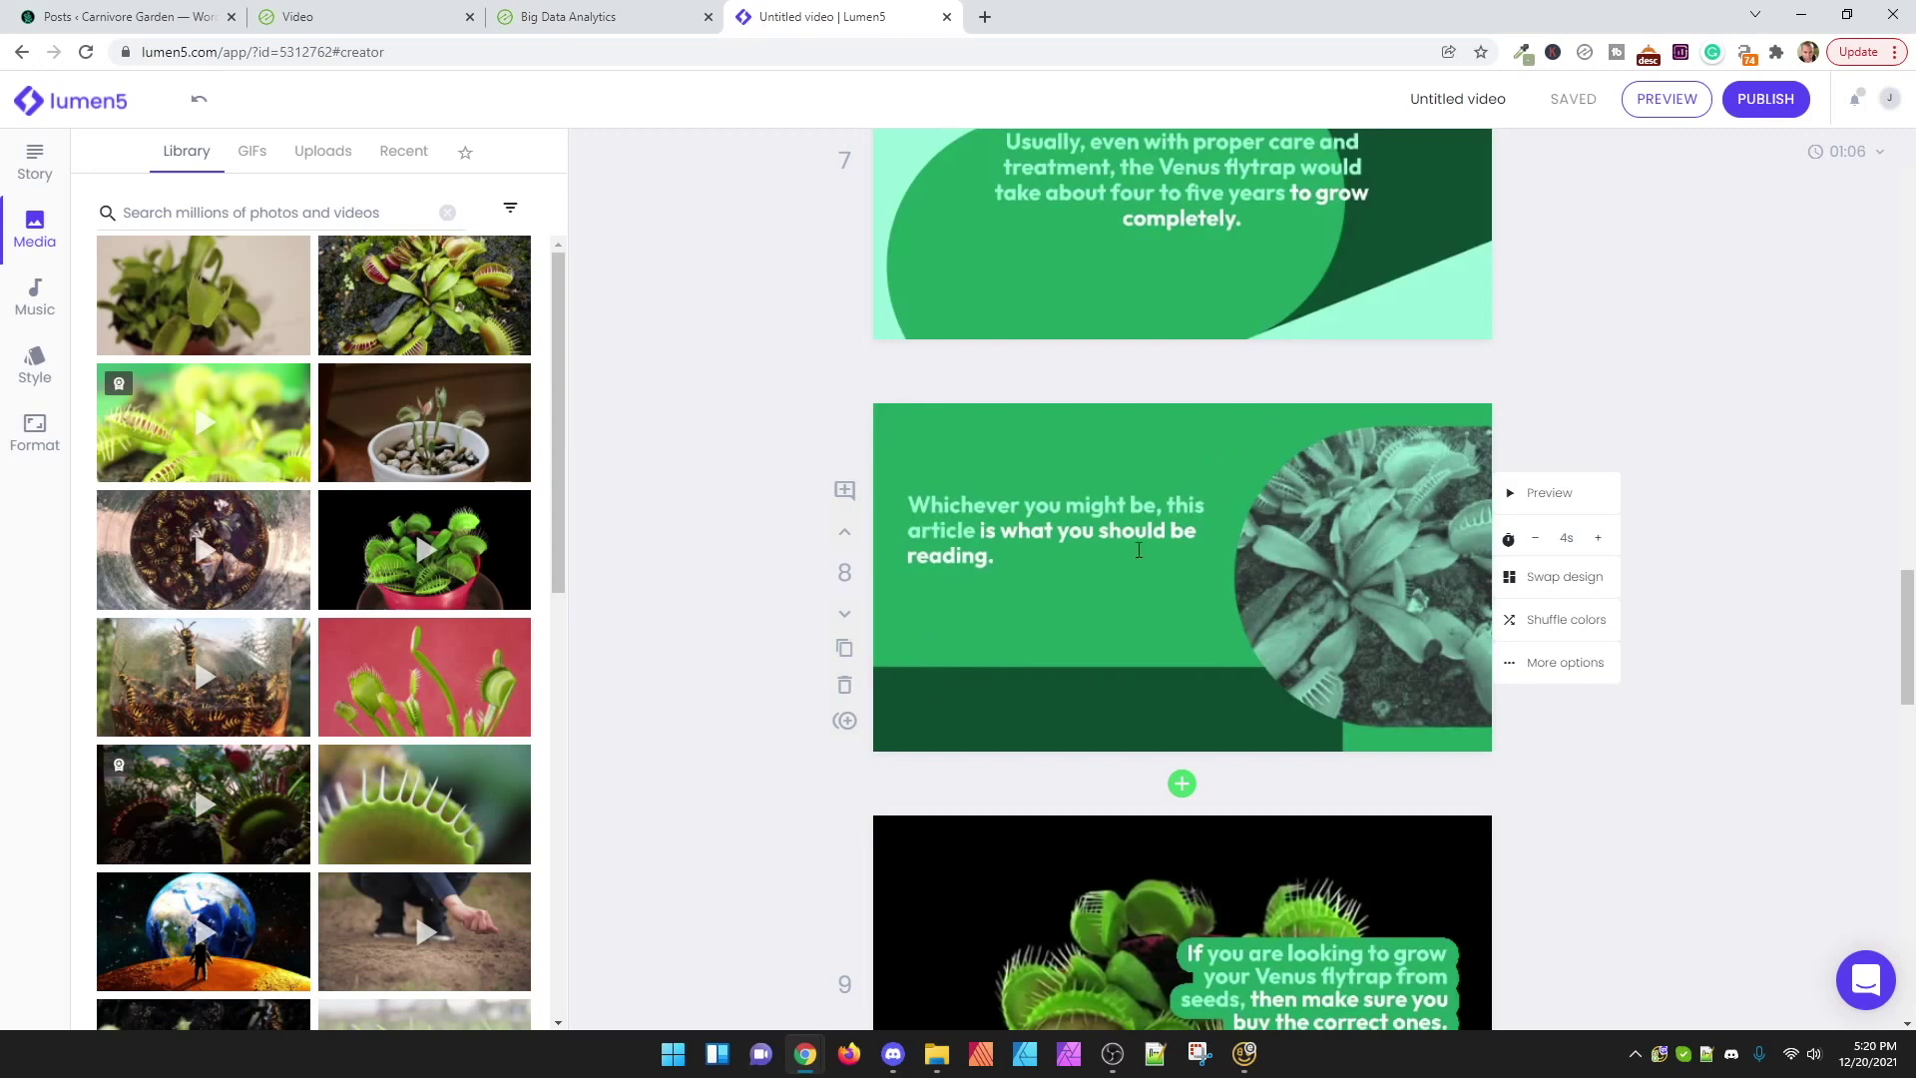
pyautogui.click(845, 684)
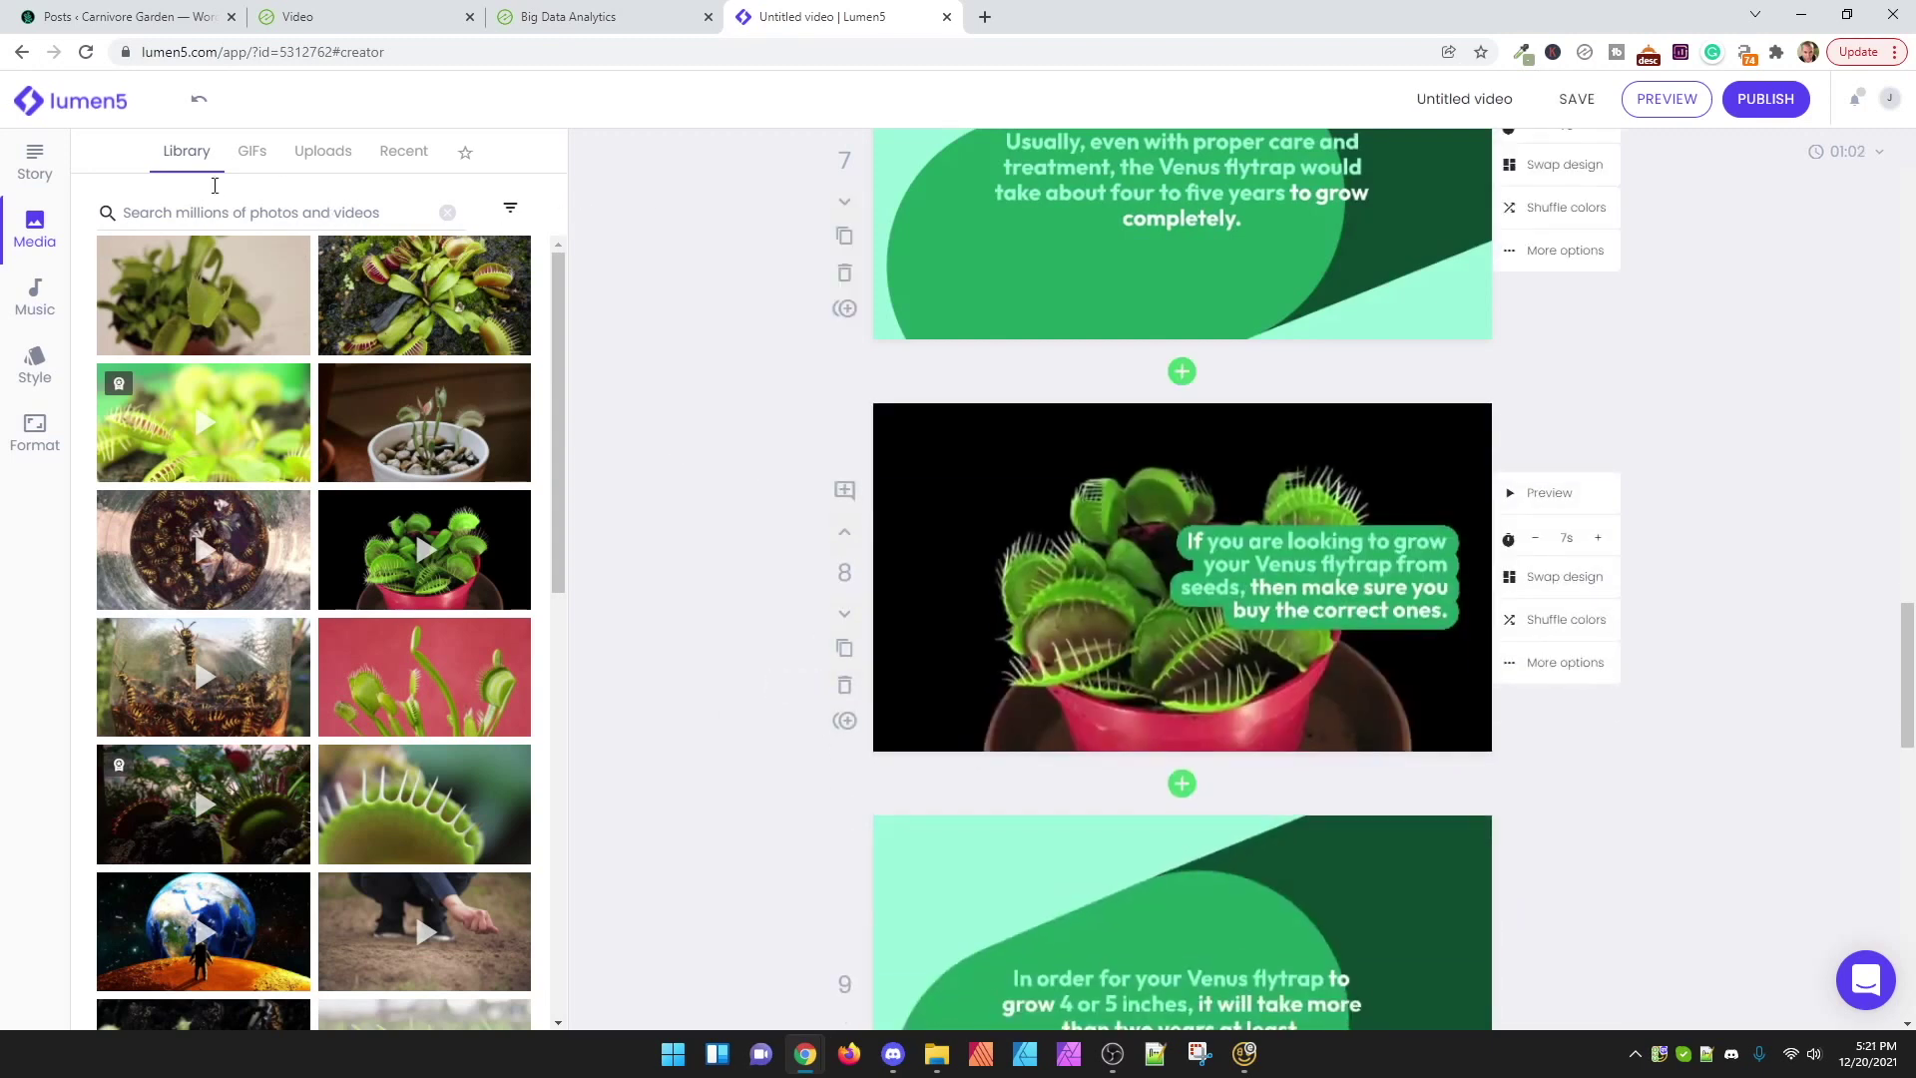
# Step: Look through the GIFs and the uploaded media available for the video
pyautogui.click(249, 155)
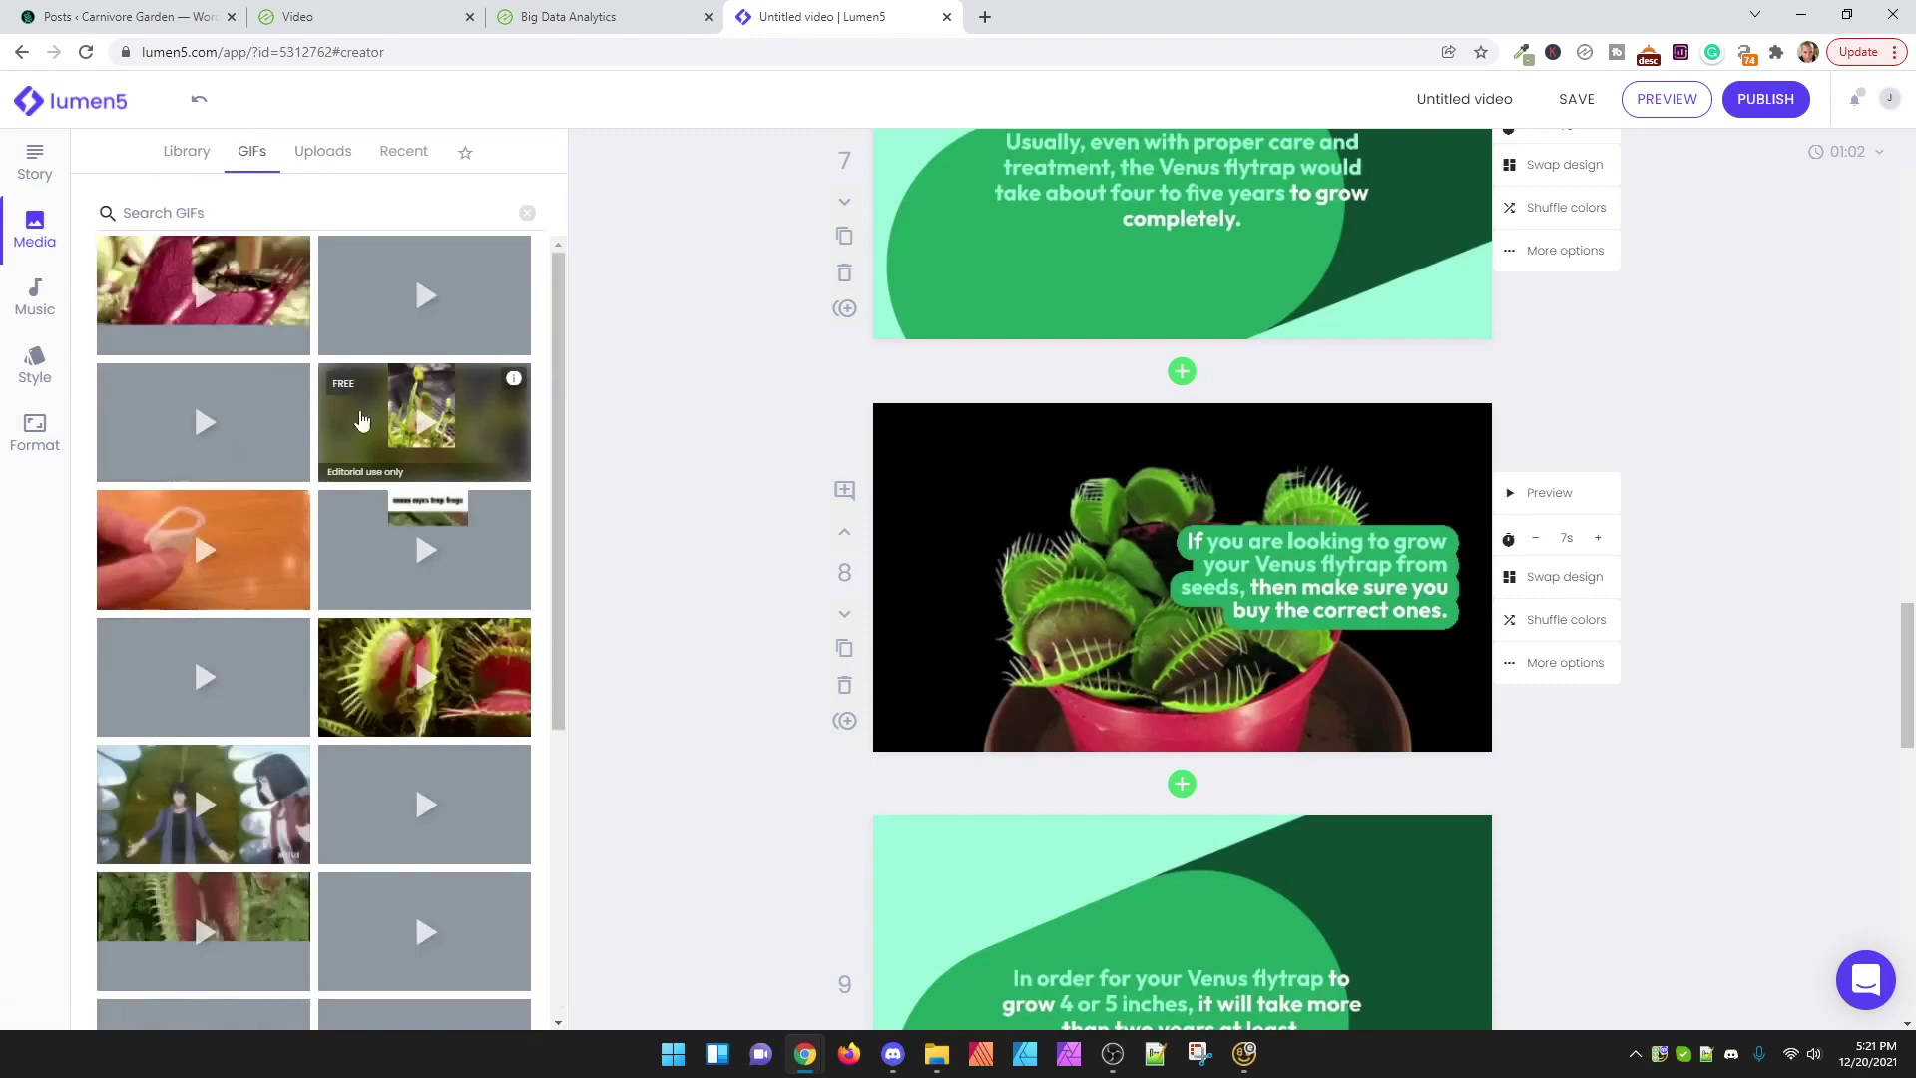
pyautogui.click(323, 151)
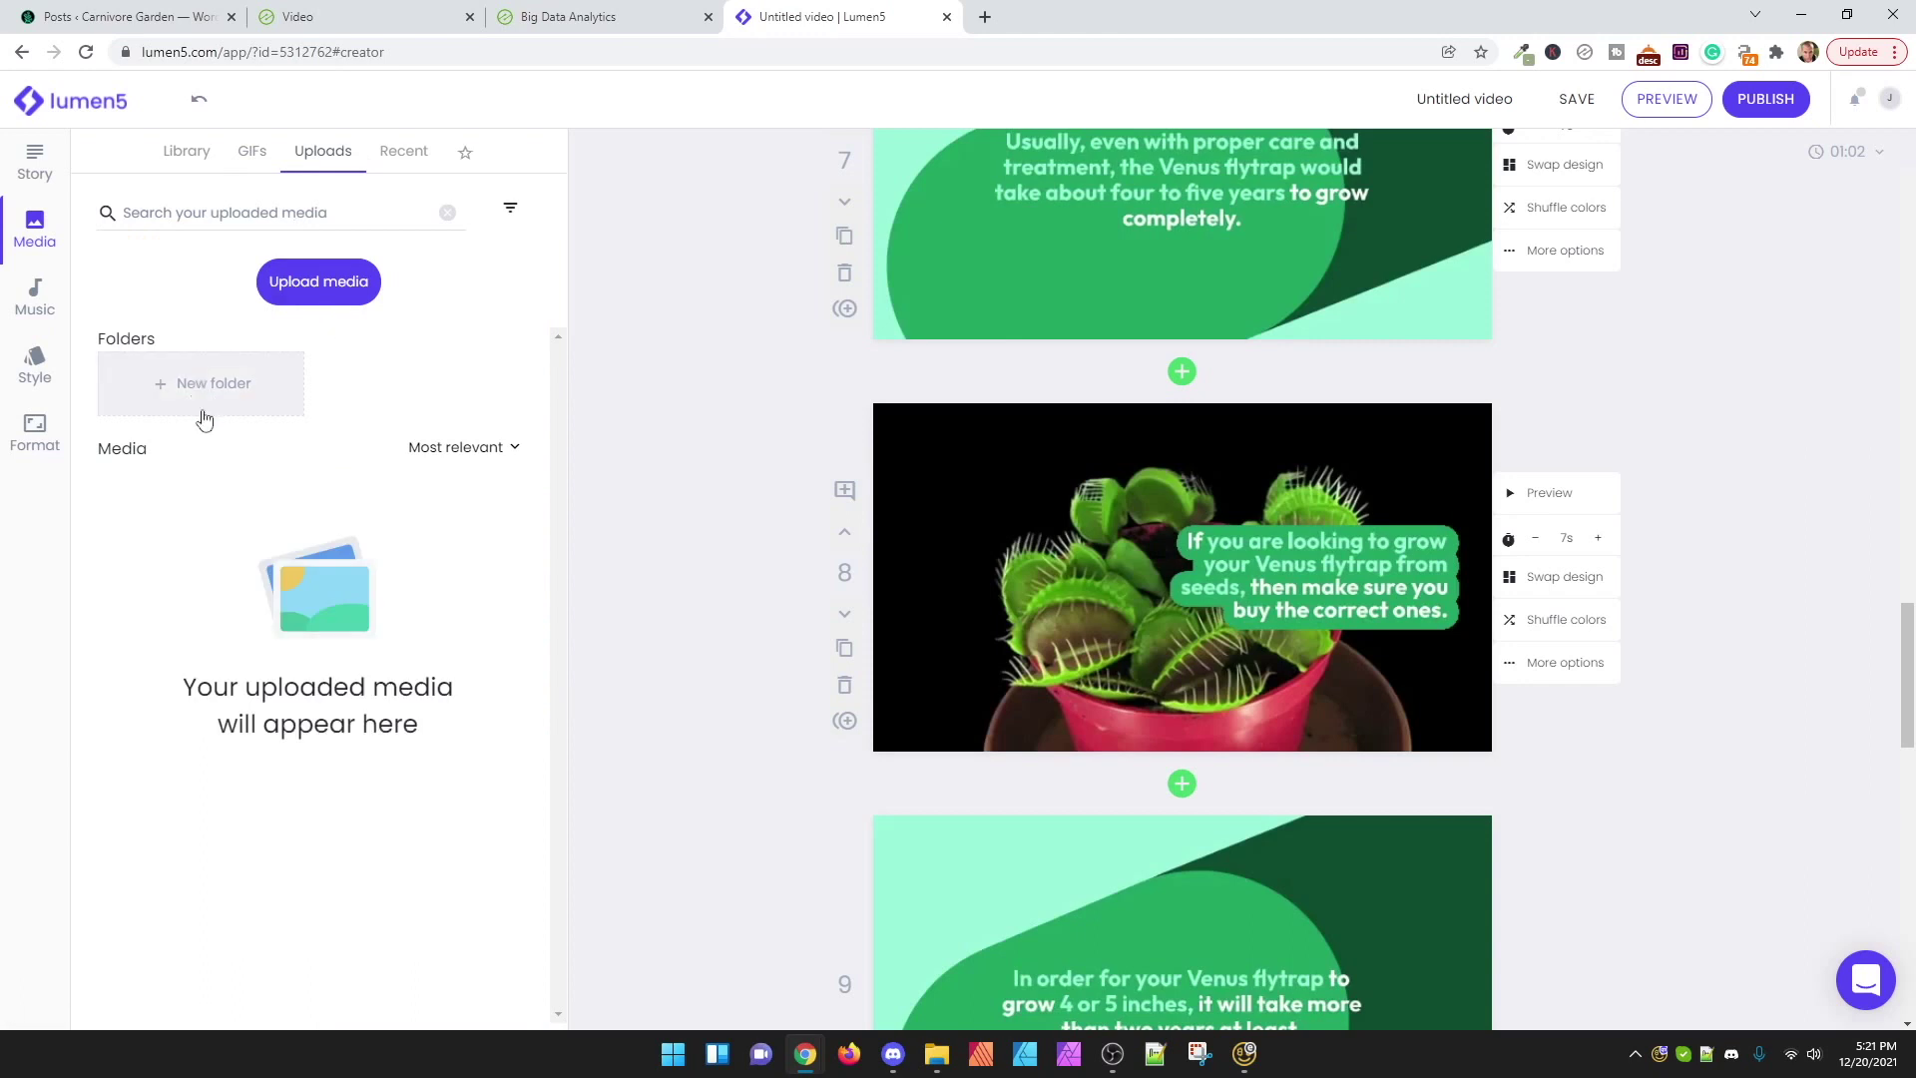
pyautogui.click(210, 151)
# Step: Filter the free audio tracks by the Happy mood, listen to the first Lo-Fi/Relaxing/Study track and set it as the video's music
pyautogui.click(35, 294)
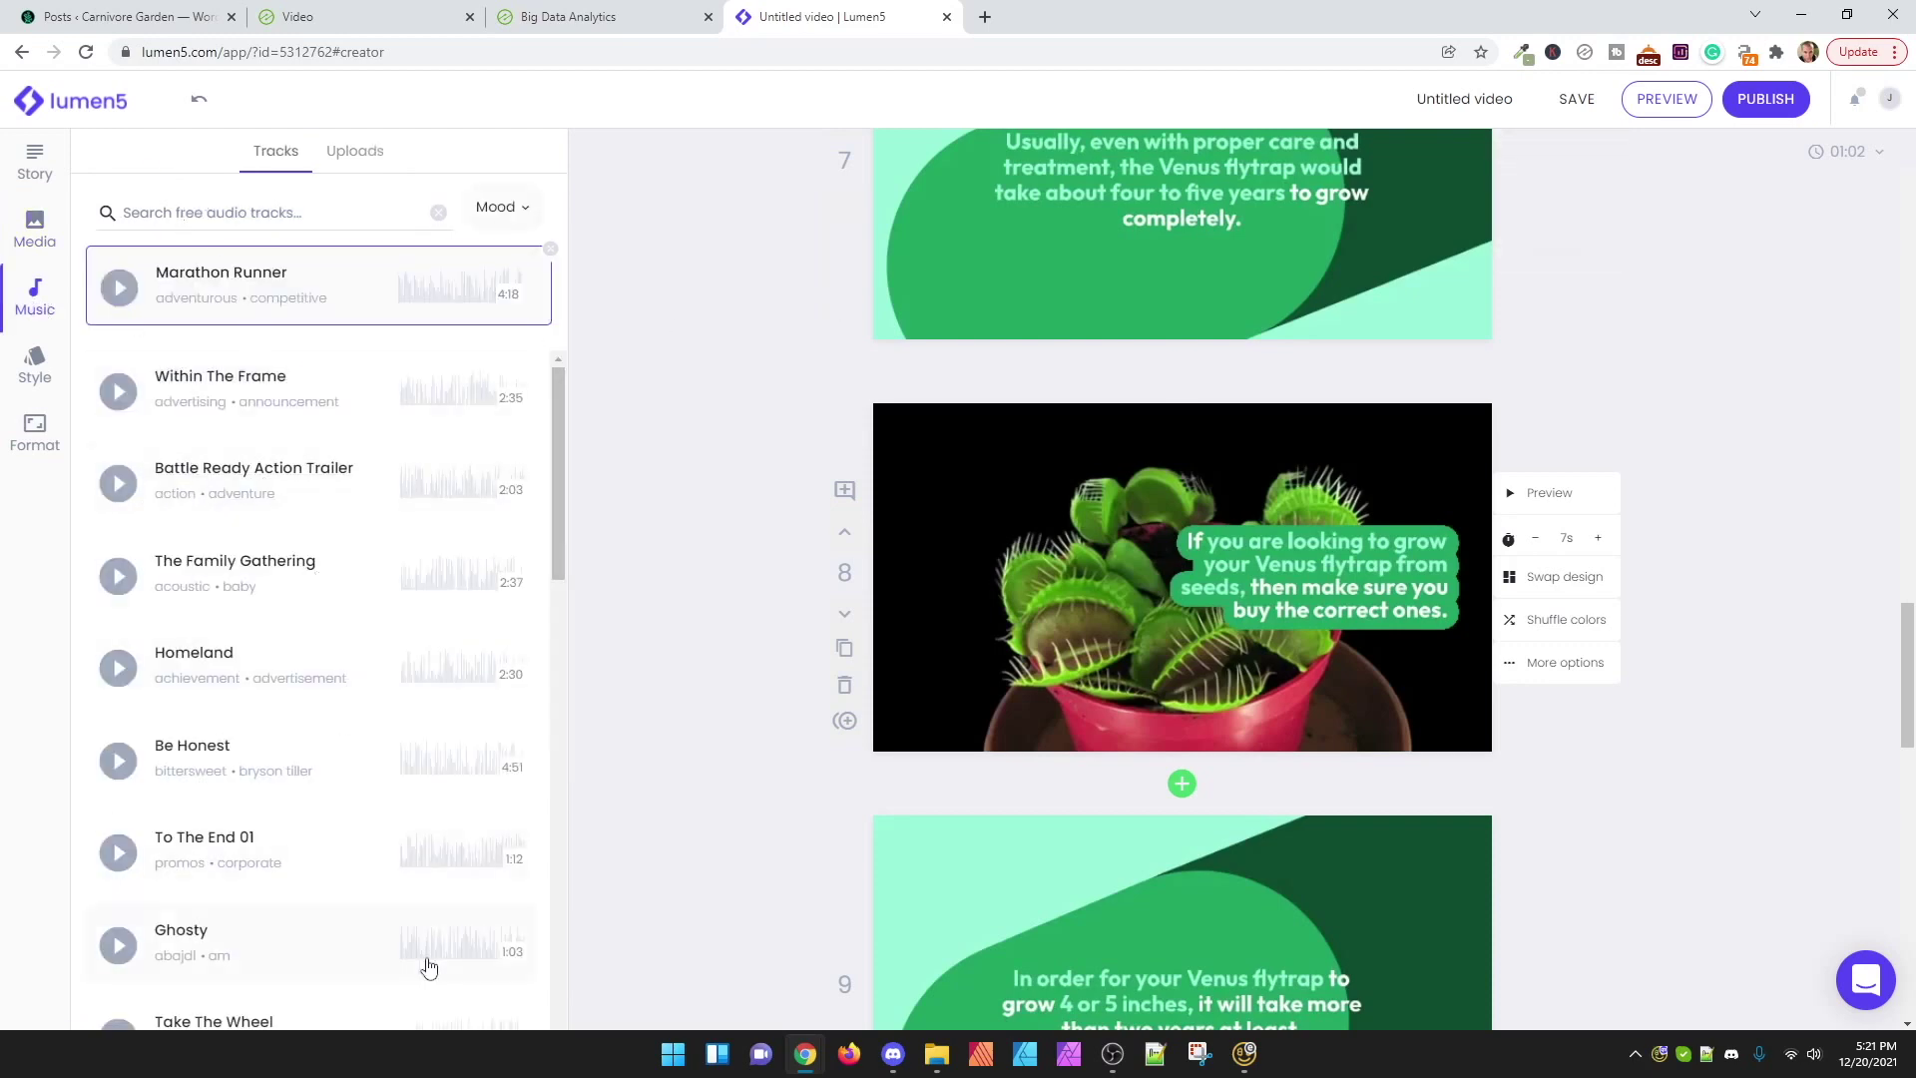
pyautogui.scroll(-20, 200, 823)
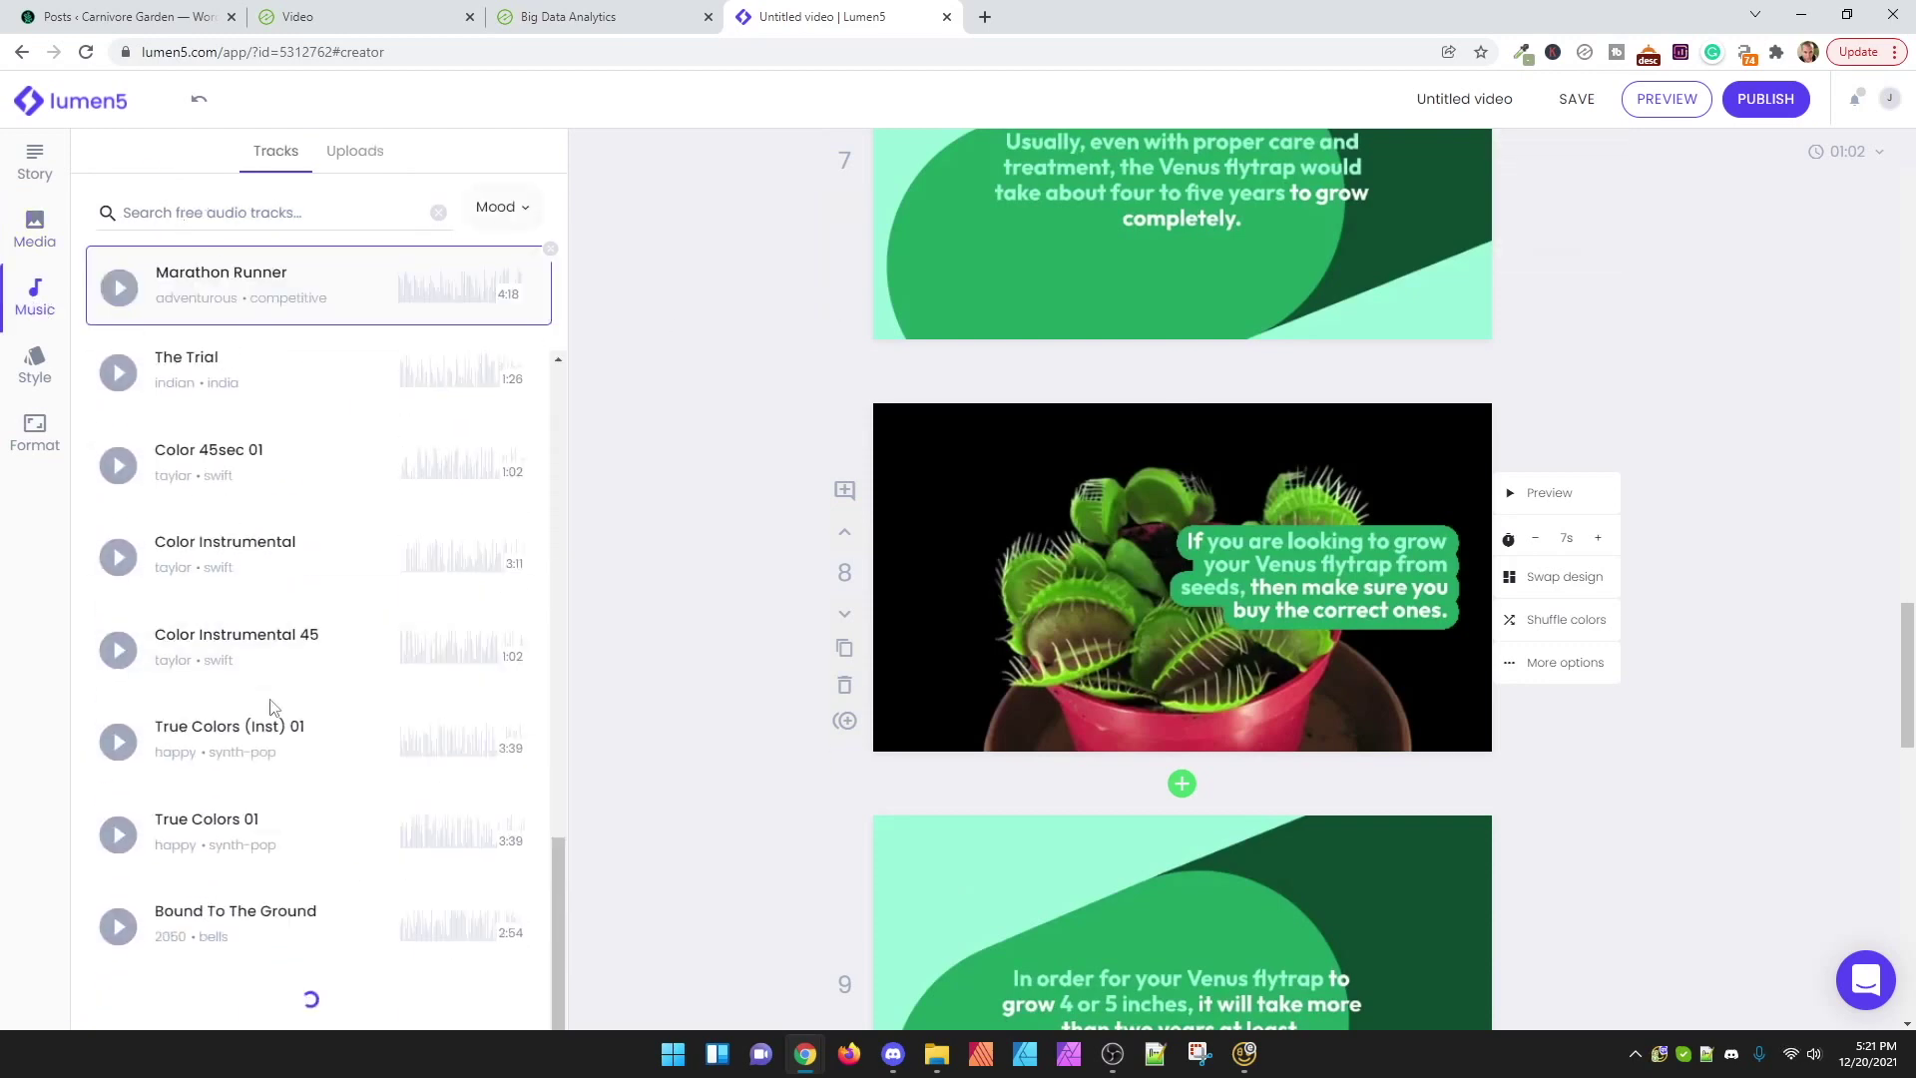
pyautogui.click(197, 229)
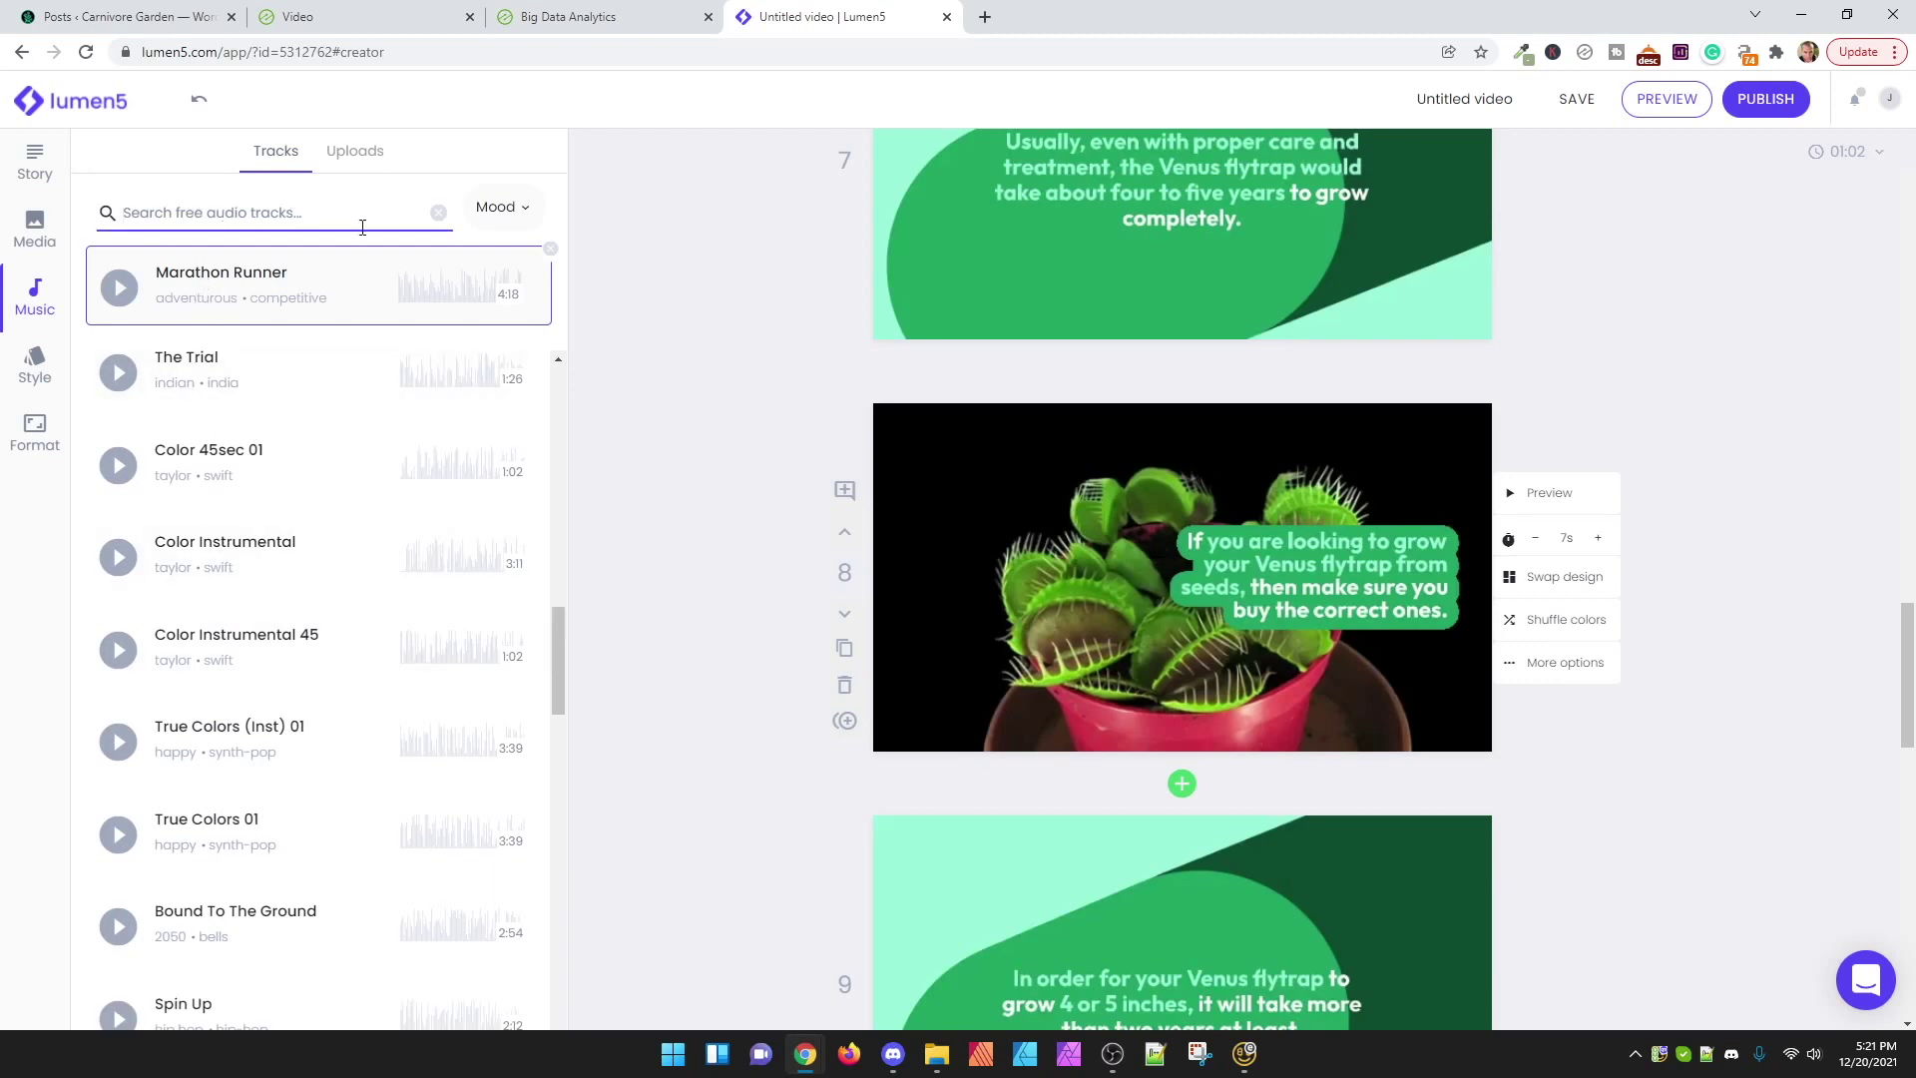
pyautogui.click(533, 213)
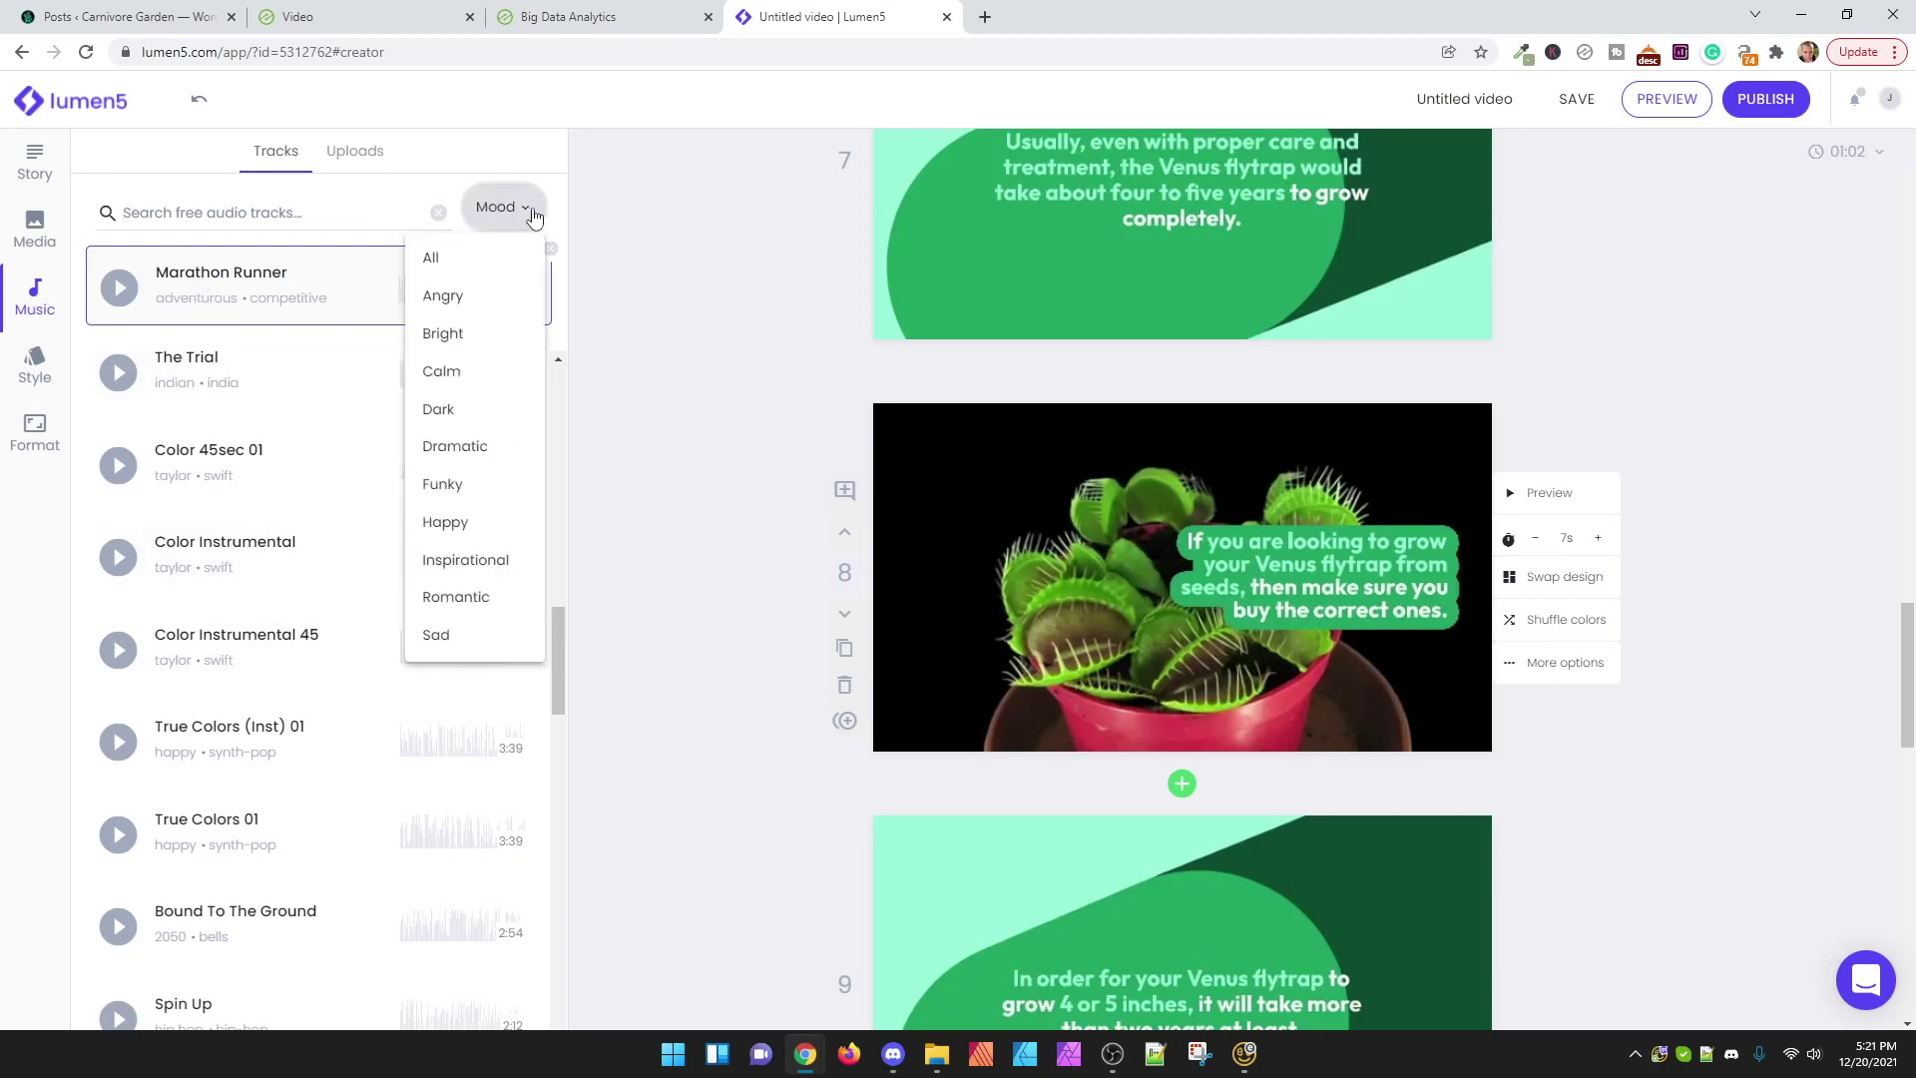
pyautogui.click(466, 536)
pyautogui.click(125, 392)
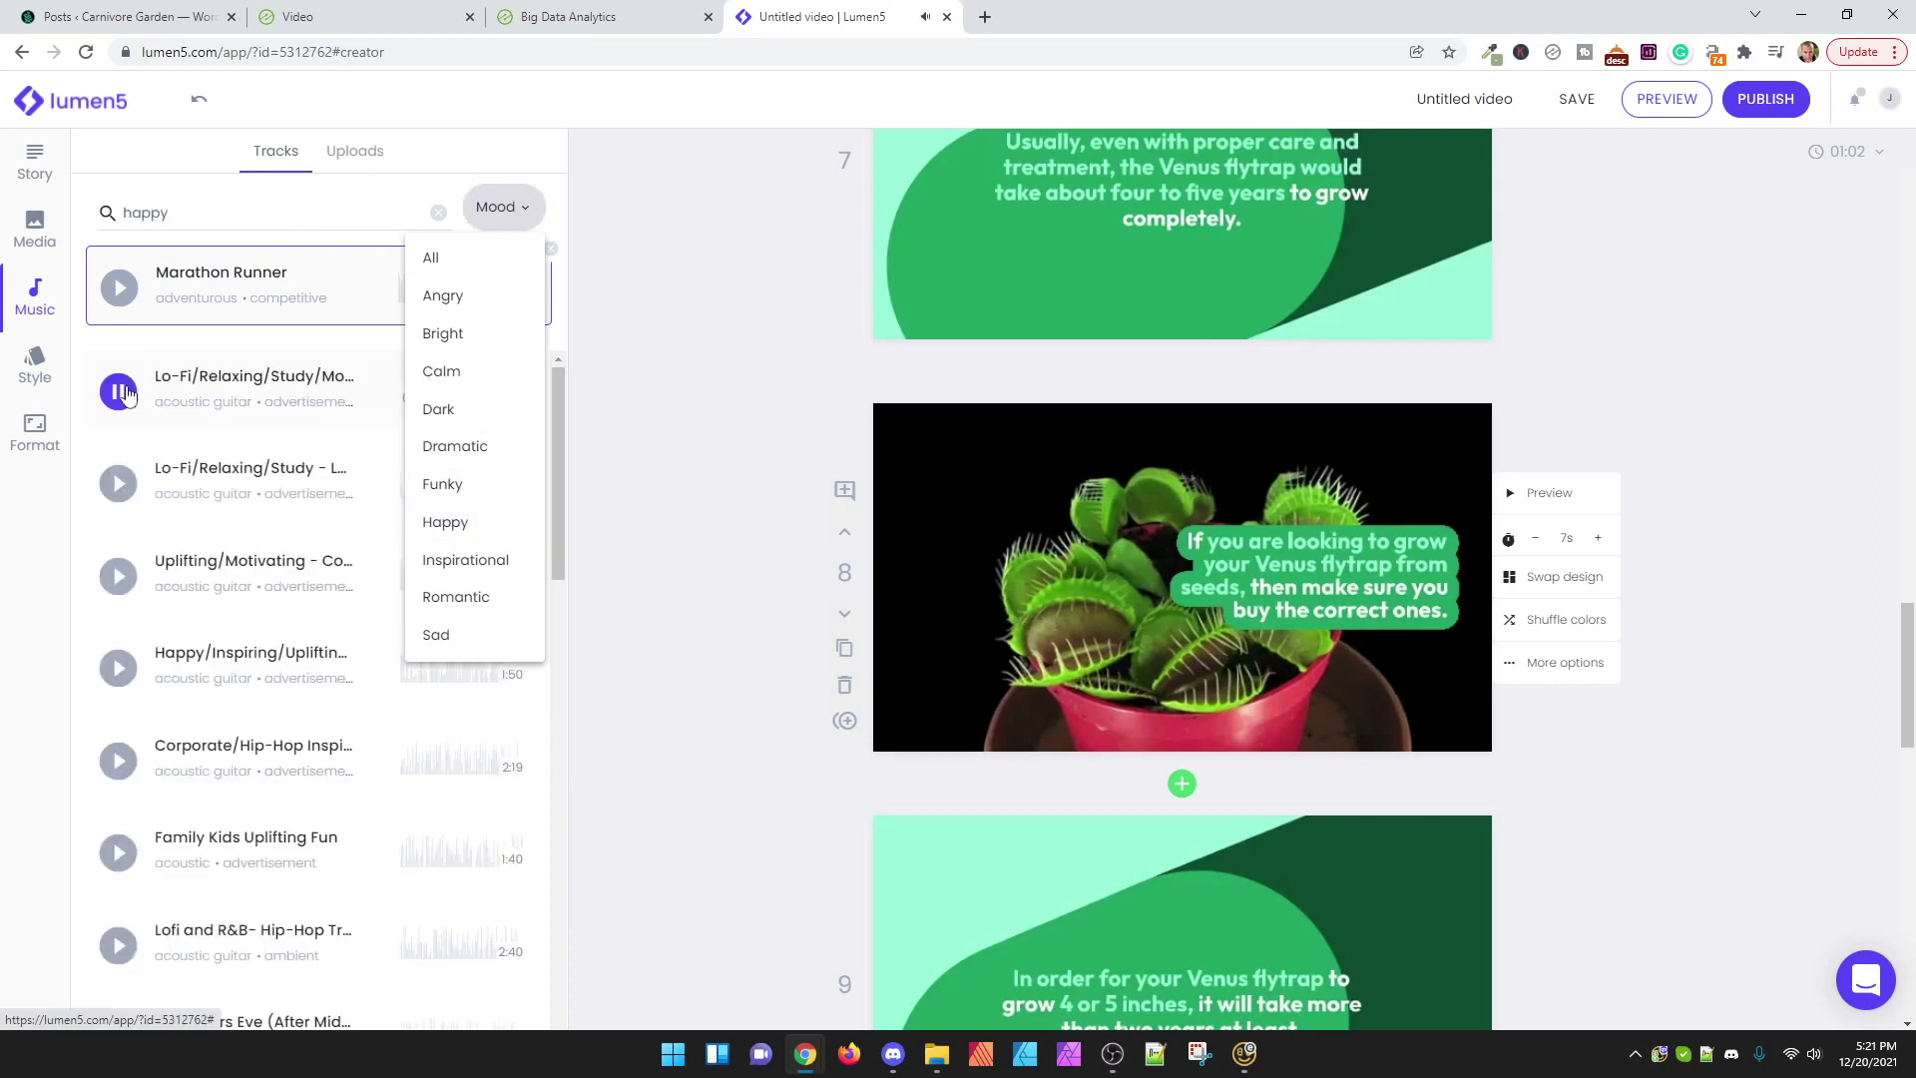
pyautogui.click(349, 384)
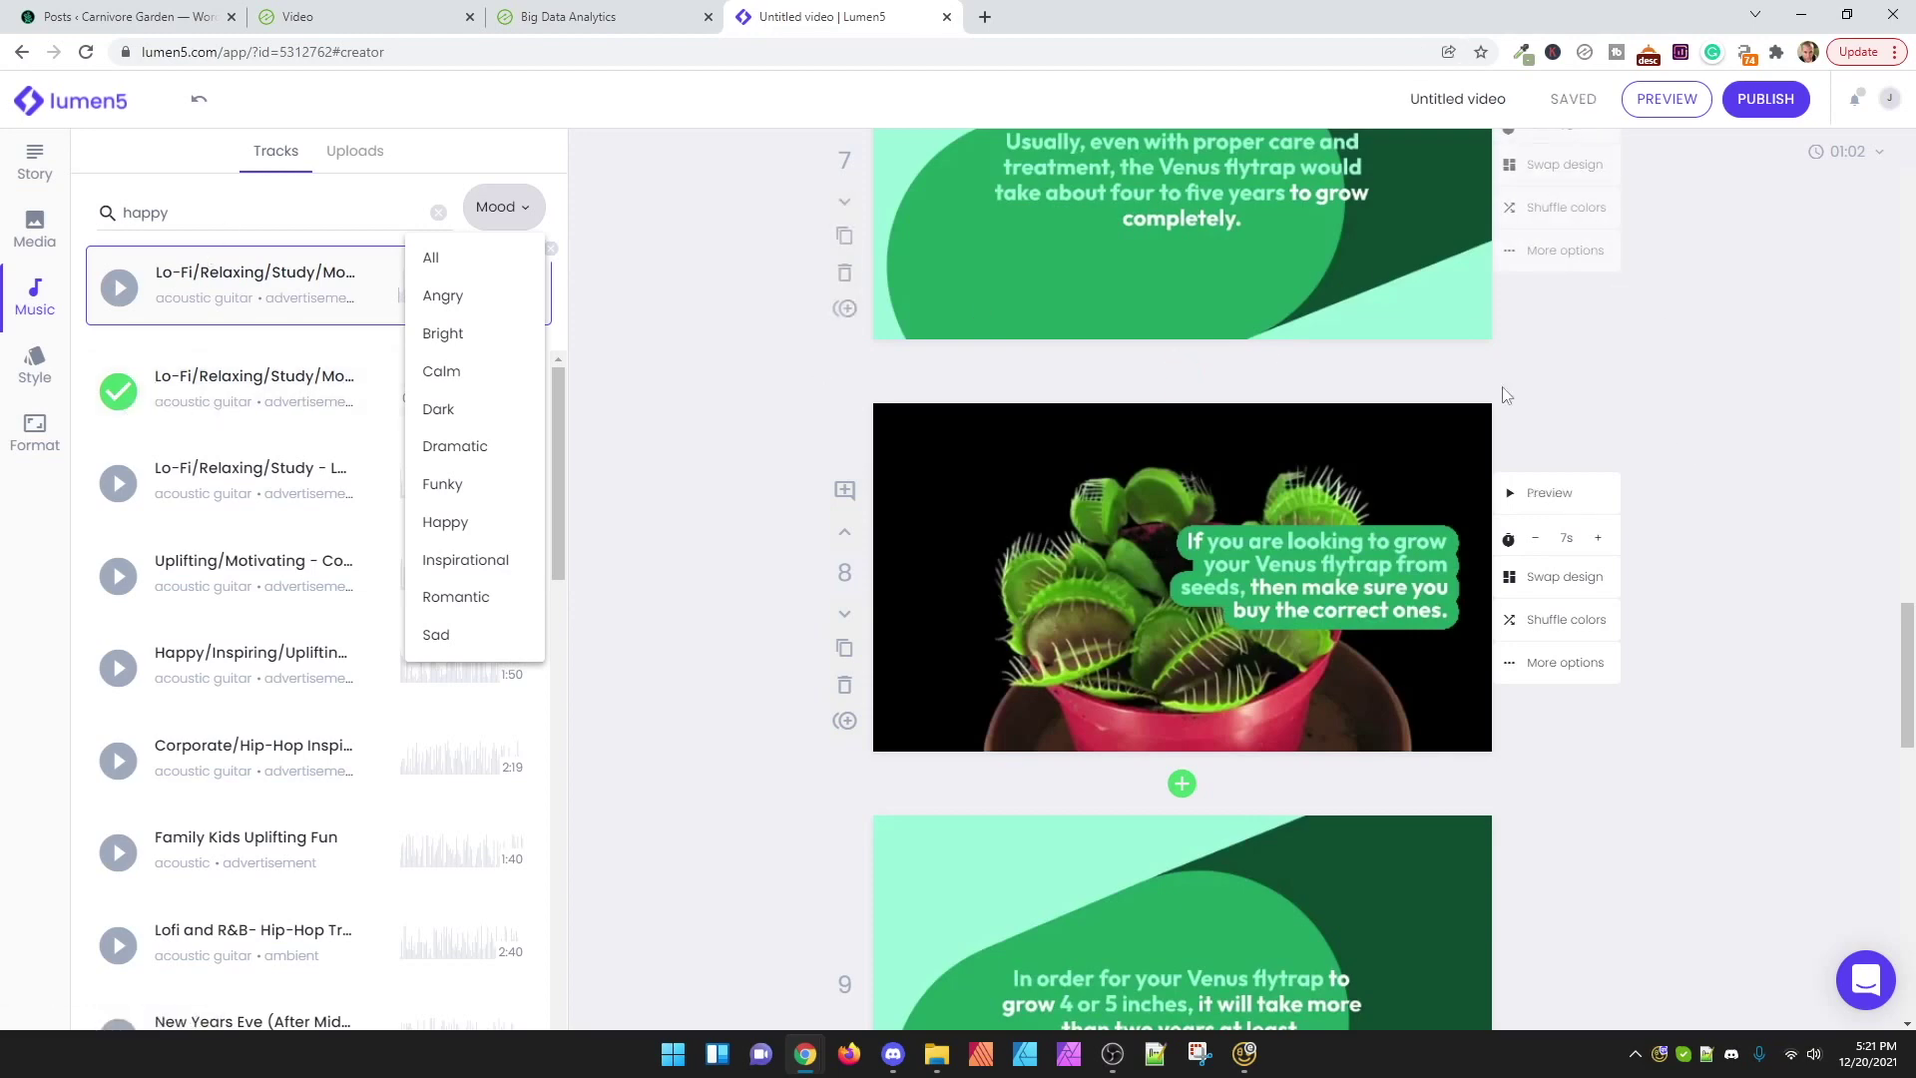
# Step: Rename the untitled video as "Video 1"
pyautogui.scroll(-3, 824, 650)
pyautogui.scroll(-6, 824, 649)
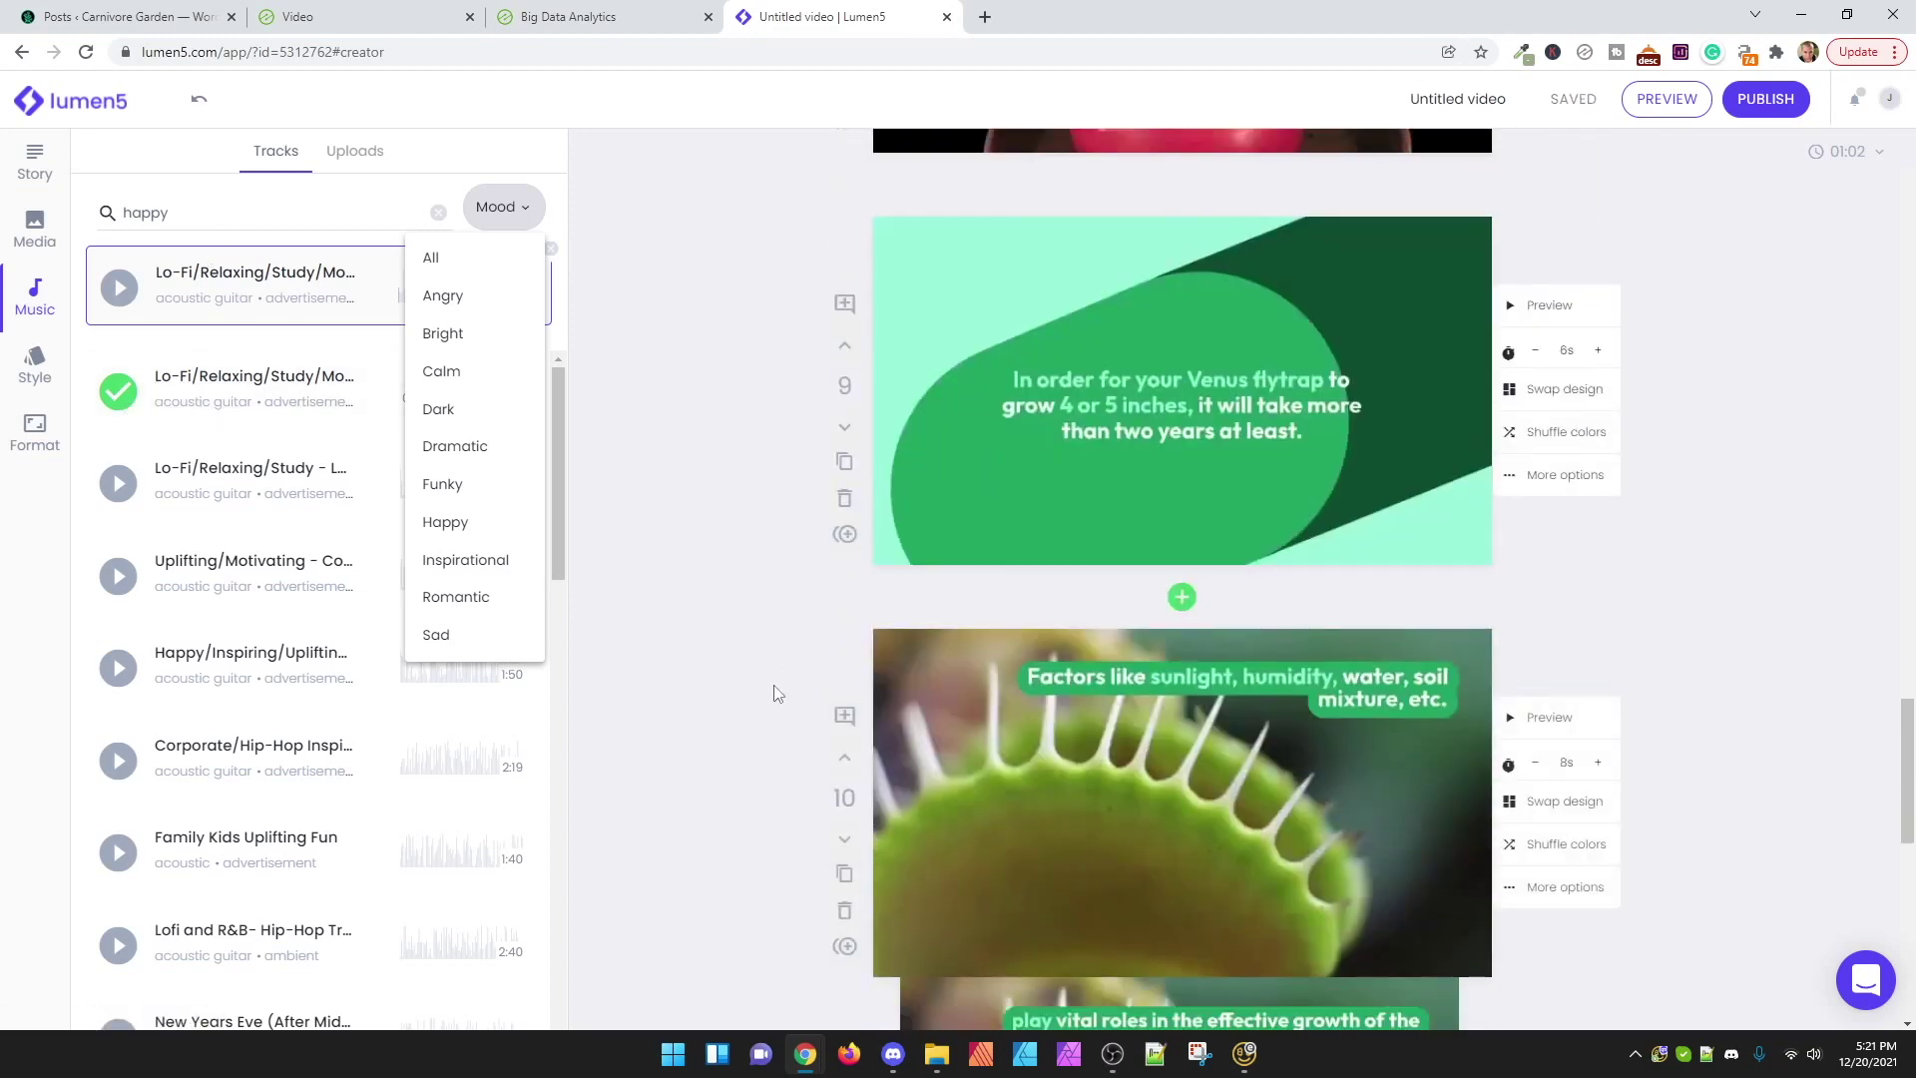
pyautogui.scroll(-5, 776, 689)
pyautogui.scroll(10, 775, 689)
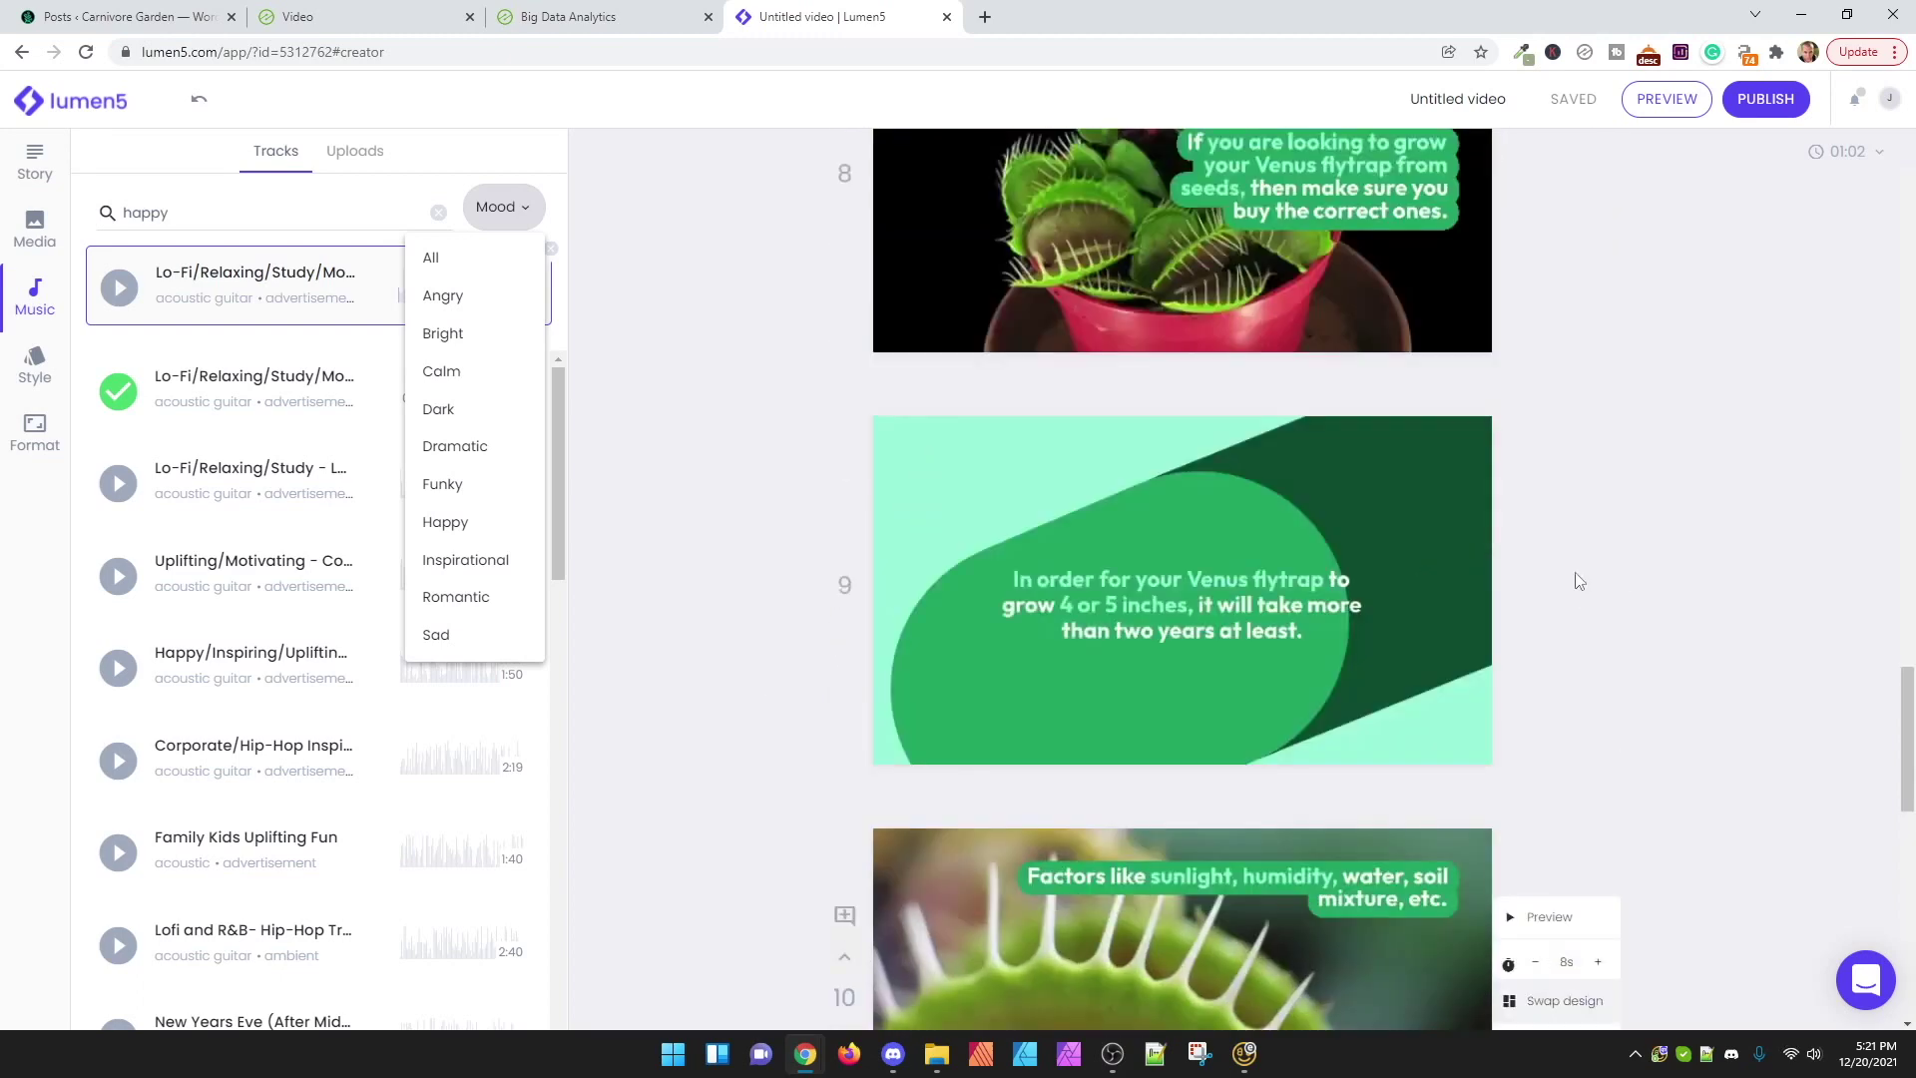
pyautogui.click(1458, 98)
pyautogui.write('Video 1')
pyautogui.press('Return')
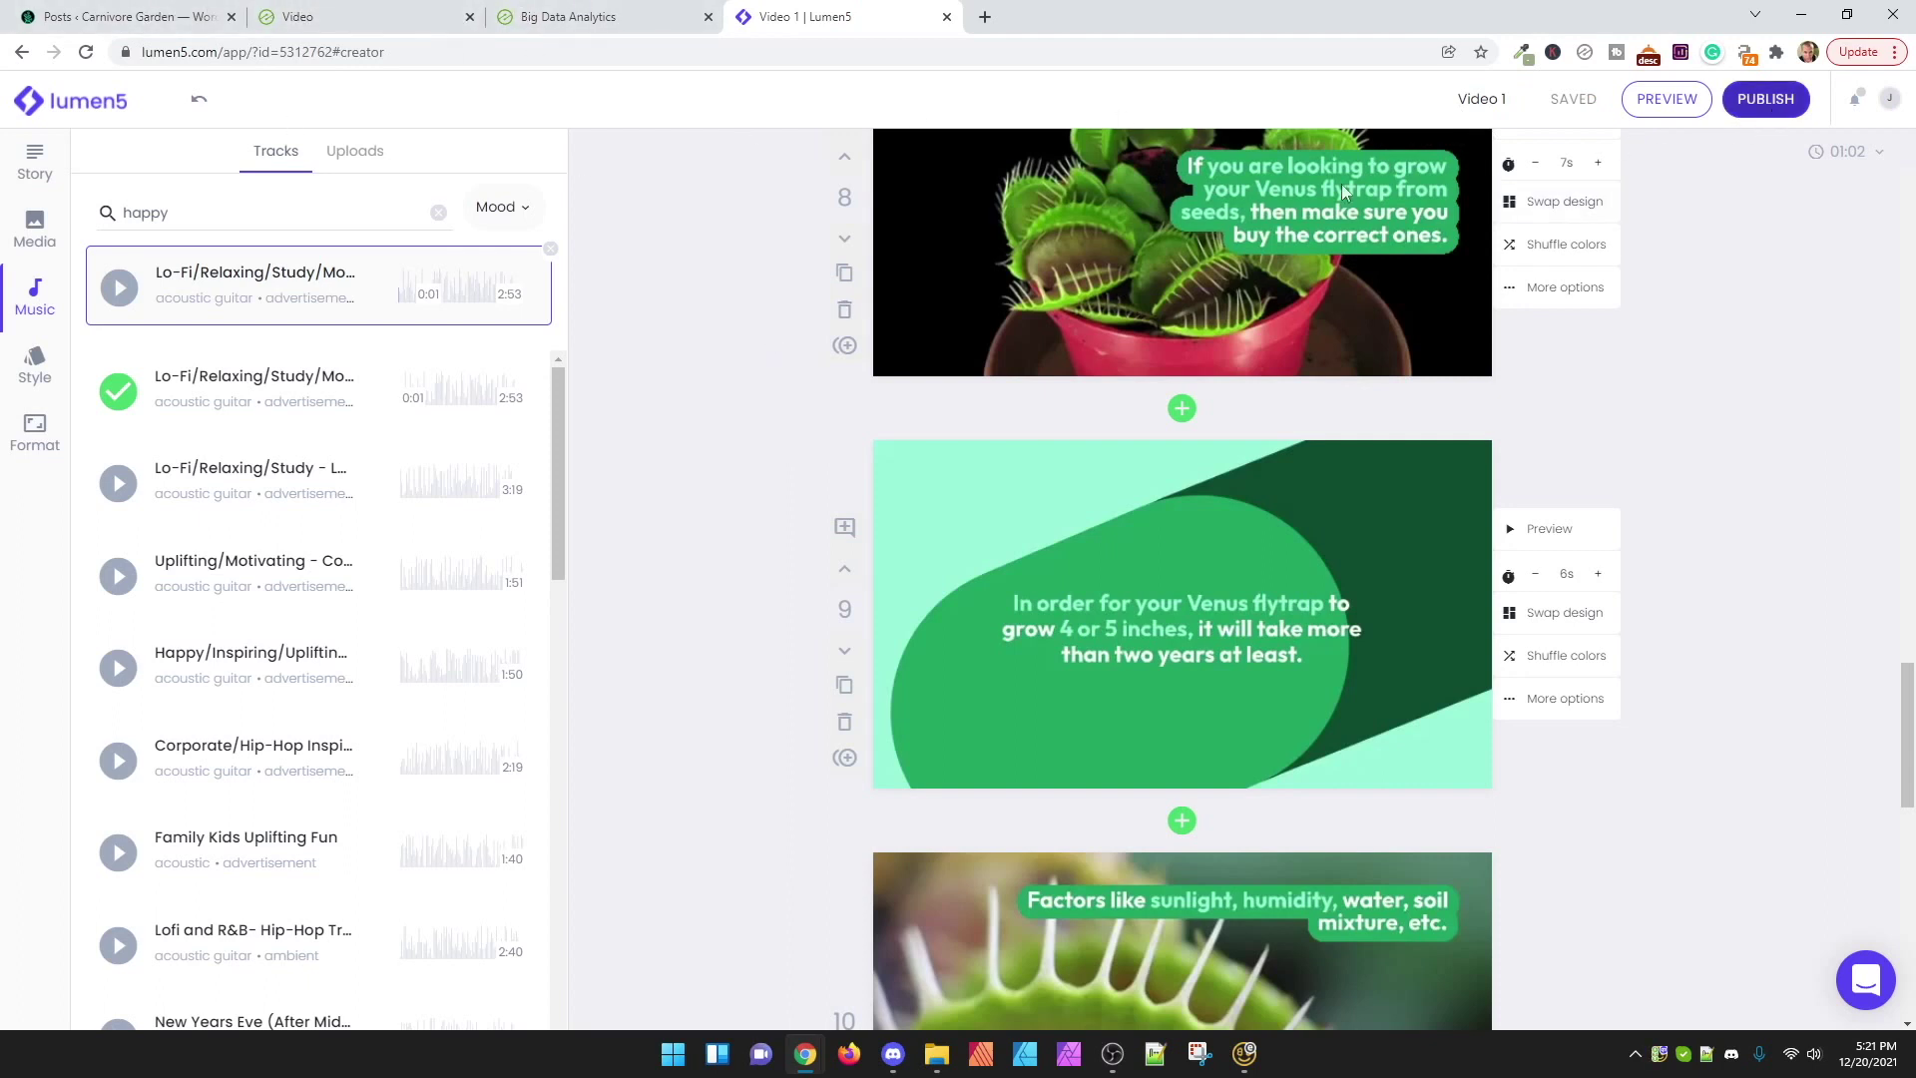
# Step: Set scene 10's duration to 7 seconds and shorten scene 9 by one second
pyautogui.scroll(-5, 1702, 687)
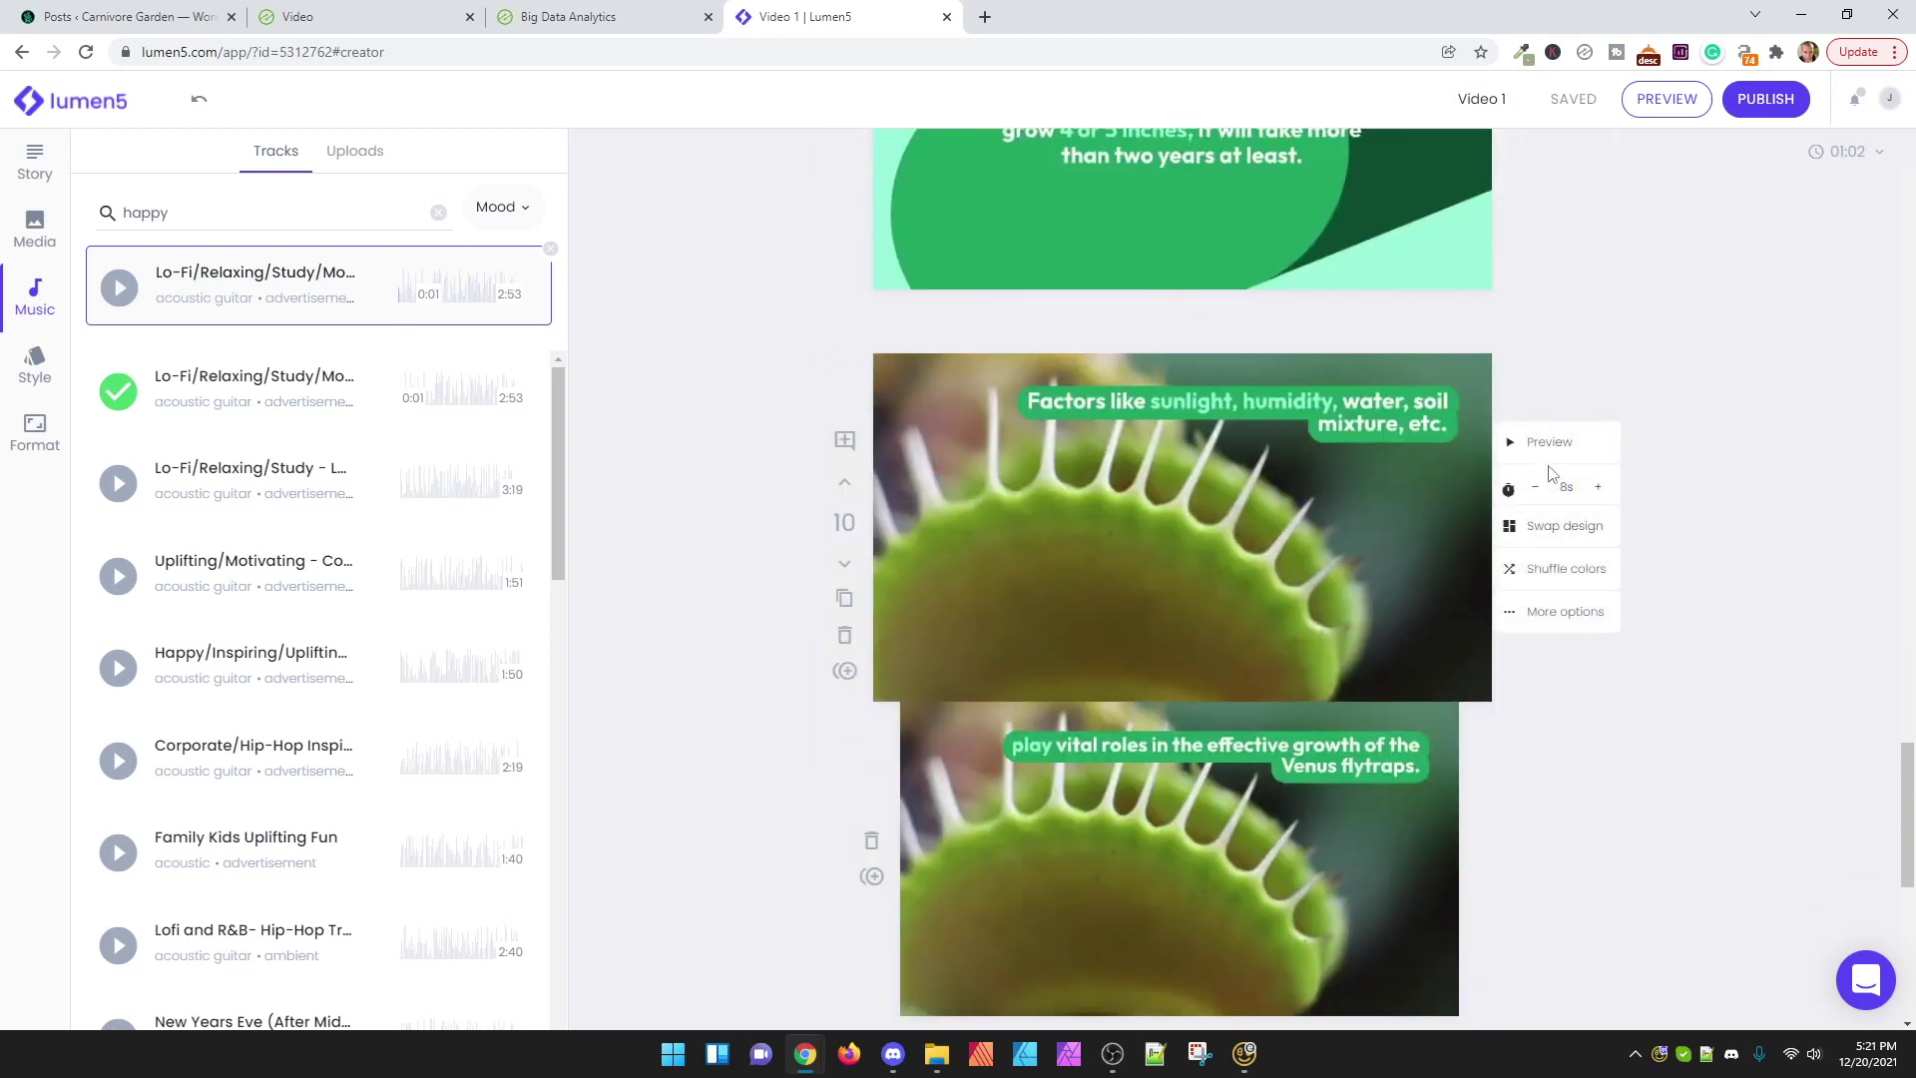
pyautogui.click(1536, 486)
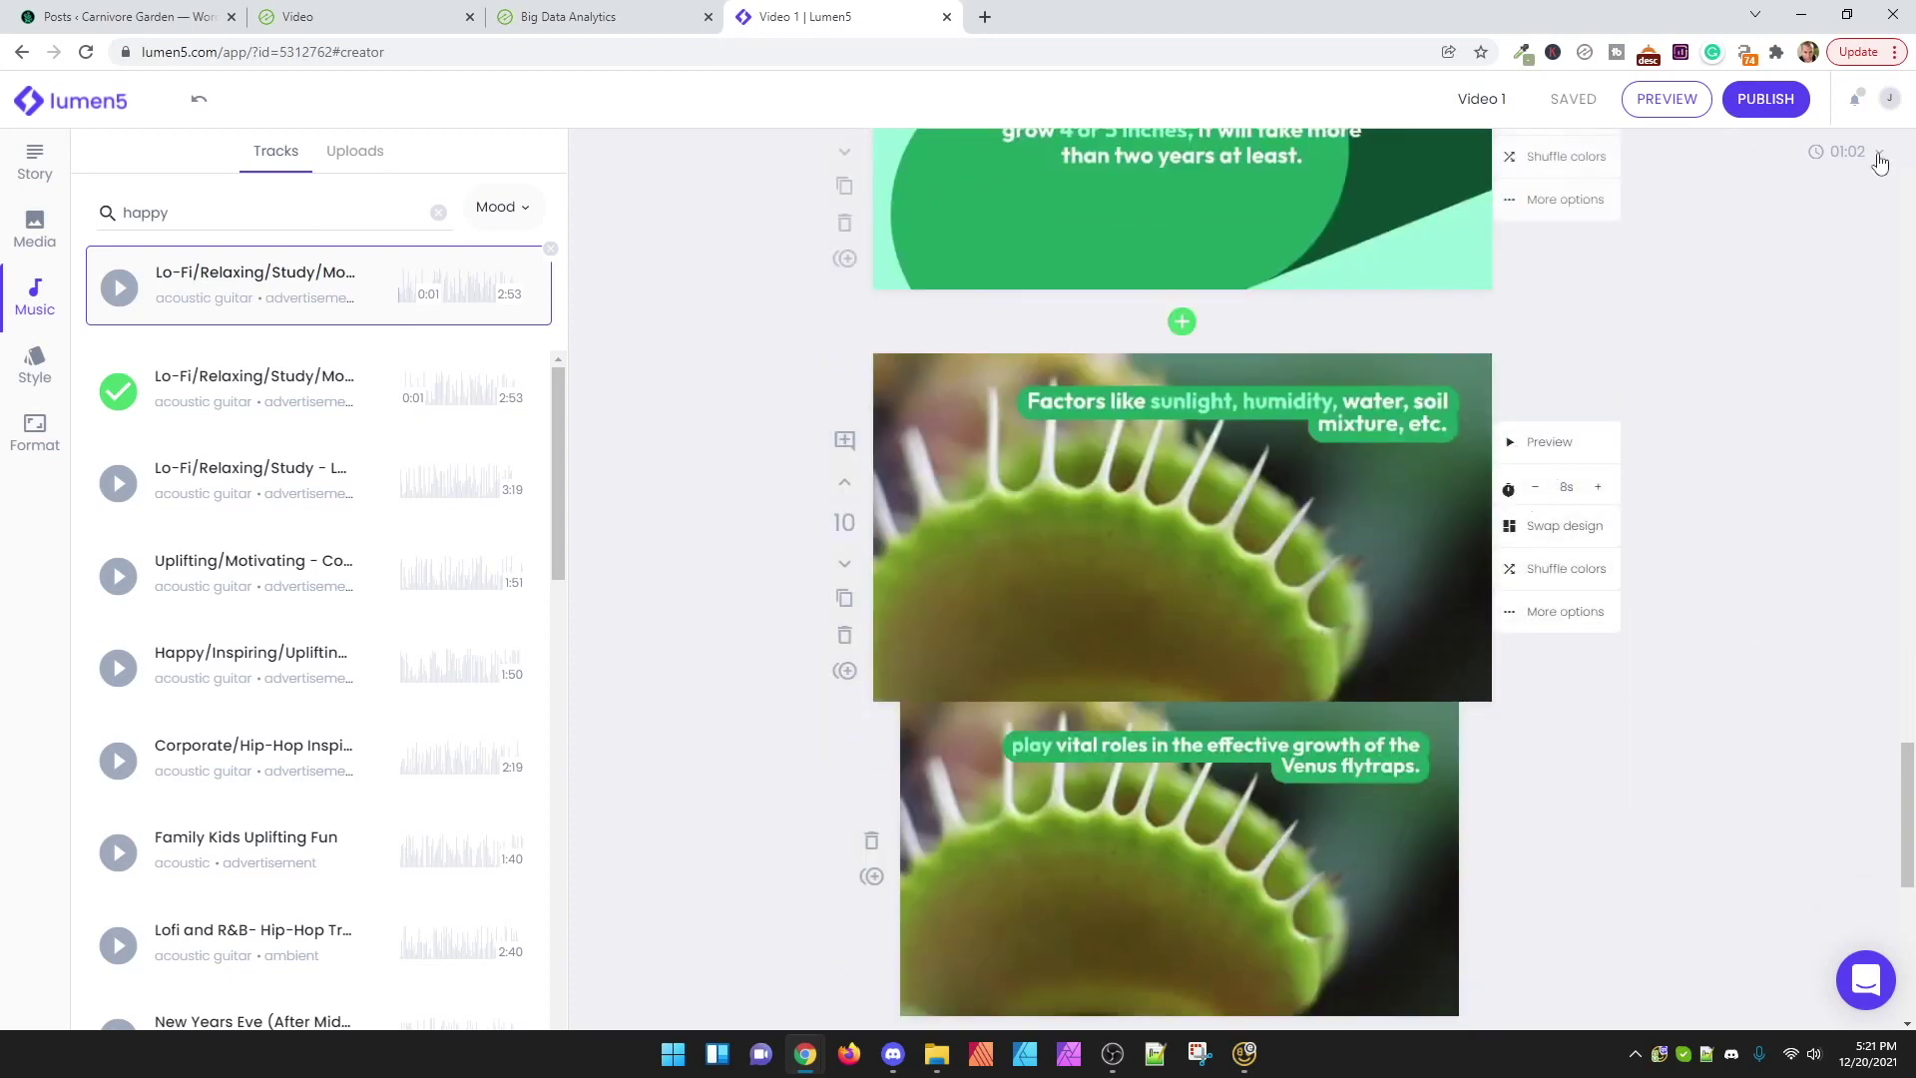
pyautogui.scroll(6, 1560, 436)
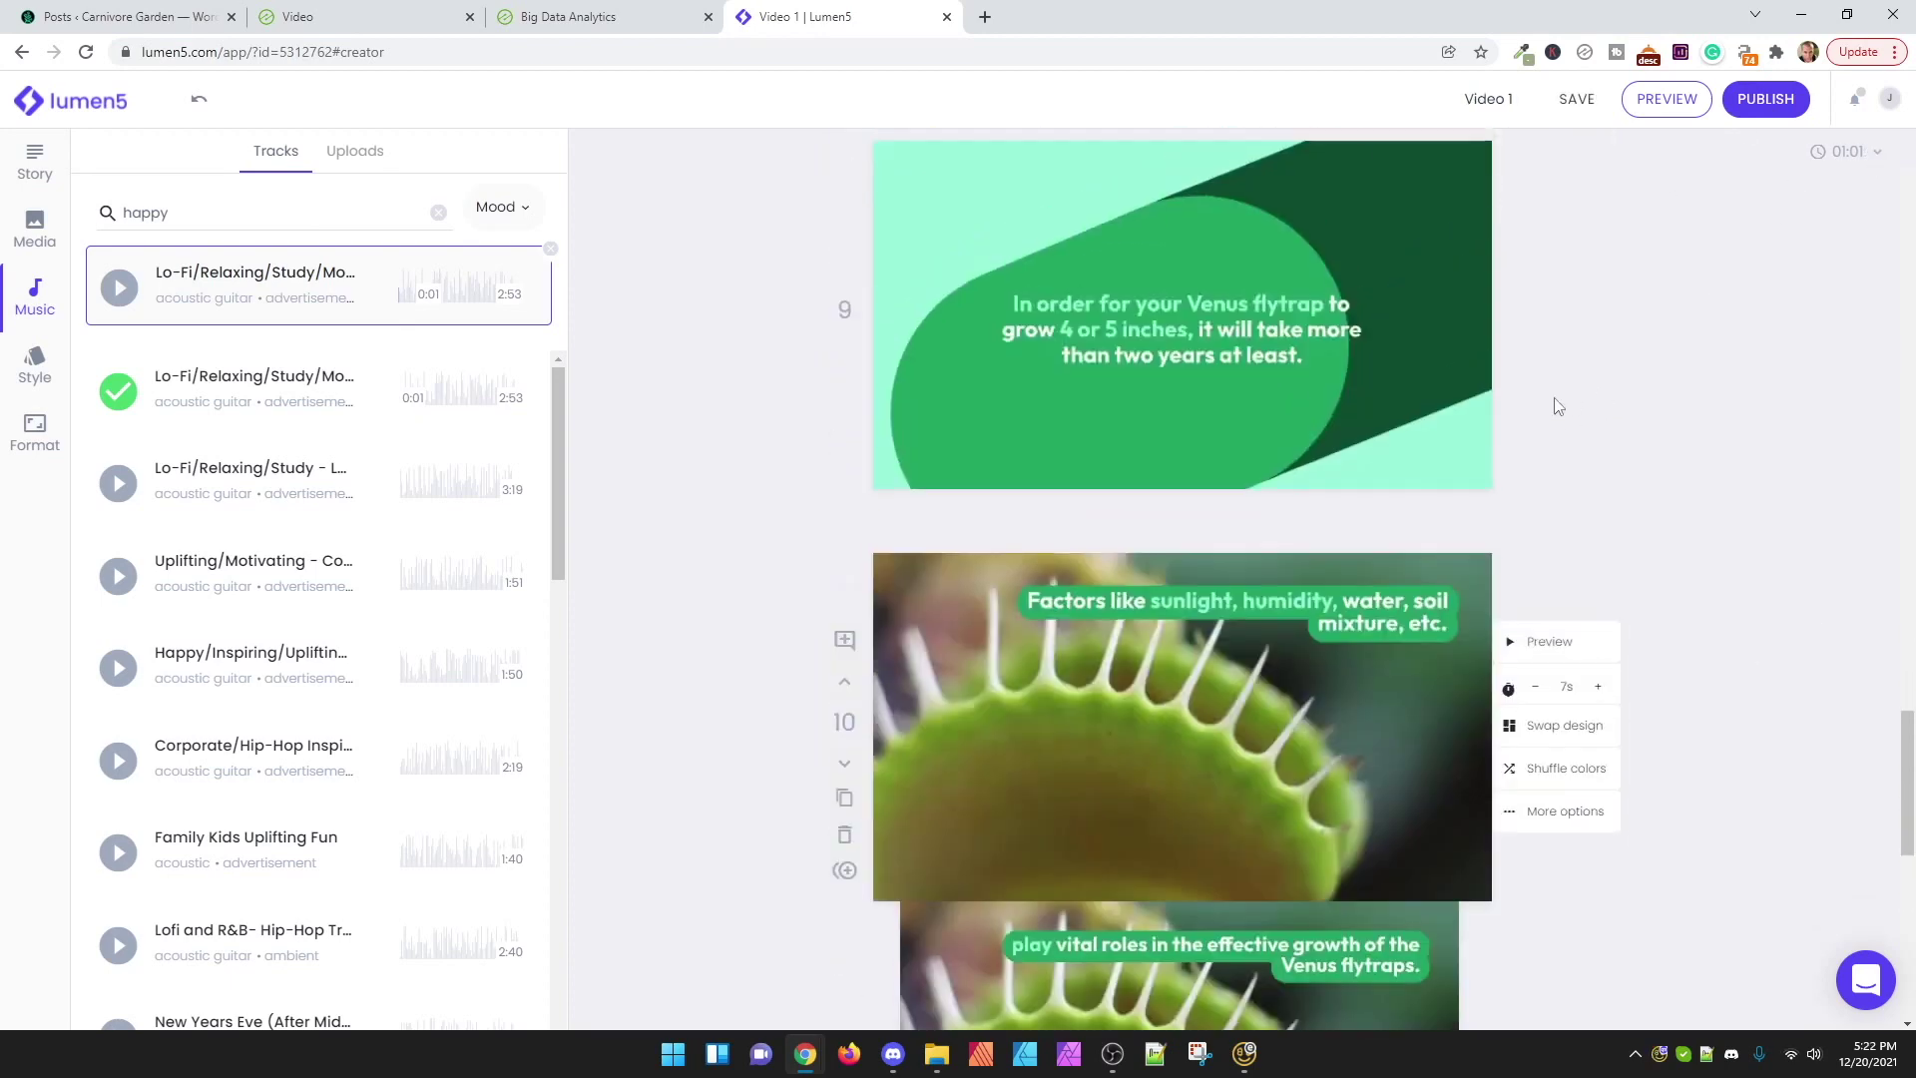
pyautogui.click(1536, 673)
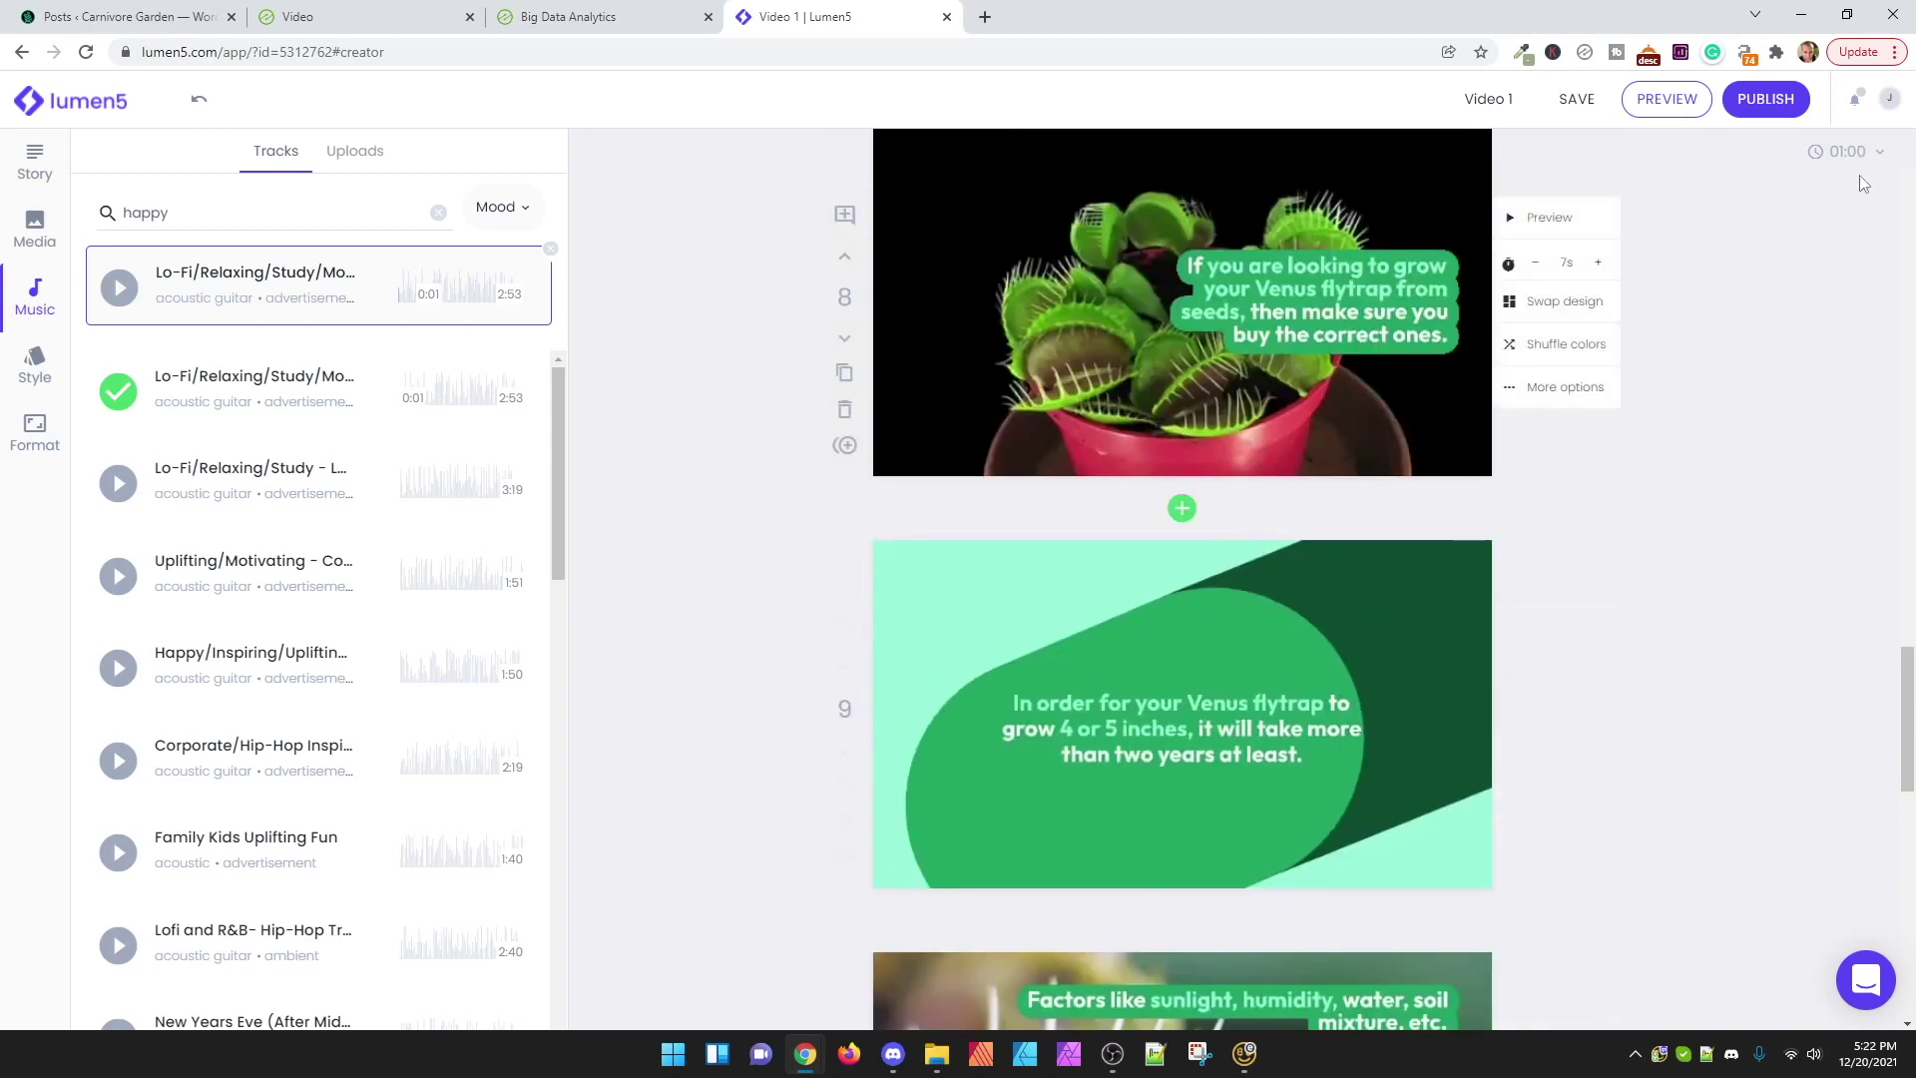
# Step: Increase the text size of scene 7 by one level
pyautogui.scroll(5, 1733, 475)
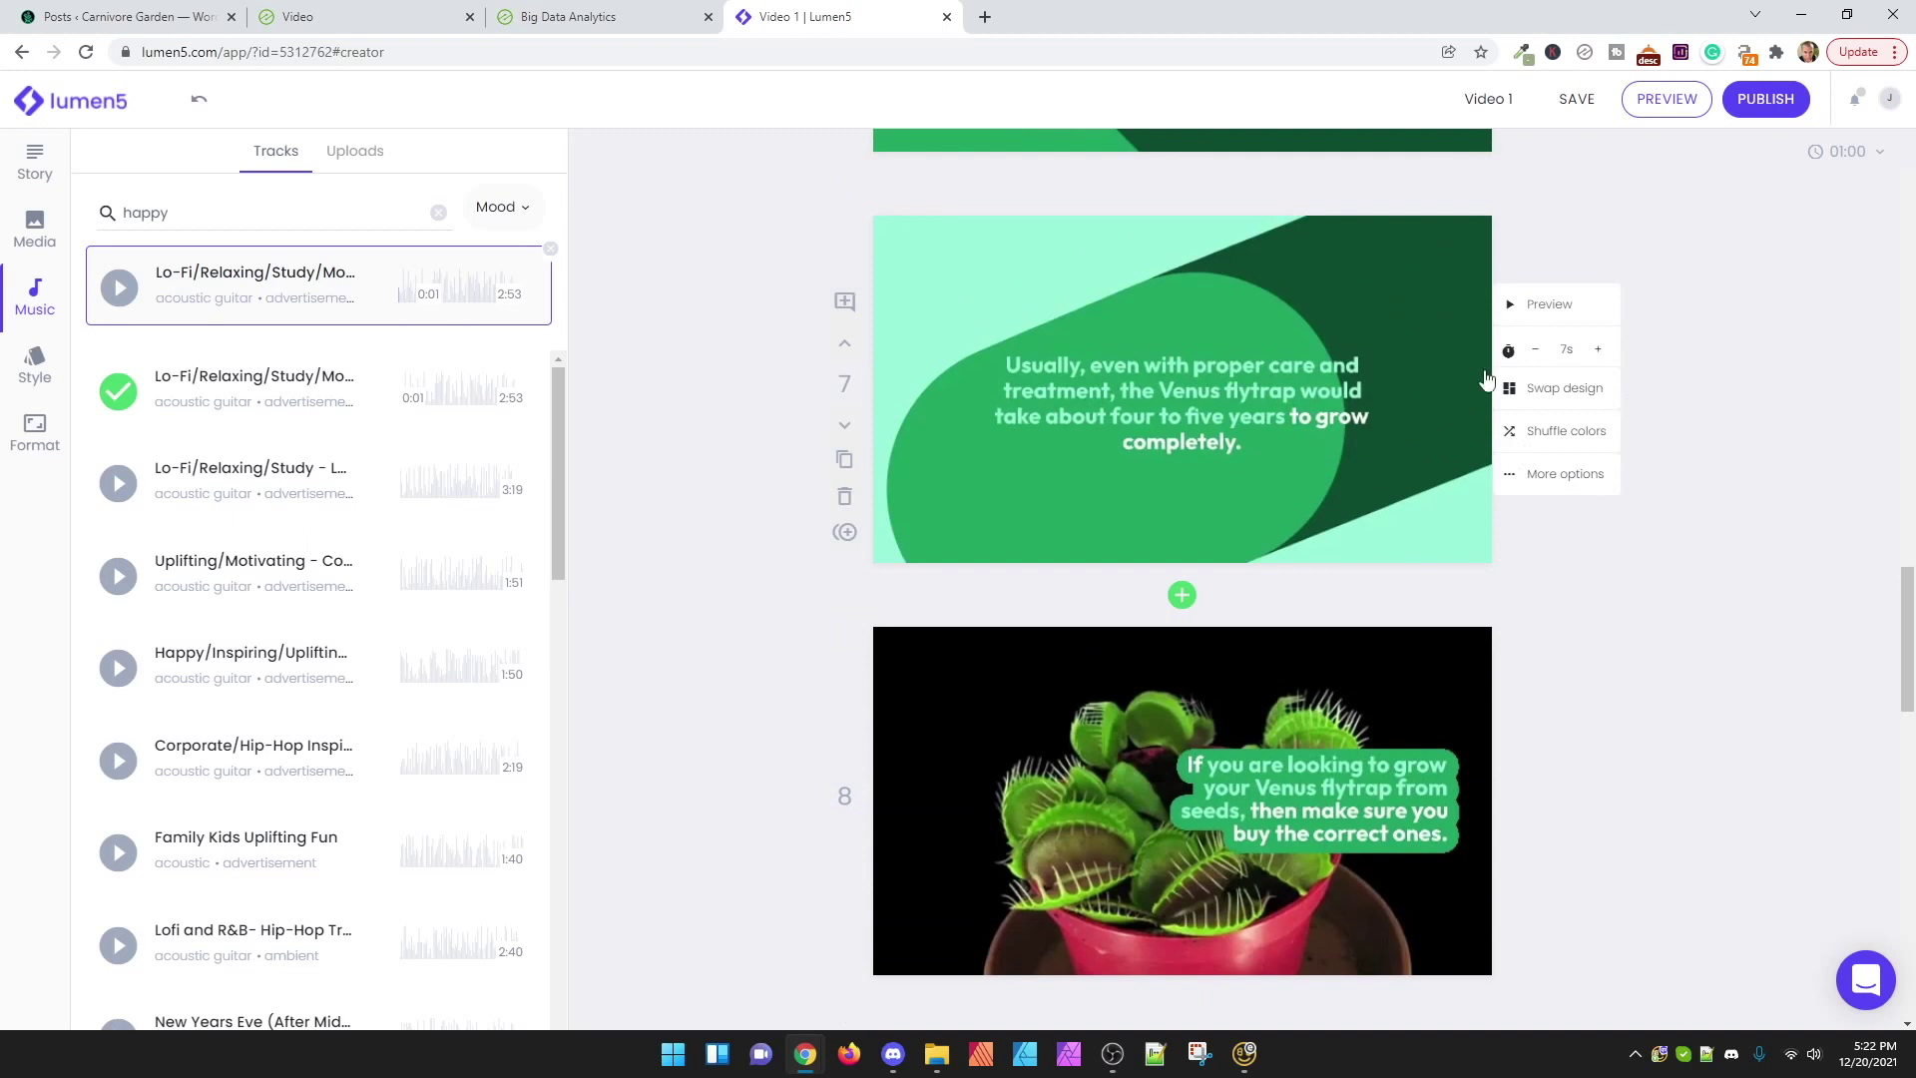
pyautogui.click(1250, 391)
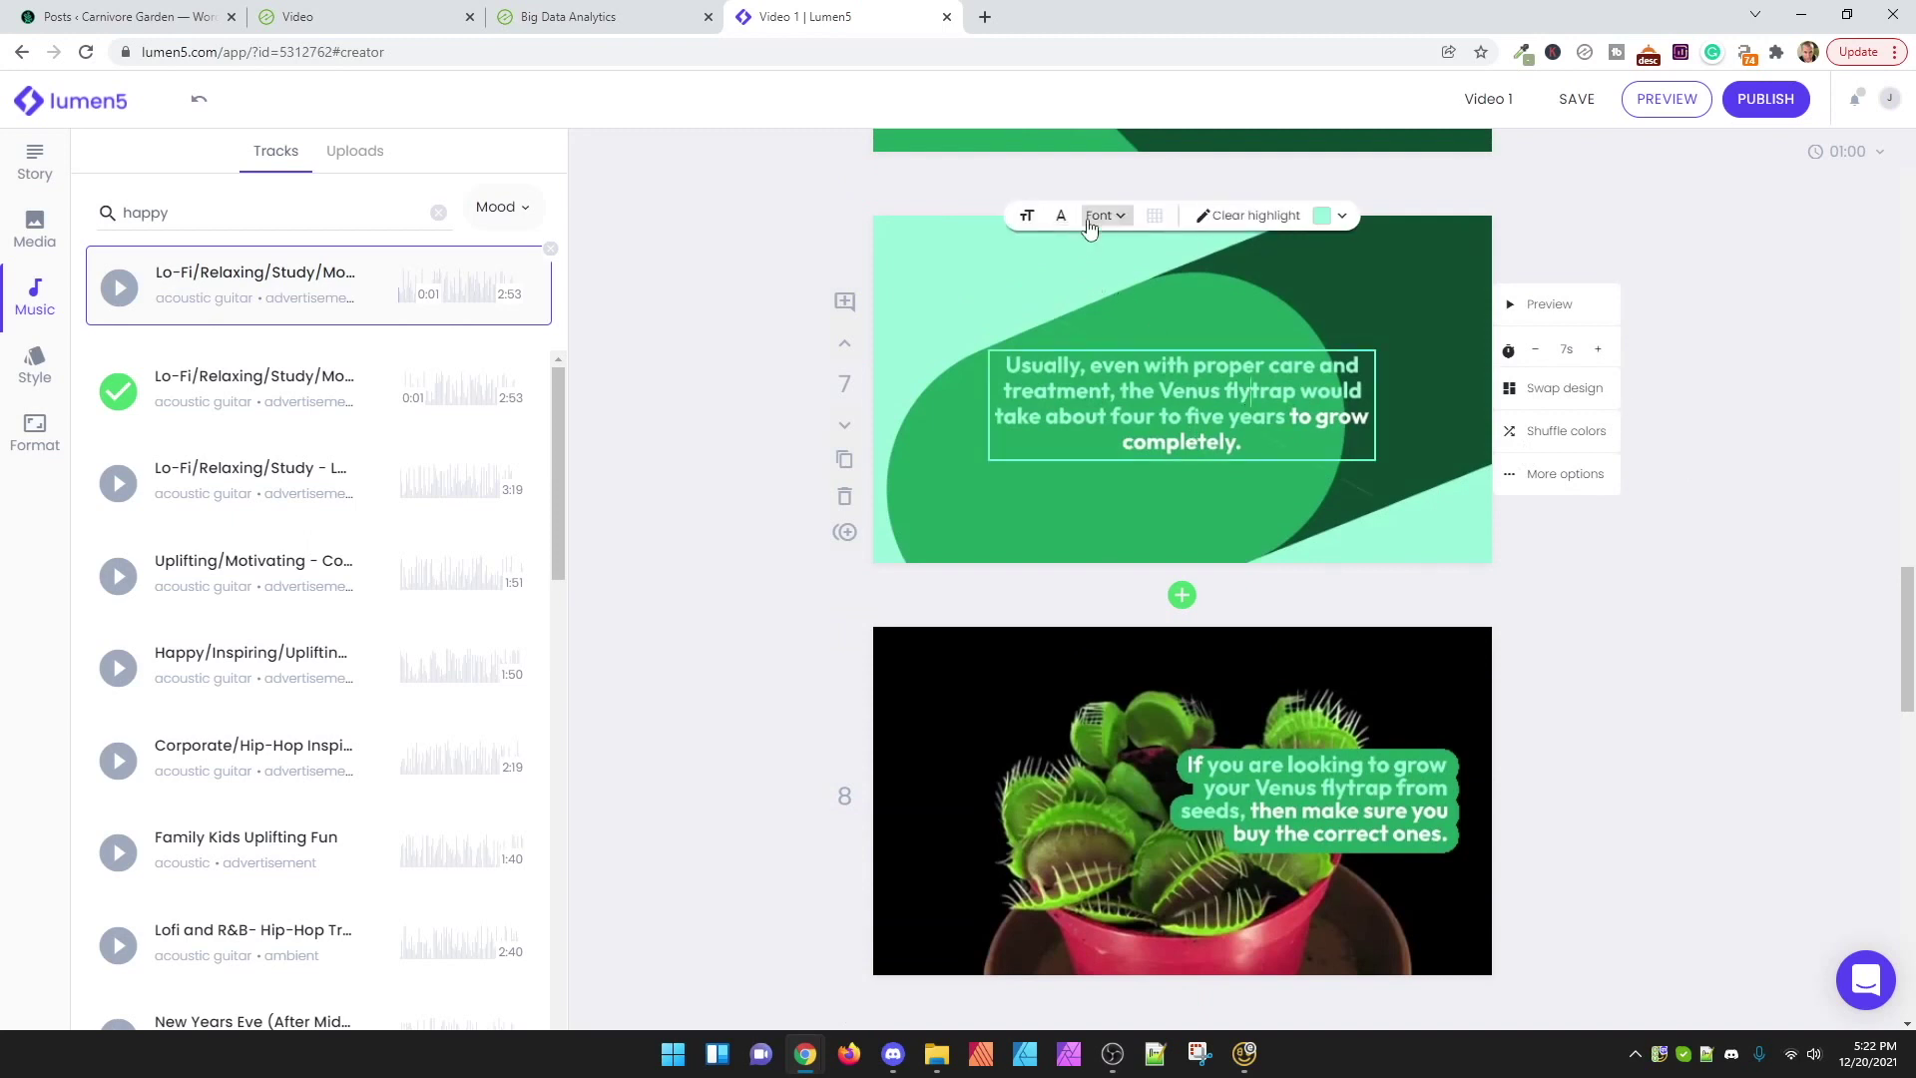
pyautogui.click(1102, 218)
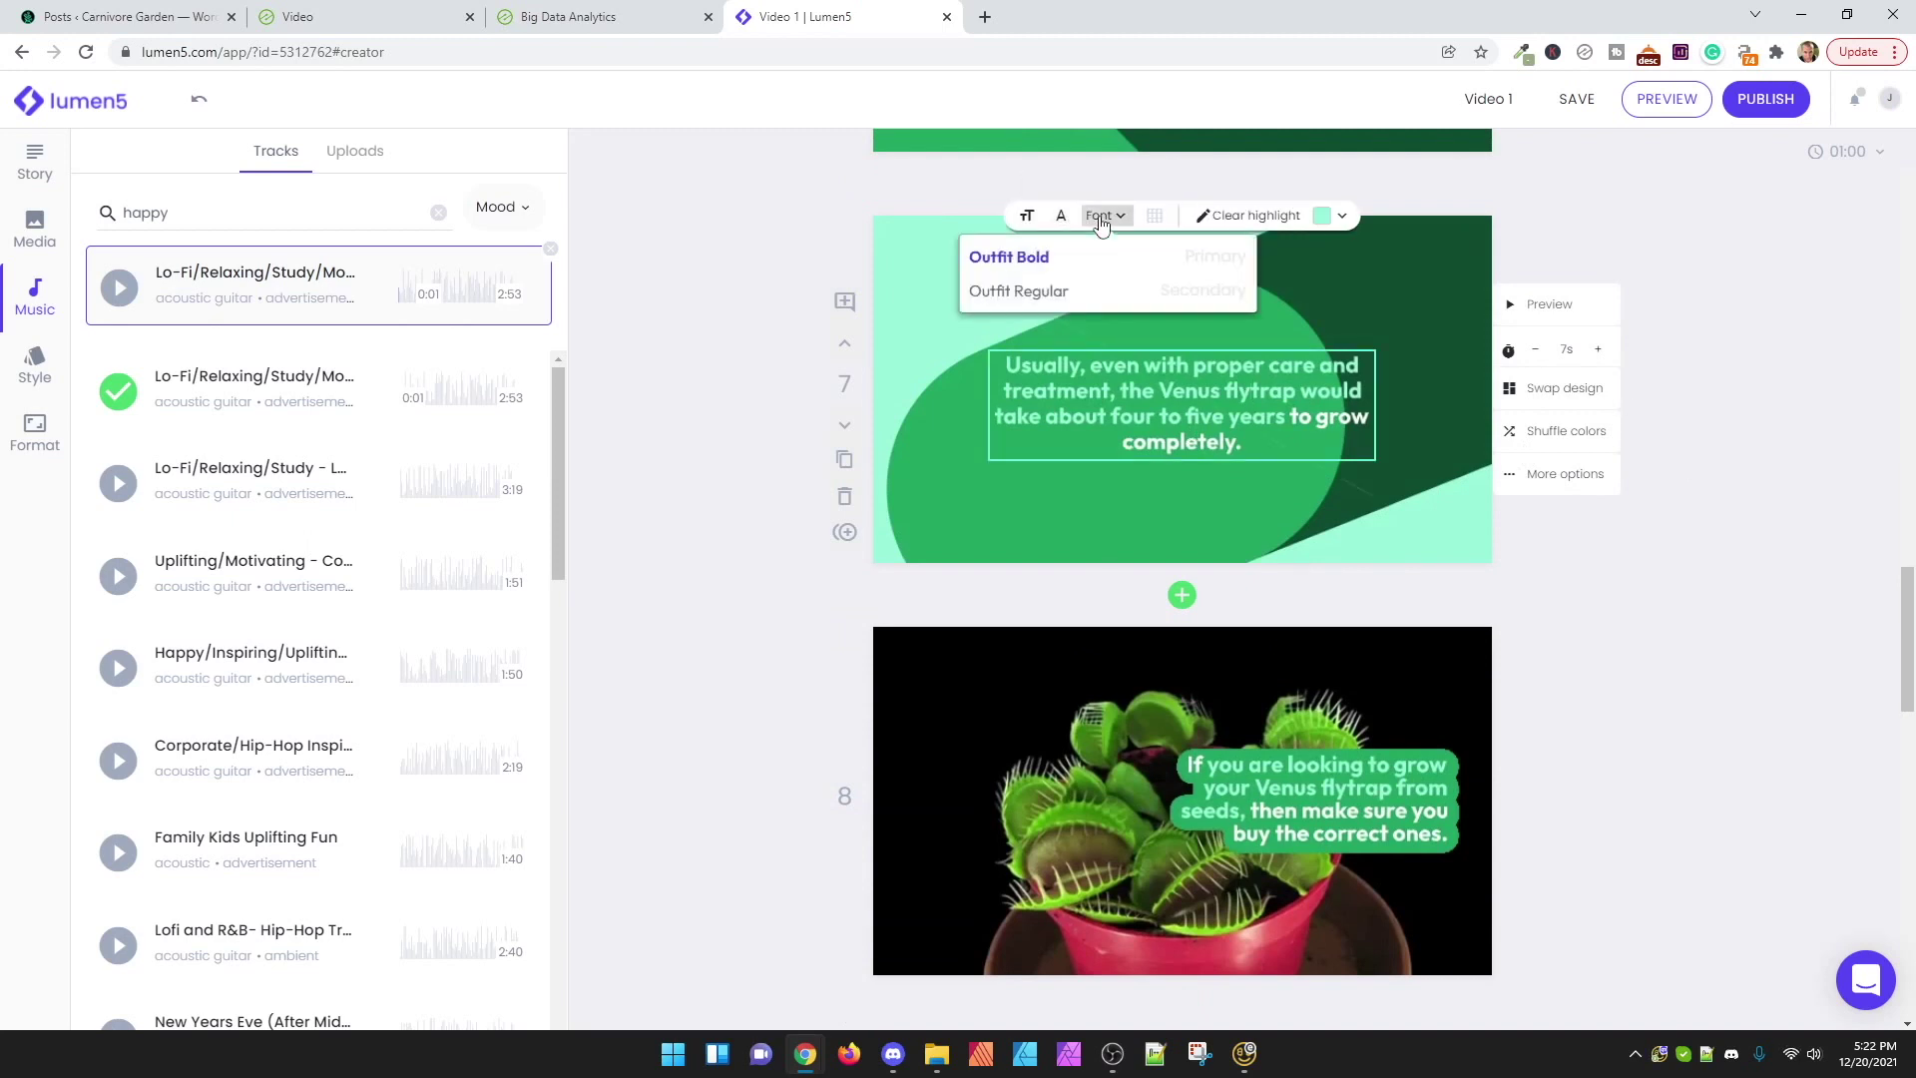
pyautogui.click(1031, 216)
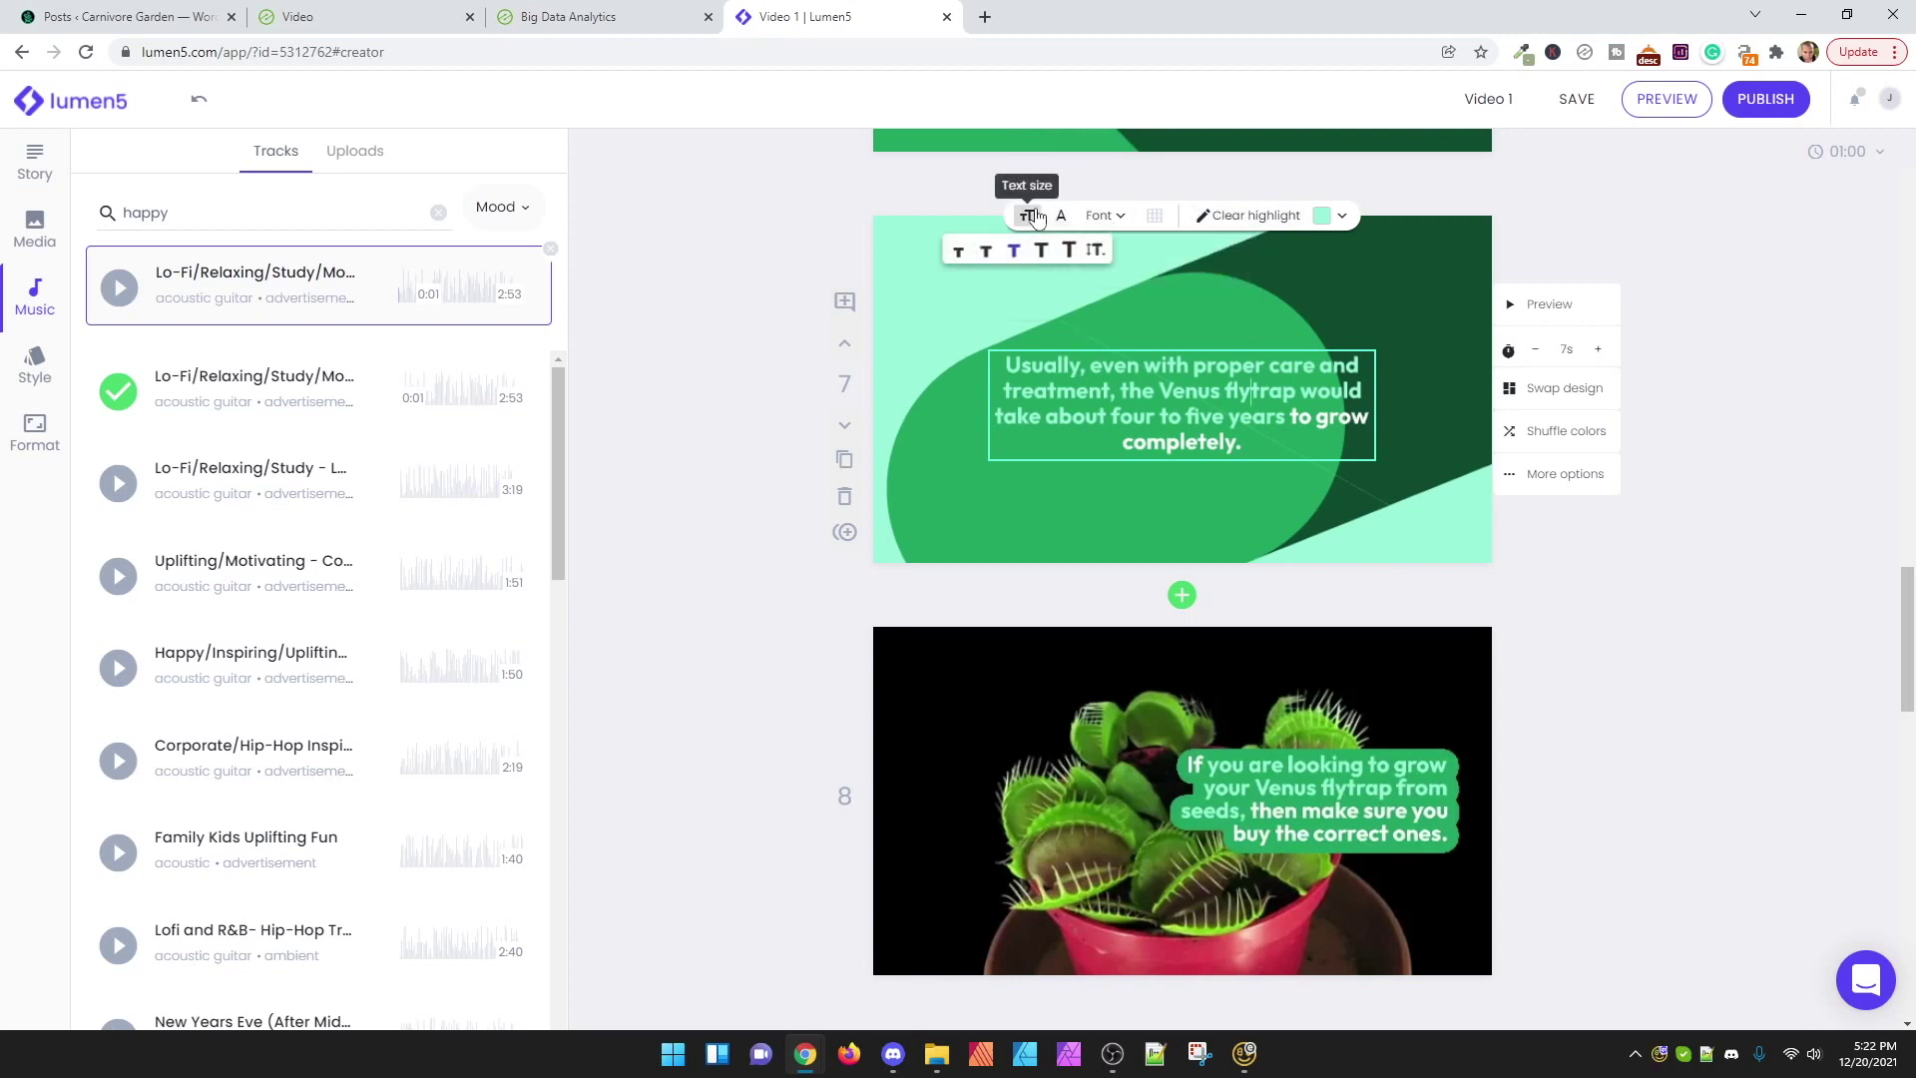
pyautogui.click(1041, 250)
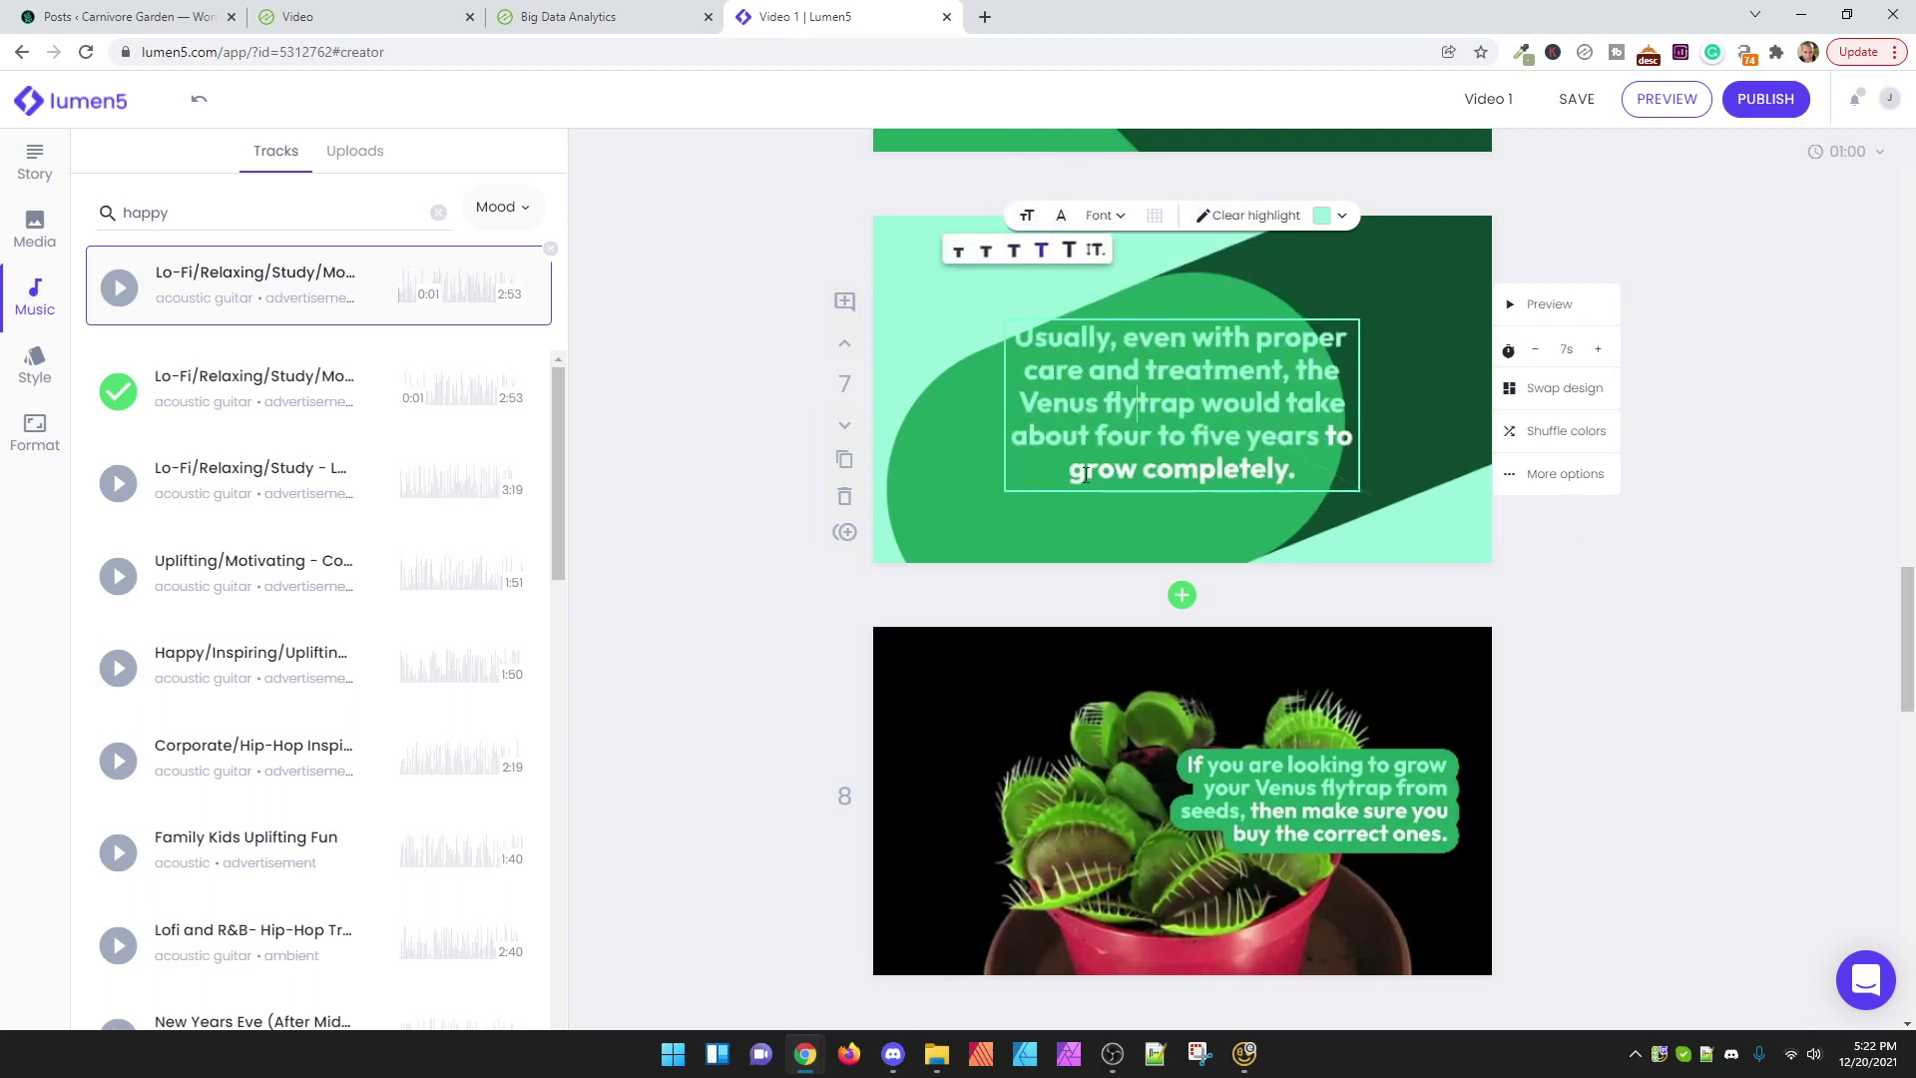
# Step: Try dark green as the text color of scene 7, and undo the color change
pyautogui.click(1061, 216)
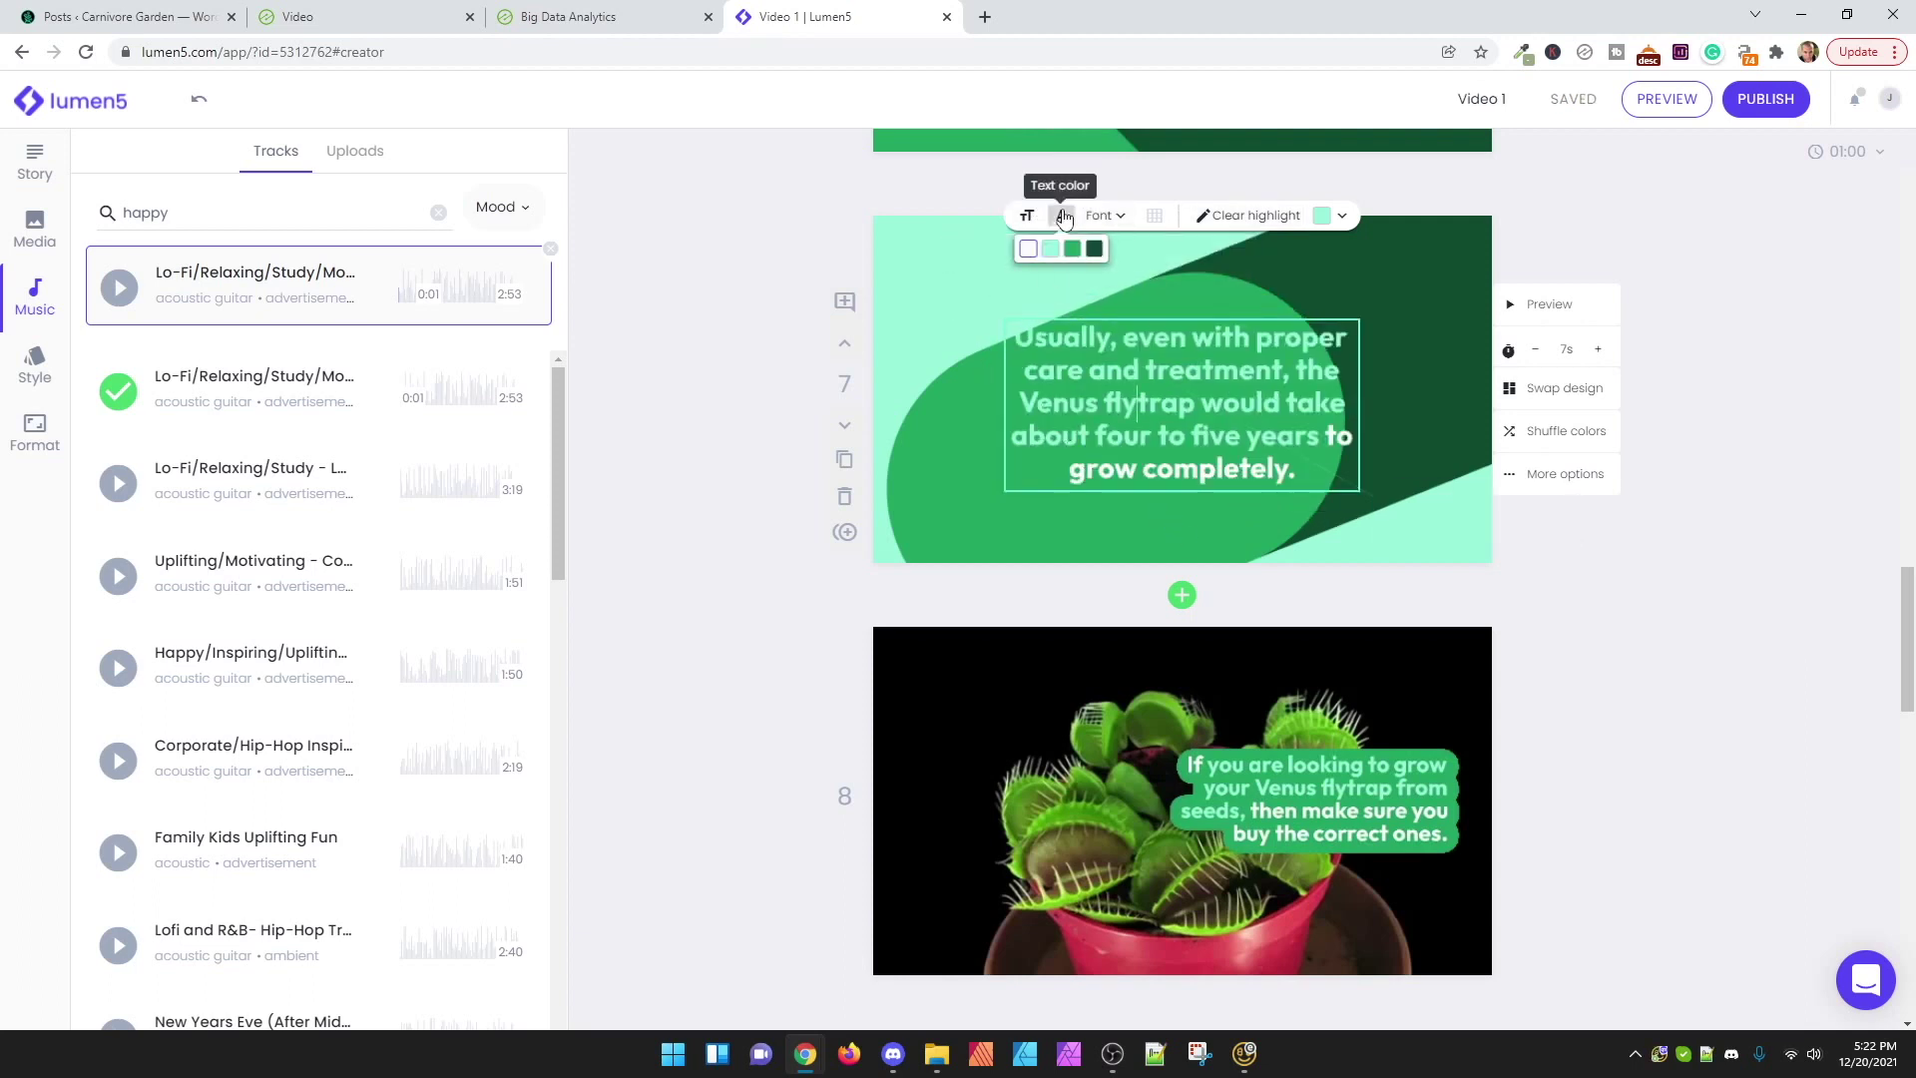
pyautogui.click(1095, 250)
pyautogui.hotkey('ctrl', 'z')
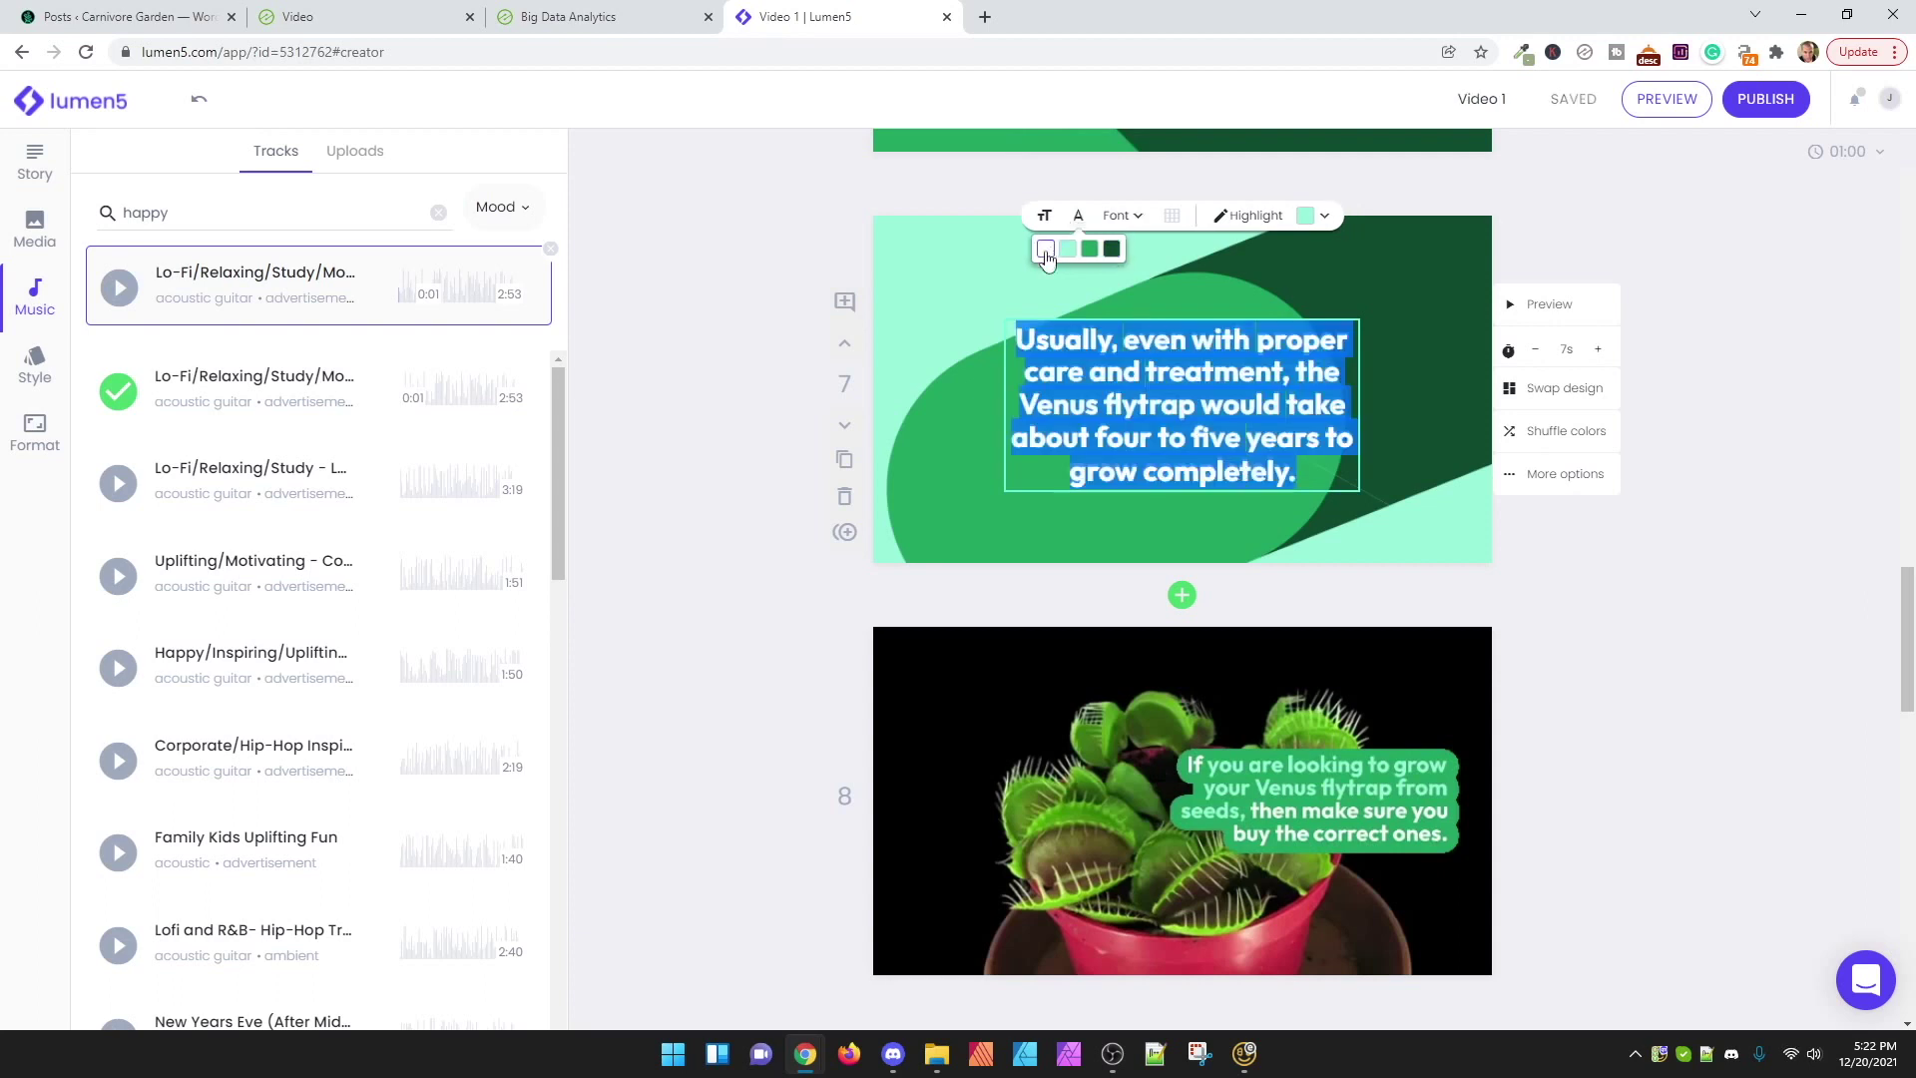
pyautogui.click(1227, 439)
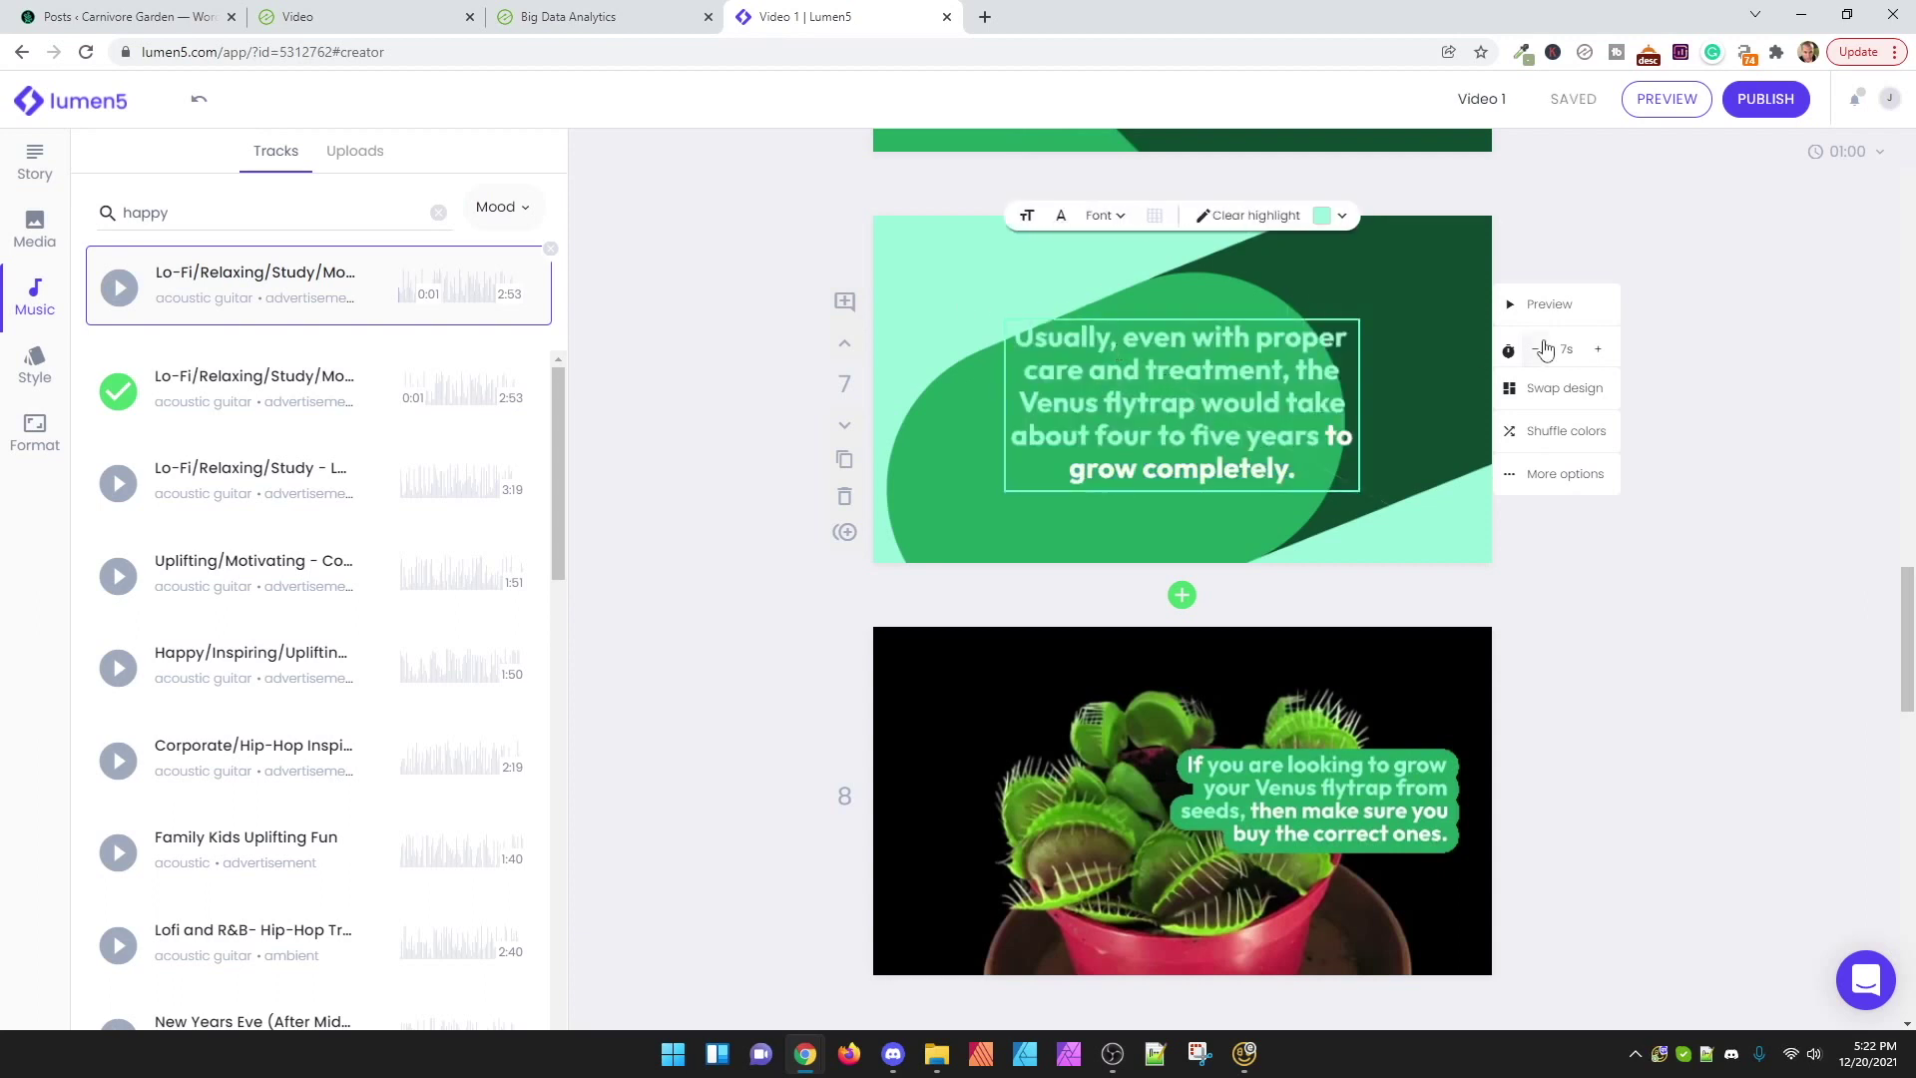
# Step: Preview scene 7 and publish the video
pyautogui.click(1548, 305)
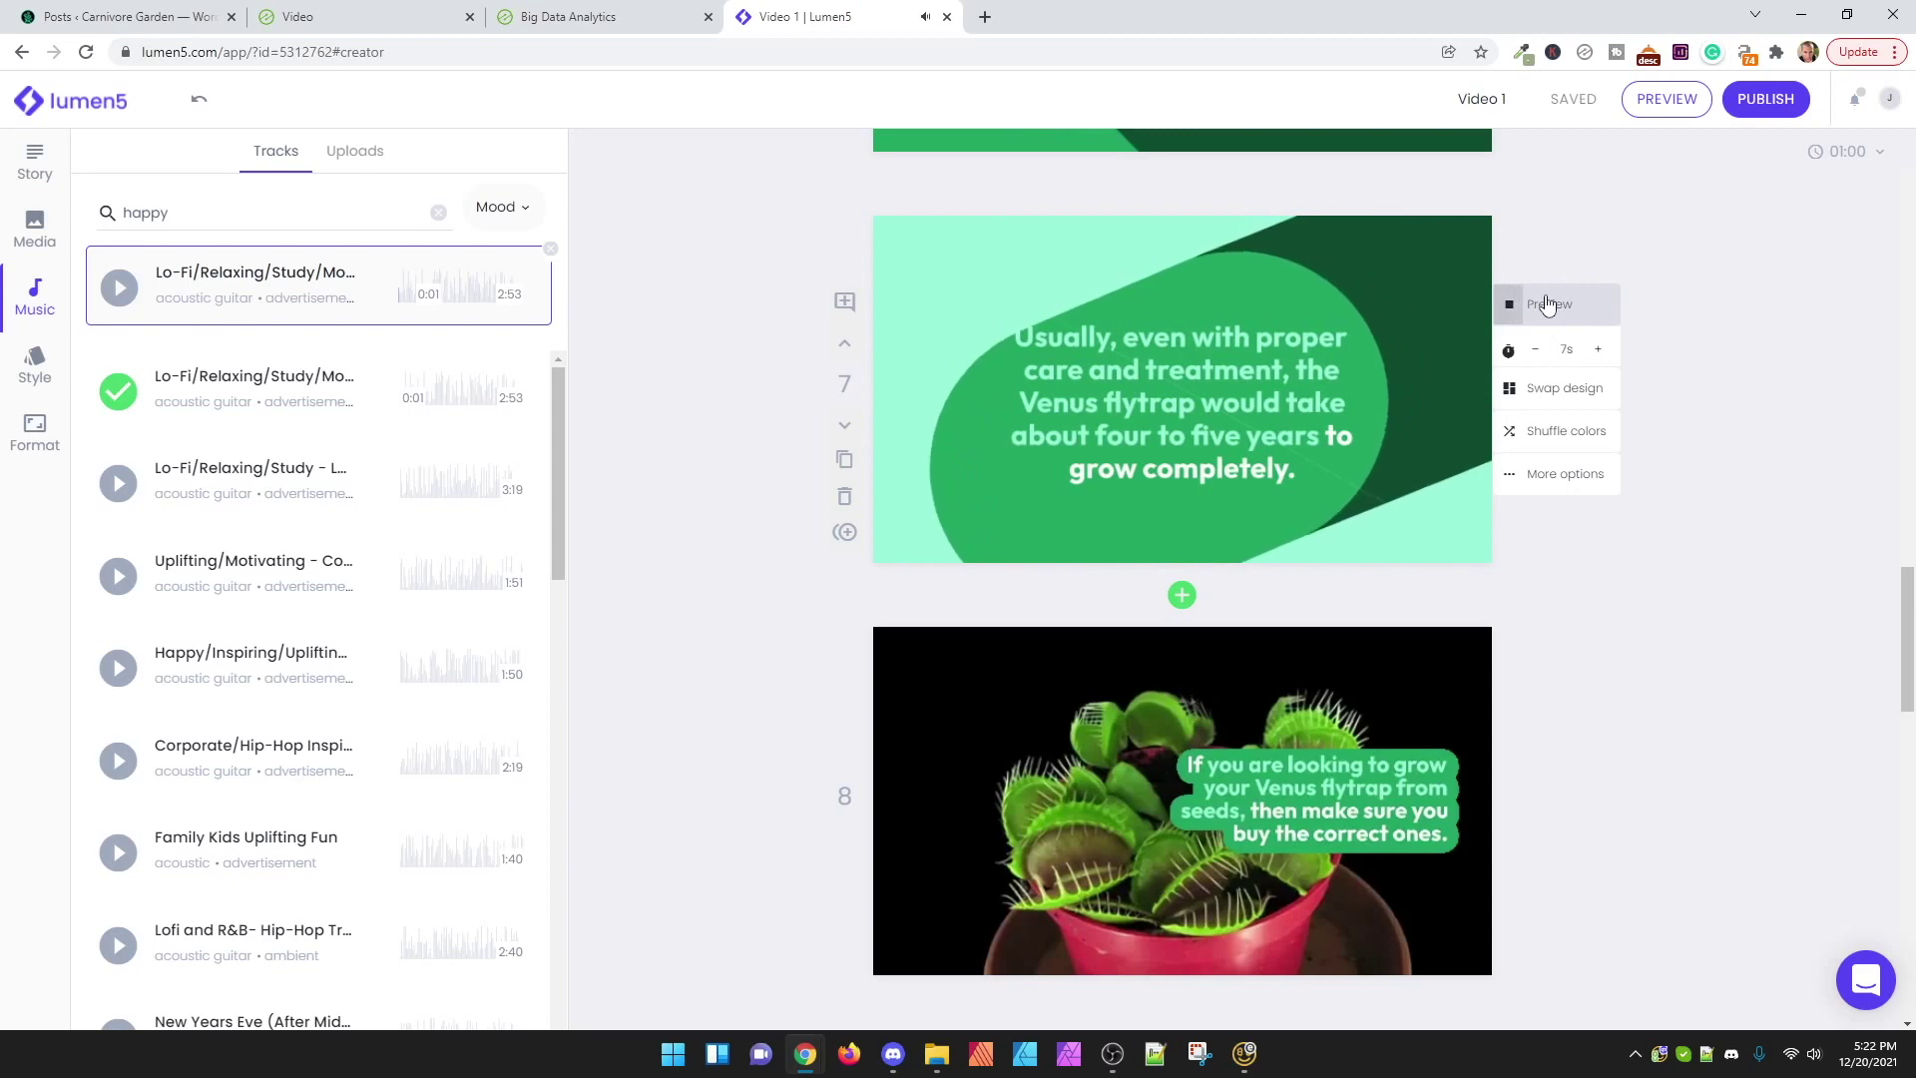
pyautogui.click(1548, 304)
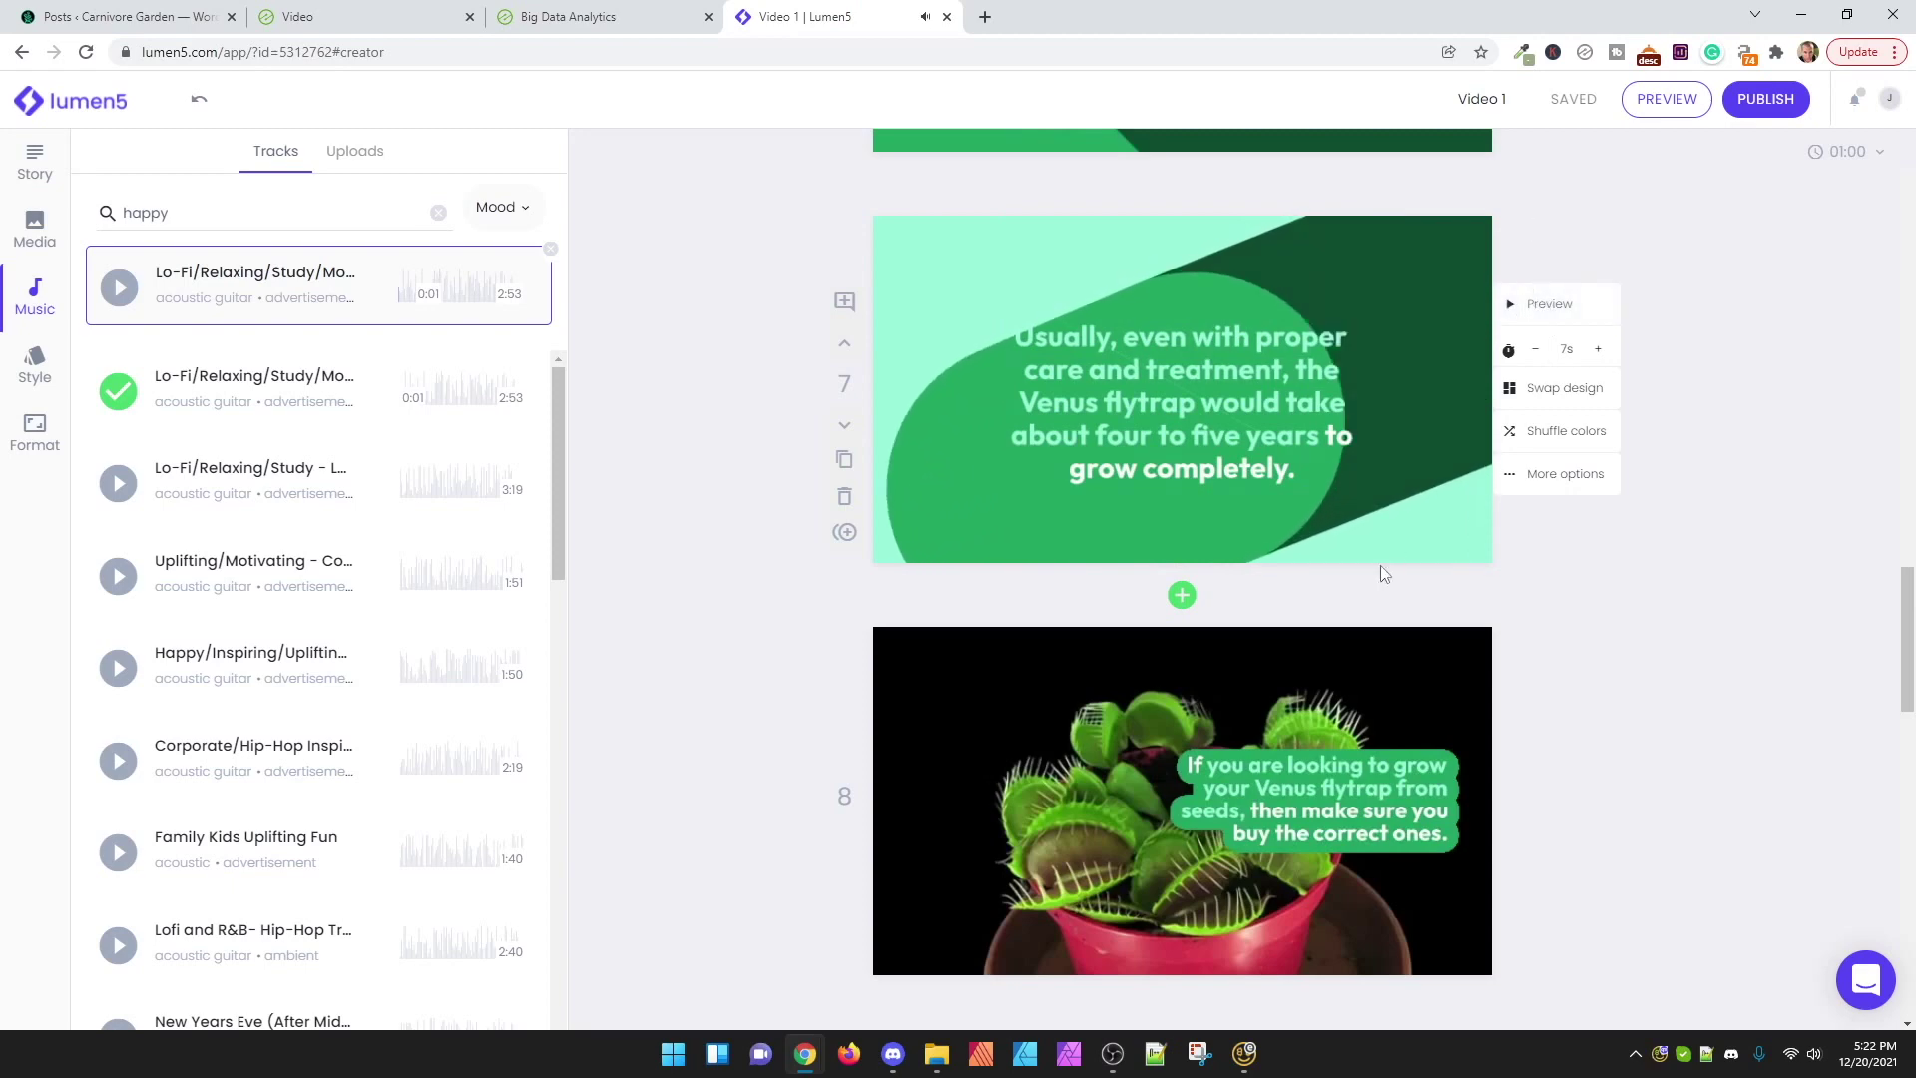
pyautogui.scroll(20, 1596, 499)
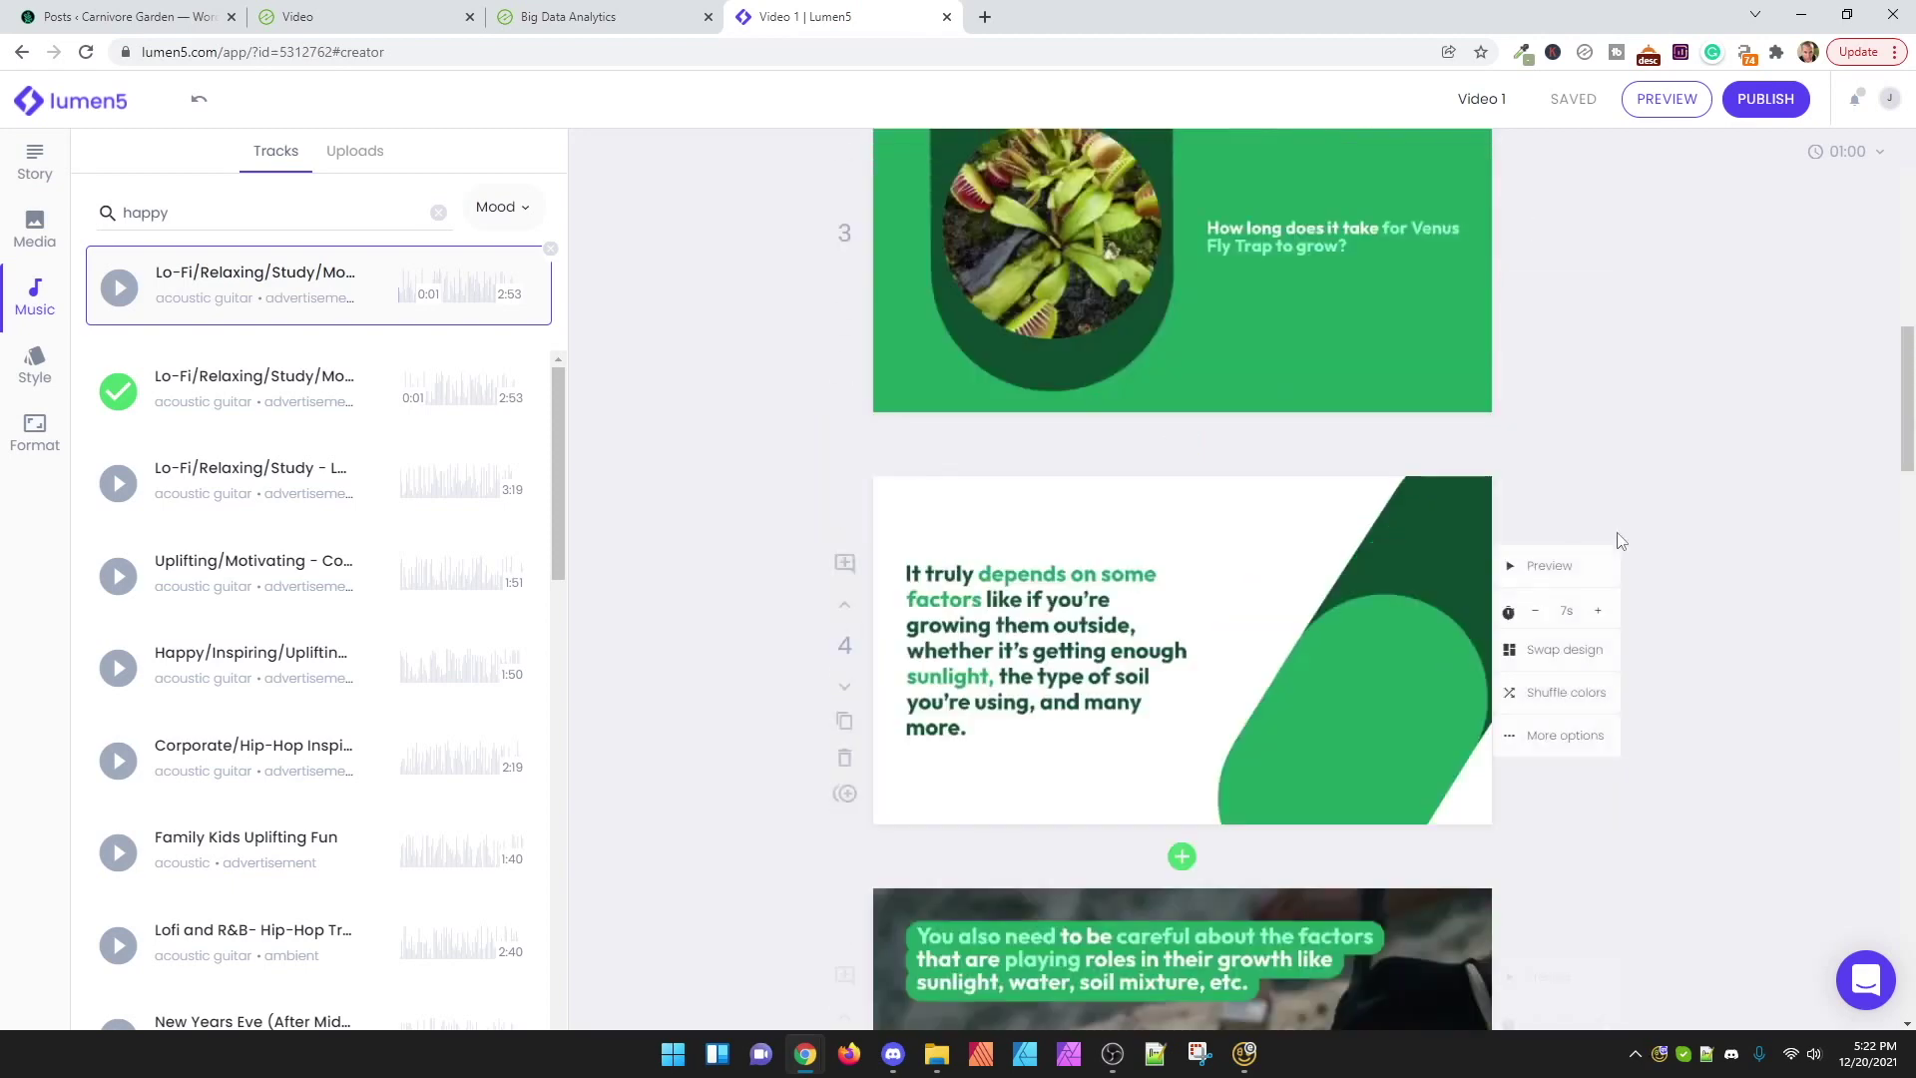
pyautogui.click(1750, 110)
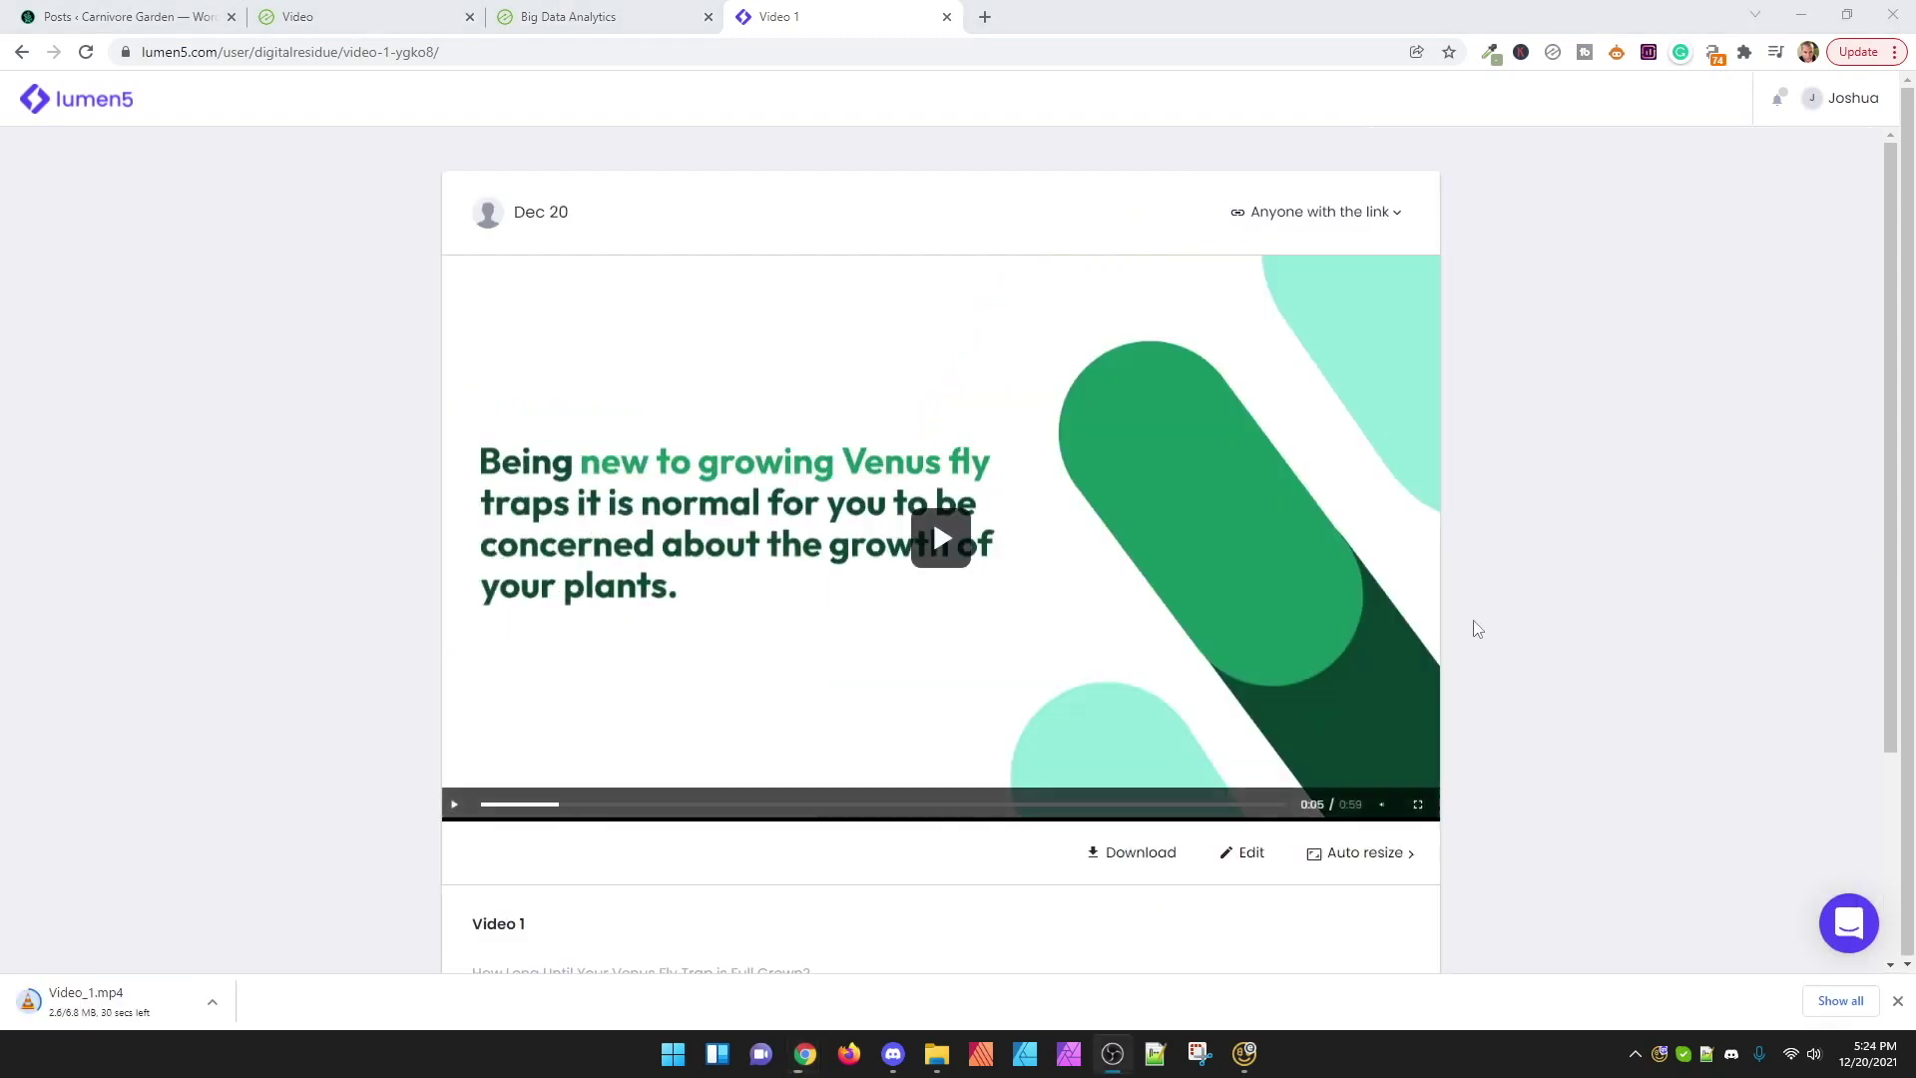
# Step: Copy the heading "How Long Until Your Venus Fly Trap is Full Grown" from the text below the published video
pyautogui.scroll(-1, 334, 898)
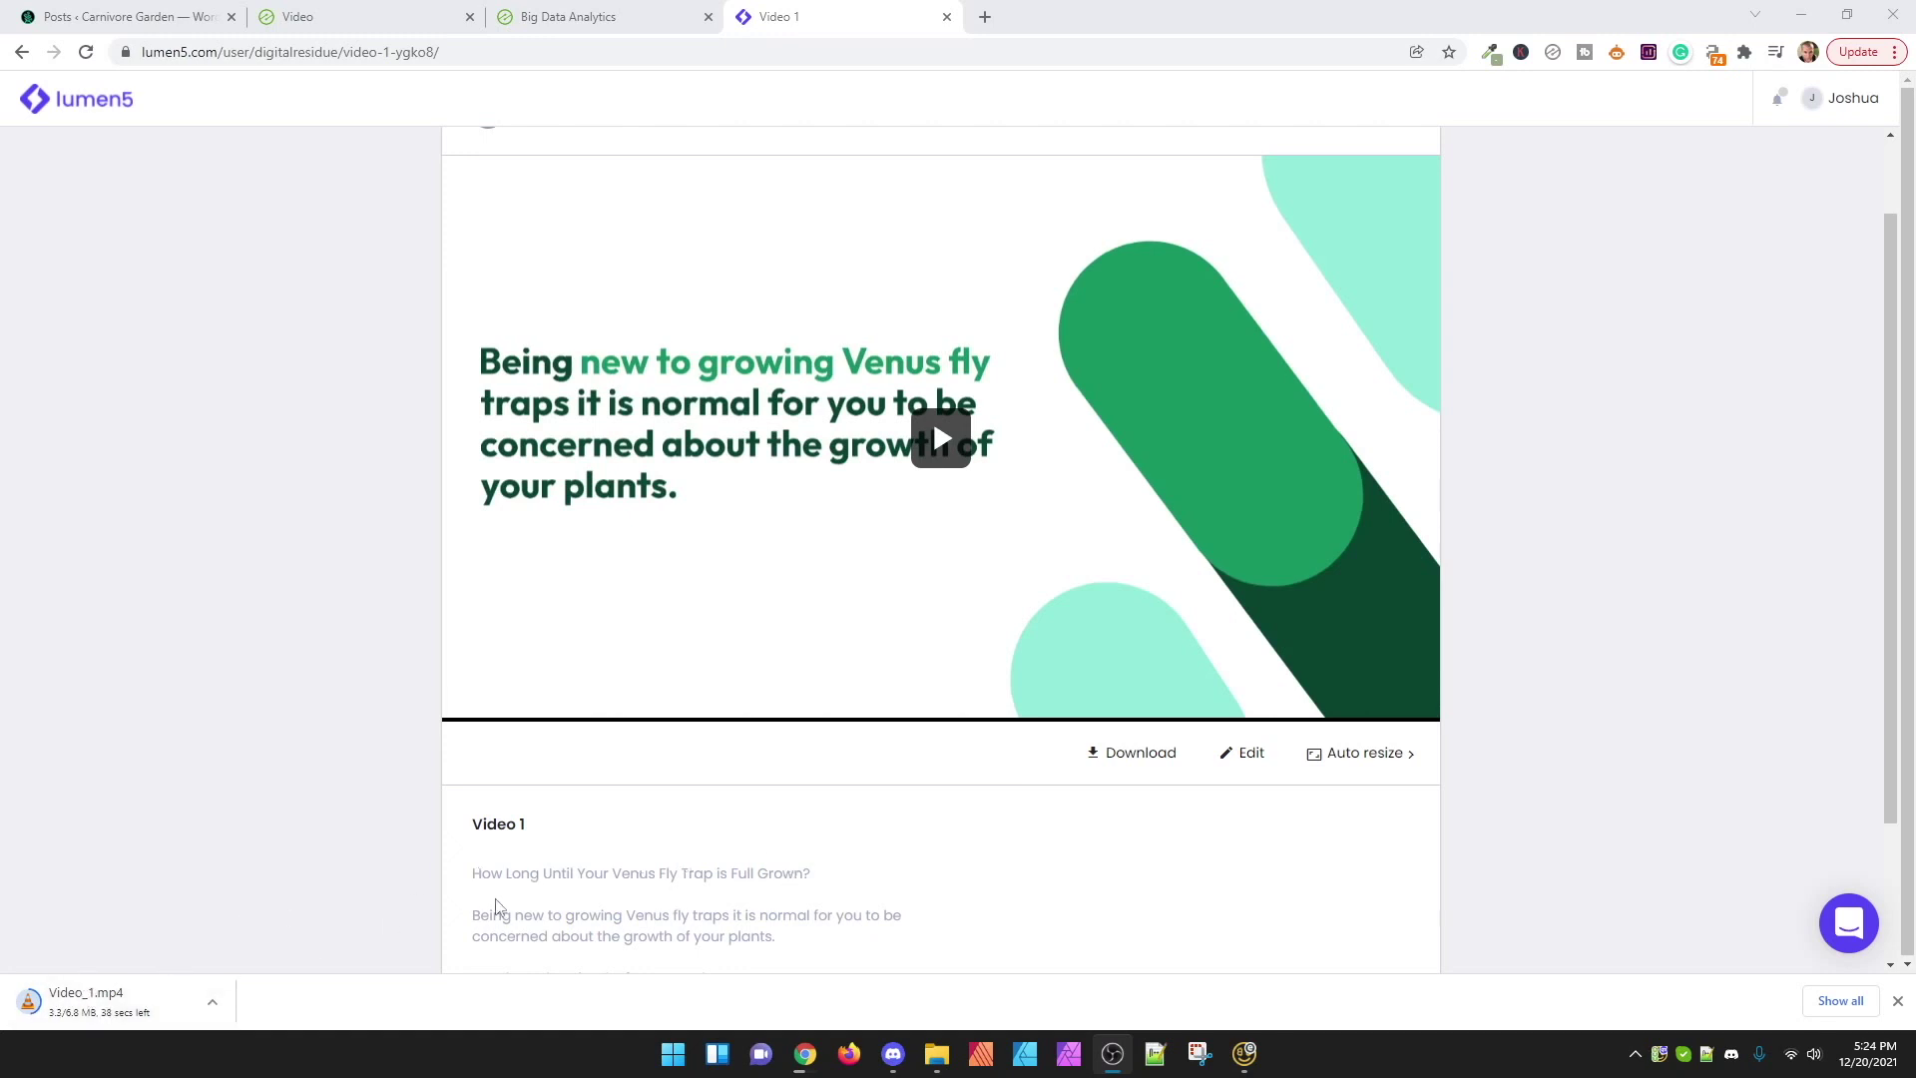
pyautogui.moveTo(486, 873); pyautogui.dragTo(804, 875)
pyautogui.rightClick(778, 870)
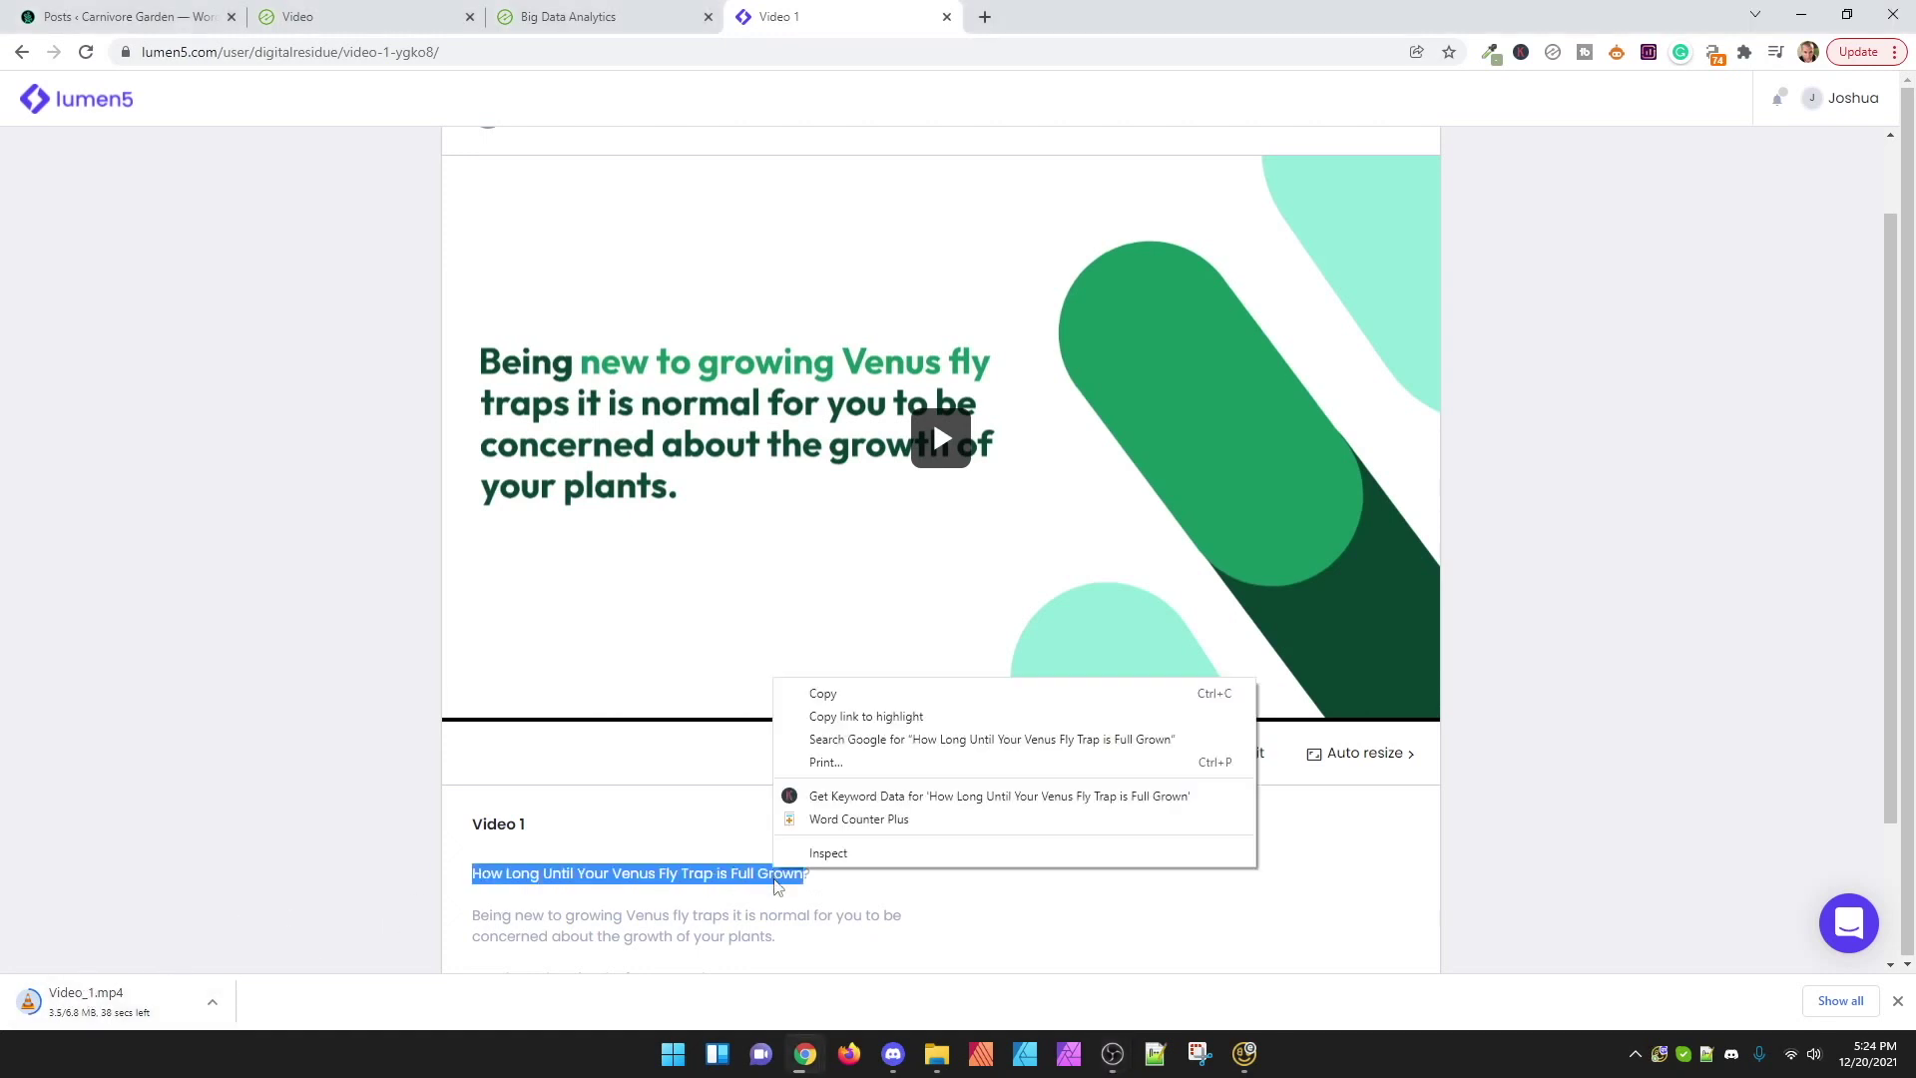
pyautogui.click(839, 695)
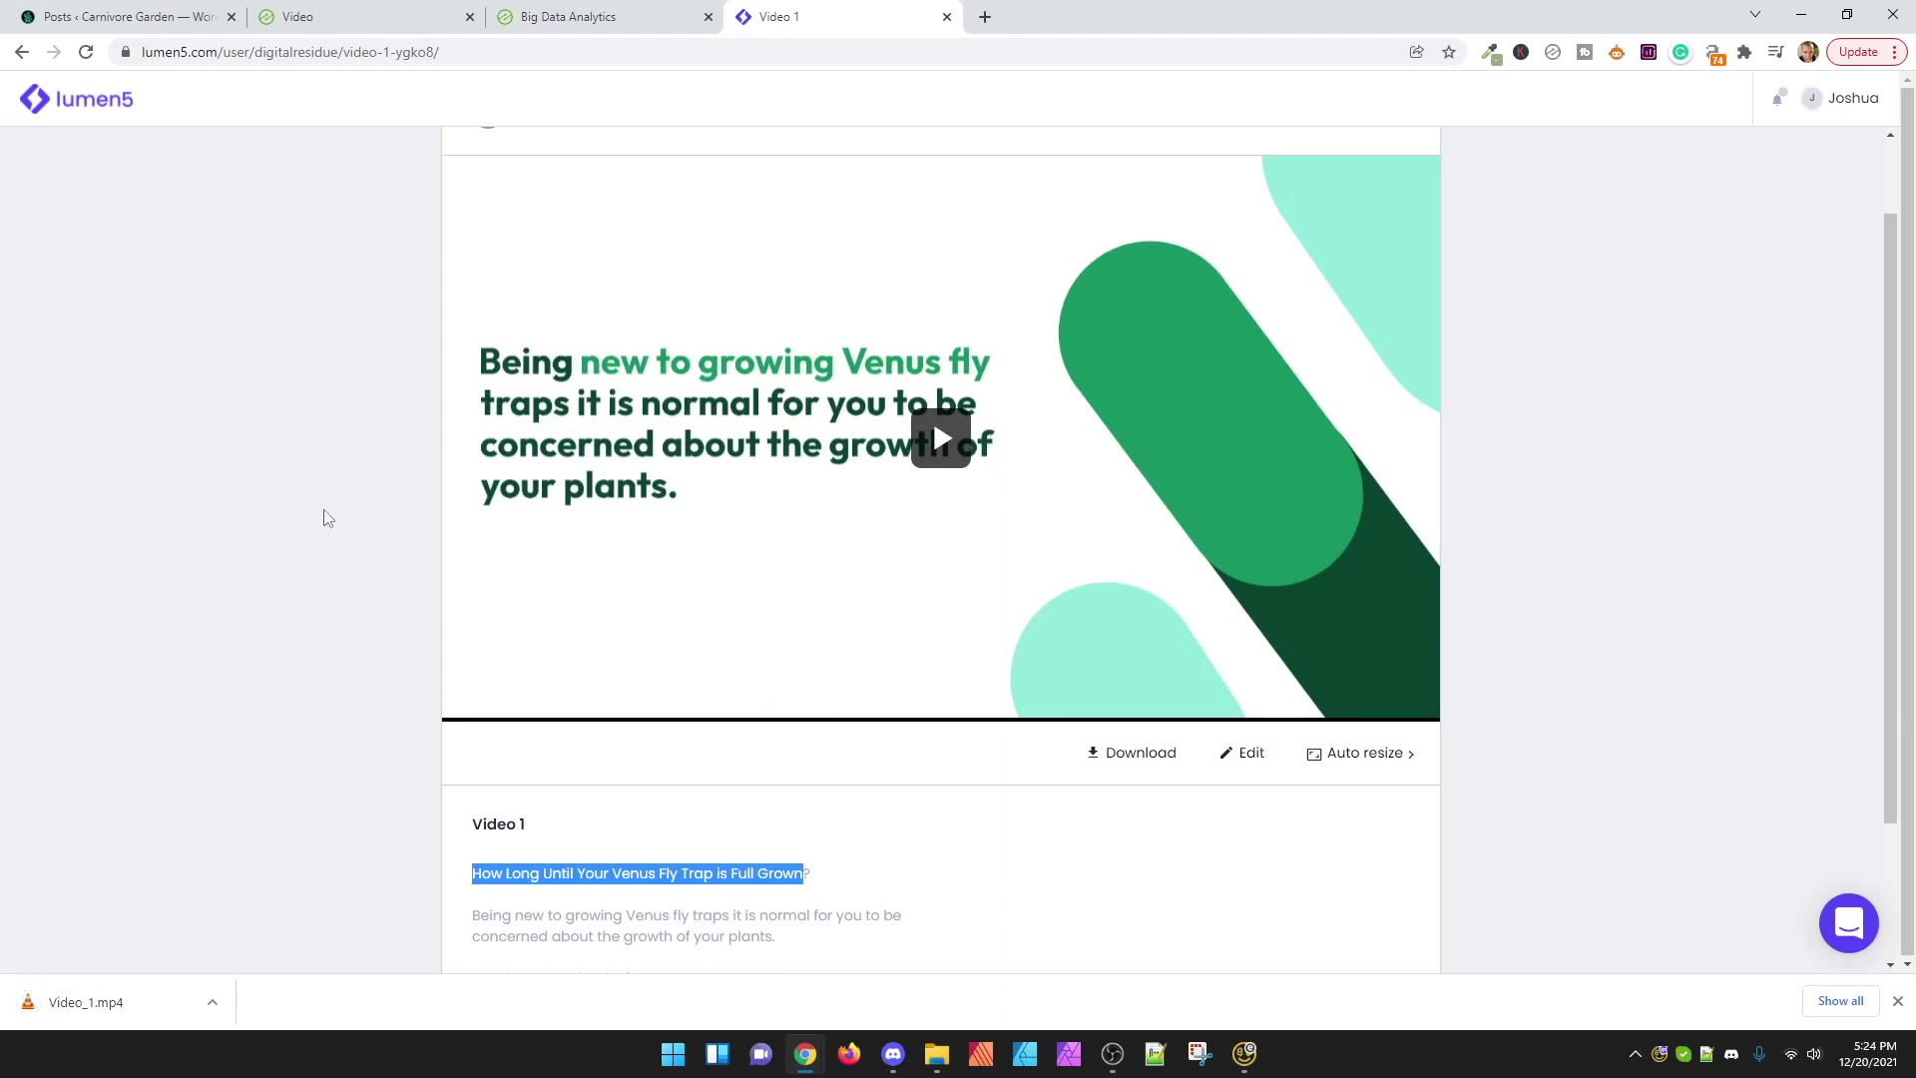
# Step: Switch to the Ezoic video platform and upload Video_1.mp4 from Downloads as a new video
pyautogui.click(392, 12)
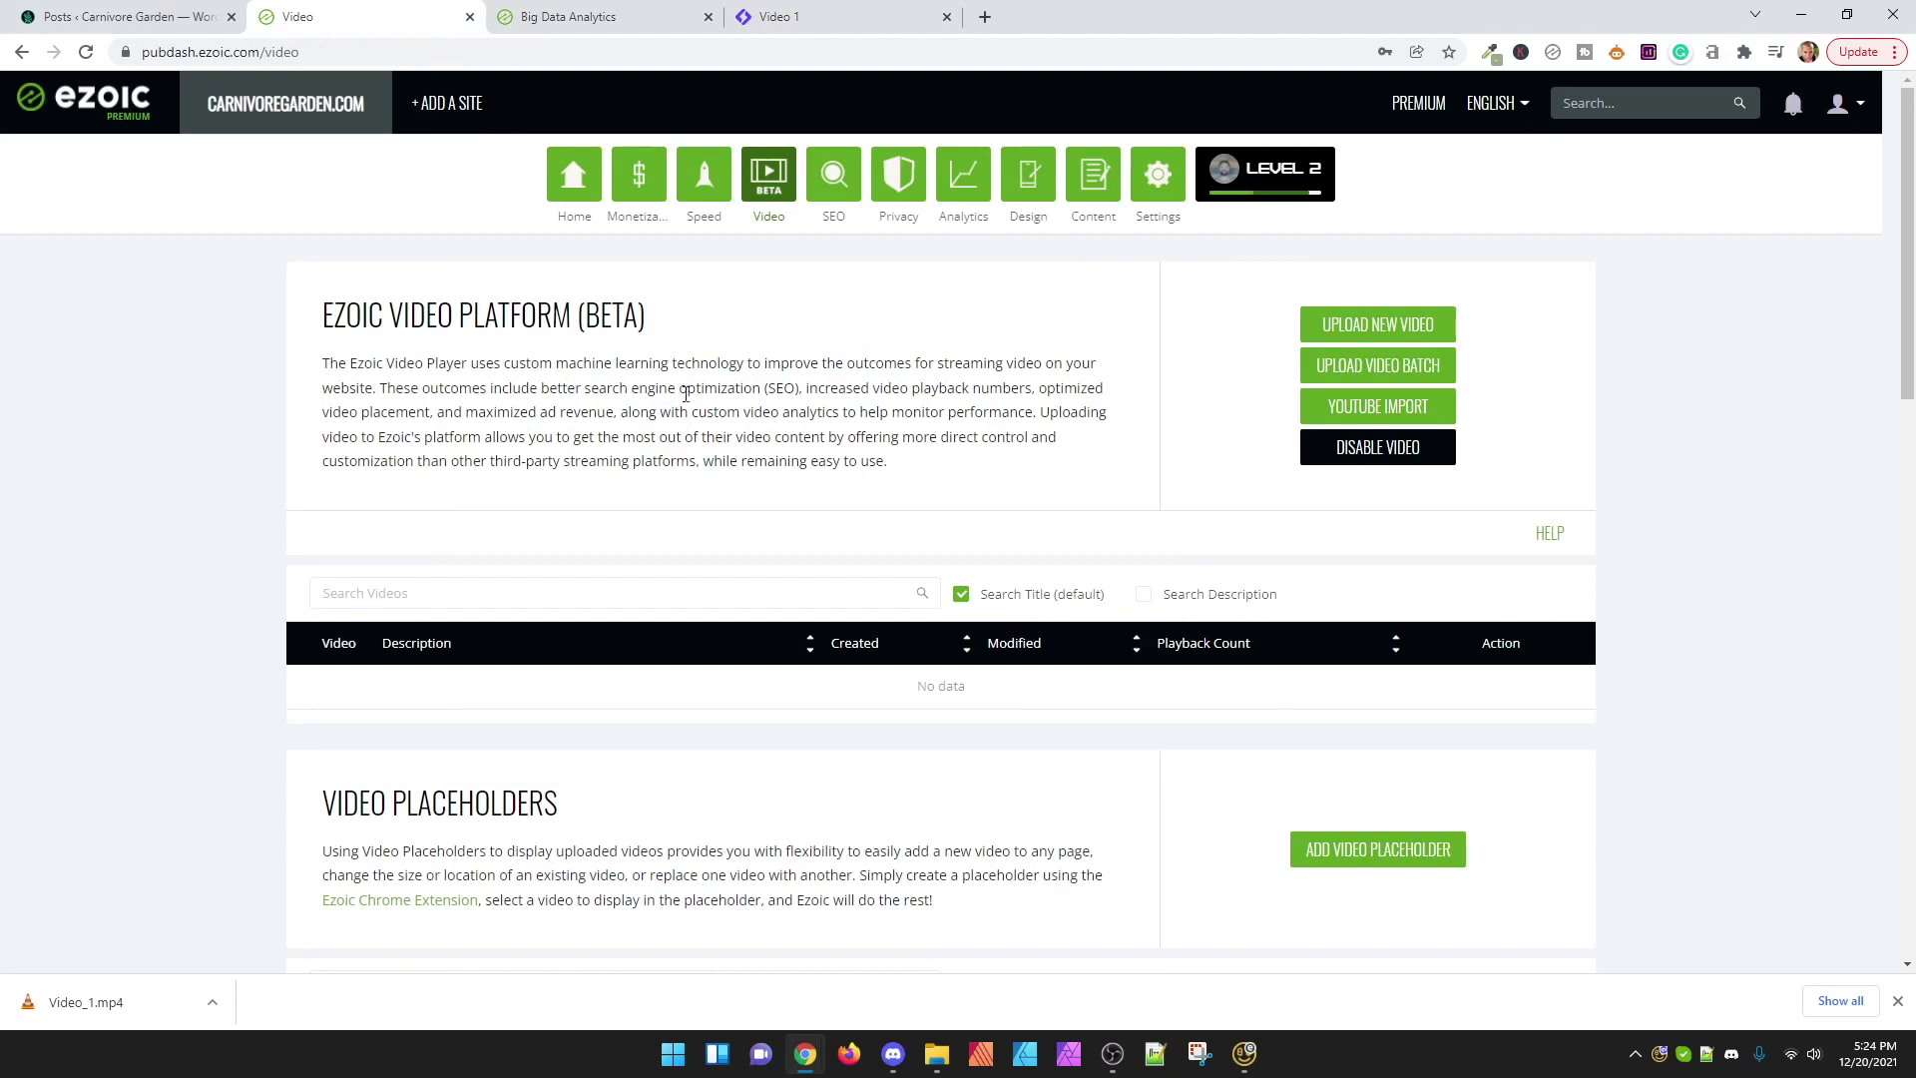
pyautogui.click(1397, 322)
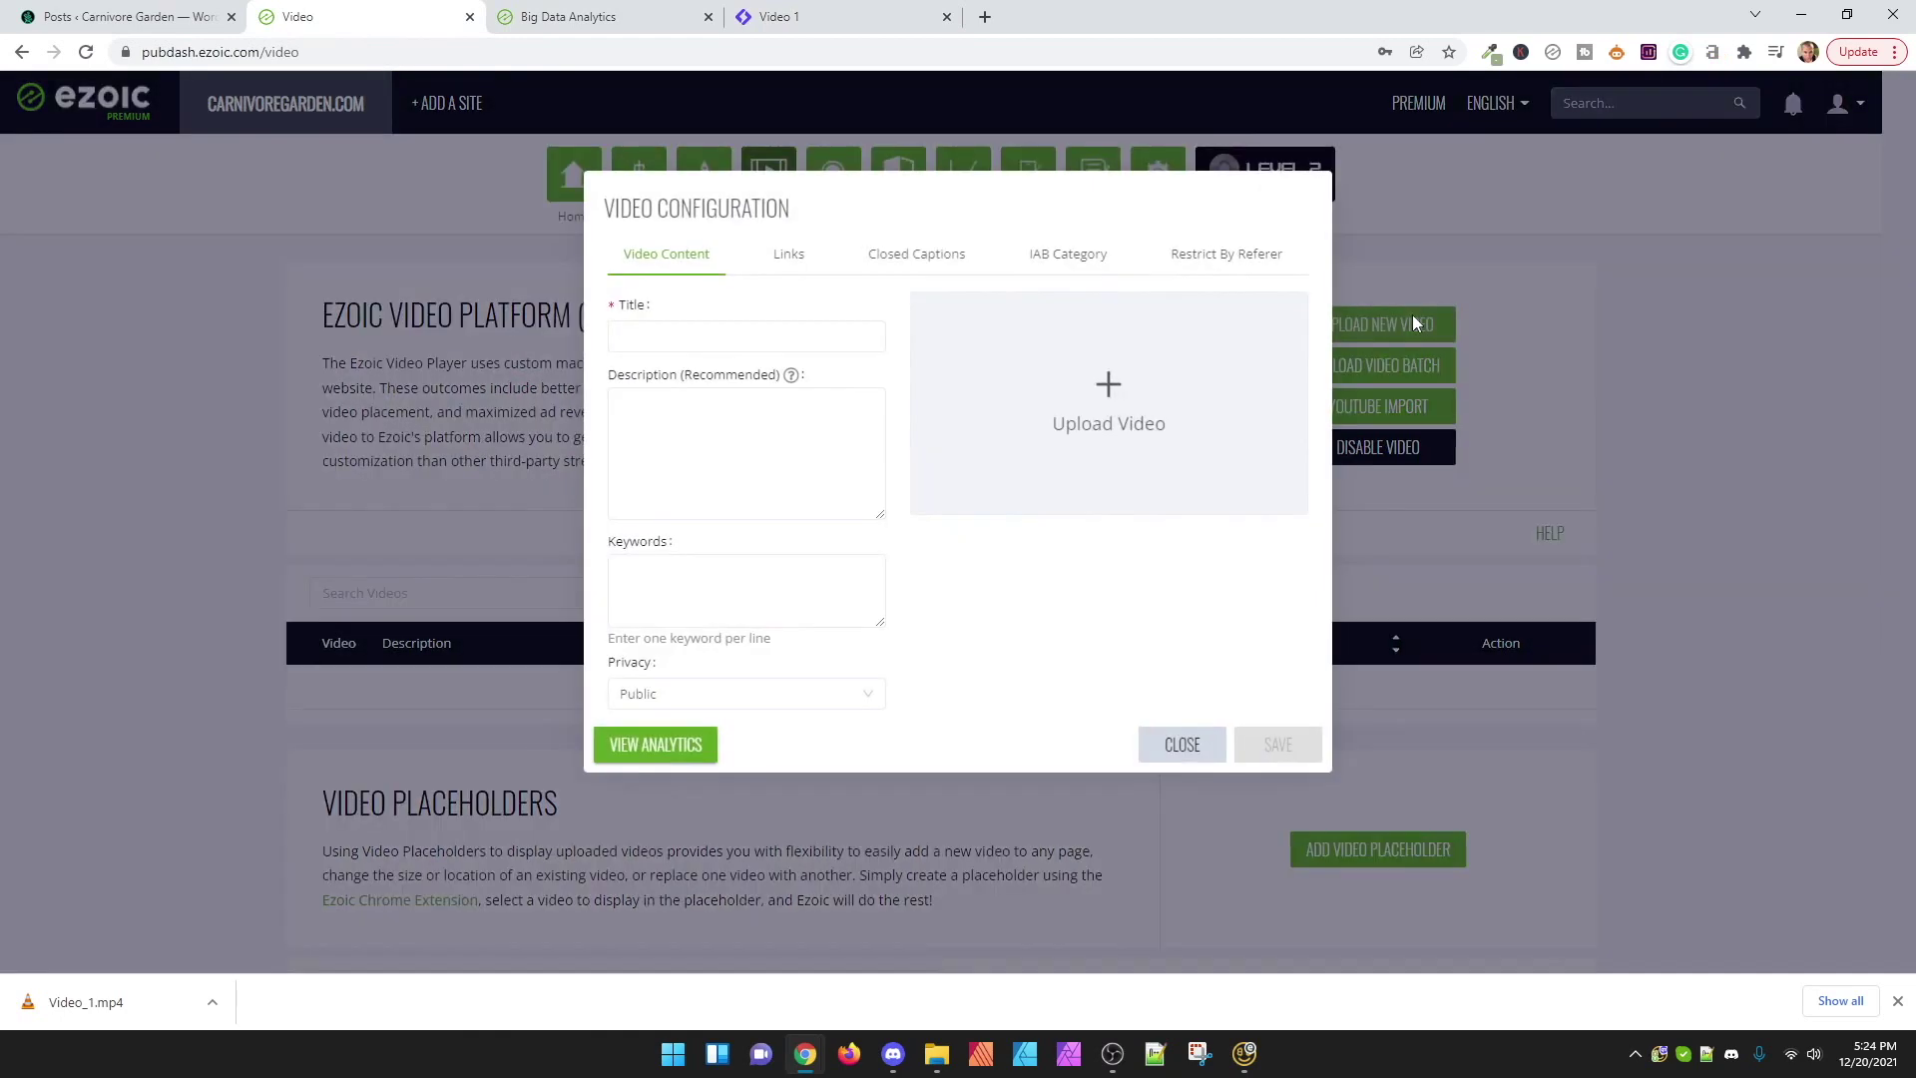
pyautogui.click(1108, 386)
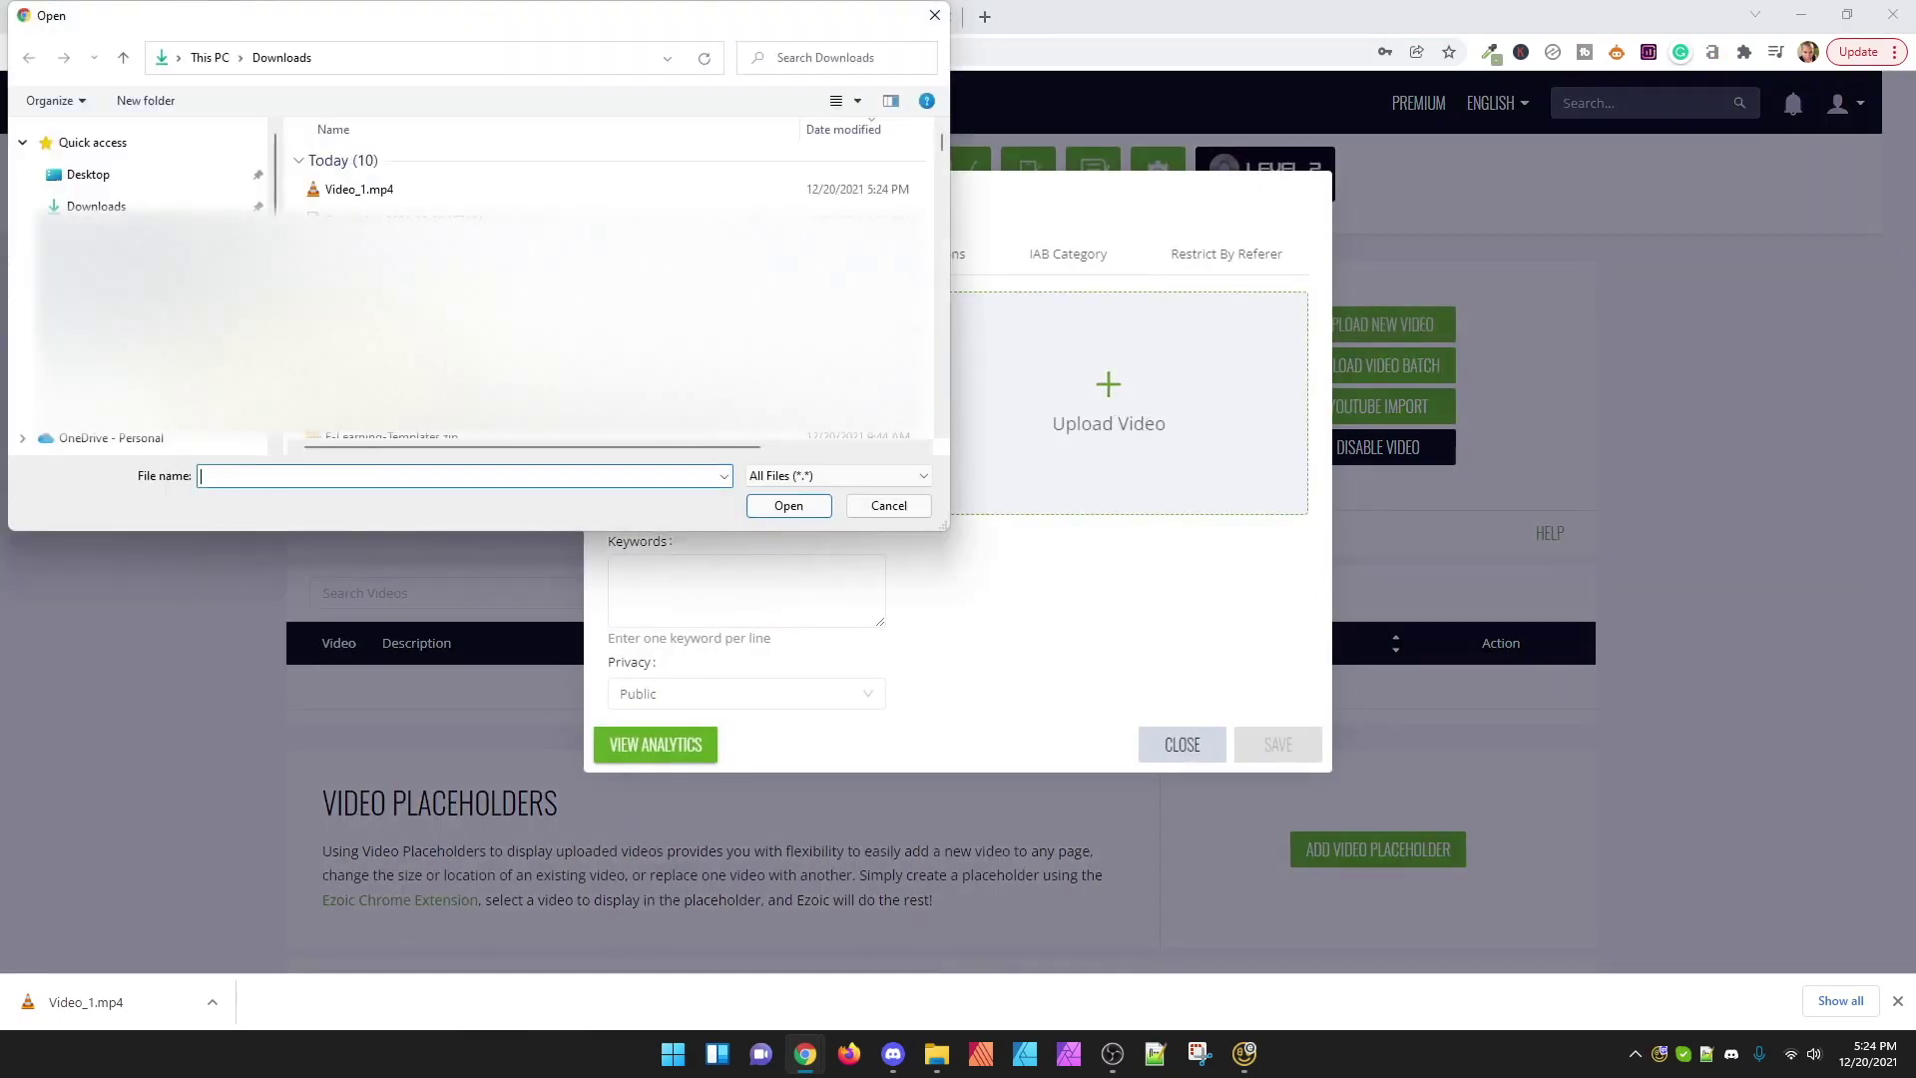
pyautogui.click(446, 192)
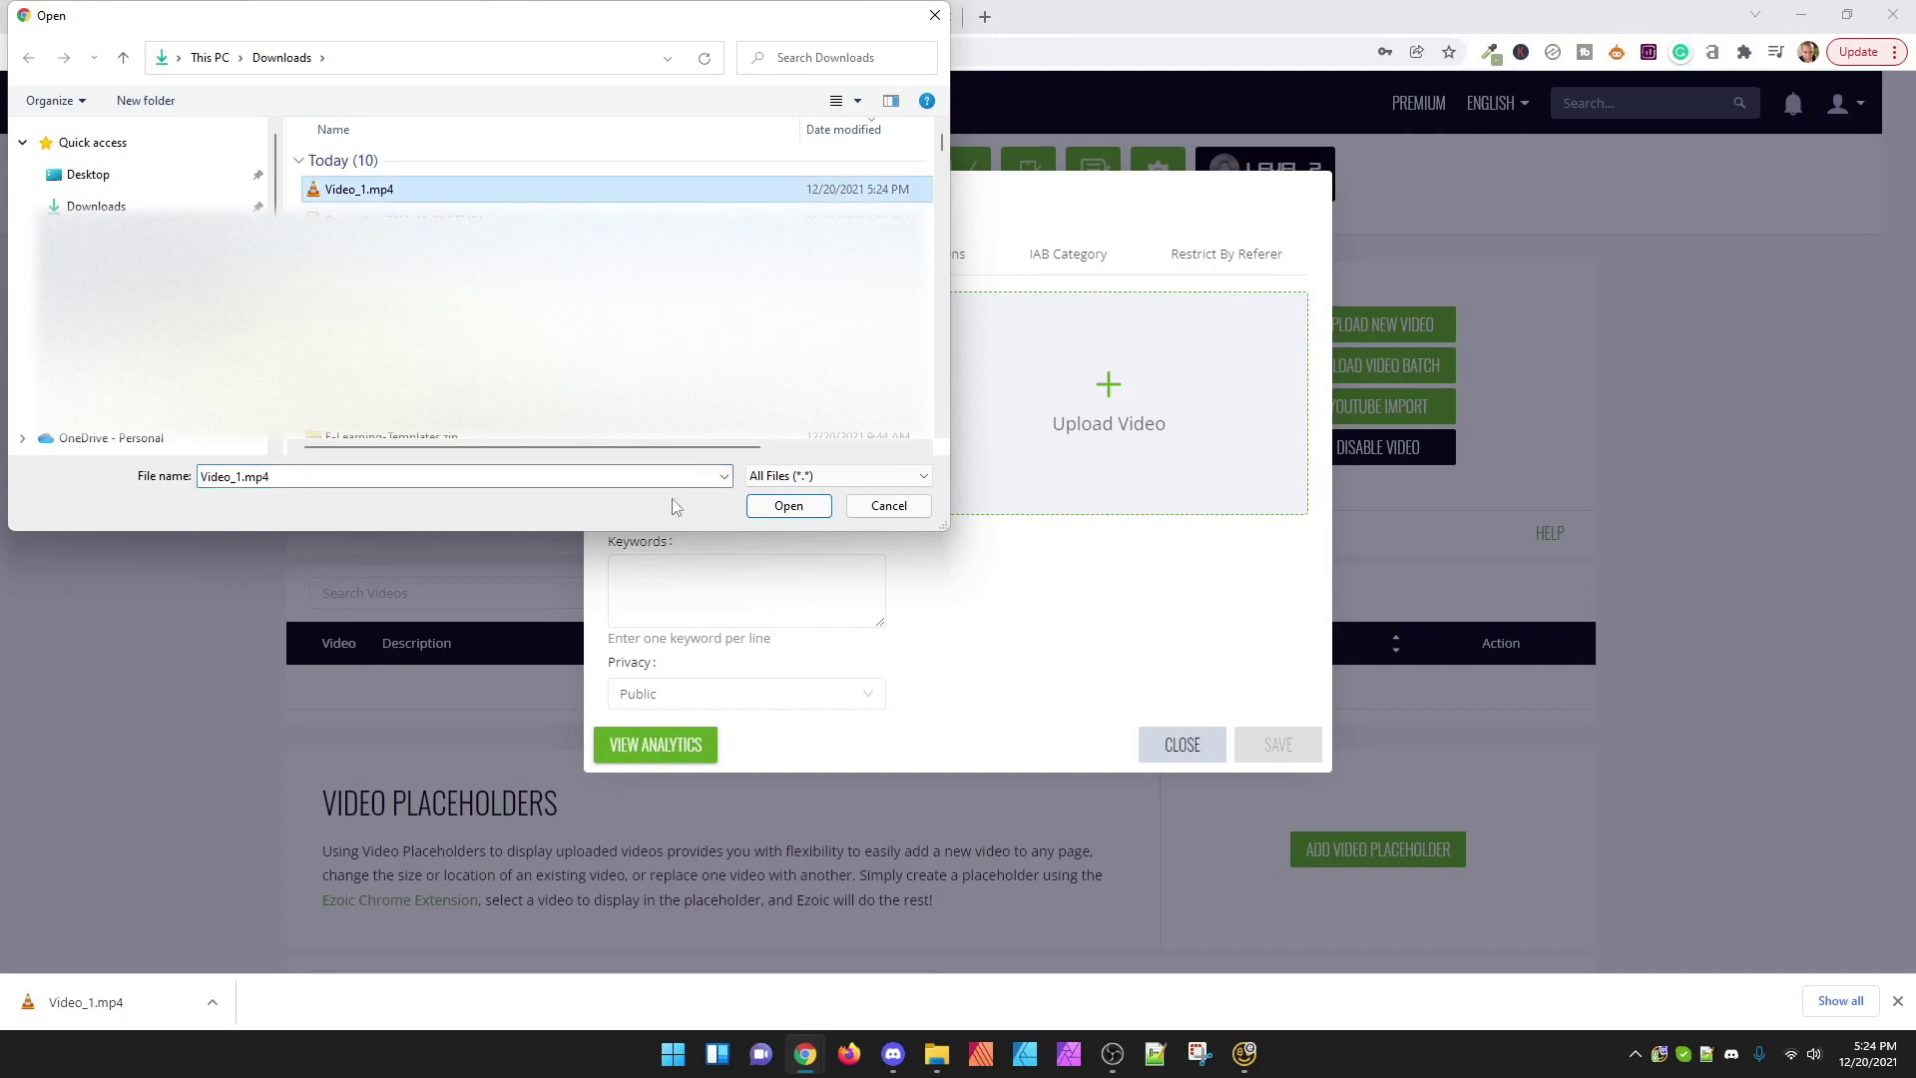
pyautogui.click(789, 506)
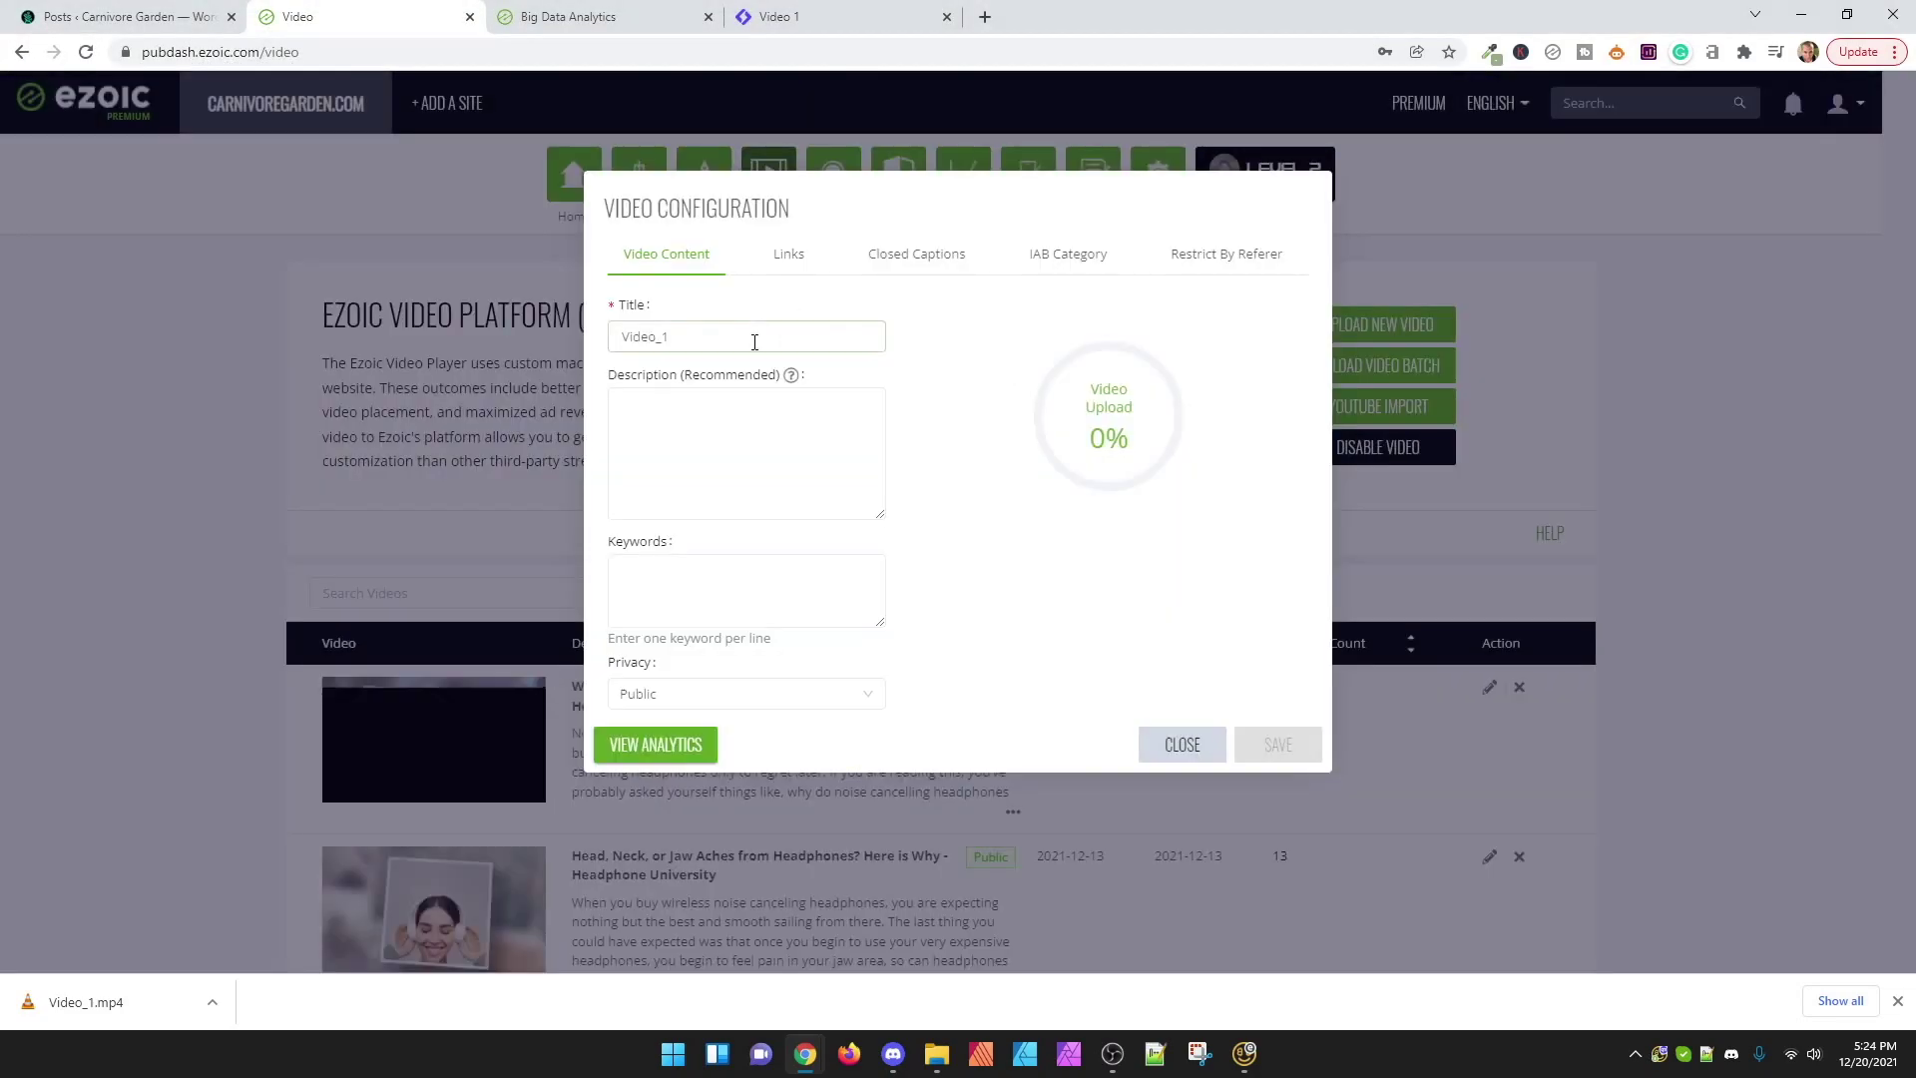
# Step: Replace the uploading video's title with "How Long Until Your Venus Fly Trap is Full Grown"
pyautogui.moveTo(755, 342); pyautogui.dragTo(601, 340)
pyautogui.hotkey('ctrl', 'v')
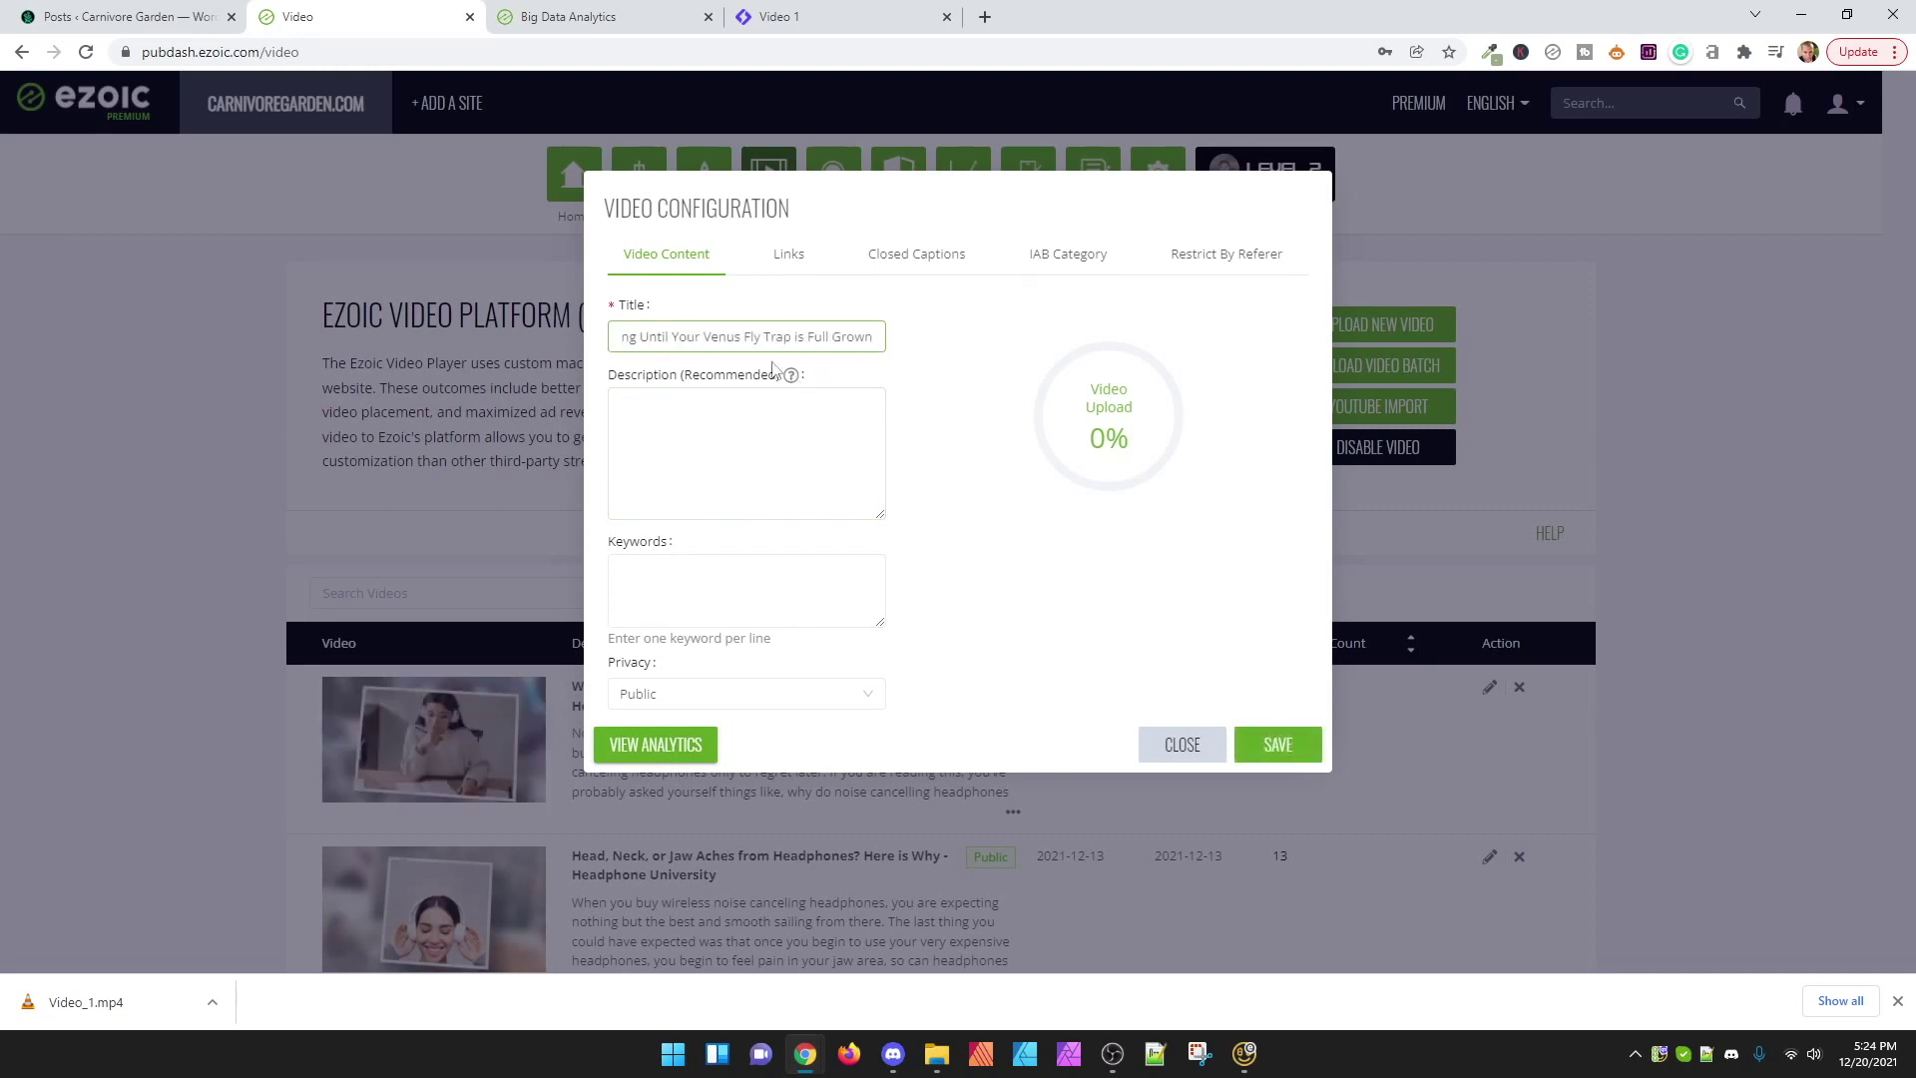
pyautogui.hotkey('ctrl', 'a')
pyautogui.click(772, 393)
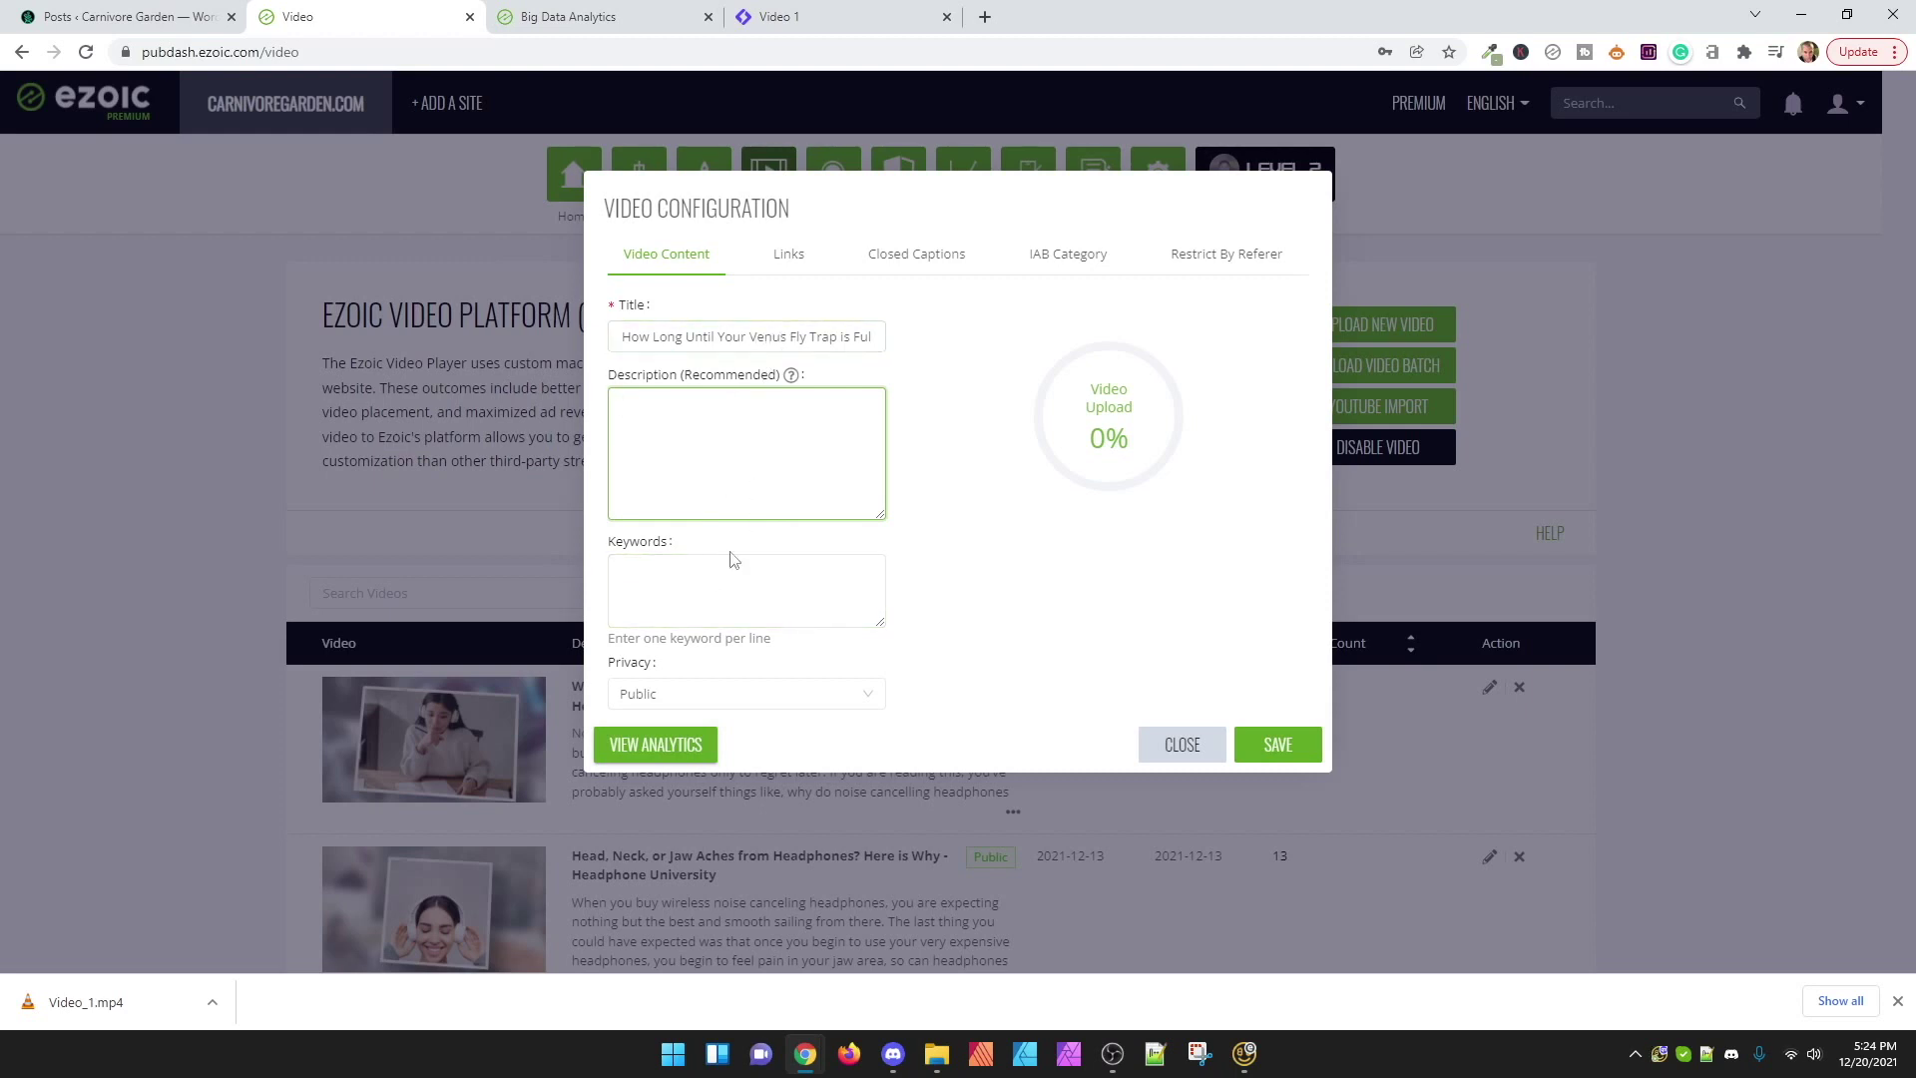
pyautogui.moveTo(791, 379)
pyautogui.click(725, 566)
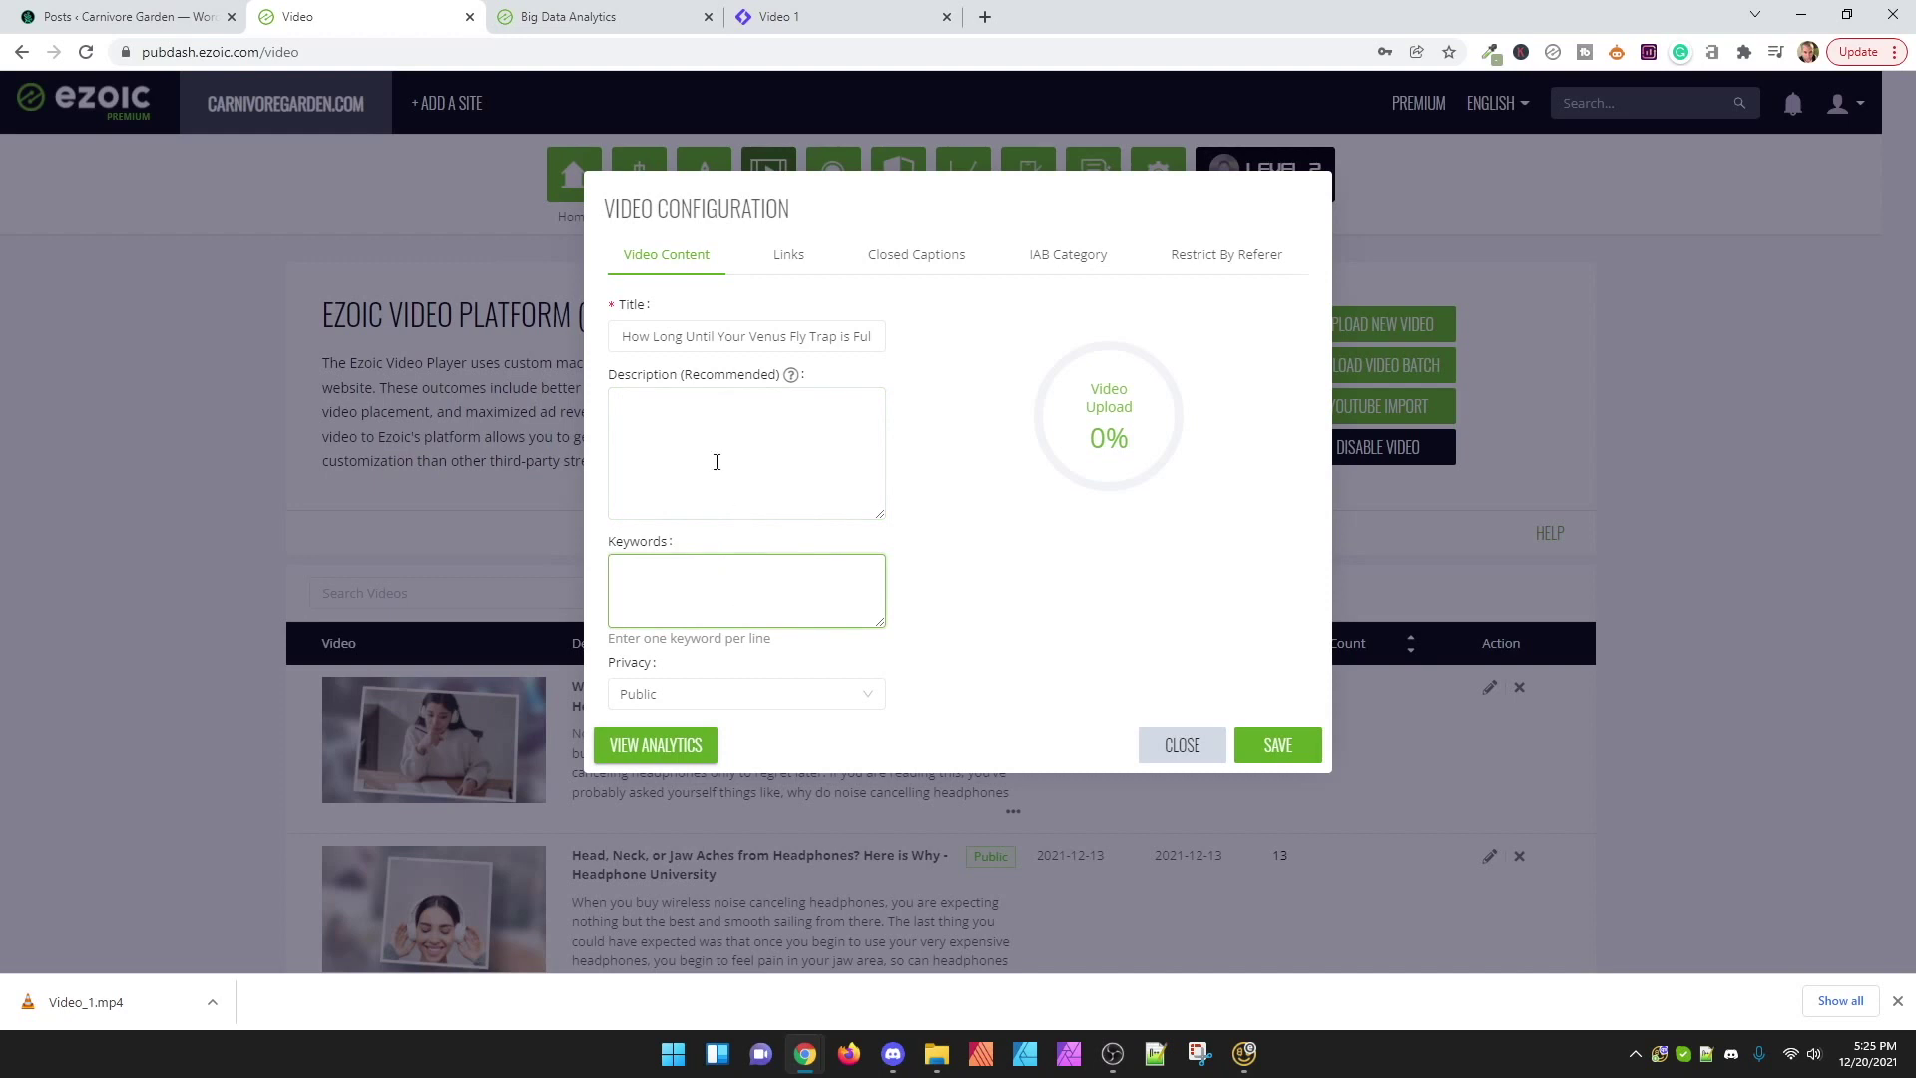
# Step: Search Google in a new tab for the video title "How Long Until Your Venus Fly Trap is Full Grown"
pyautogui.click(724, 335)
pyautogui.hotkey('ctrl', 'a')
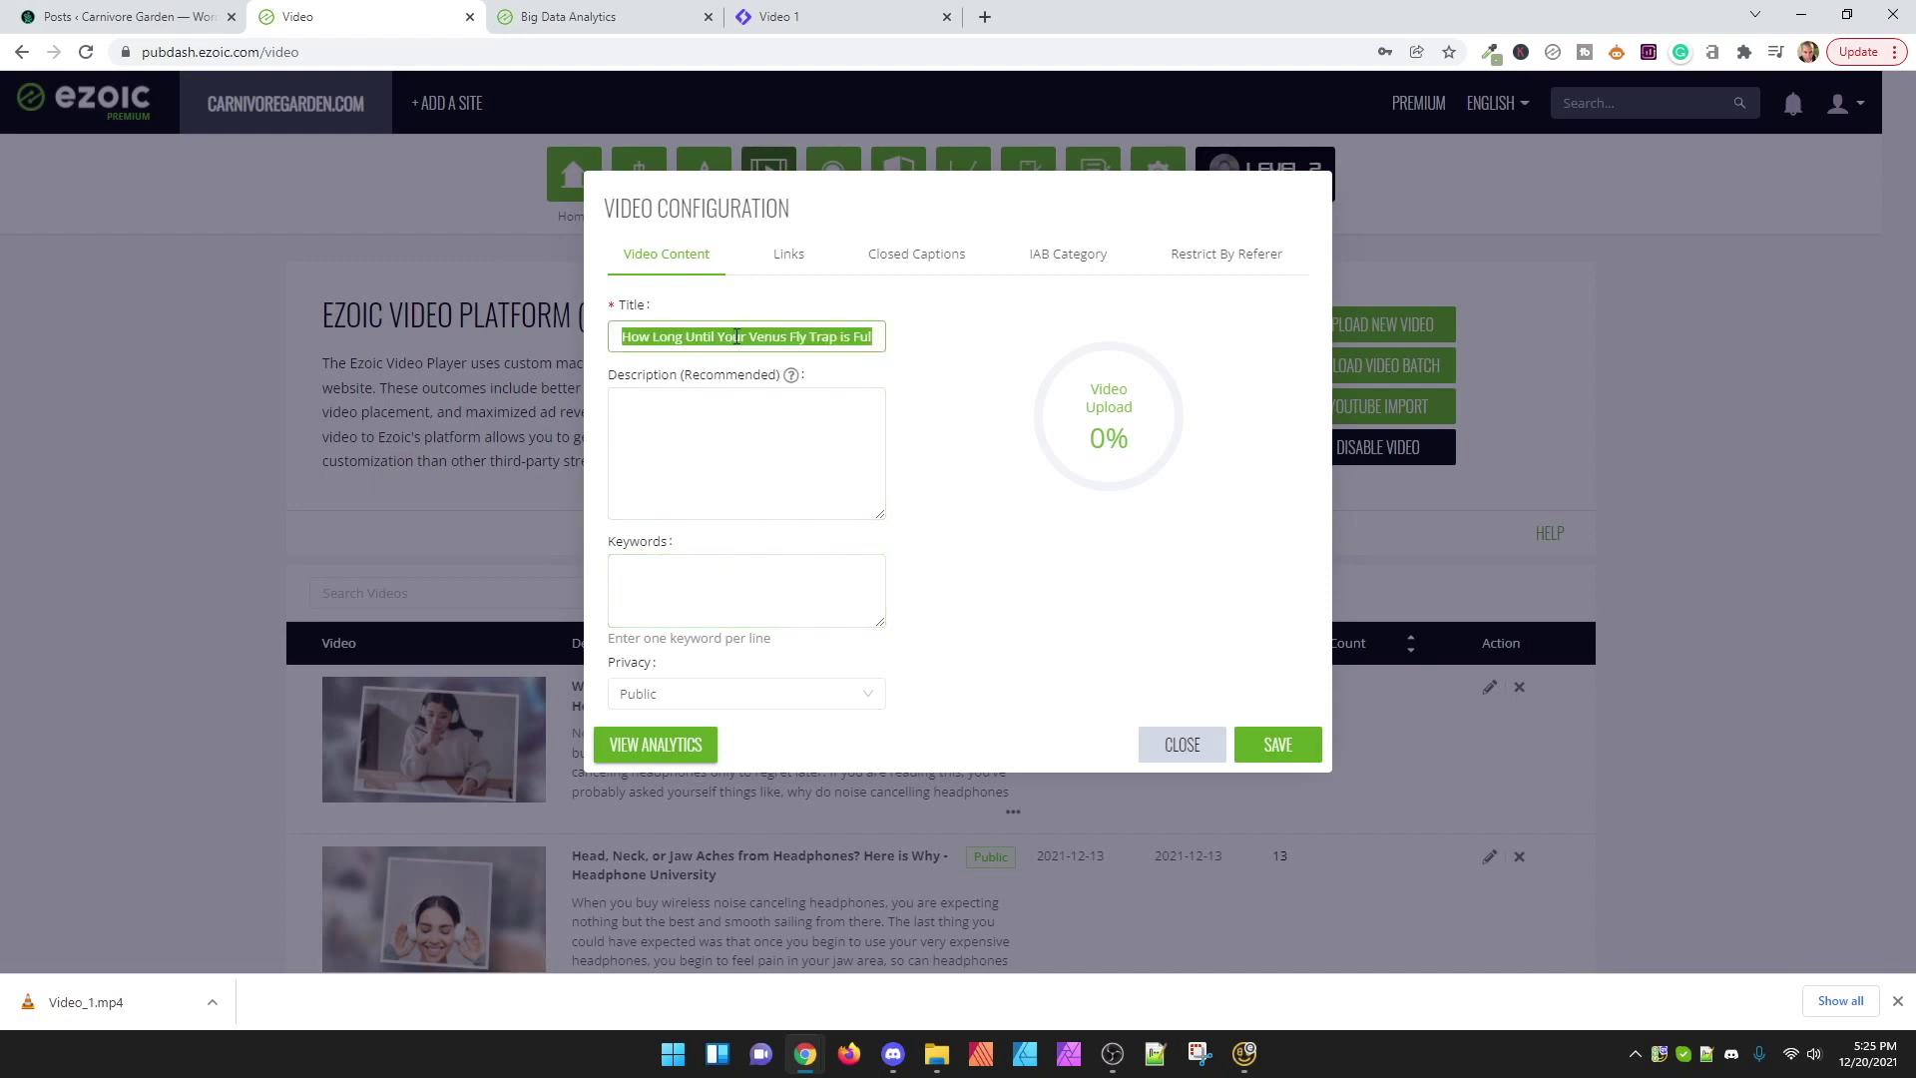
pyautogui.click(986, 16)
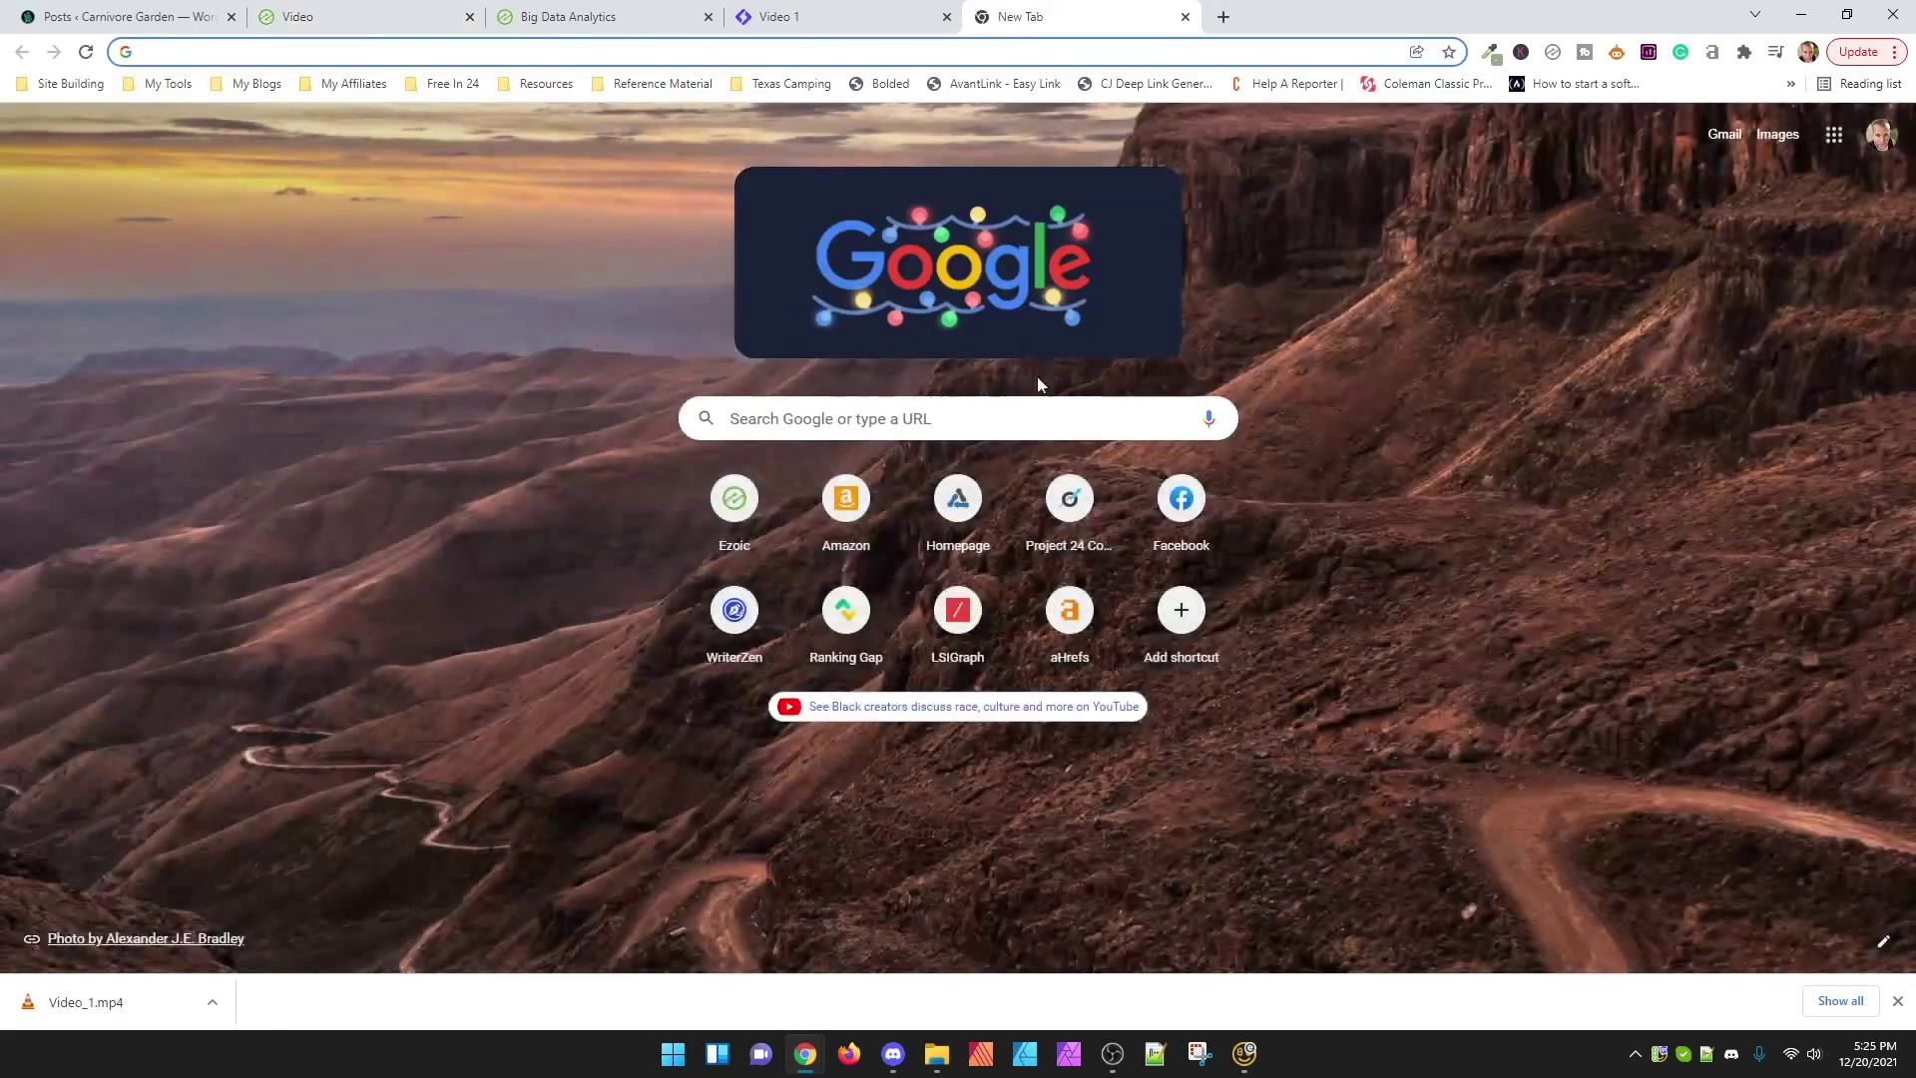
pyautogui.hotkey('ctrl', 'v')
pyautogui.press('Return')
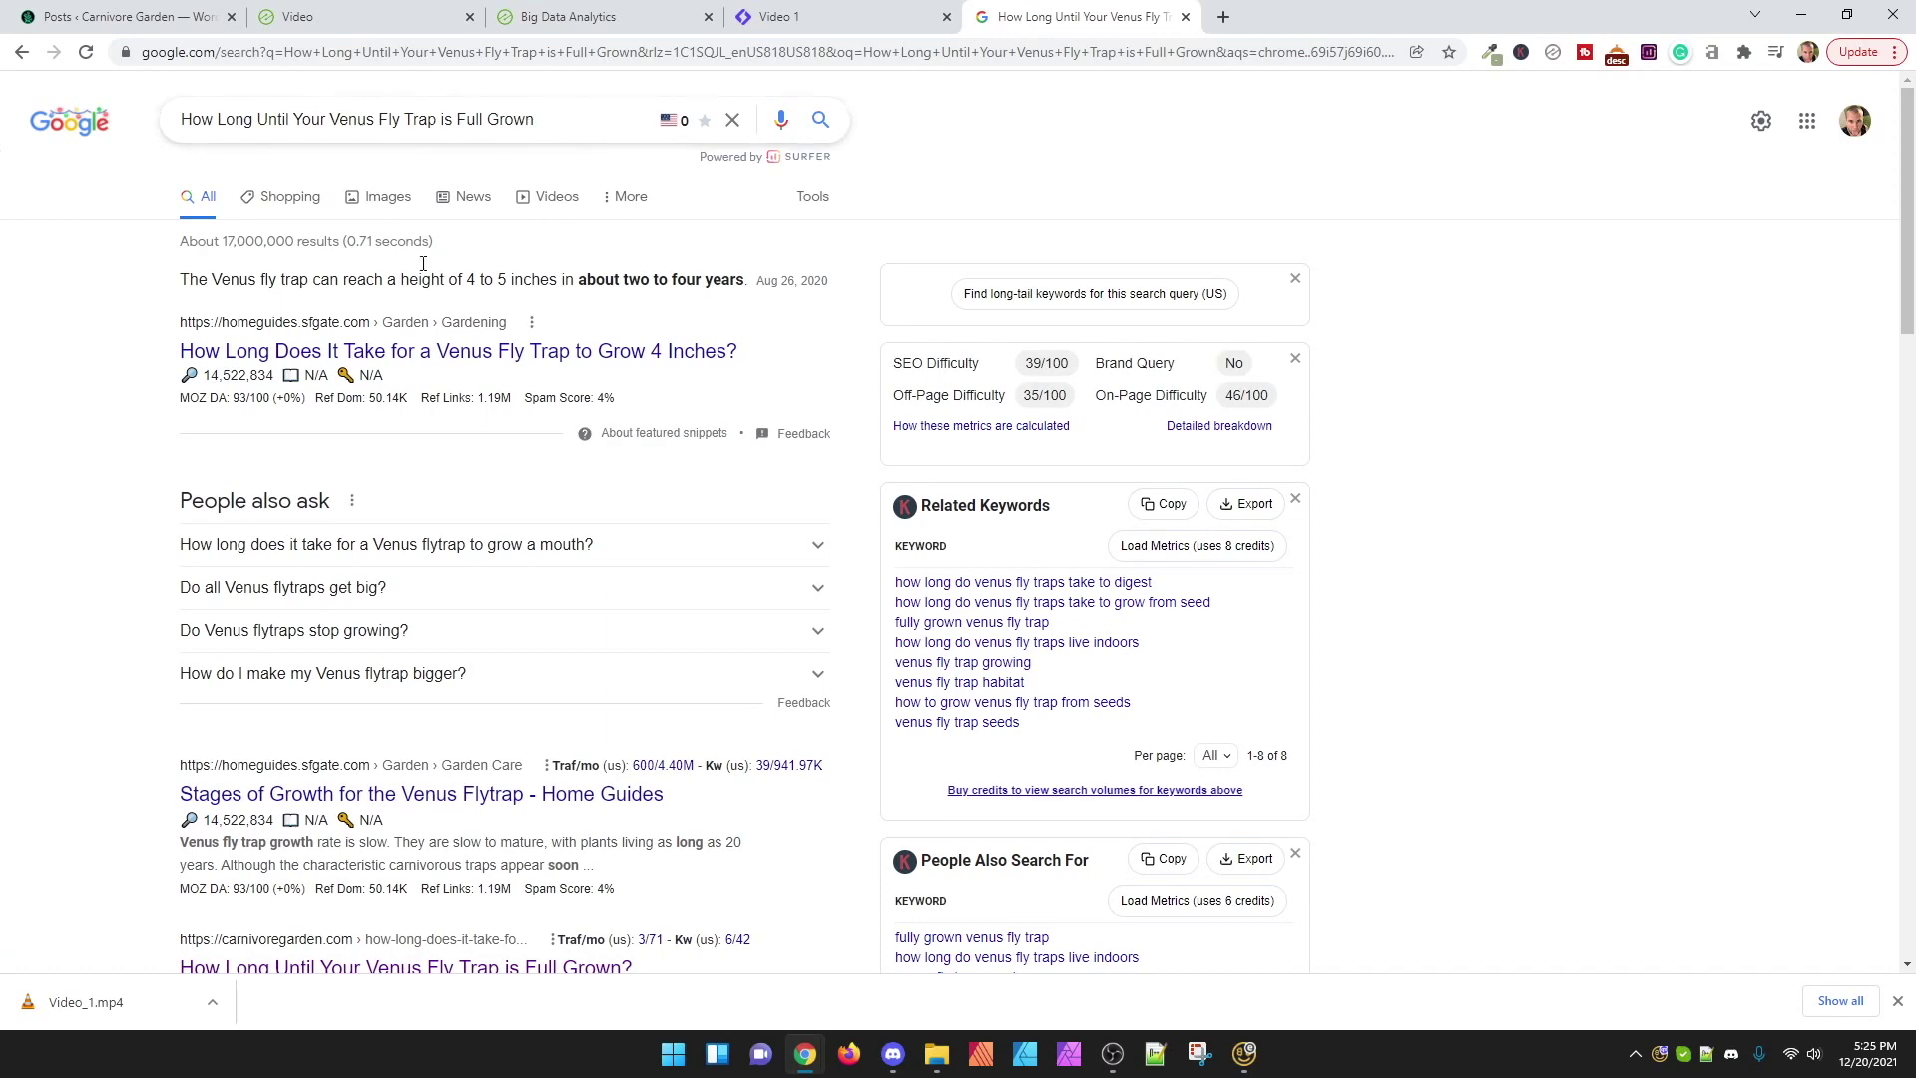
# Step: Copy the related keyword "how long do venus fly traps take to grow from seed" into the Ezoic video's keywords
pyautogui.scroll(-4, 604, 559)
pyautogui.scroll(2, 641, 465)
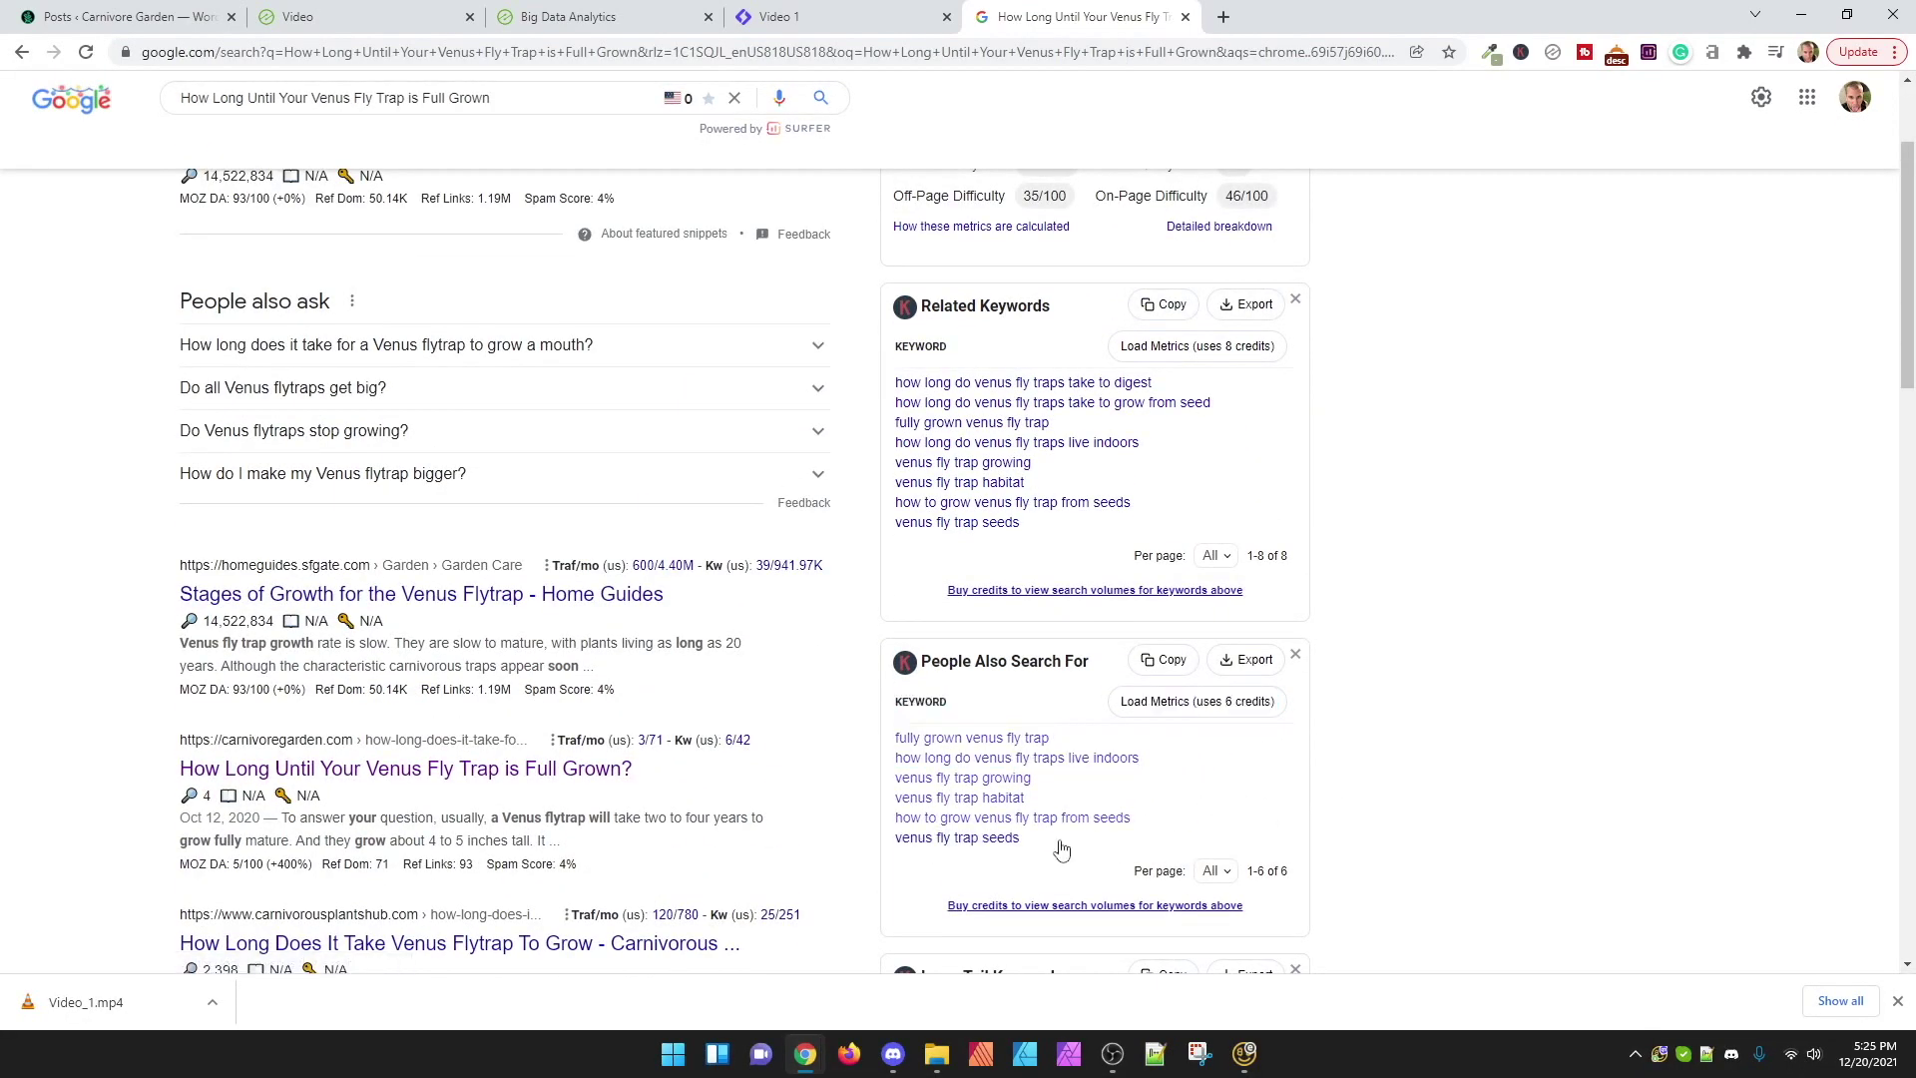
pyautogui.tripleClick(1008, 837)
pyautogui.scroll(2, 1008, 836)
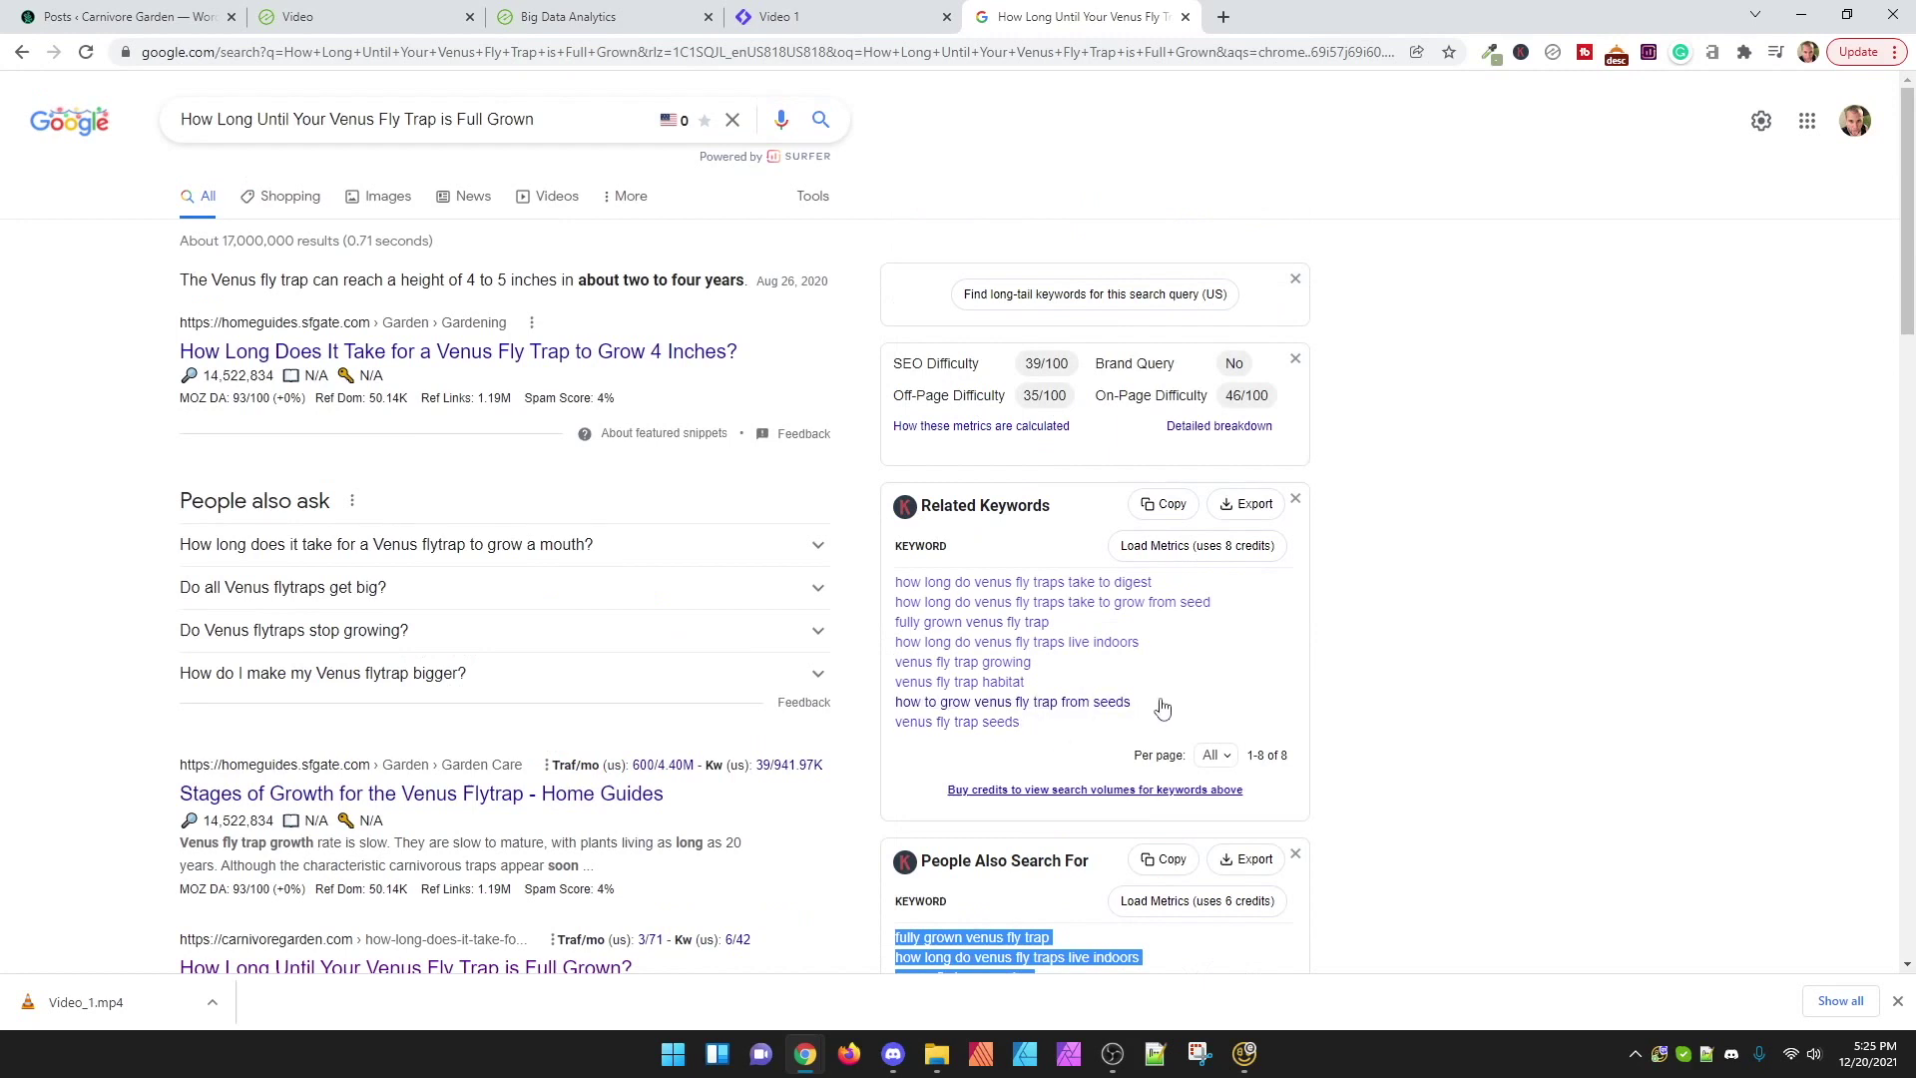
pyautogui.tripleClick(1048, 602)
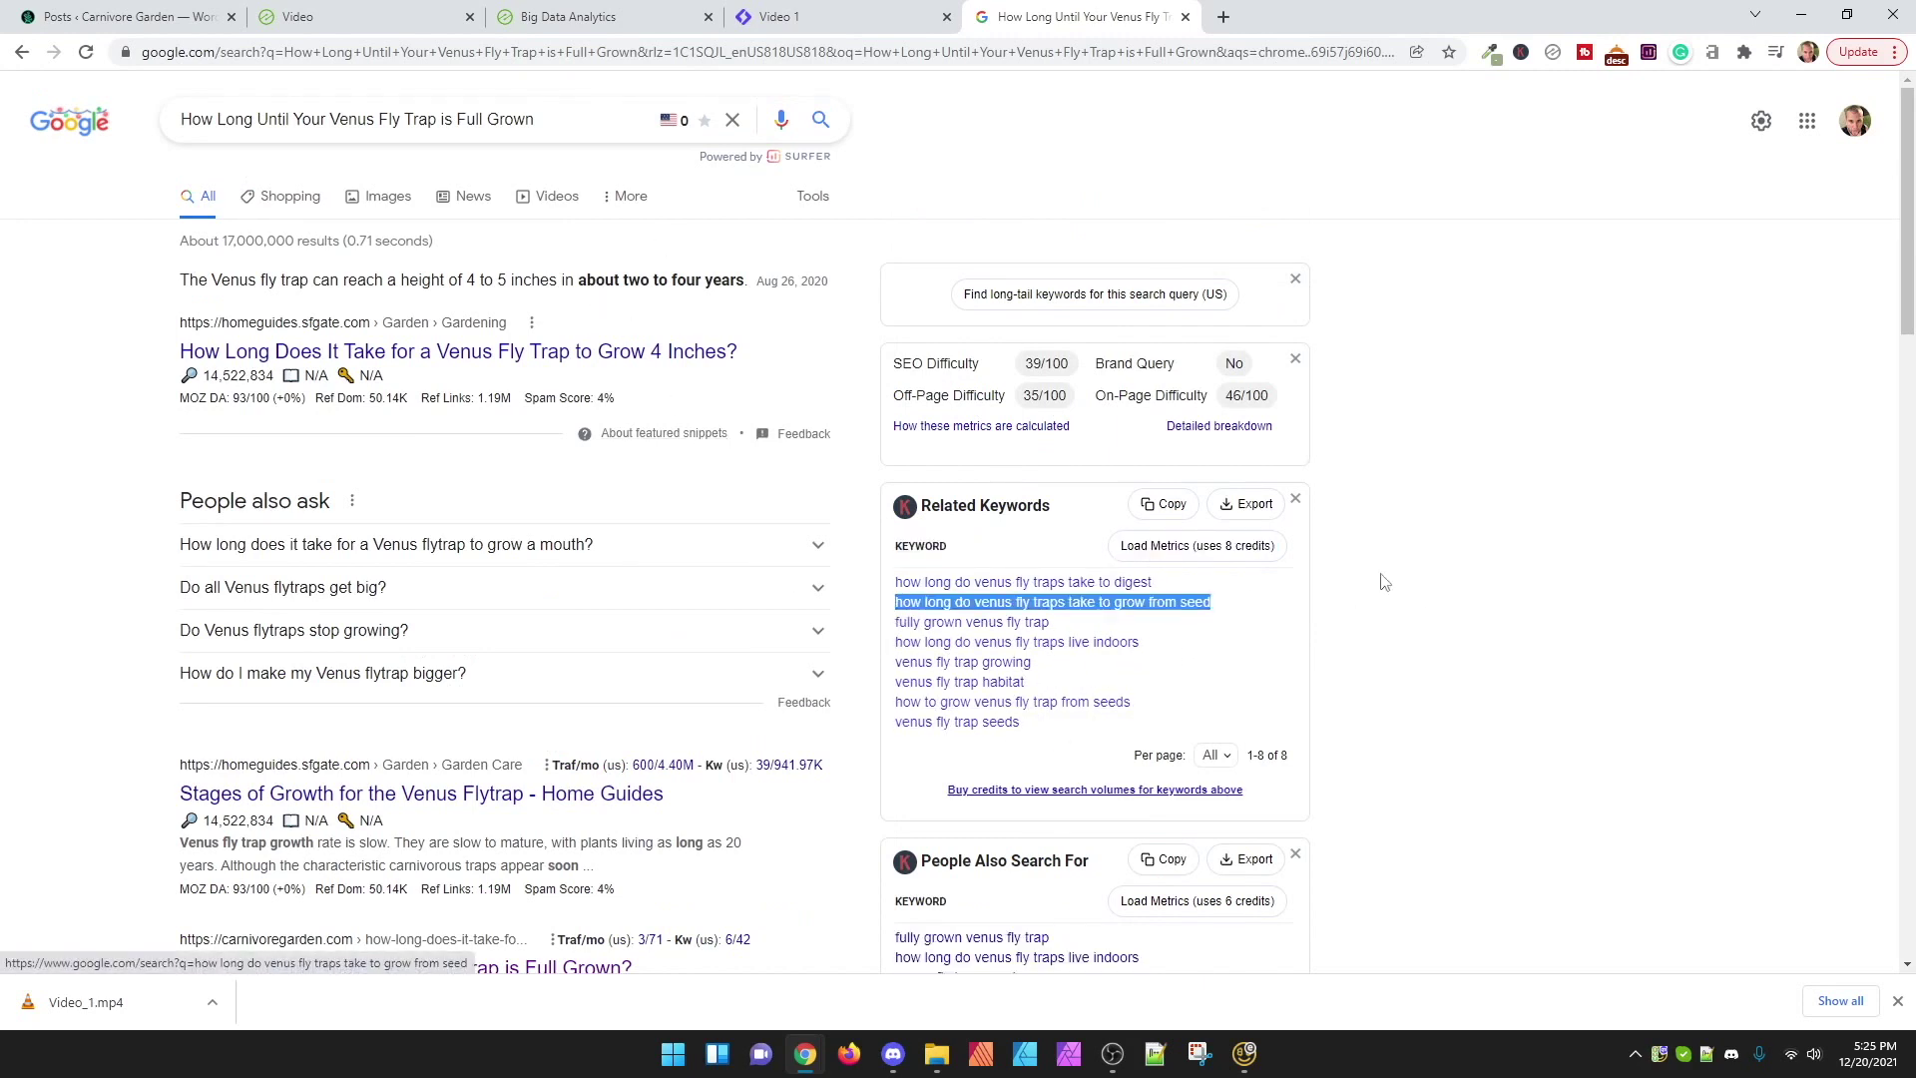
pyautogui.click(339, 17)
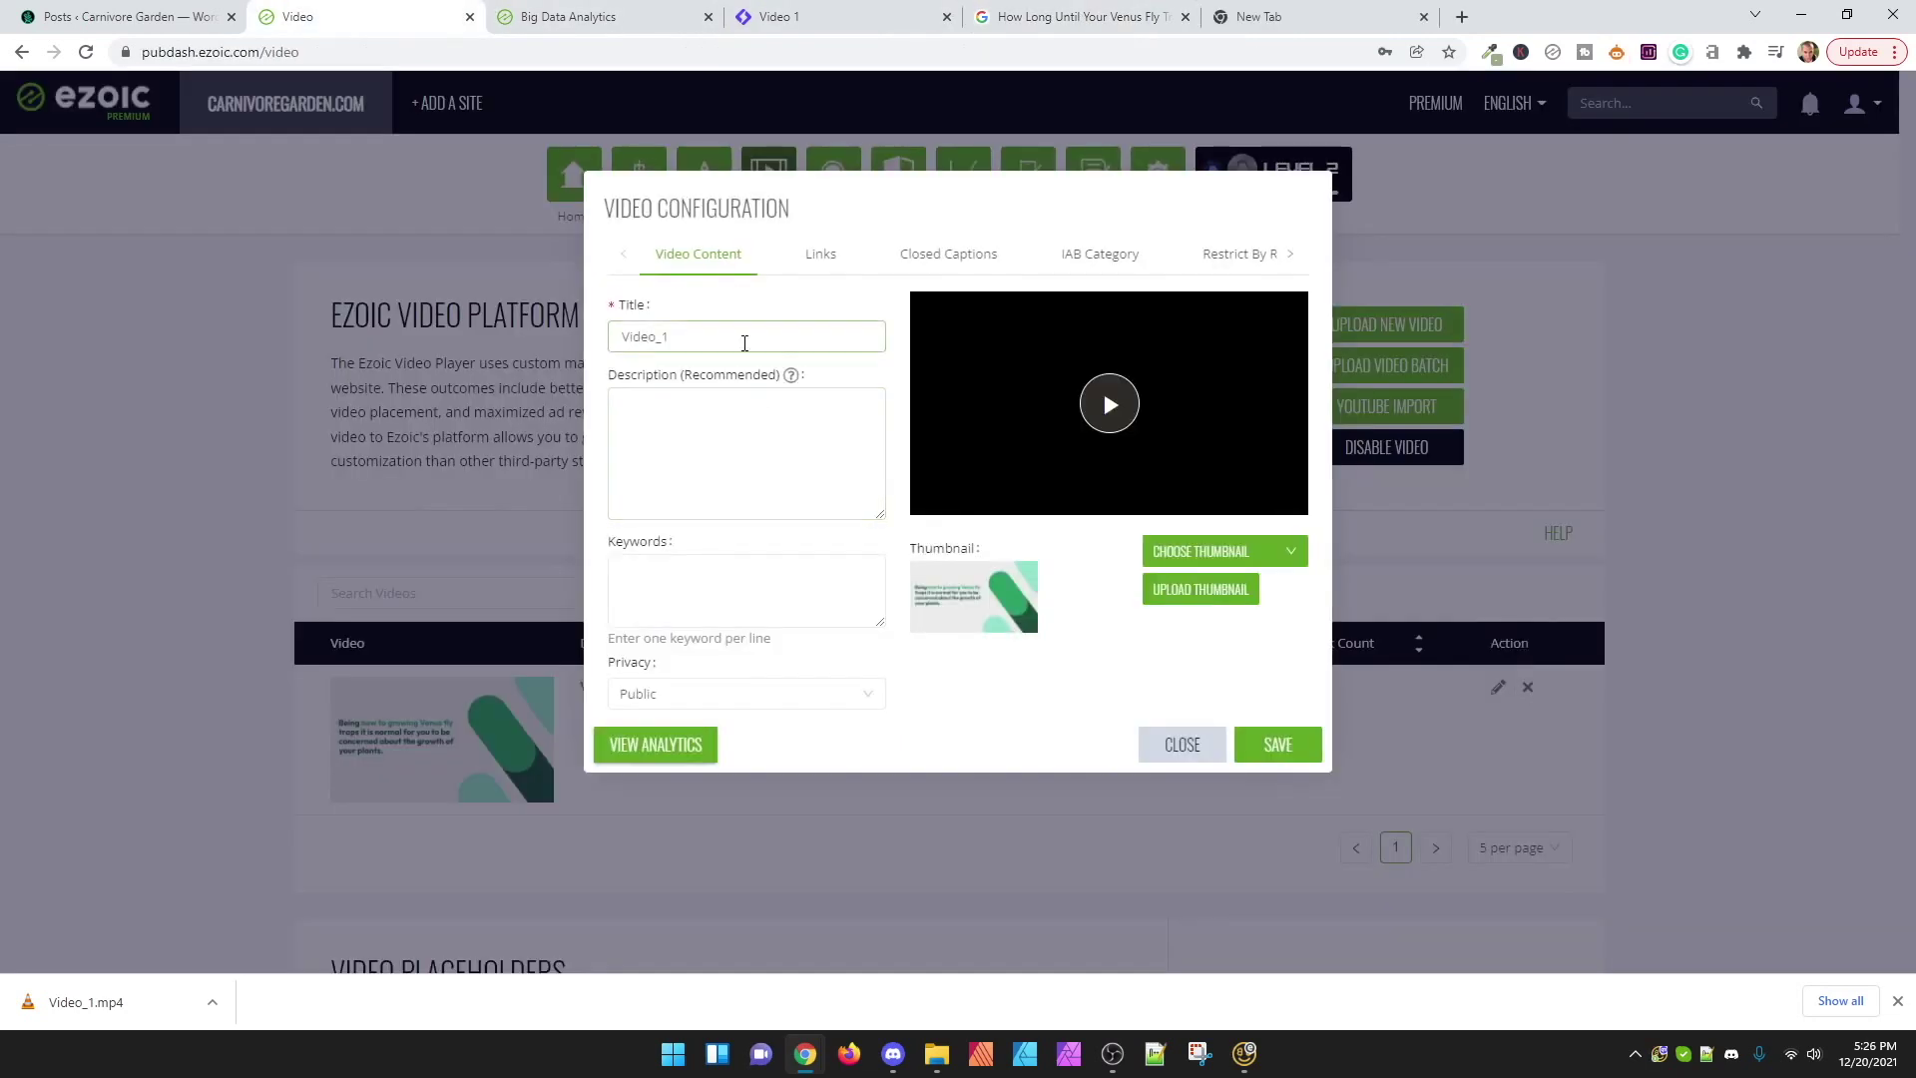
pyautogui.click(757, 454)
pyautogui.click(739, 586)
pyautogui.hotkey('ctrl', 'v')
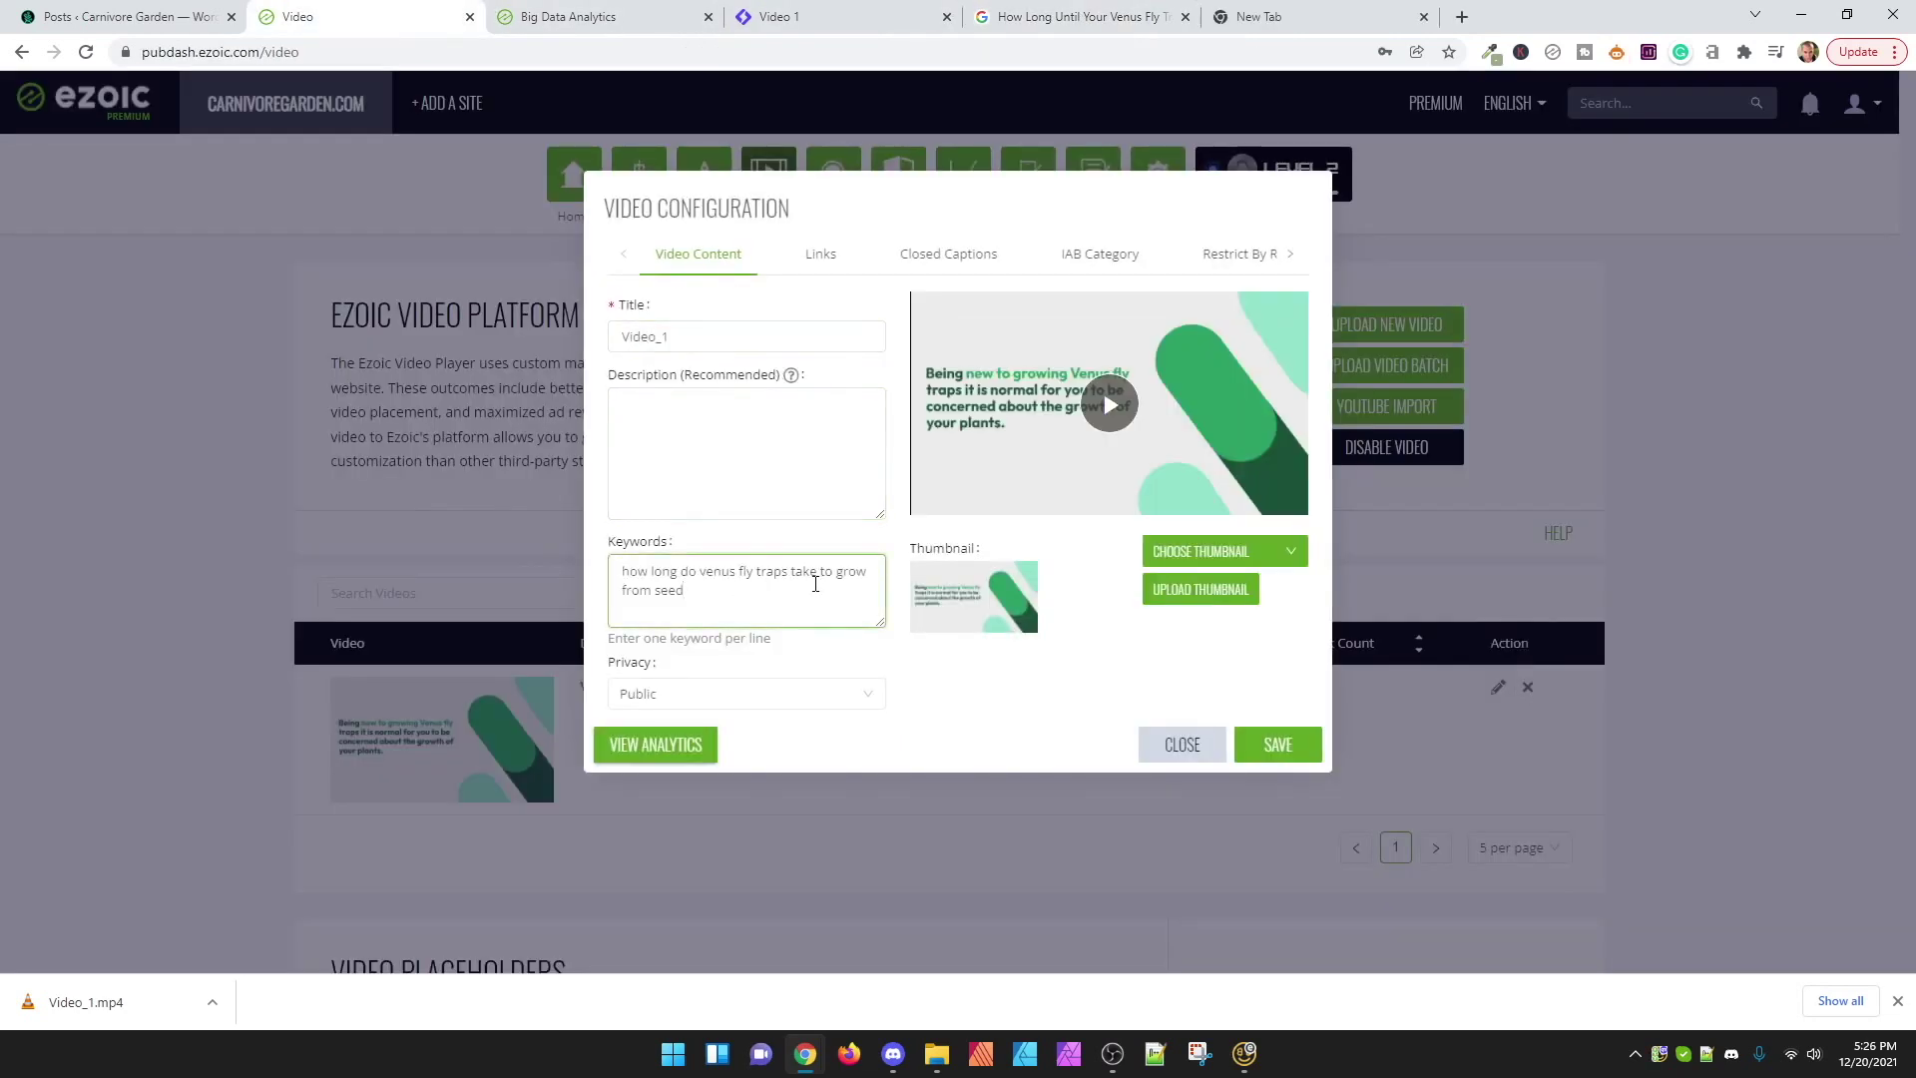
# Step: Copy the Google search query and set it as the video's title, "How Long Until Your Venus Fly Trap is Full Grown"
pyautogui.click(1113, 8)
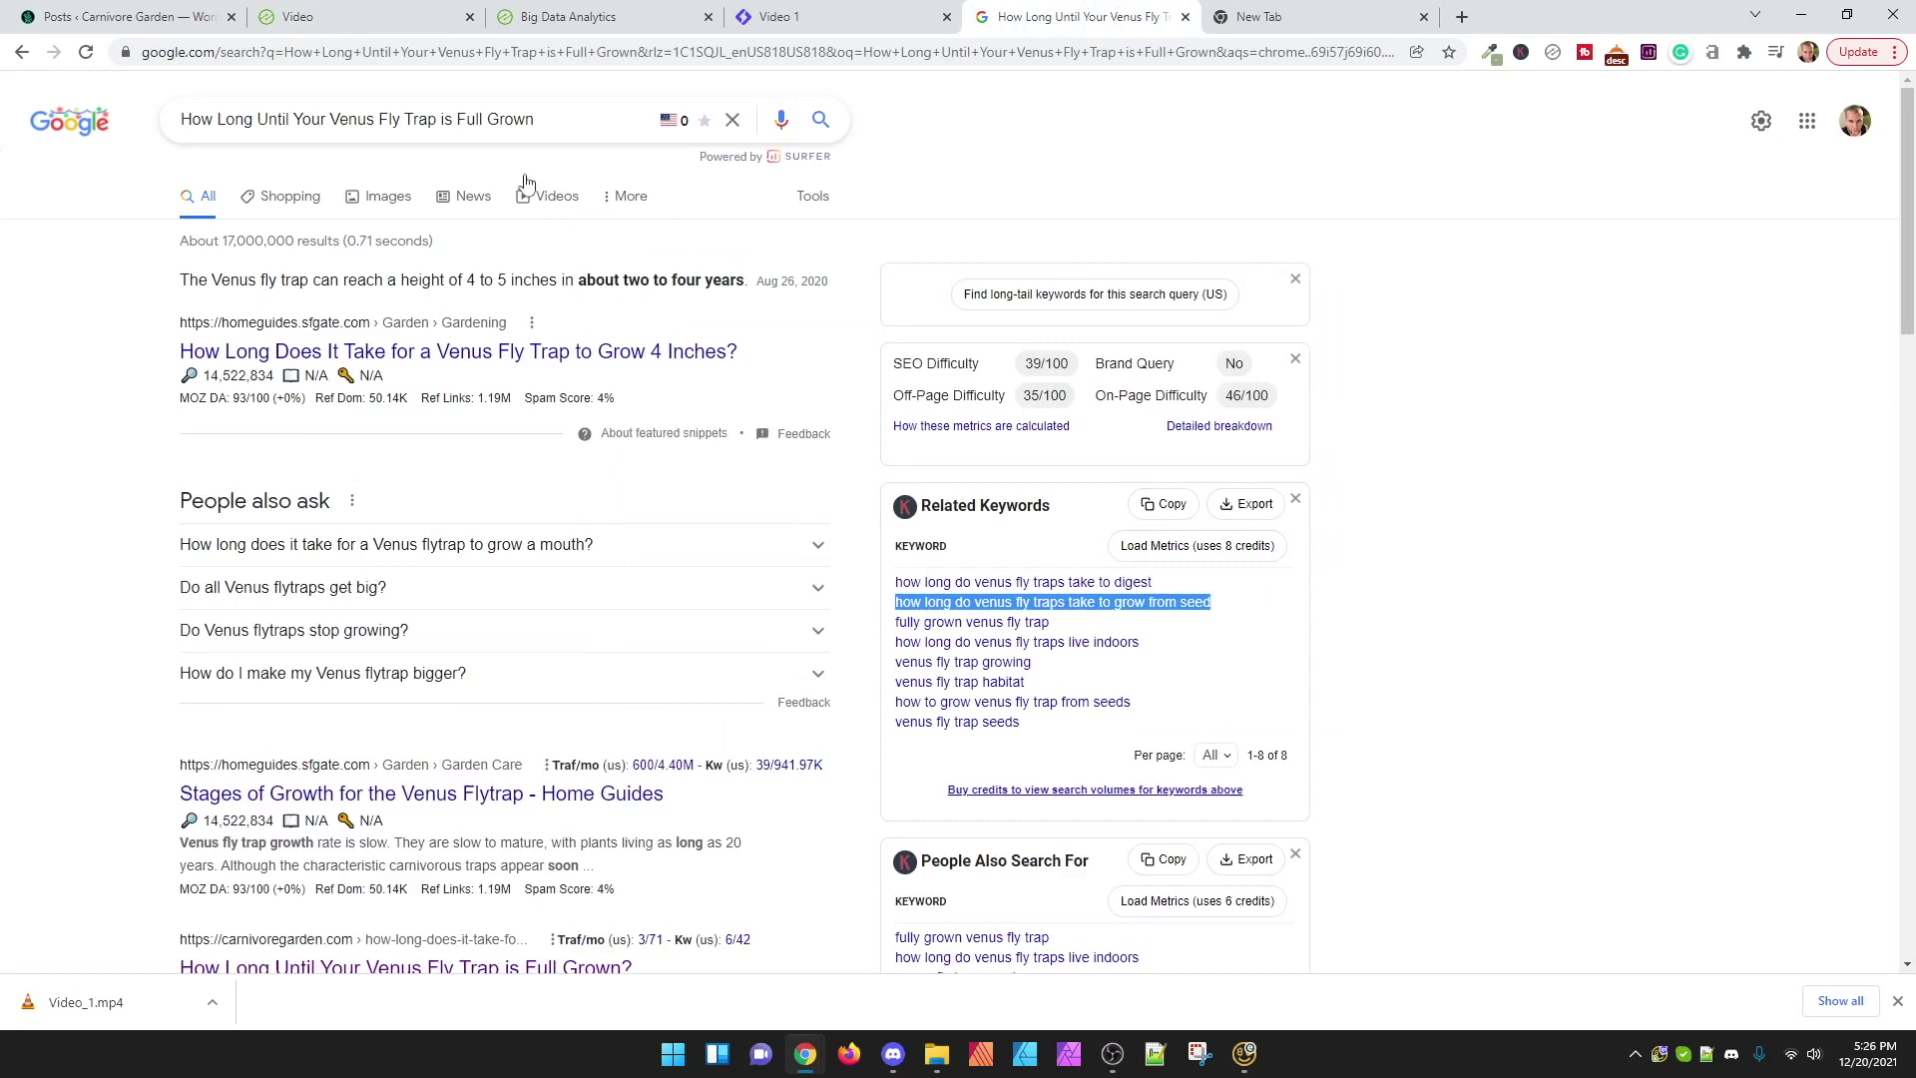
pyautogui.click(479, 119)
pyautogui.tripleClick(479, 118)
pyautogui.click(339, 17)
pyautogui.click(662, 335)
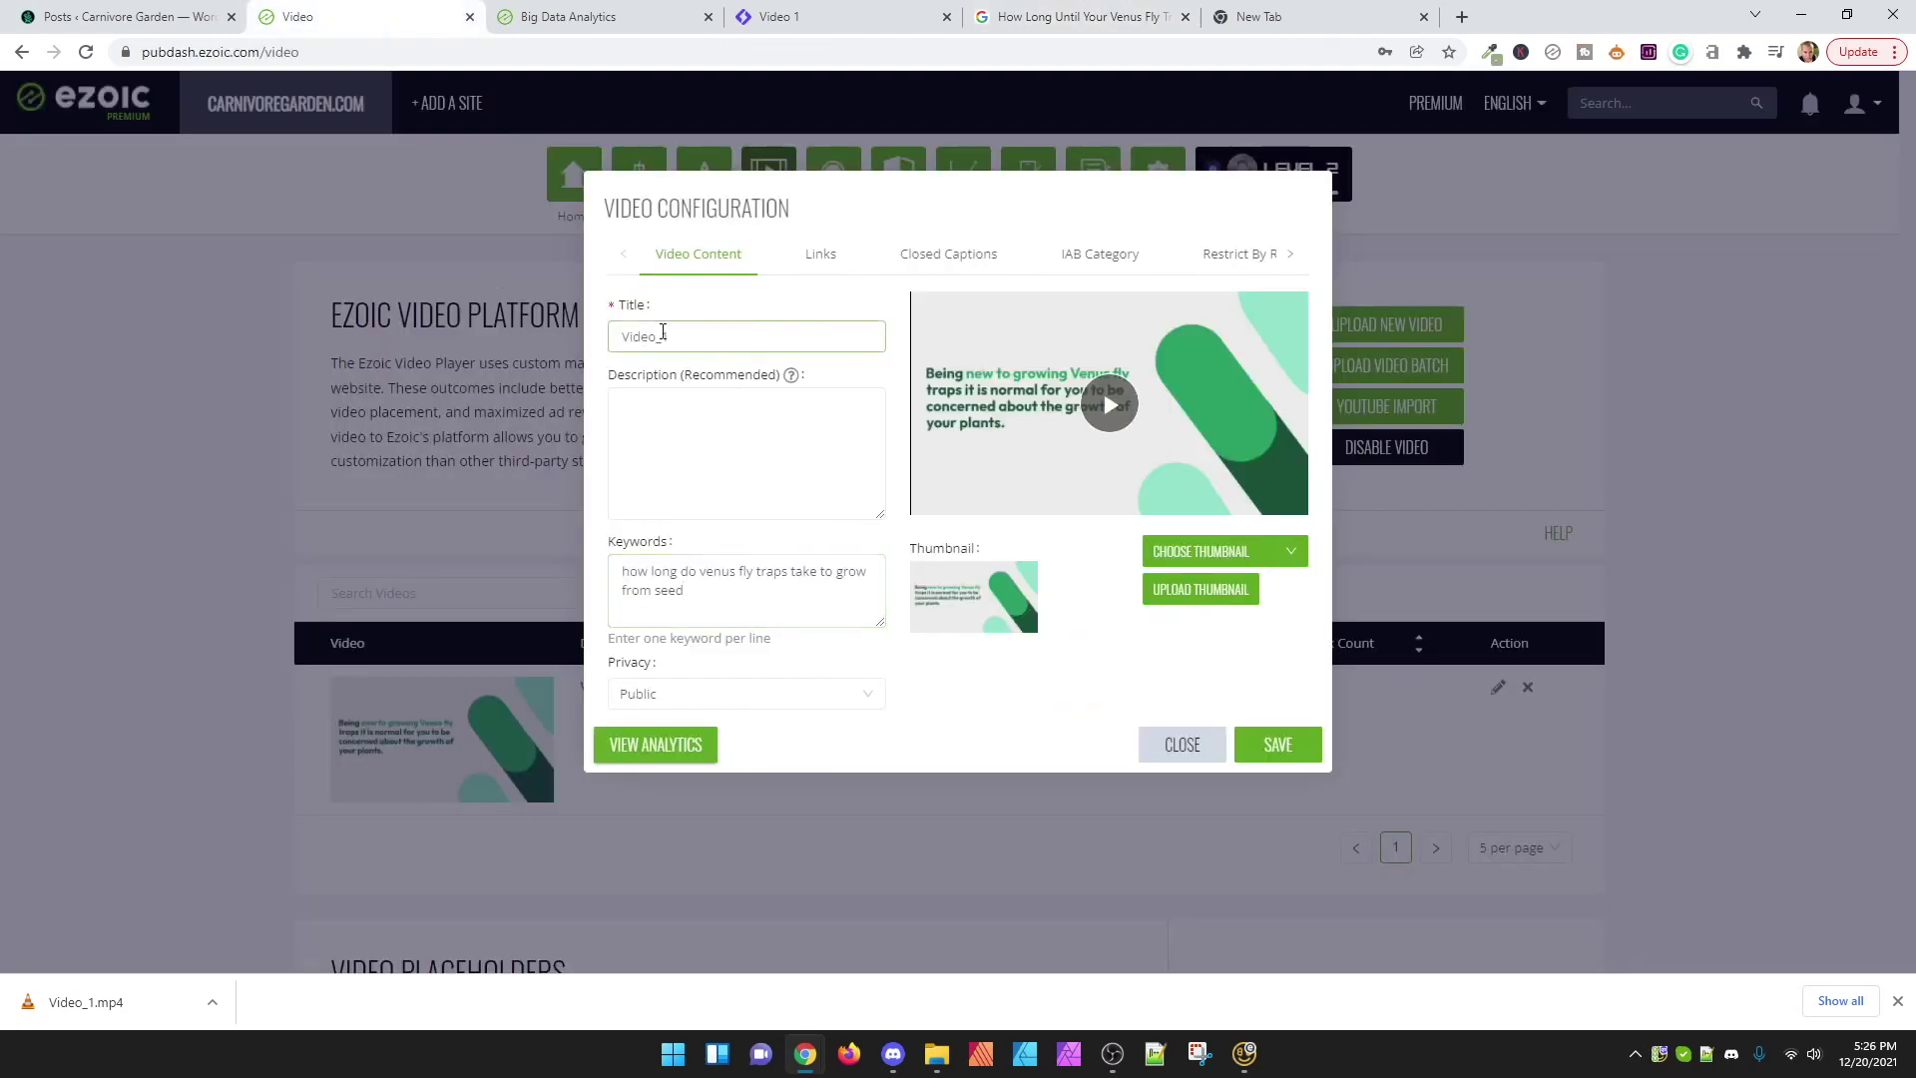
pyautogui.hotkey('ctrl', 'a')
pyautogui.hotkey('ctrl', 'v')
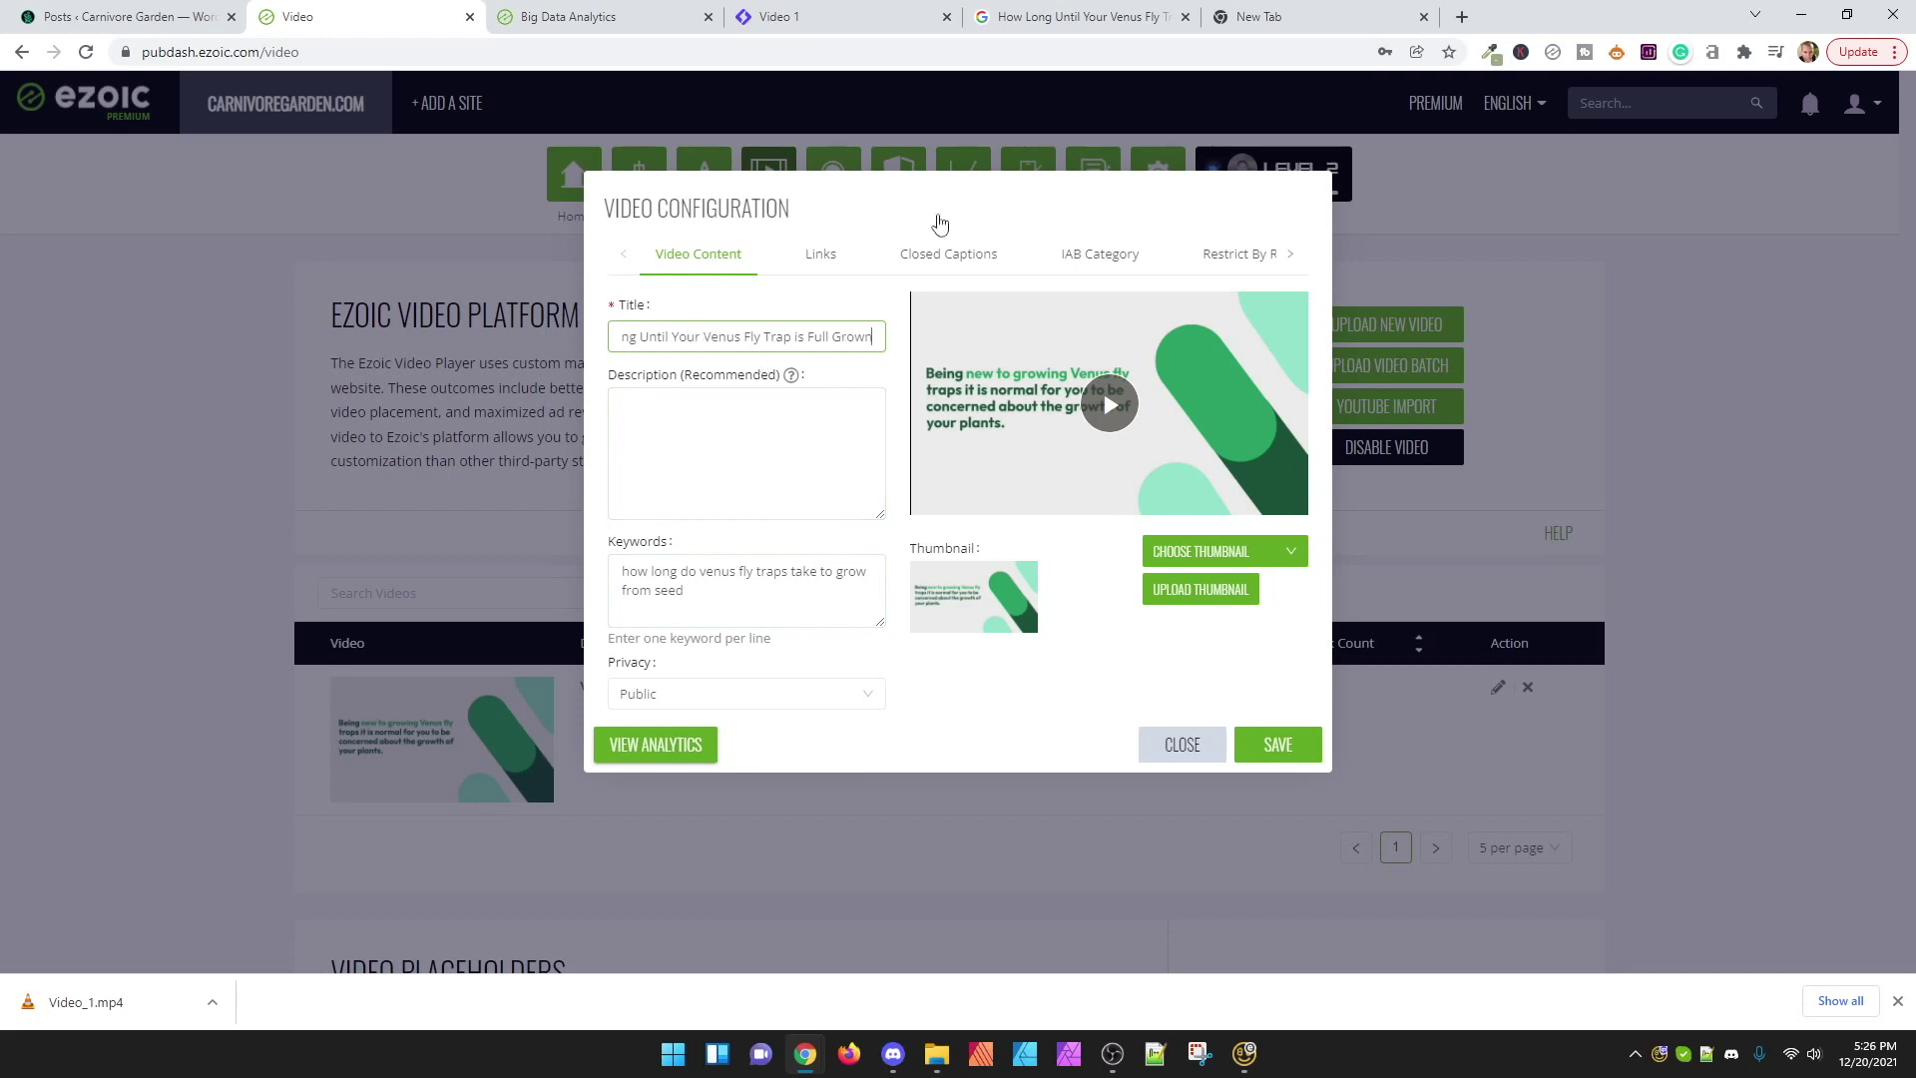
pyautogui.click(784, 584)
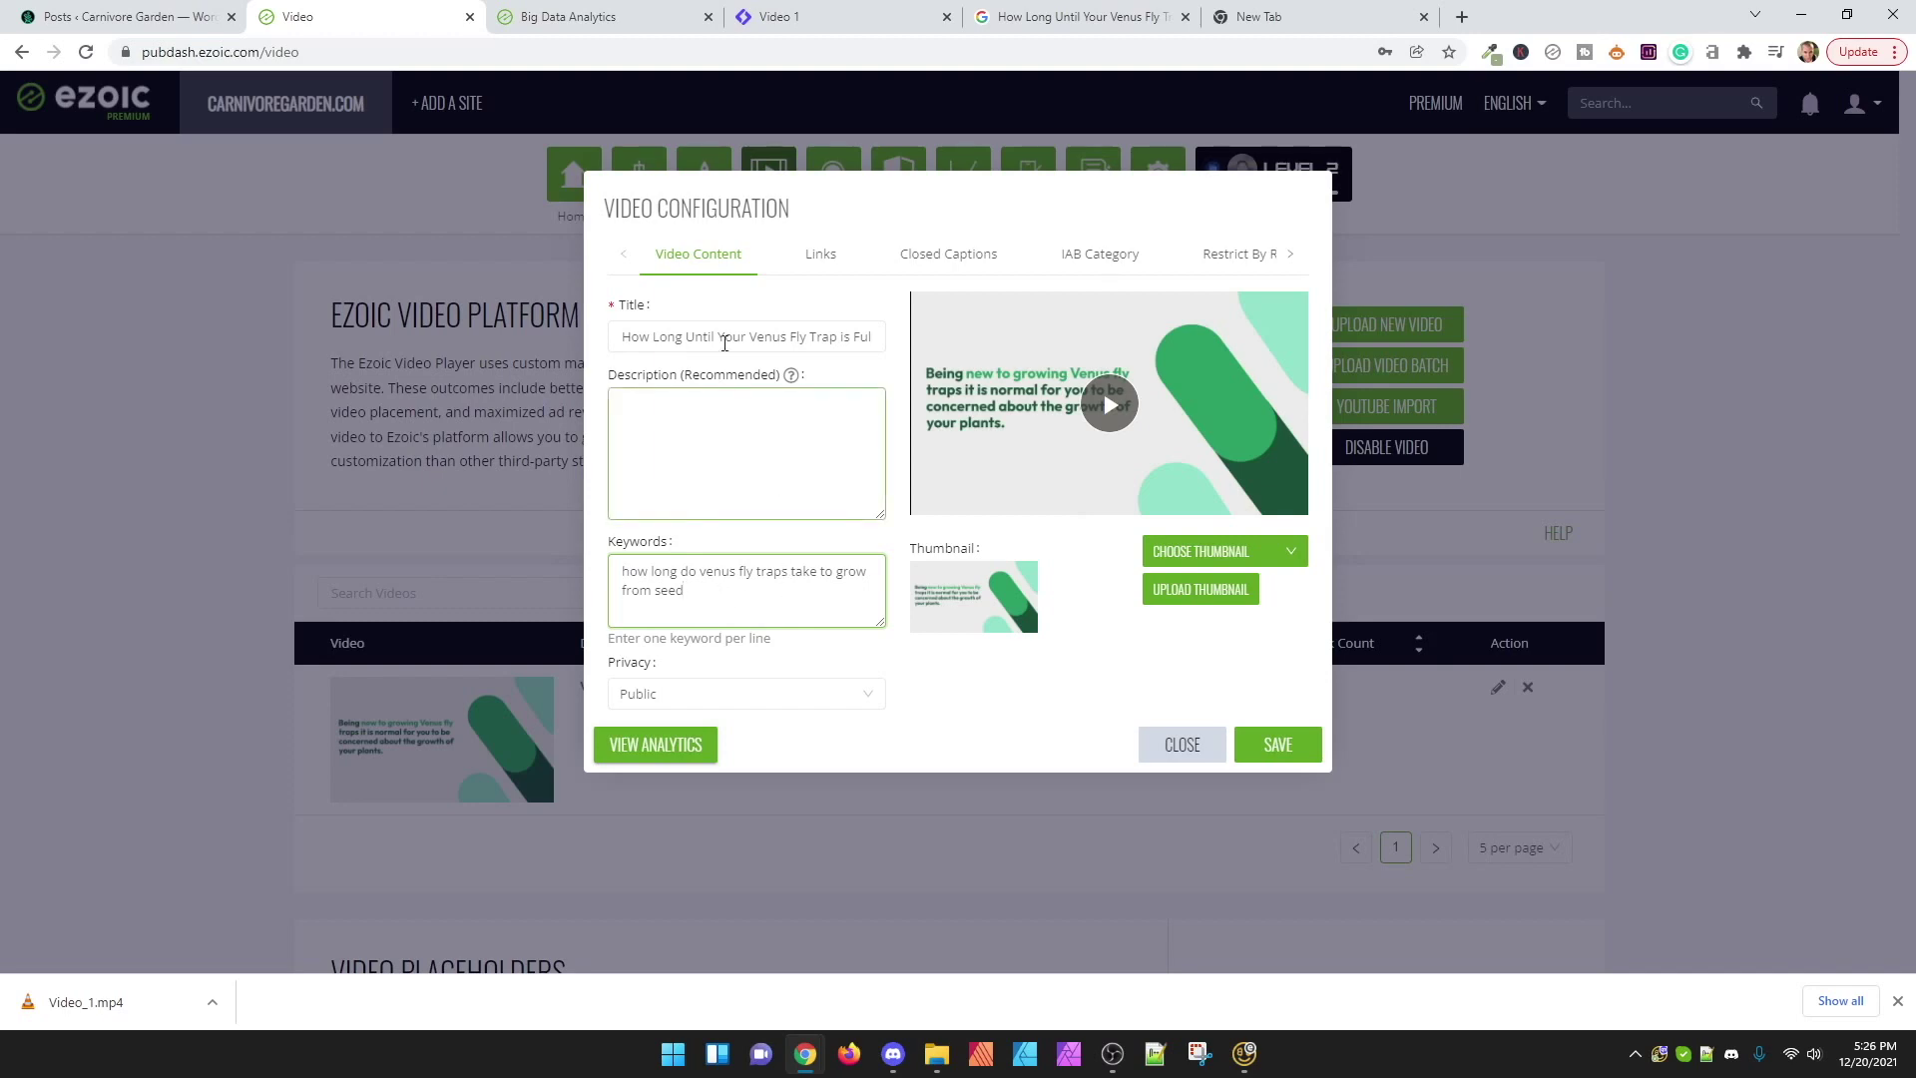
# Step: Examine the related and long-tail keywords and the related searches on the Google results page for the title
pyautogui.moveTo(641, 336); pyautogui.dragTo(878, 337)
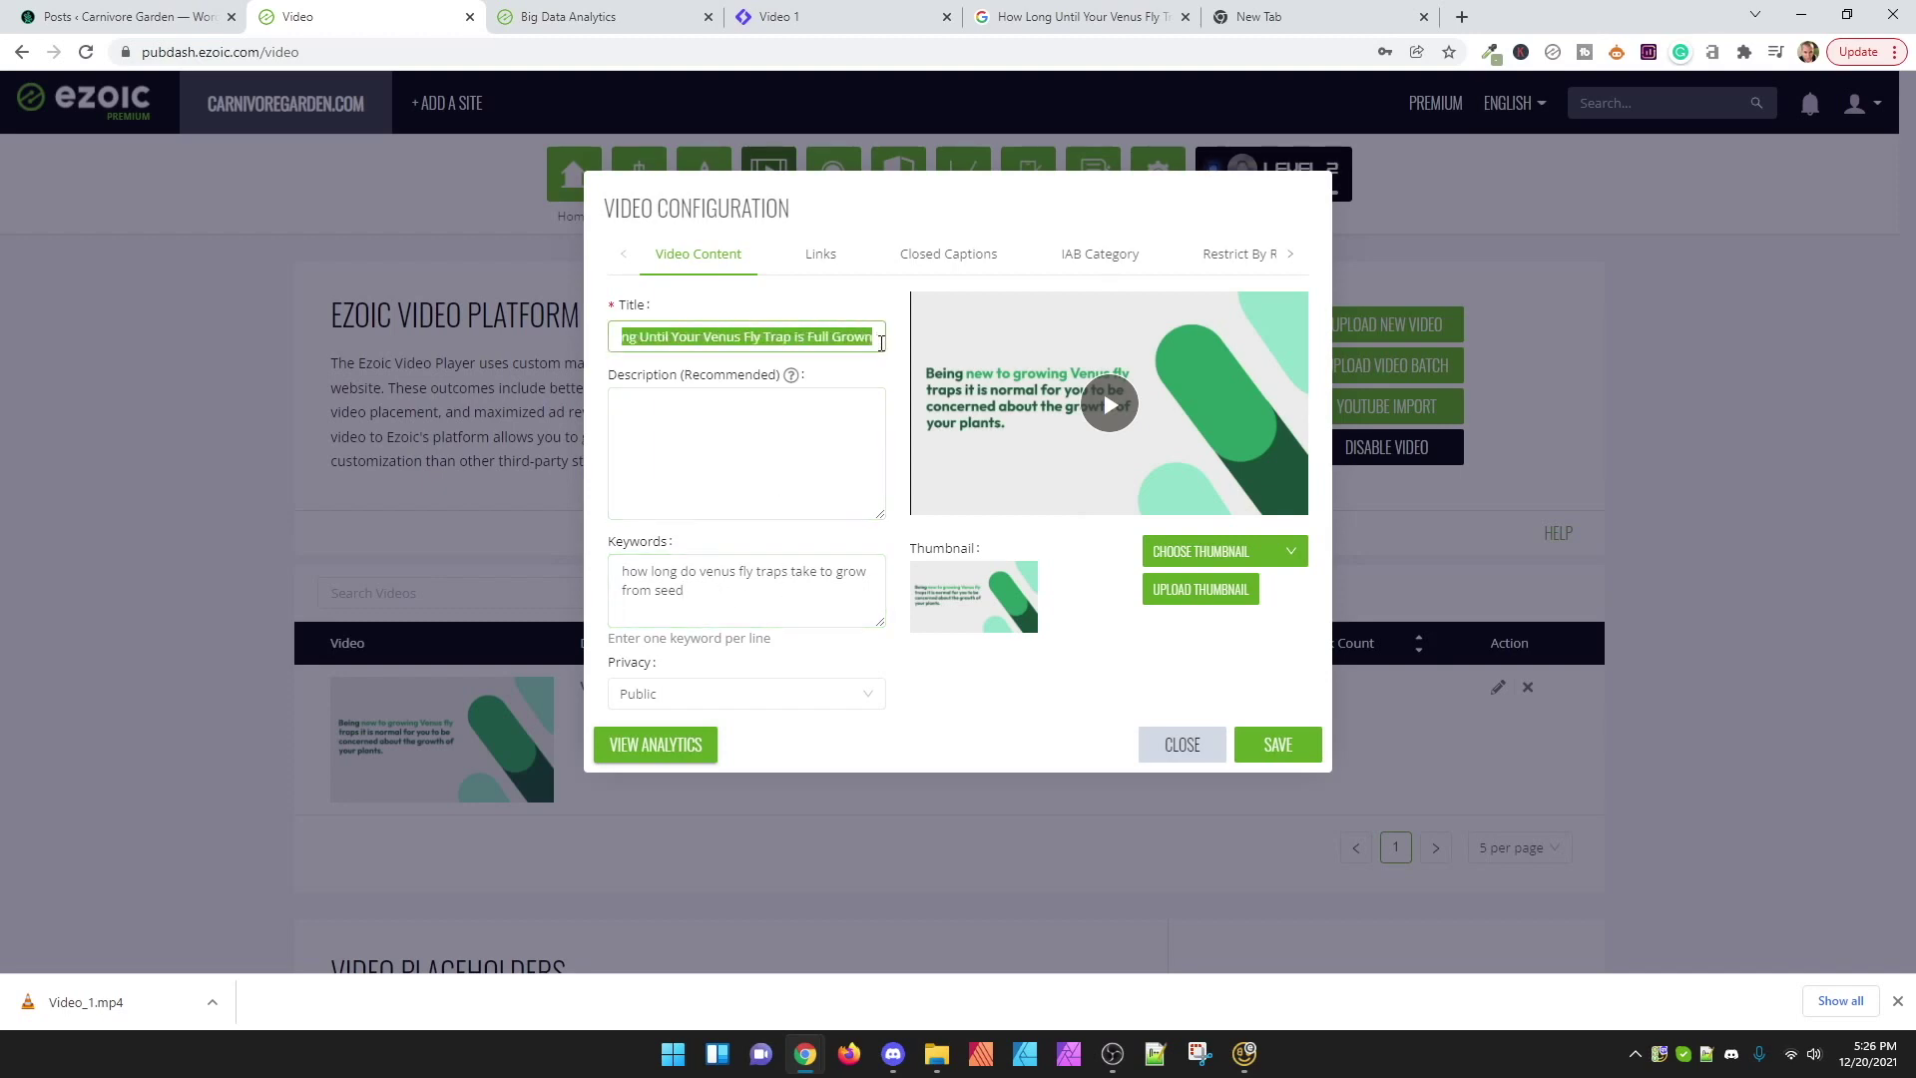
pyautogui.click(844, 336)
pyautogui.hotkey('ctrl', 'shift', 'Tab')
pyautogui.hotkey('ctrl', 'shift', 'Tab')
pyautogui.hotkey('ctrl', 'shift', 'Tab')
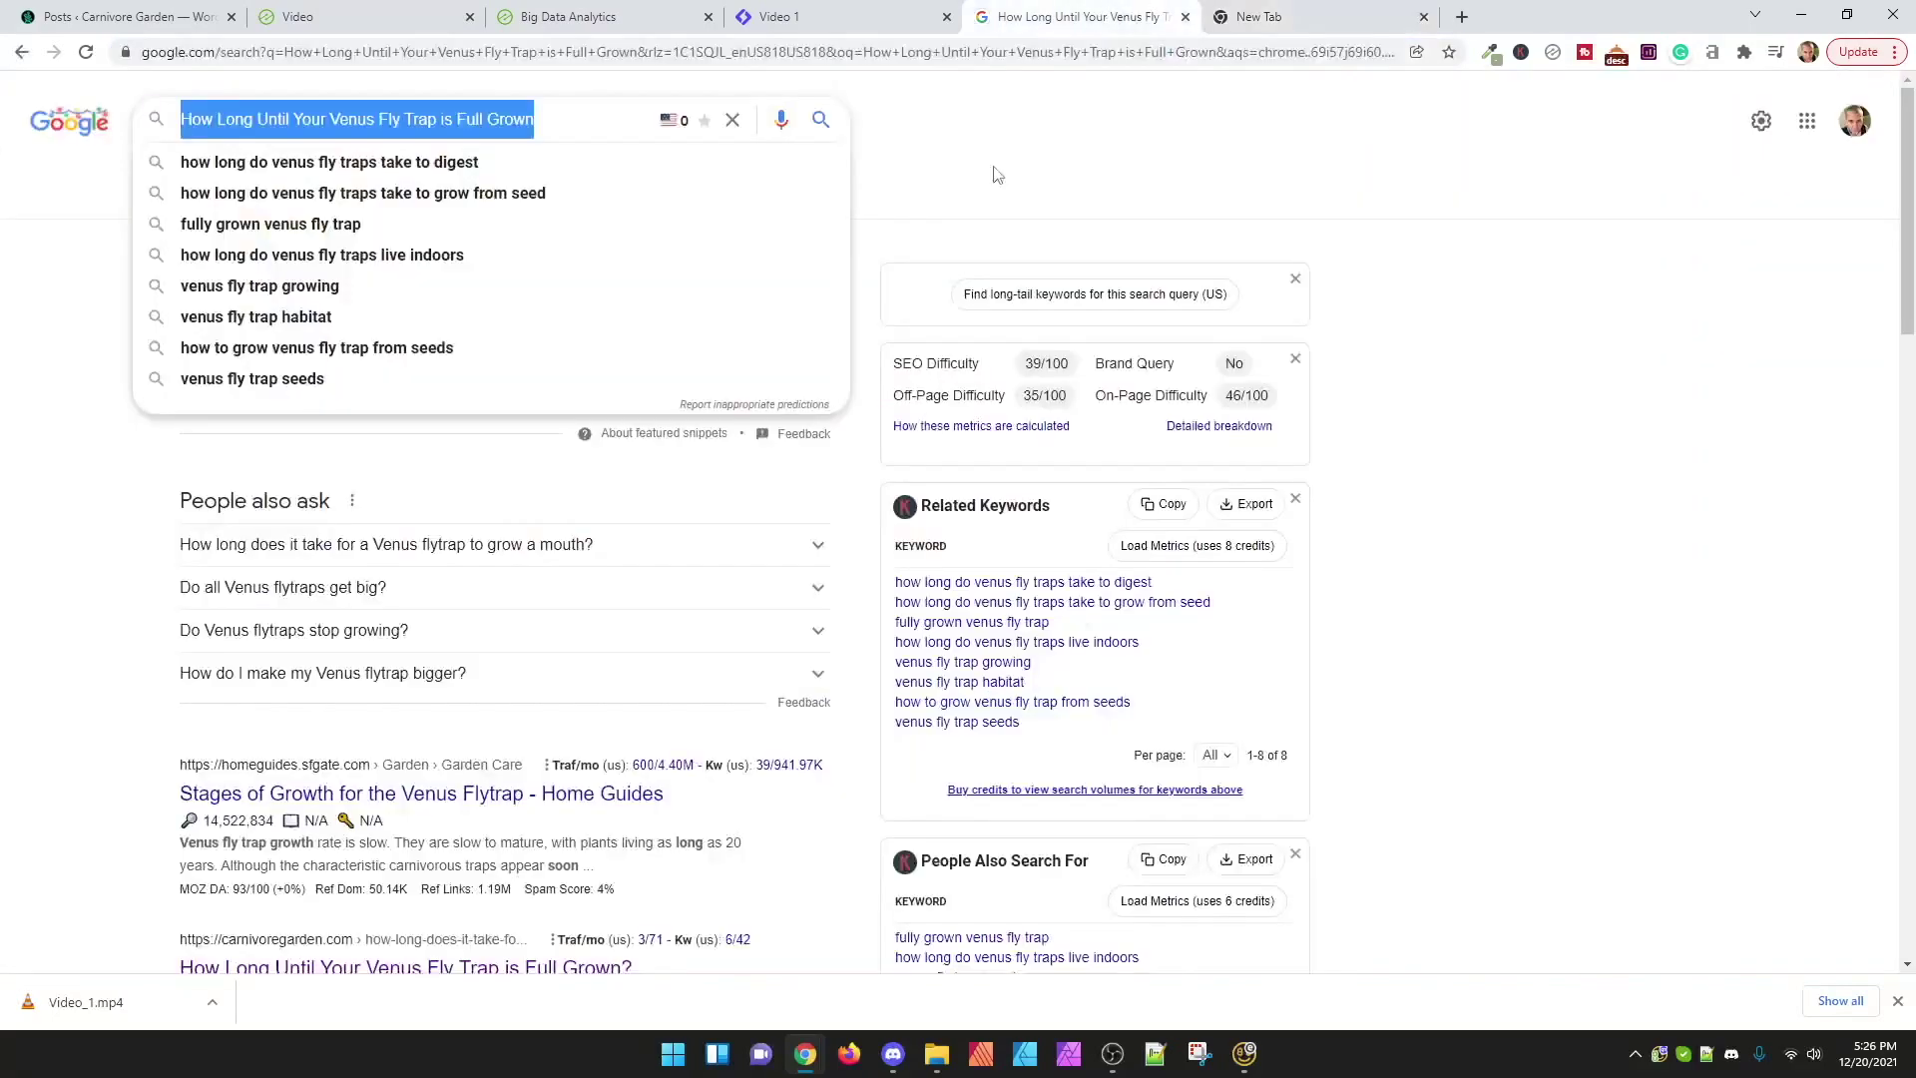
pyautogui.click(501, 502)
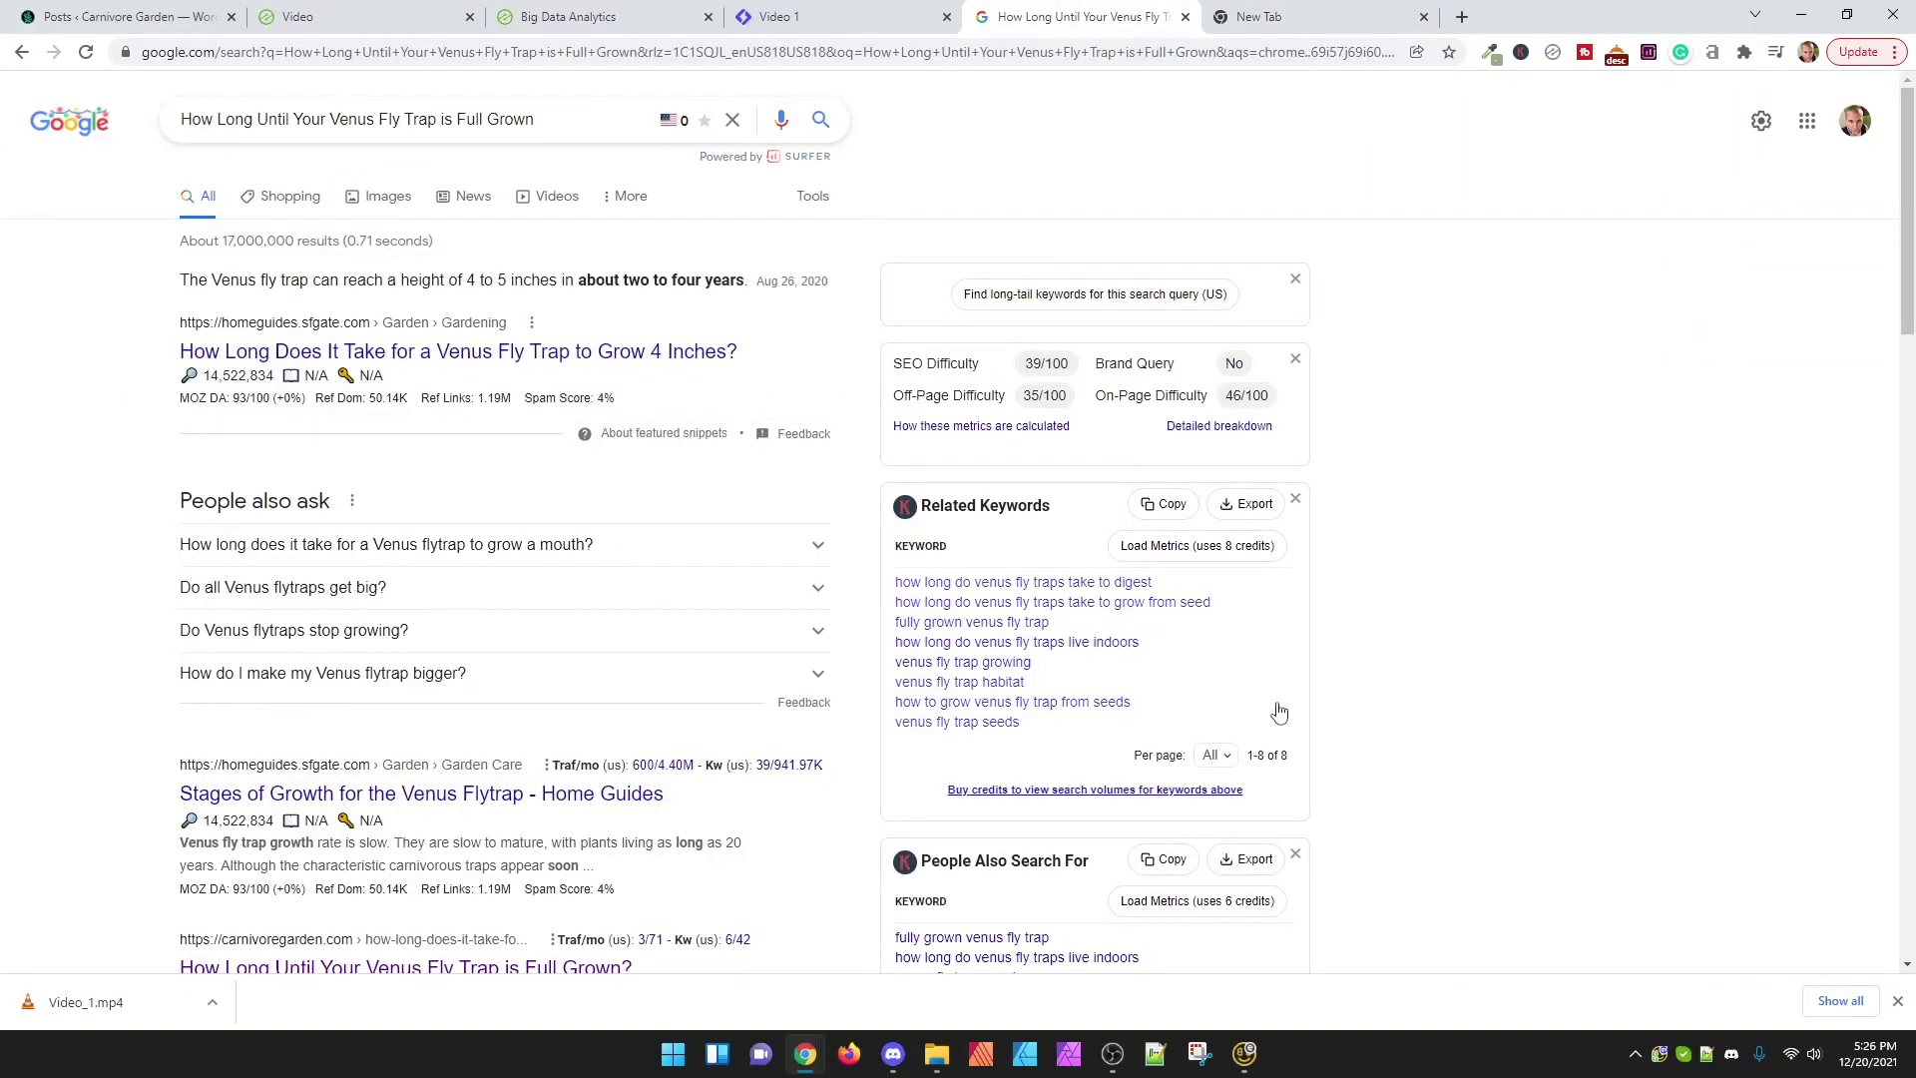
pyautogui.scroll(-8, 1268, 709)
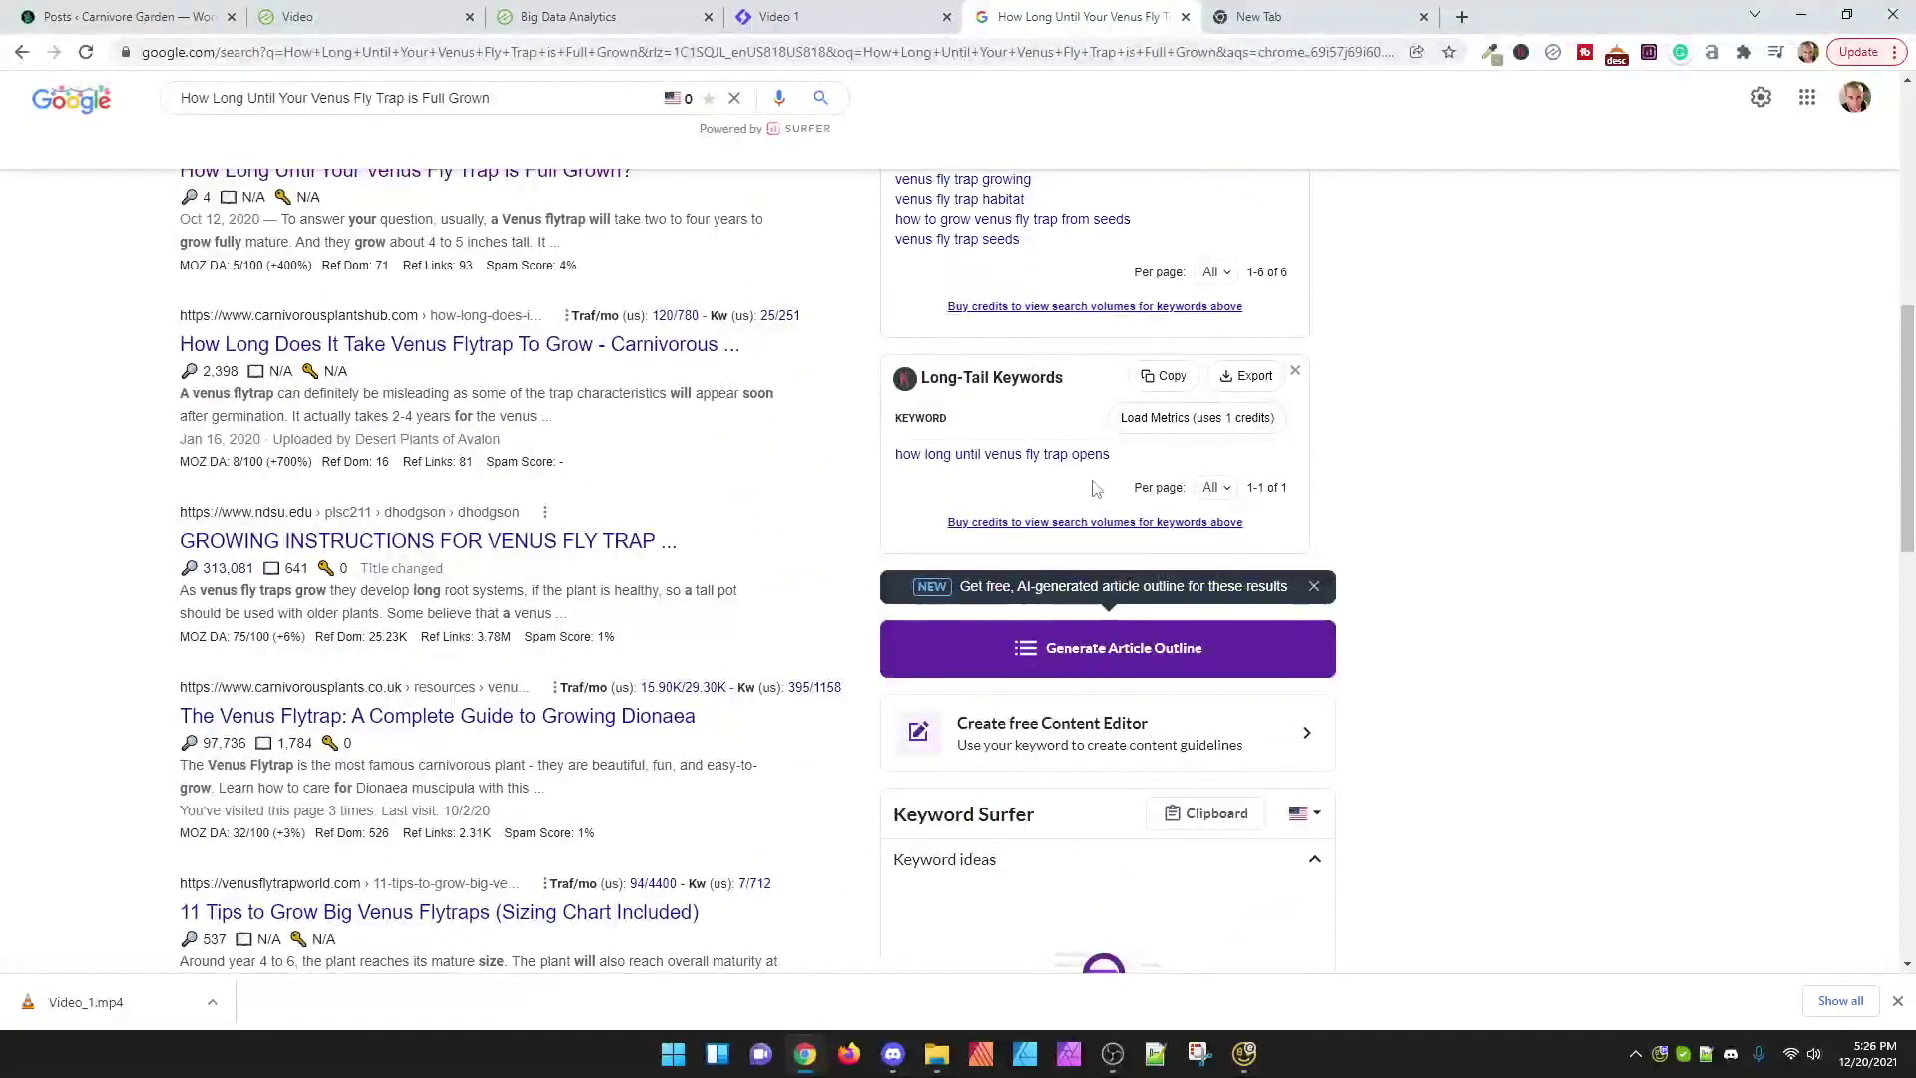
pyautogui.scroll(-2, 845, 776)
pyautogui.scroll(-10, 845, 777)
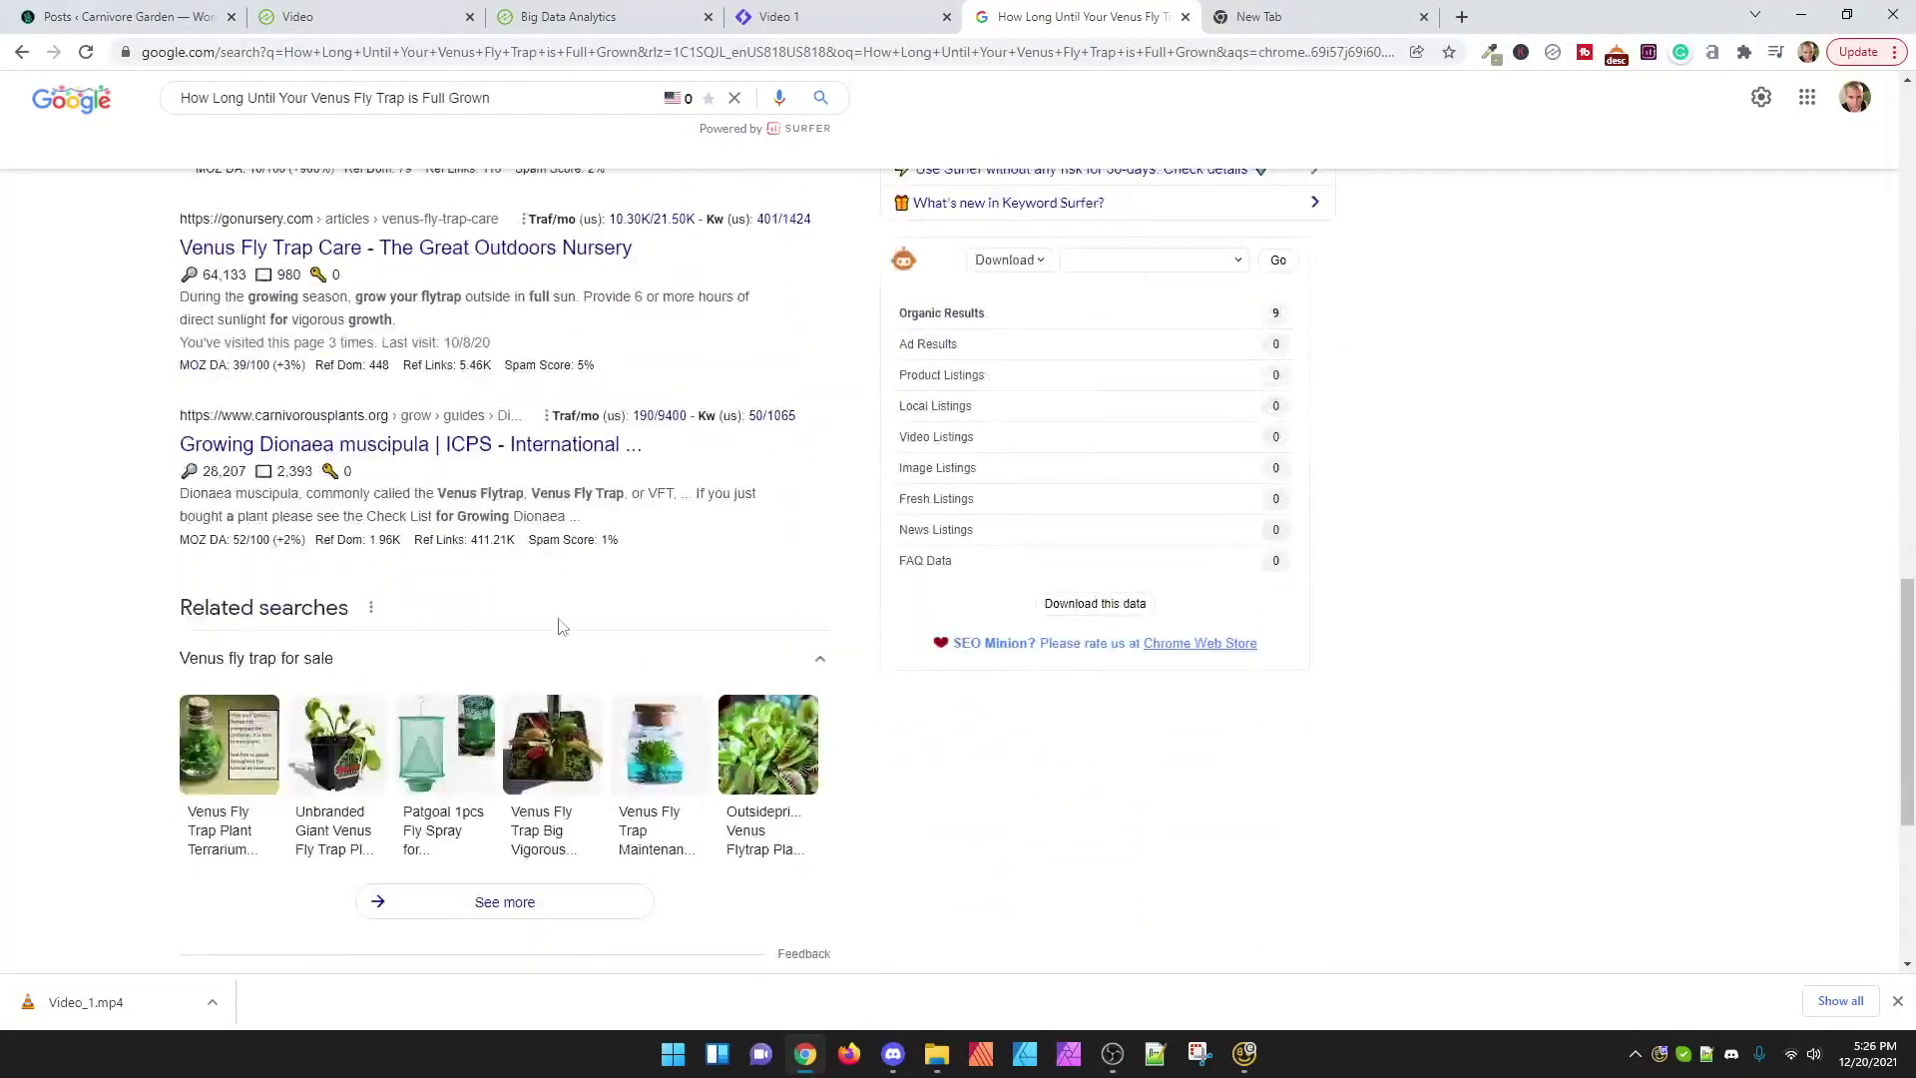
pyautogui.scroll(20, 556, 625)
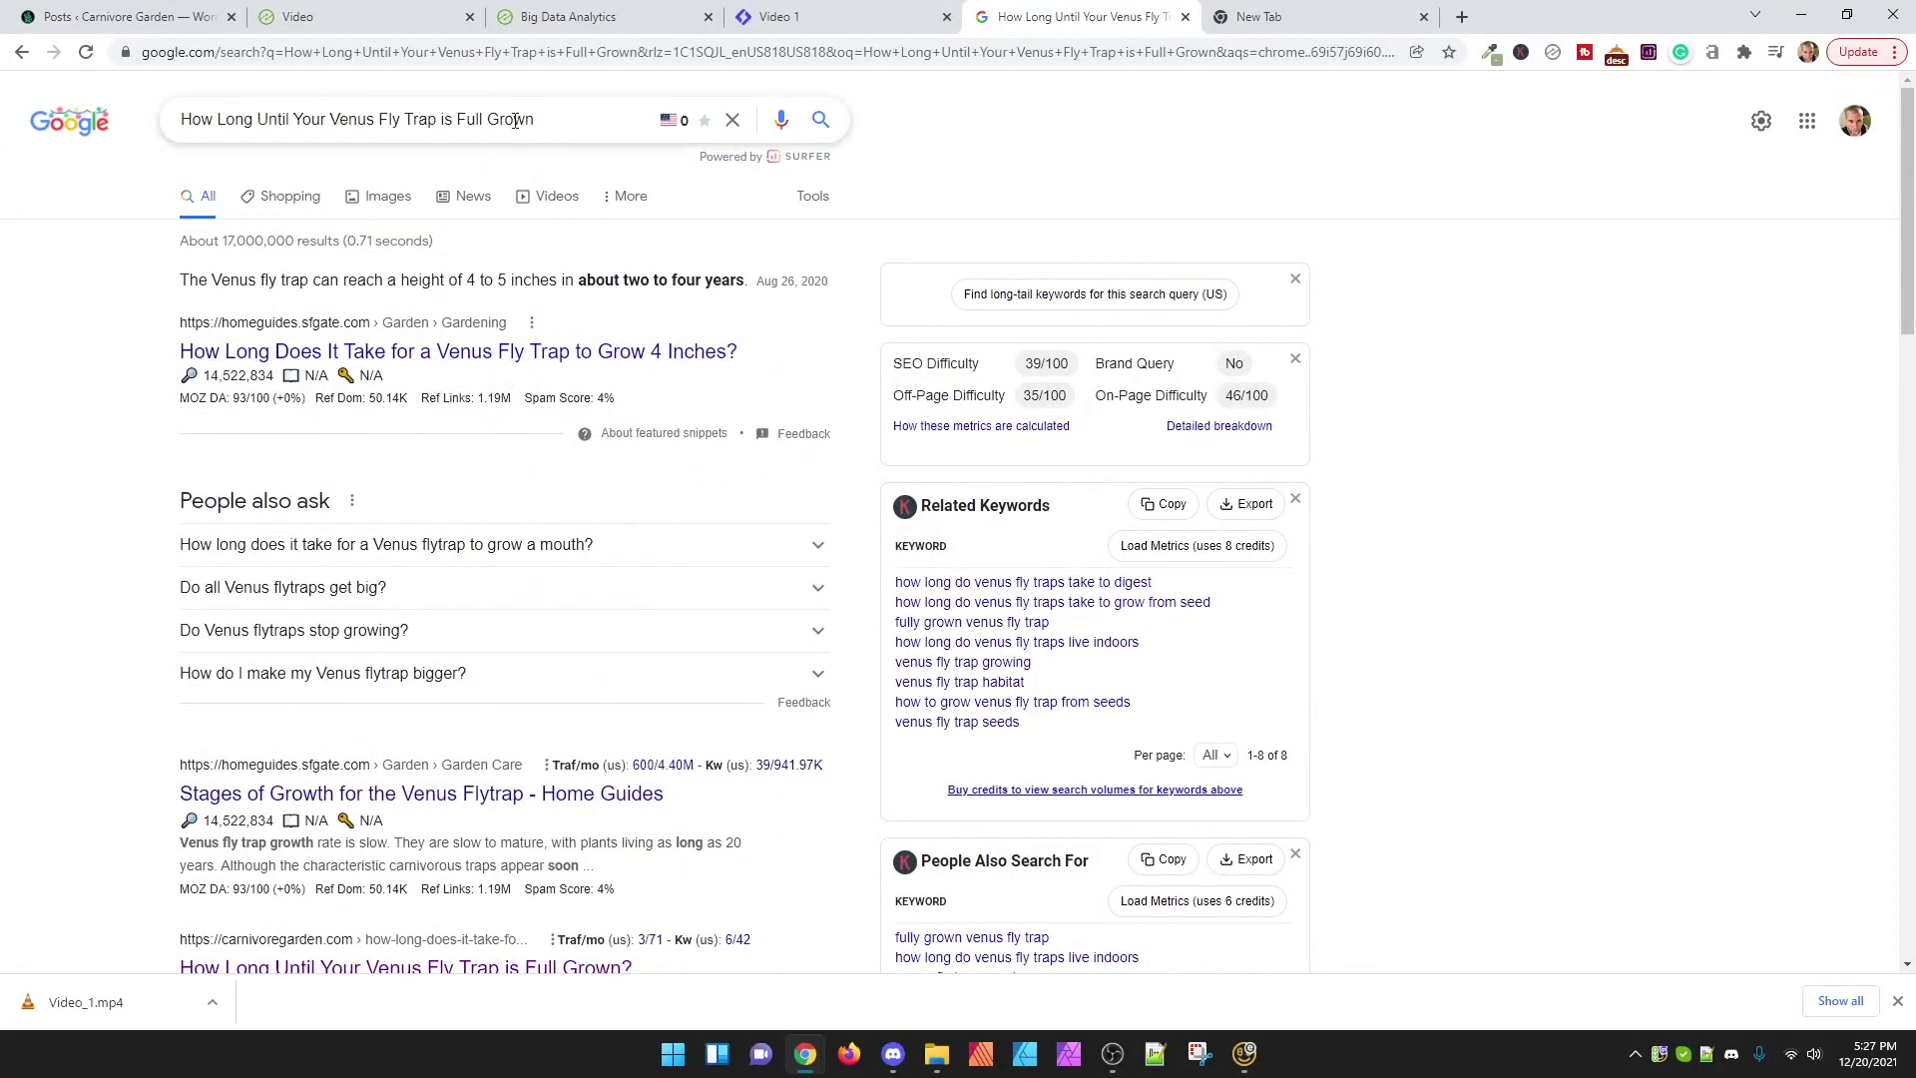
# Step: Return to the Ezoic video configuration and choose the plain dark green frame as the video's thumbnail
pyautogui.click(359, 16)
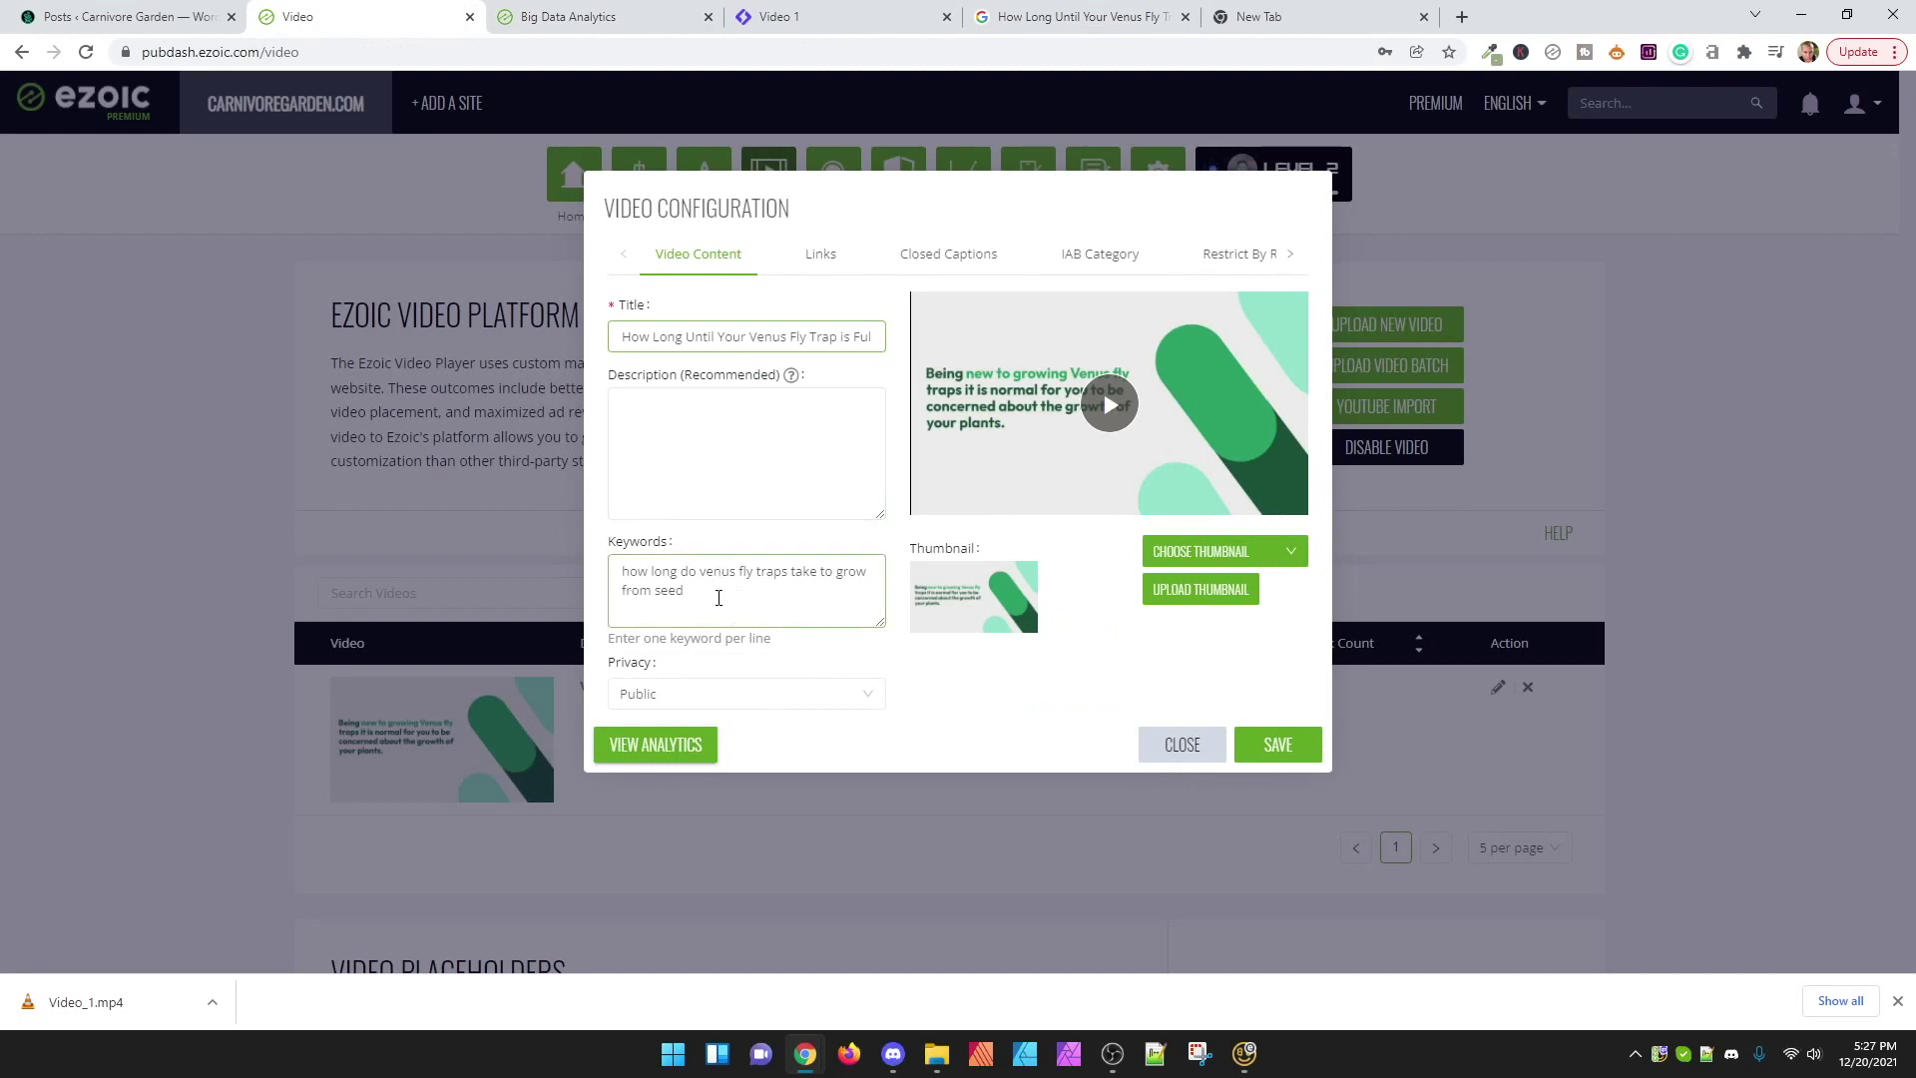
pyautogui.click(919, 480)
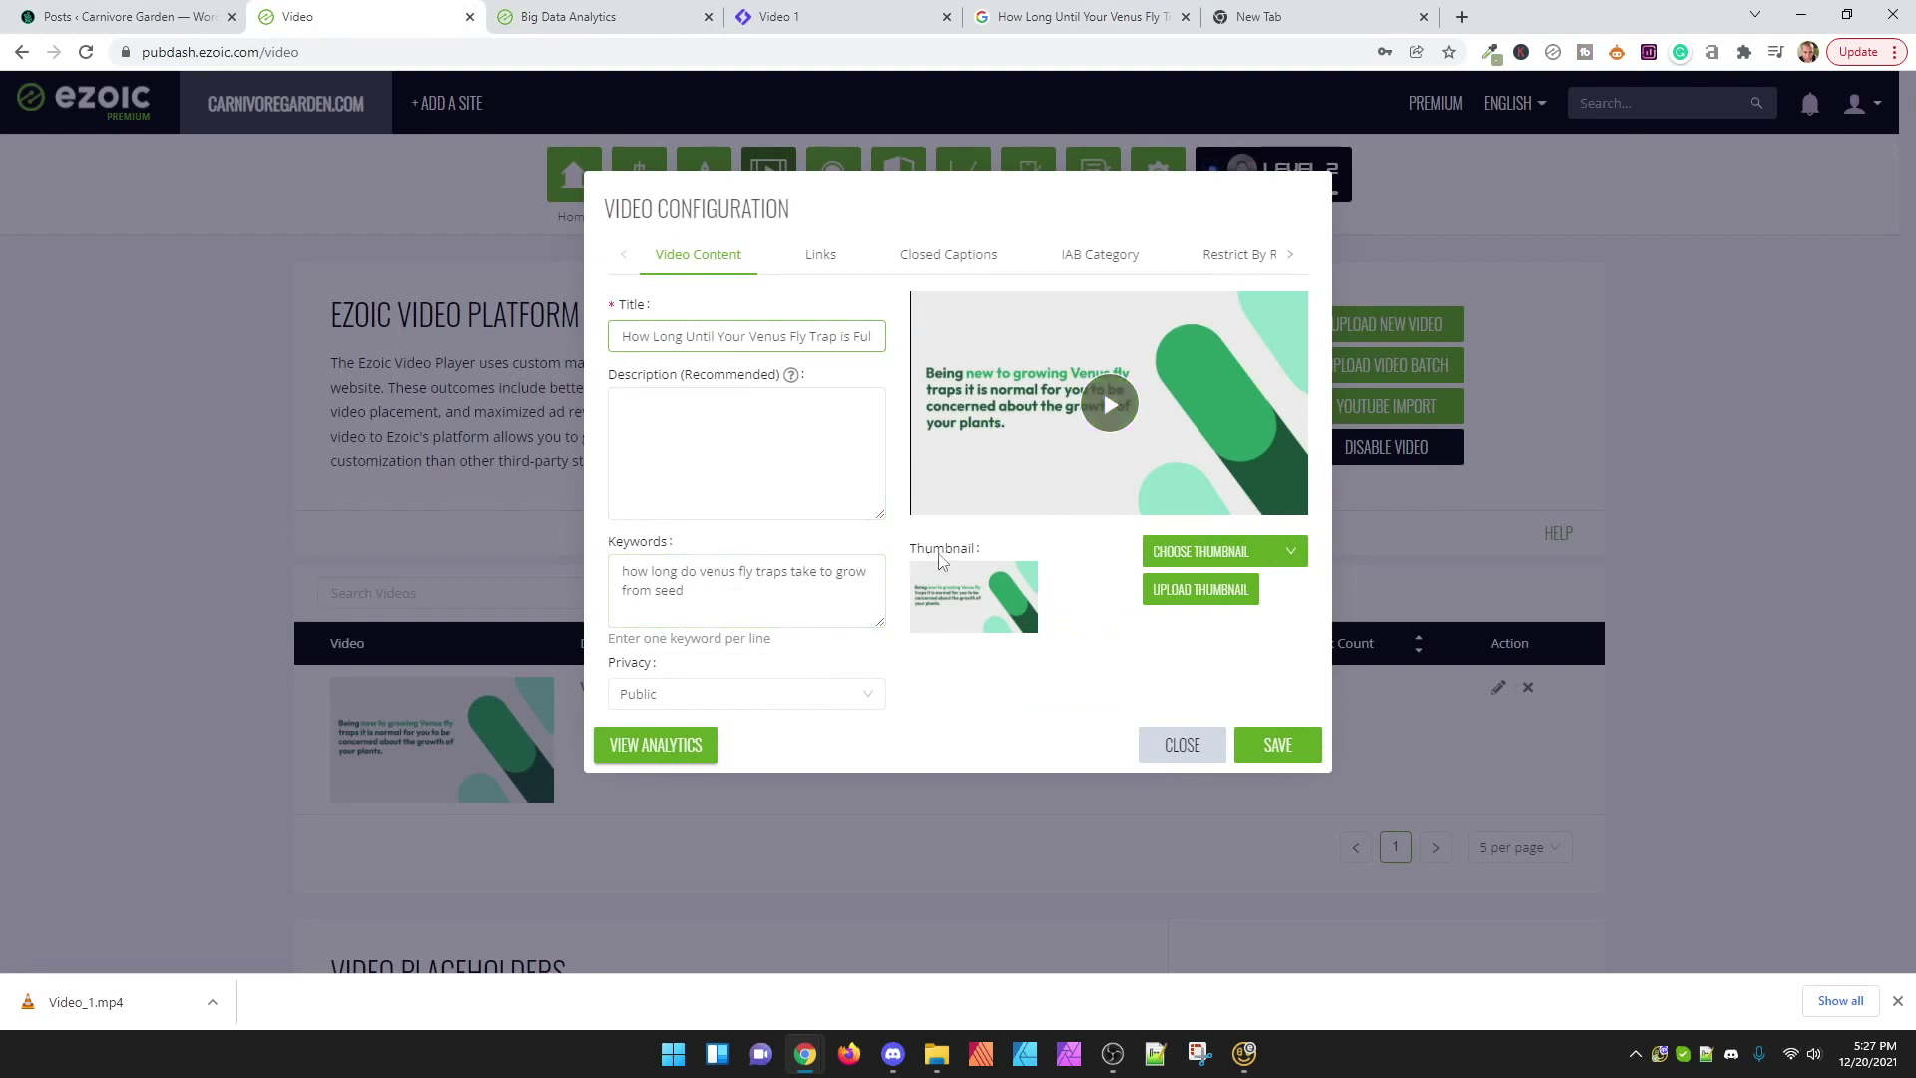
pyautogui.click(816, 516)
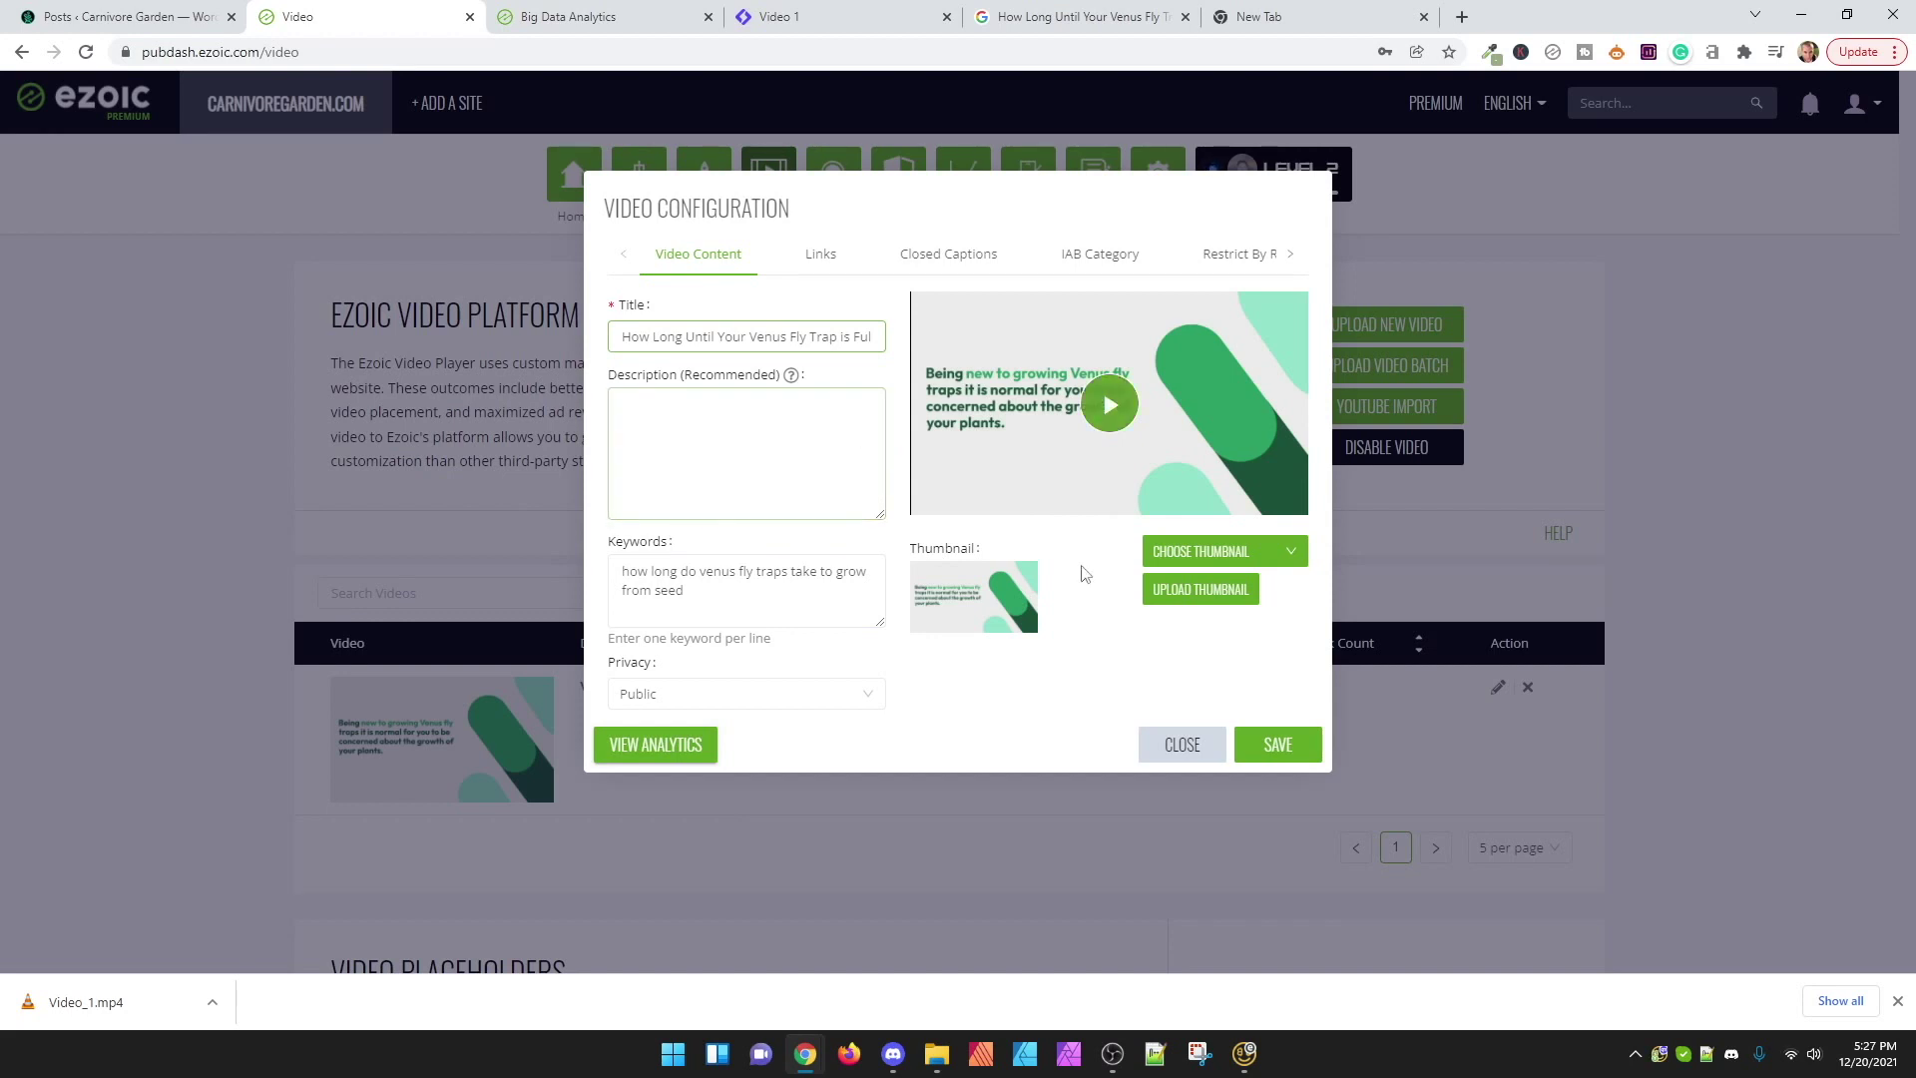
pyautogui.click(1289, 557)
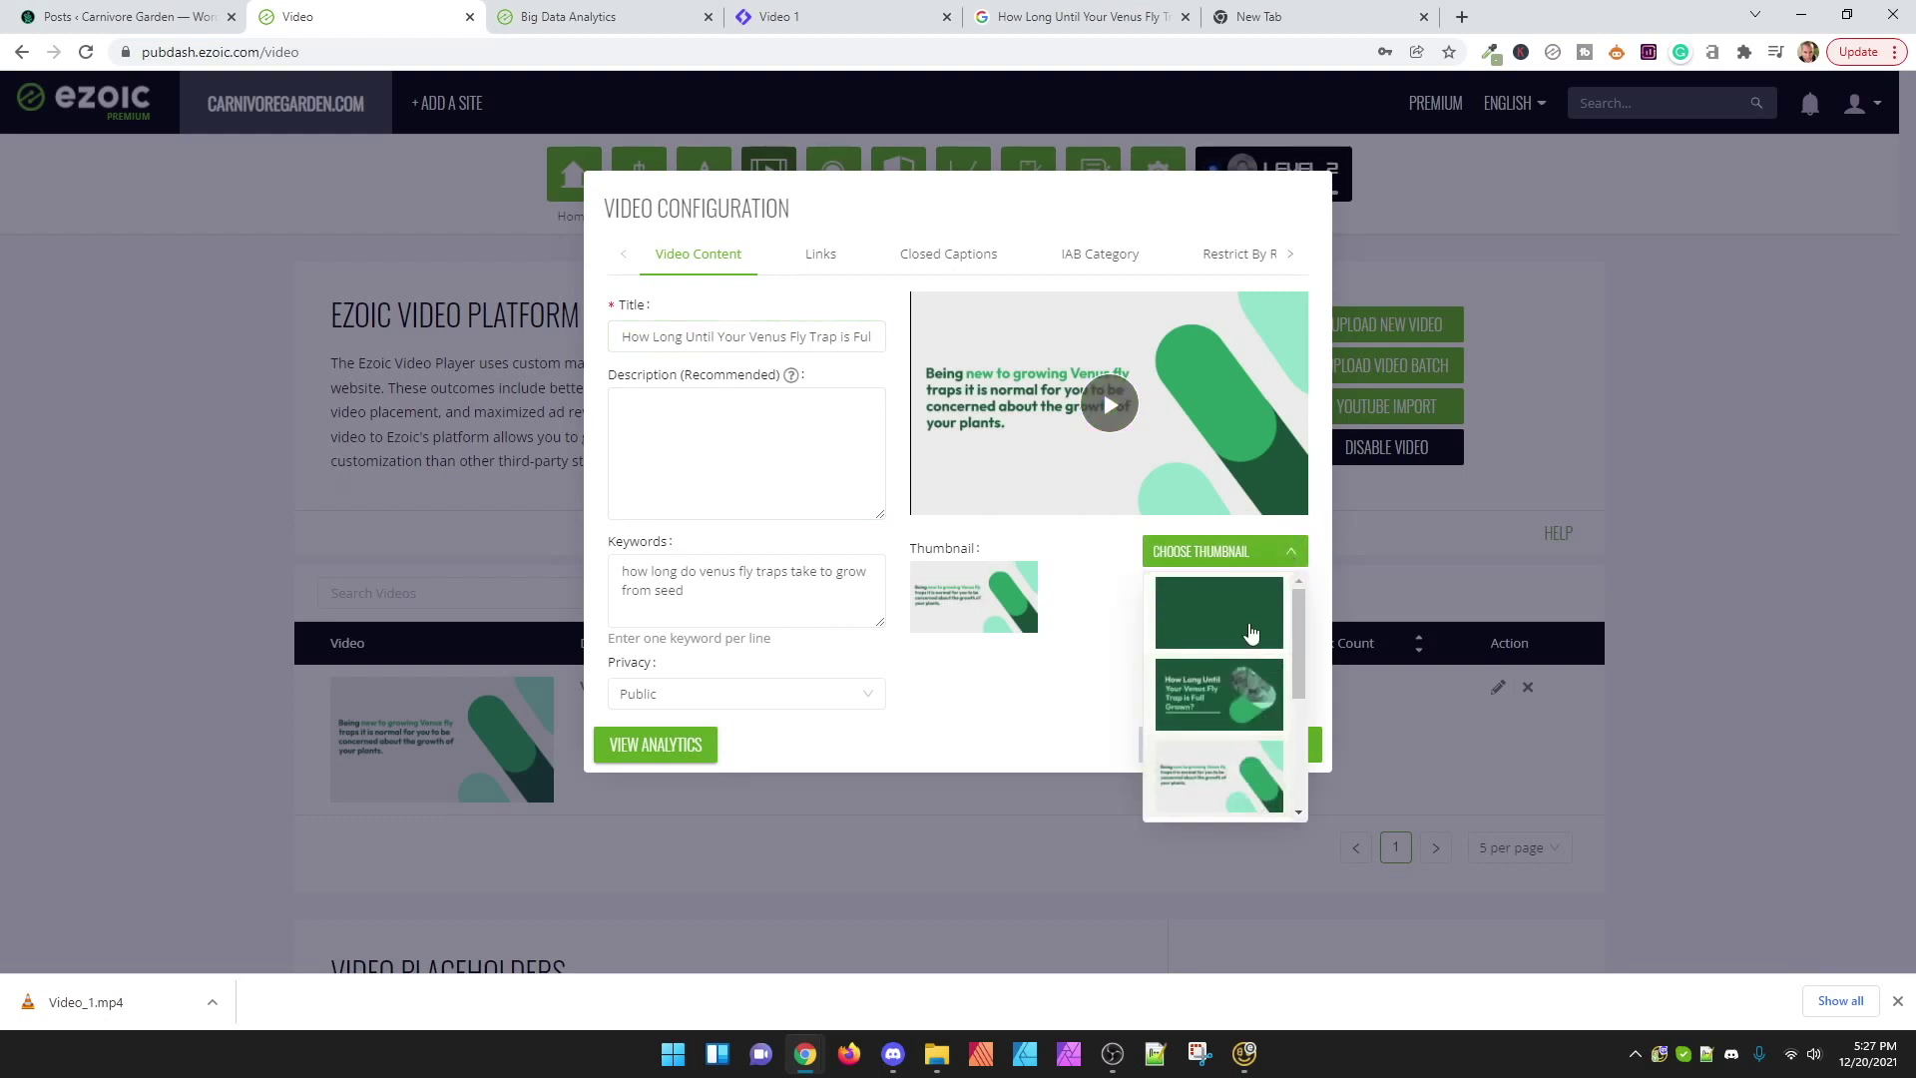
pyautogui.click(1232, 614)
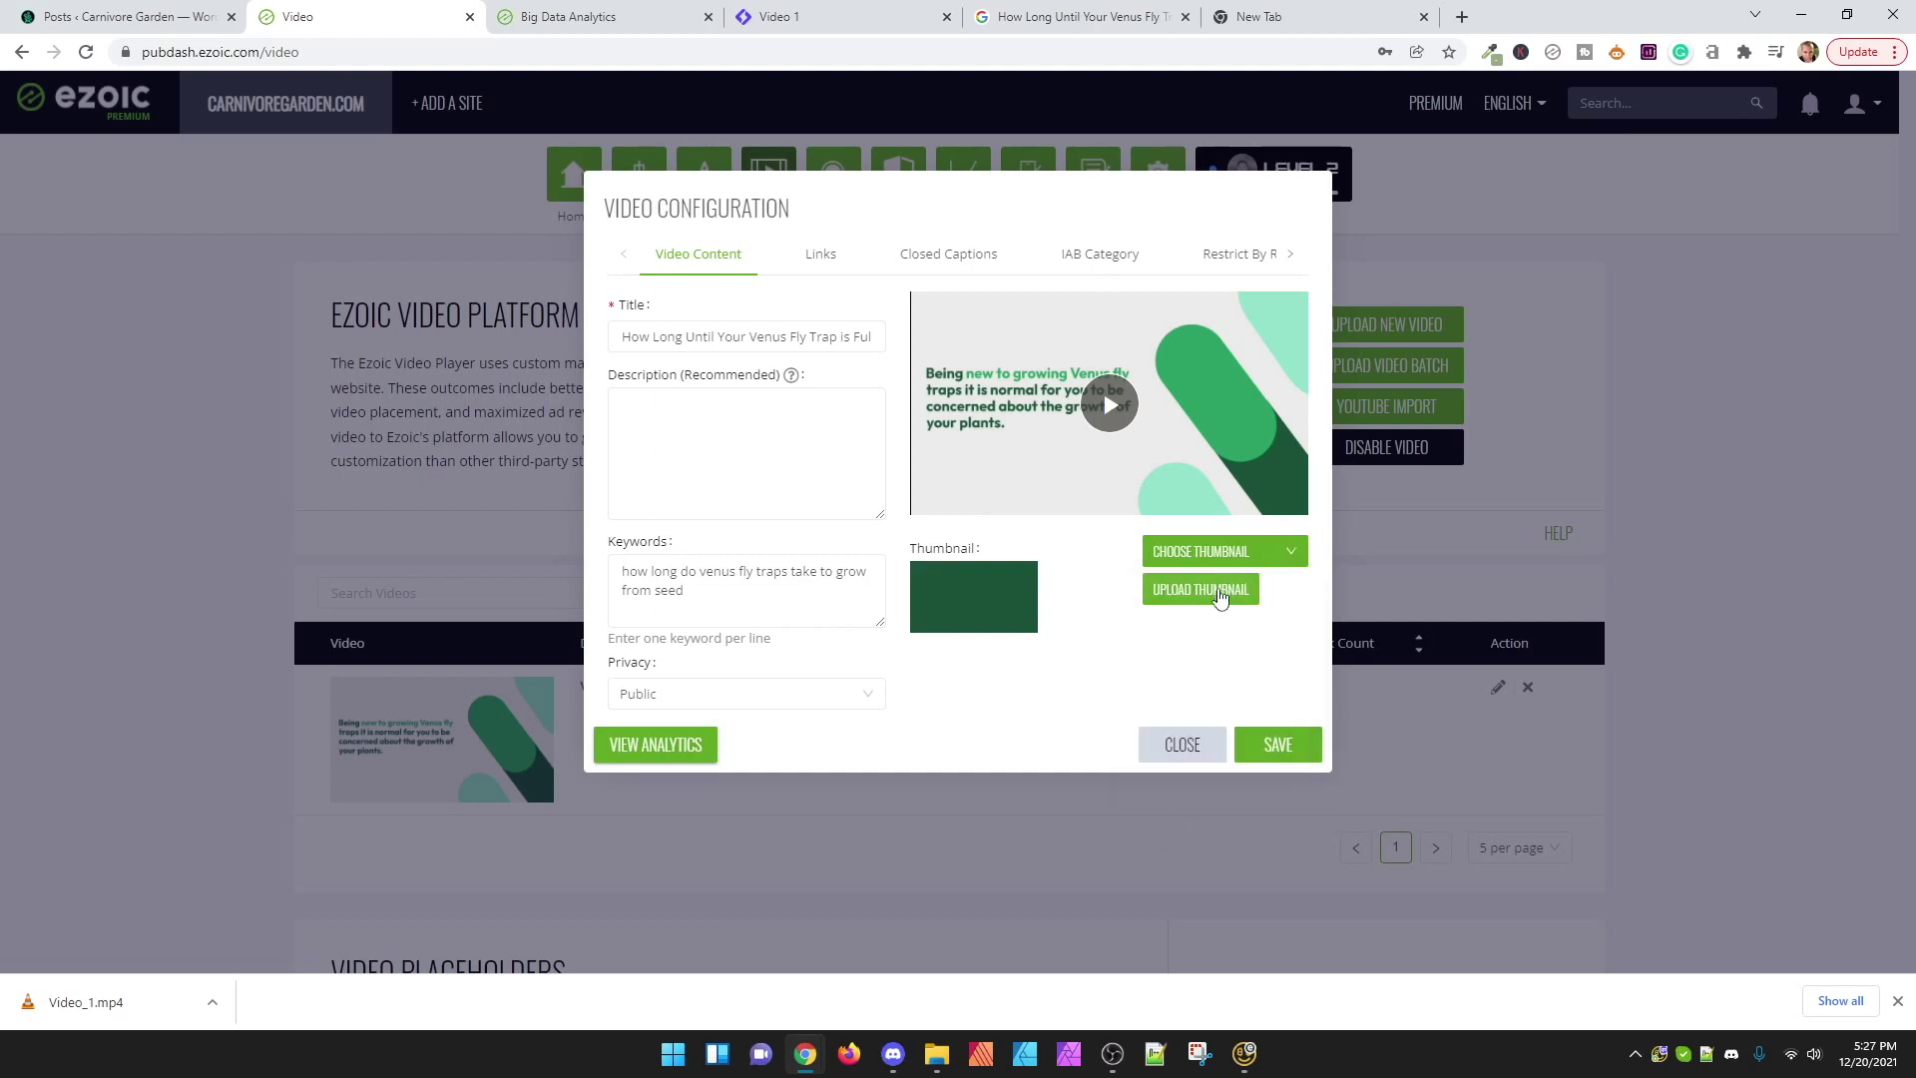
# Step: Check the custom thumbnail upload option, leave the chosen thumbnail in place, and open the video's link settings
pyautogui.click(1220, 597)
pyautogui.click(924, 496)
pyautogui.click(819, 262)
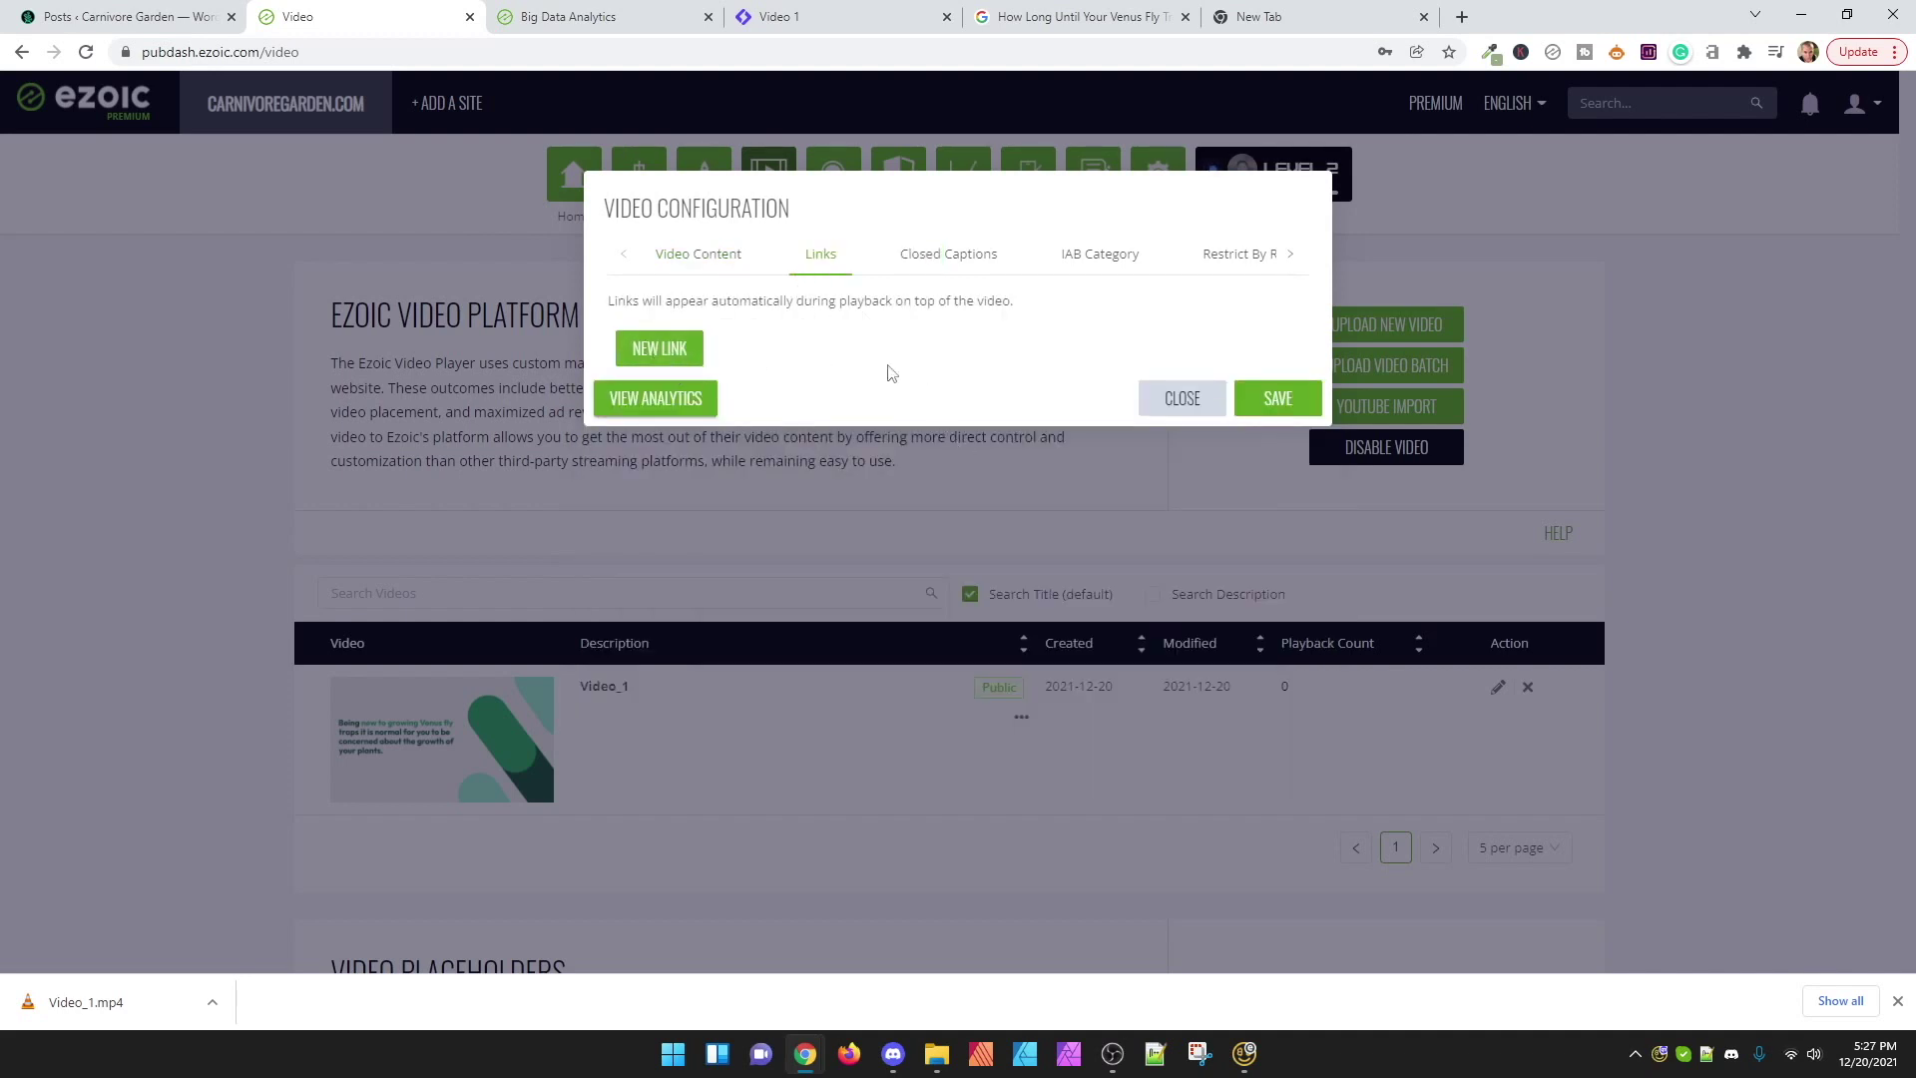
# Step: Check the video's closed captions, IAB category and referer restriction settings, return to its content details, and save the configuration
pyautogui.click(903, 252)
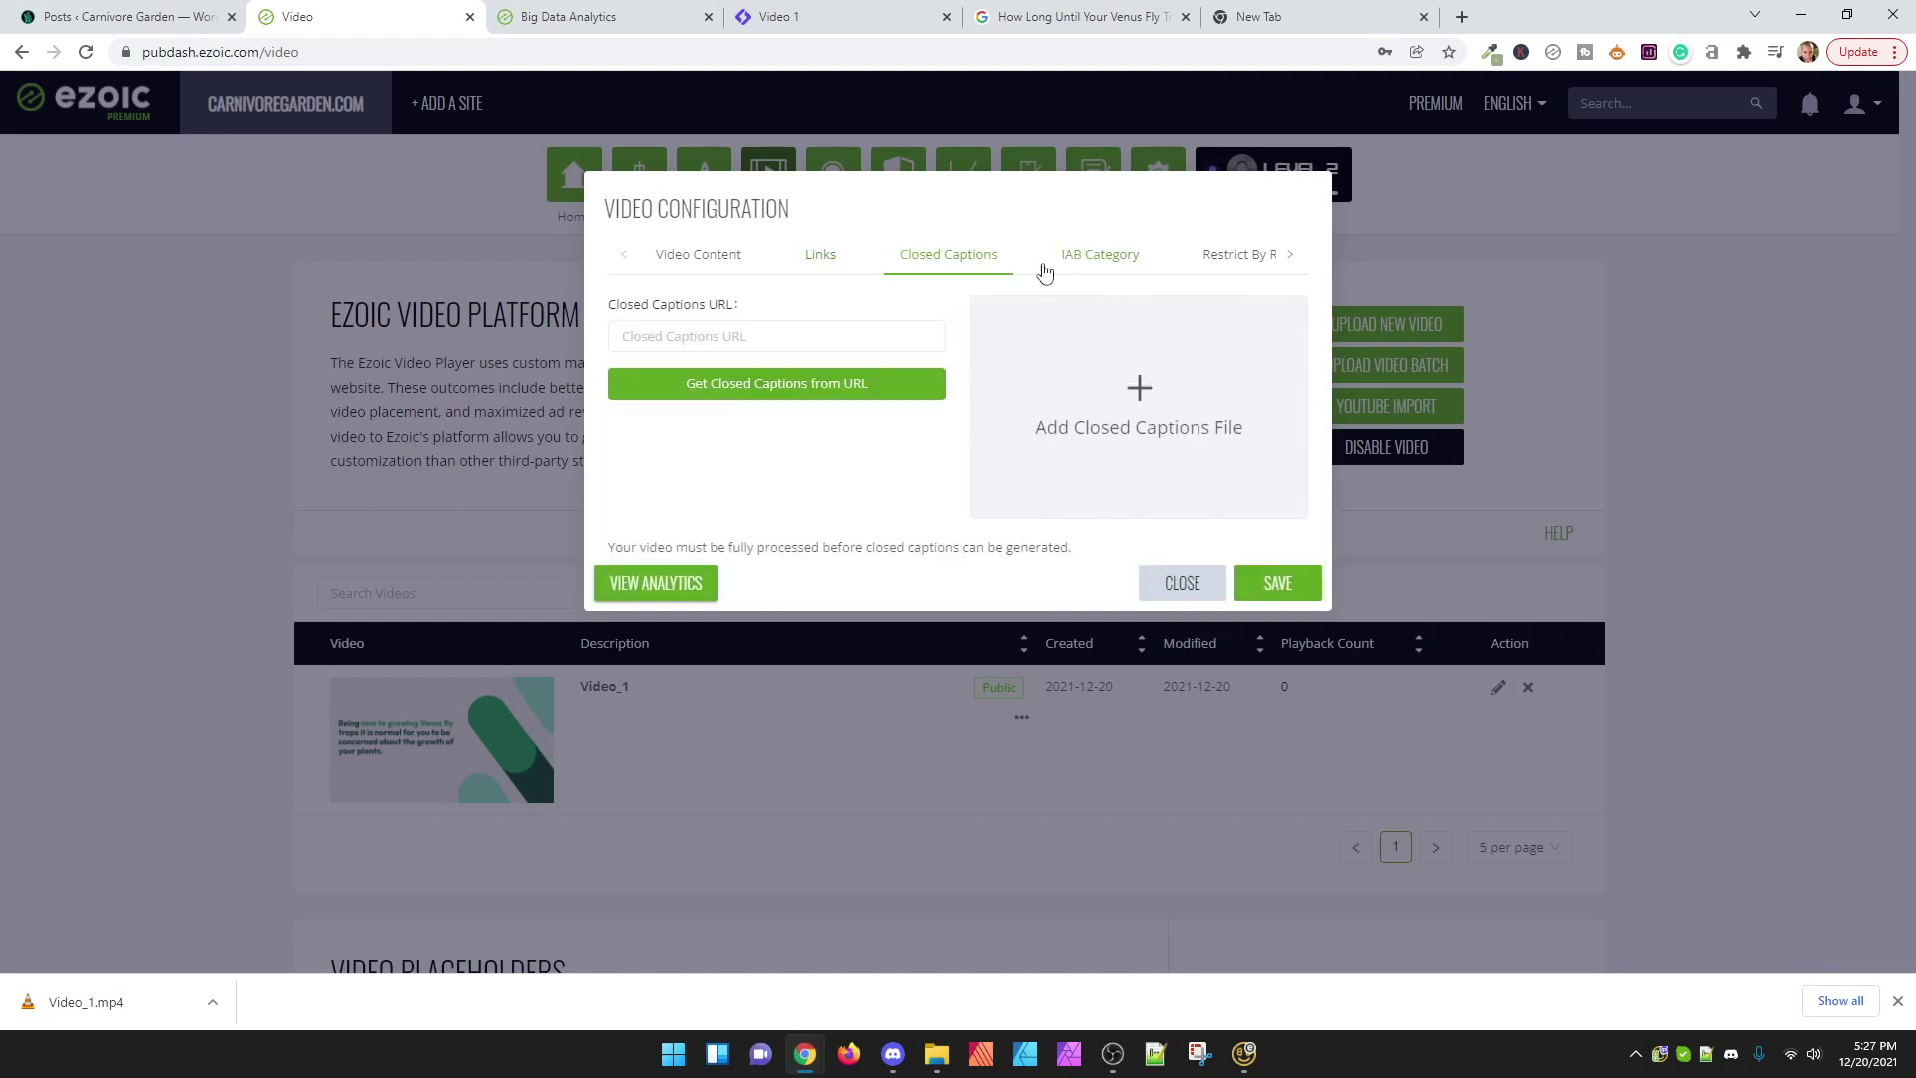
pyautogui.click(1116, 262)
pyautogui.click(1263, 259)
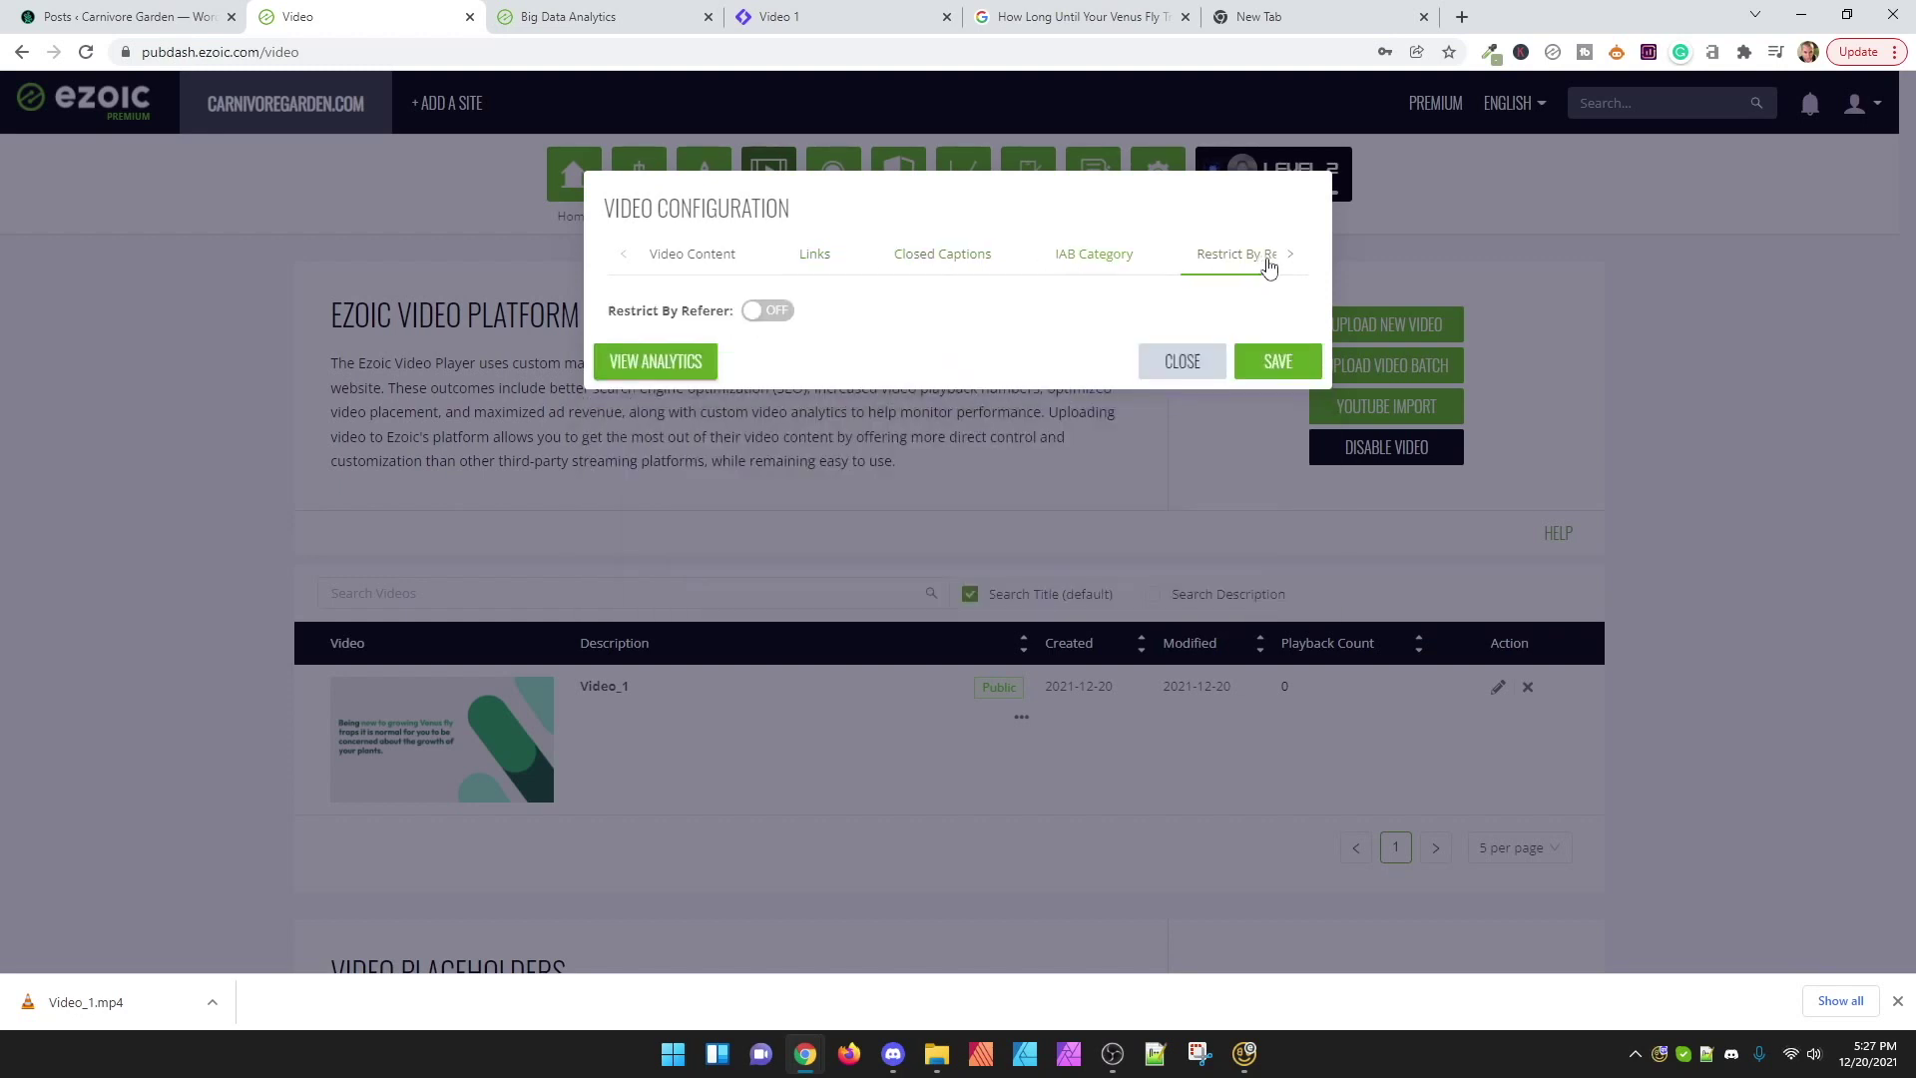
pyautogui.click(672, 258)
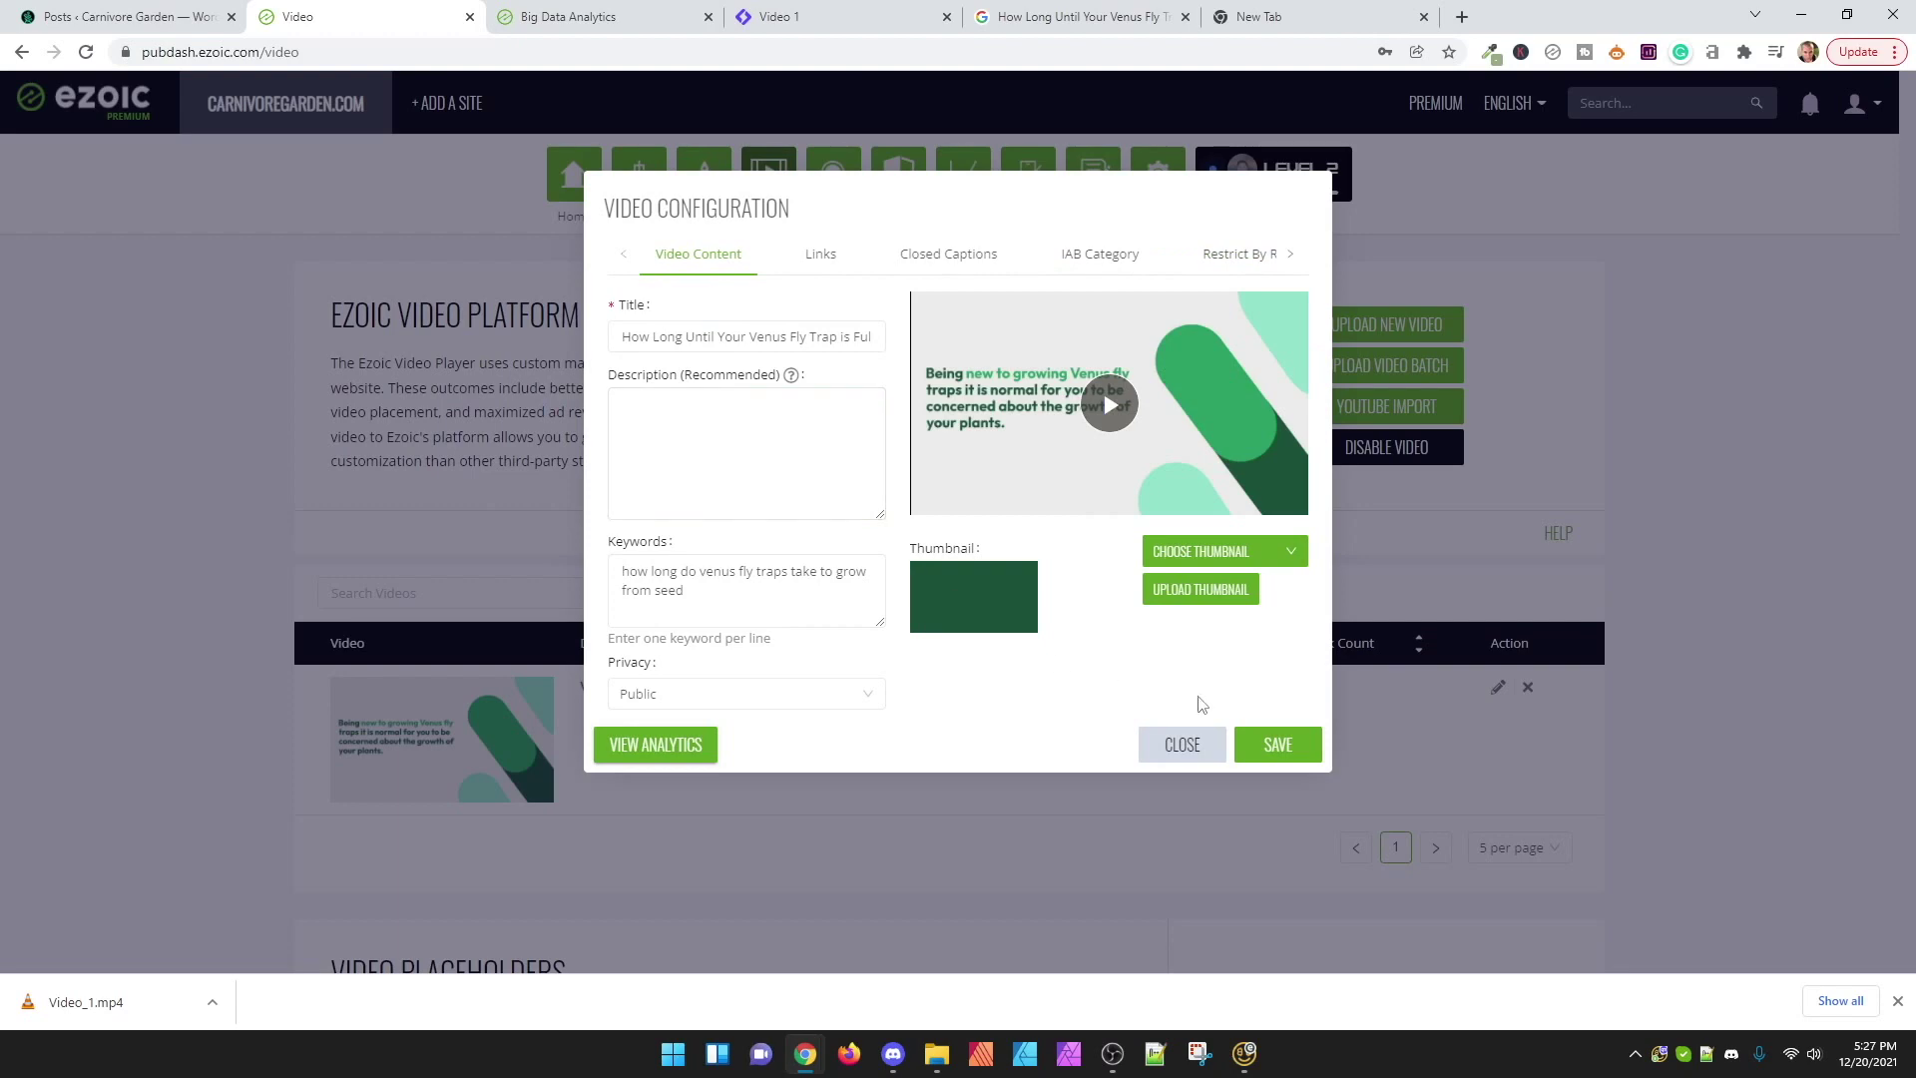
pyautogui.click(1277, 745)
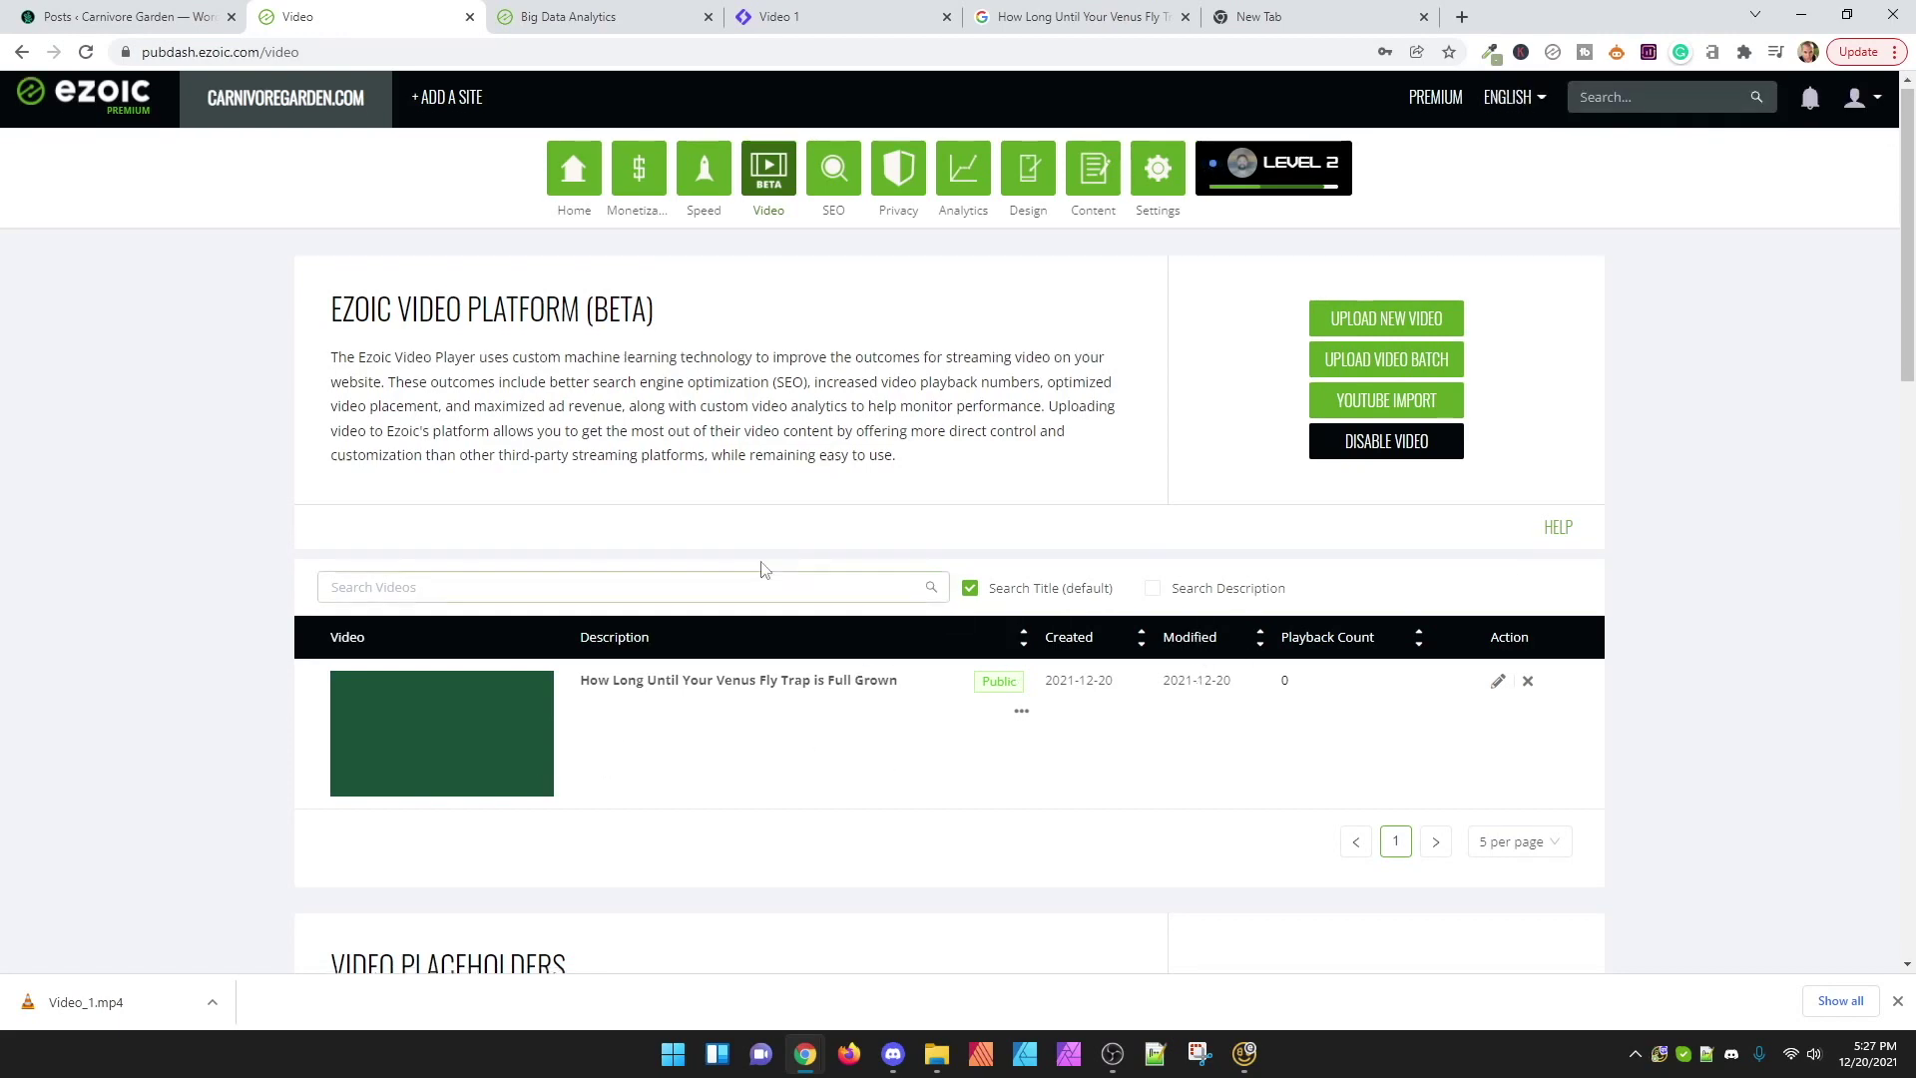
# Step: Examine the video list and the video placeholders section on the Ezoic video page
pyautogui.scroll(-1, 579, 555)
pyautogui.scroll(-2, 807, 599)
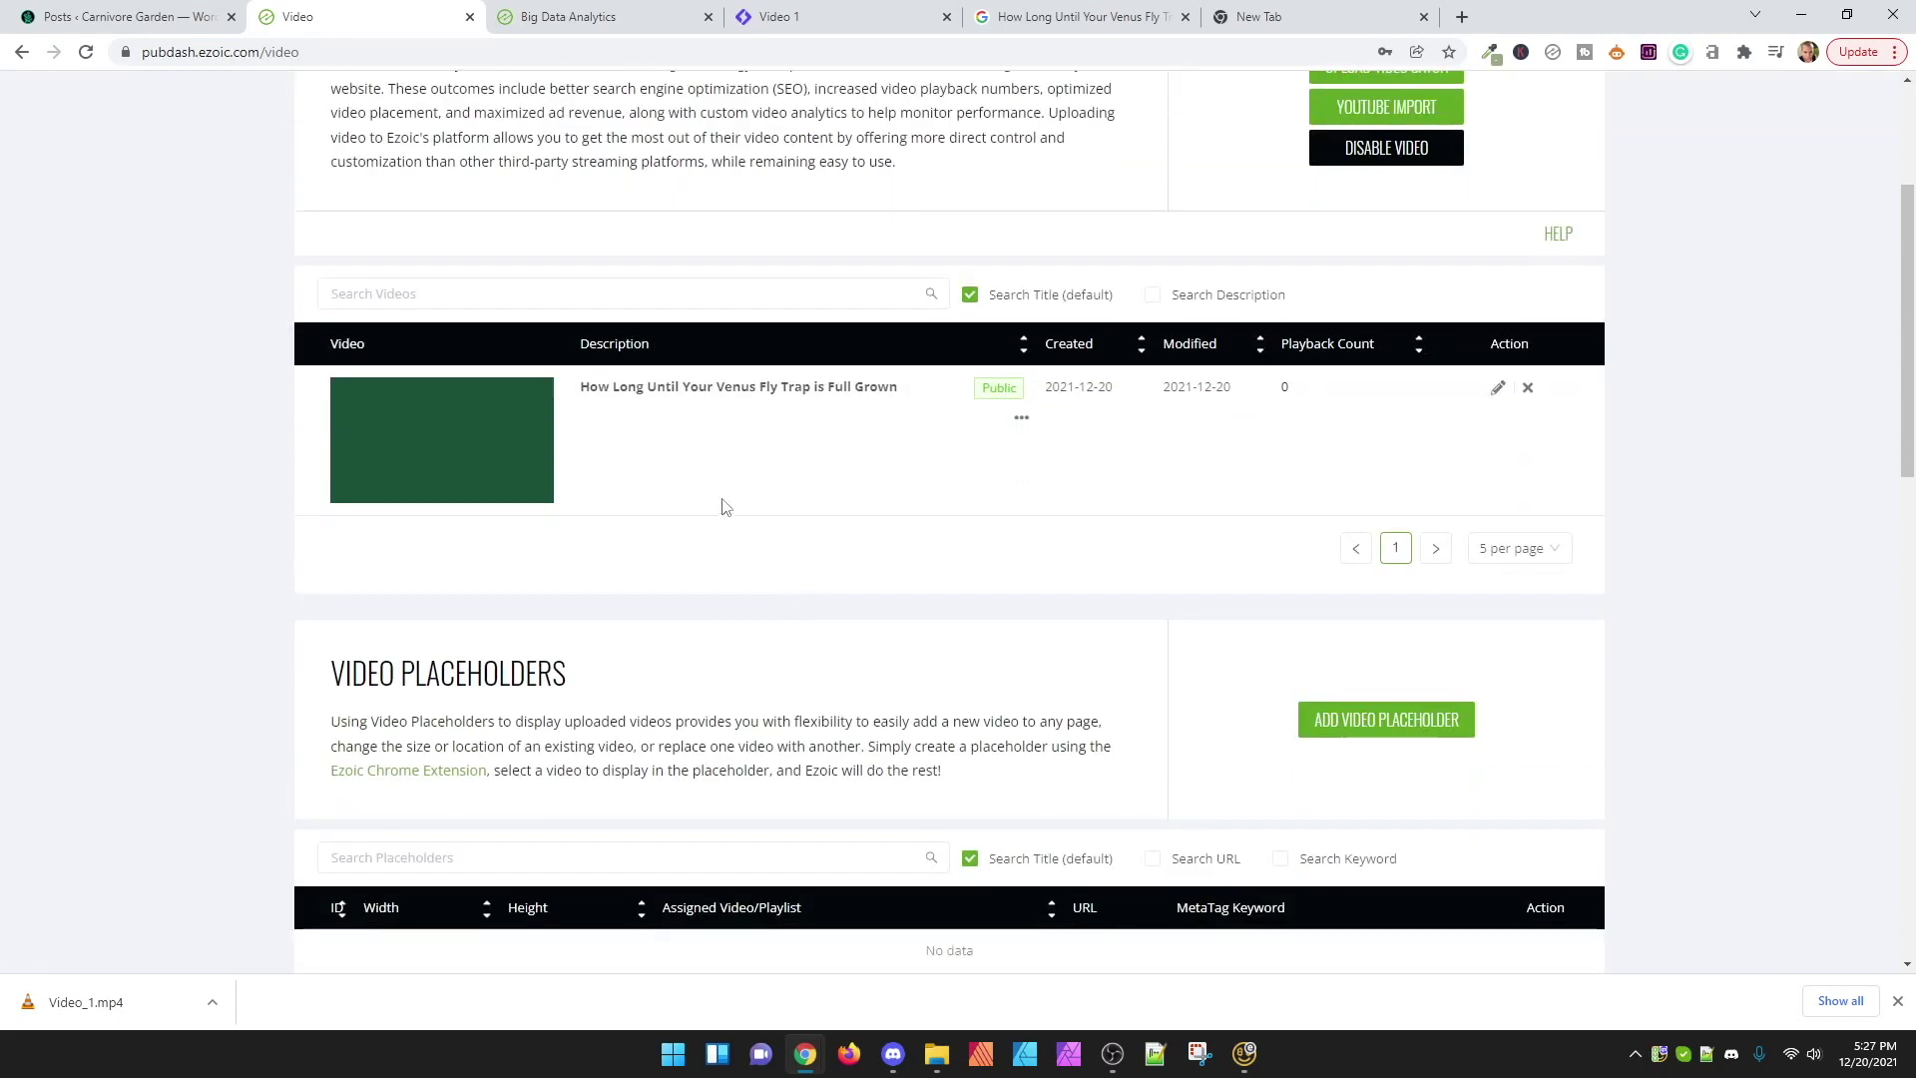
pyautogui.scroll(-2, 758, 514)
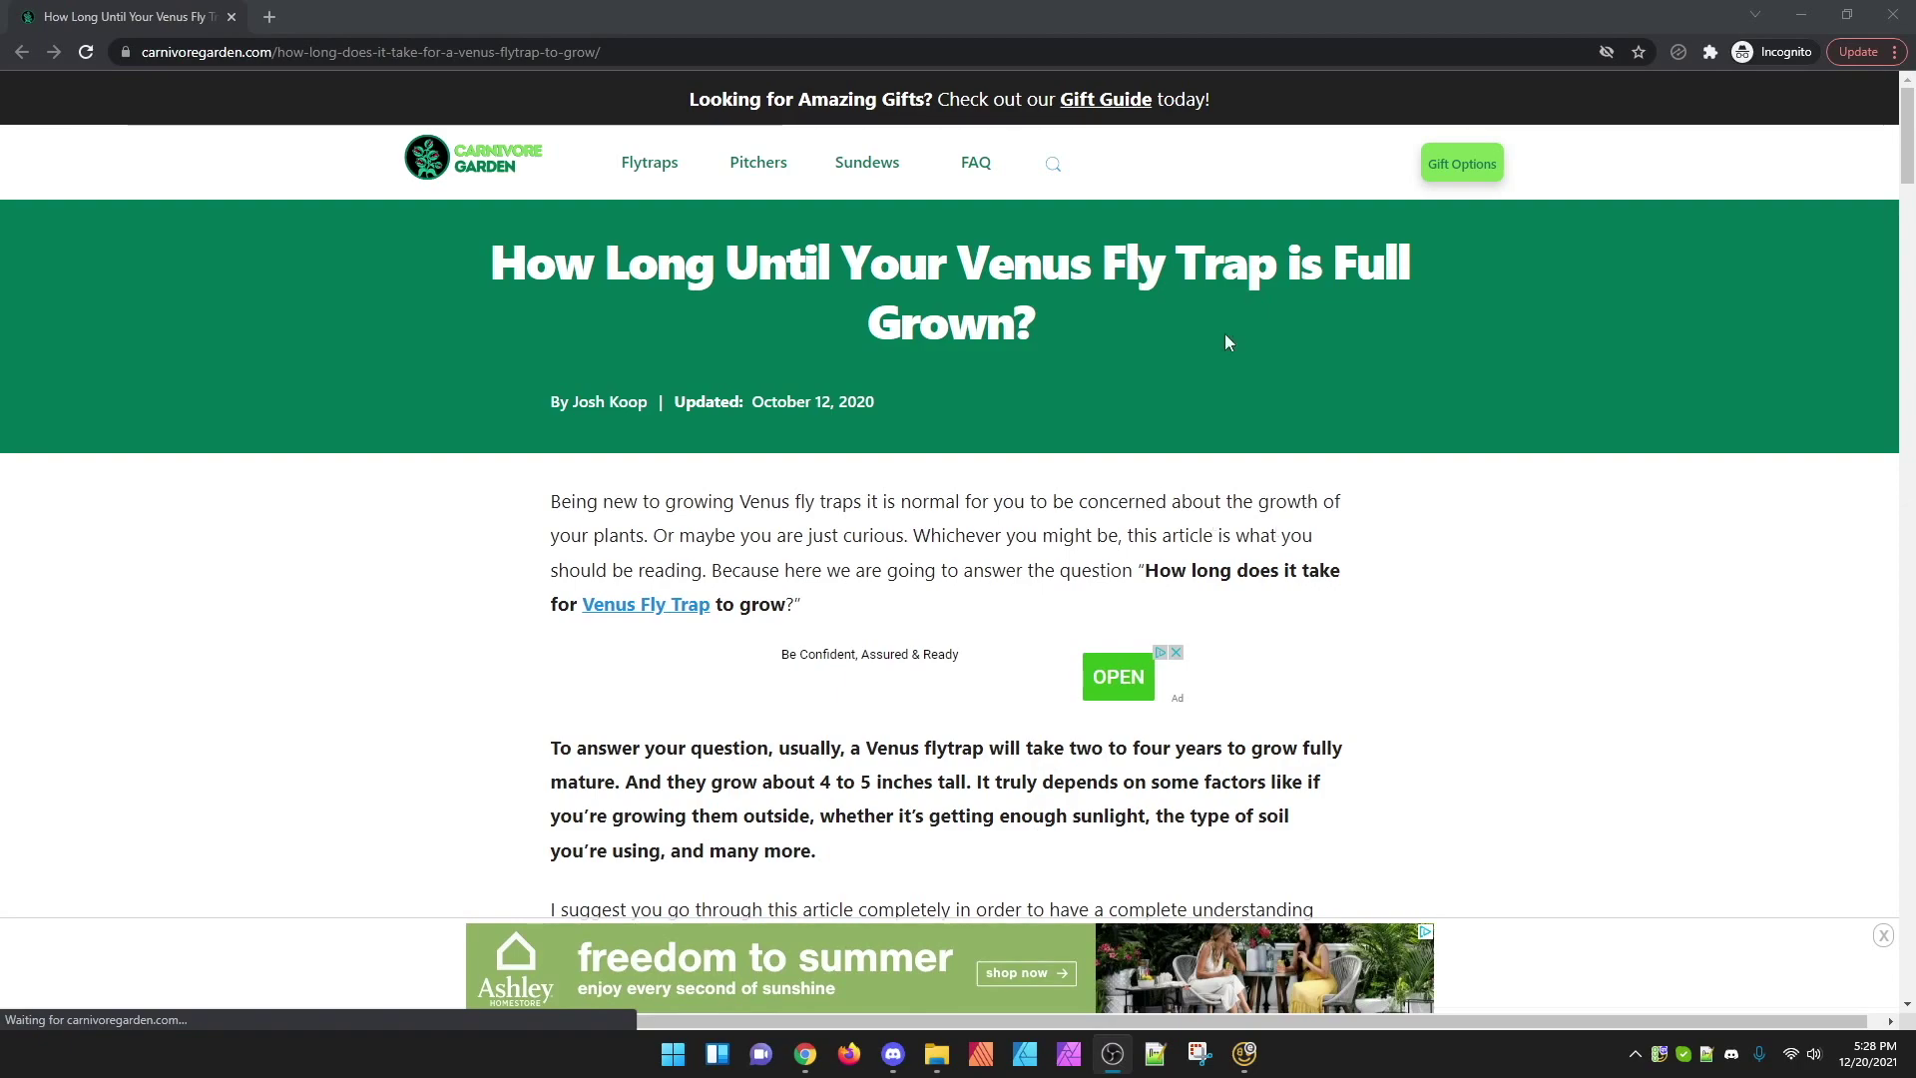
# Step: Look through the live article "How Long Until Your Venus Fly Trap is Full Grown?" for its layout and ad positions
pyautogui.scroll(-15, 1397, 424)
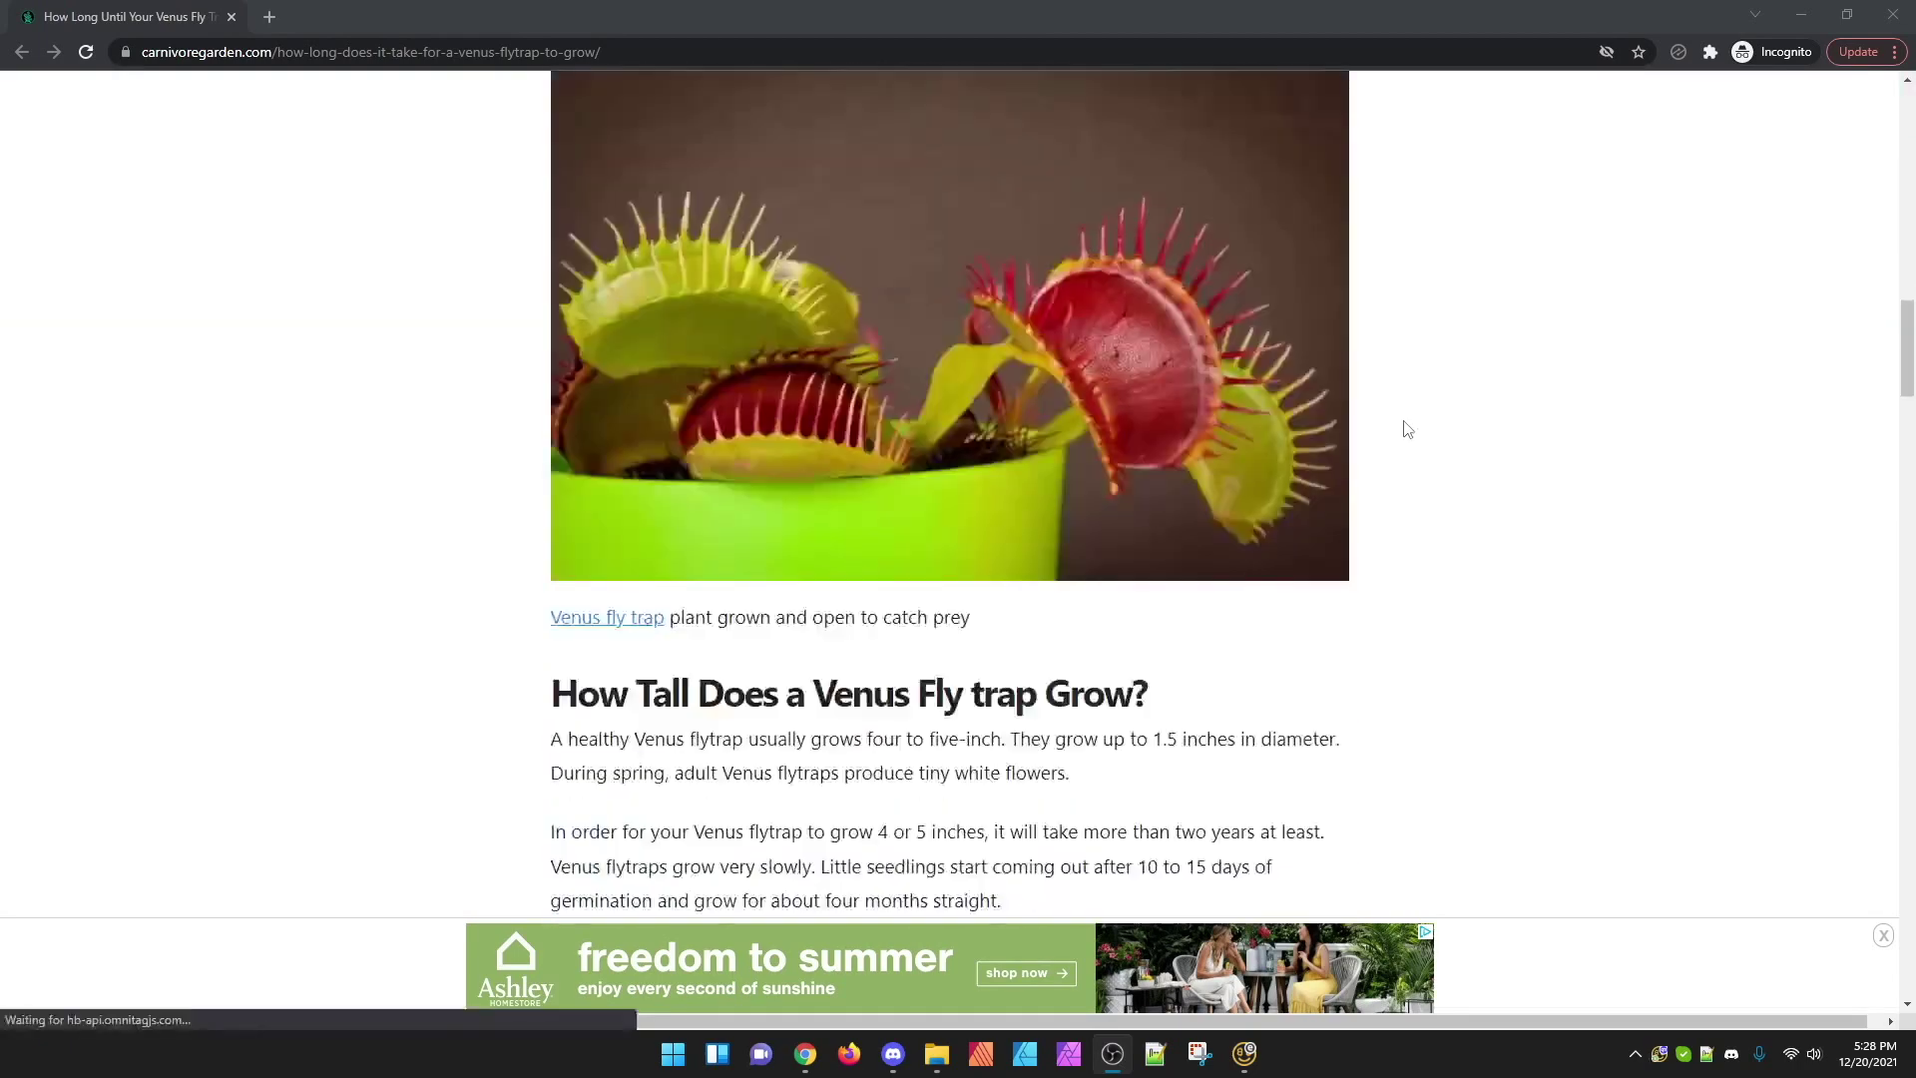
pyautogui.scroll(-18, 1407, 429)
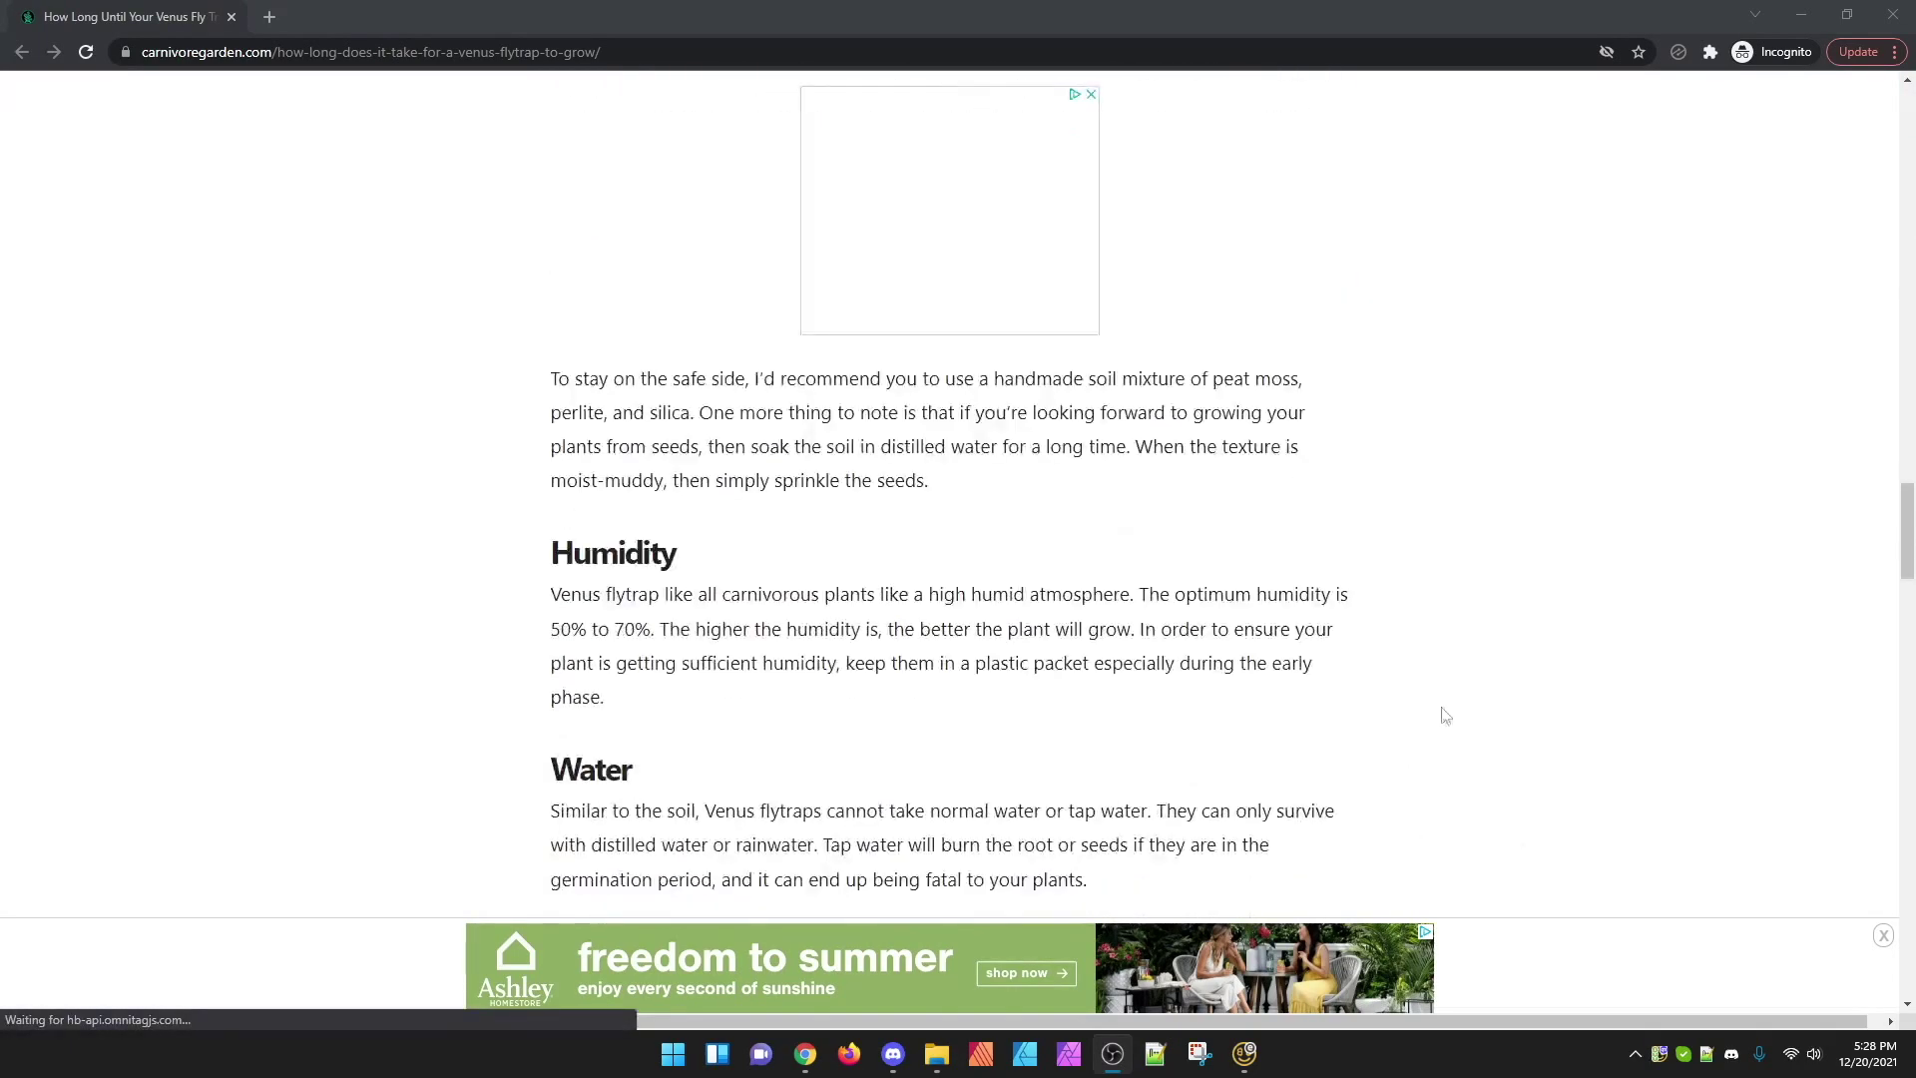
pyautogui.scroll(-15, 1446, 715)
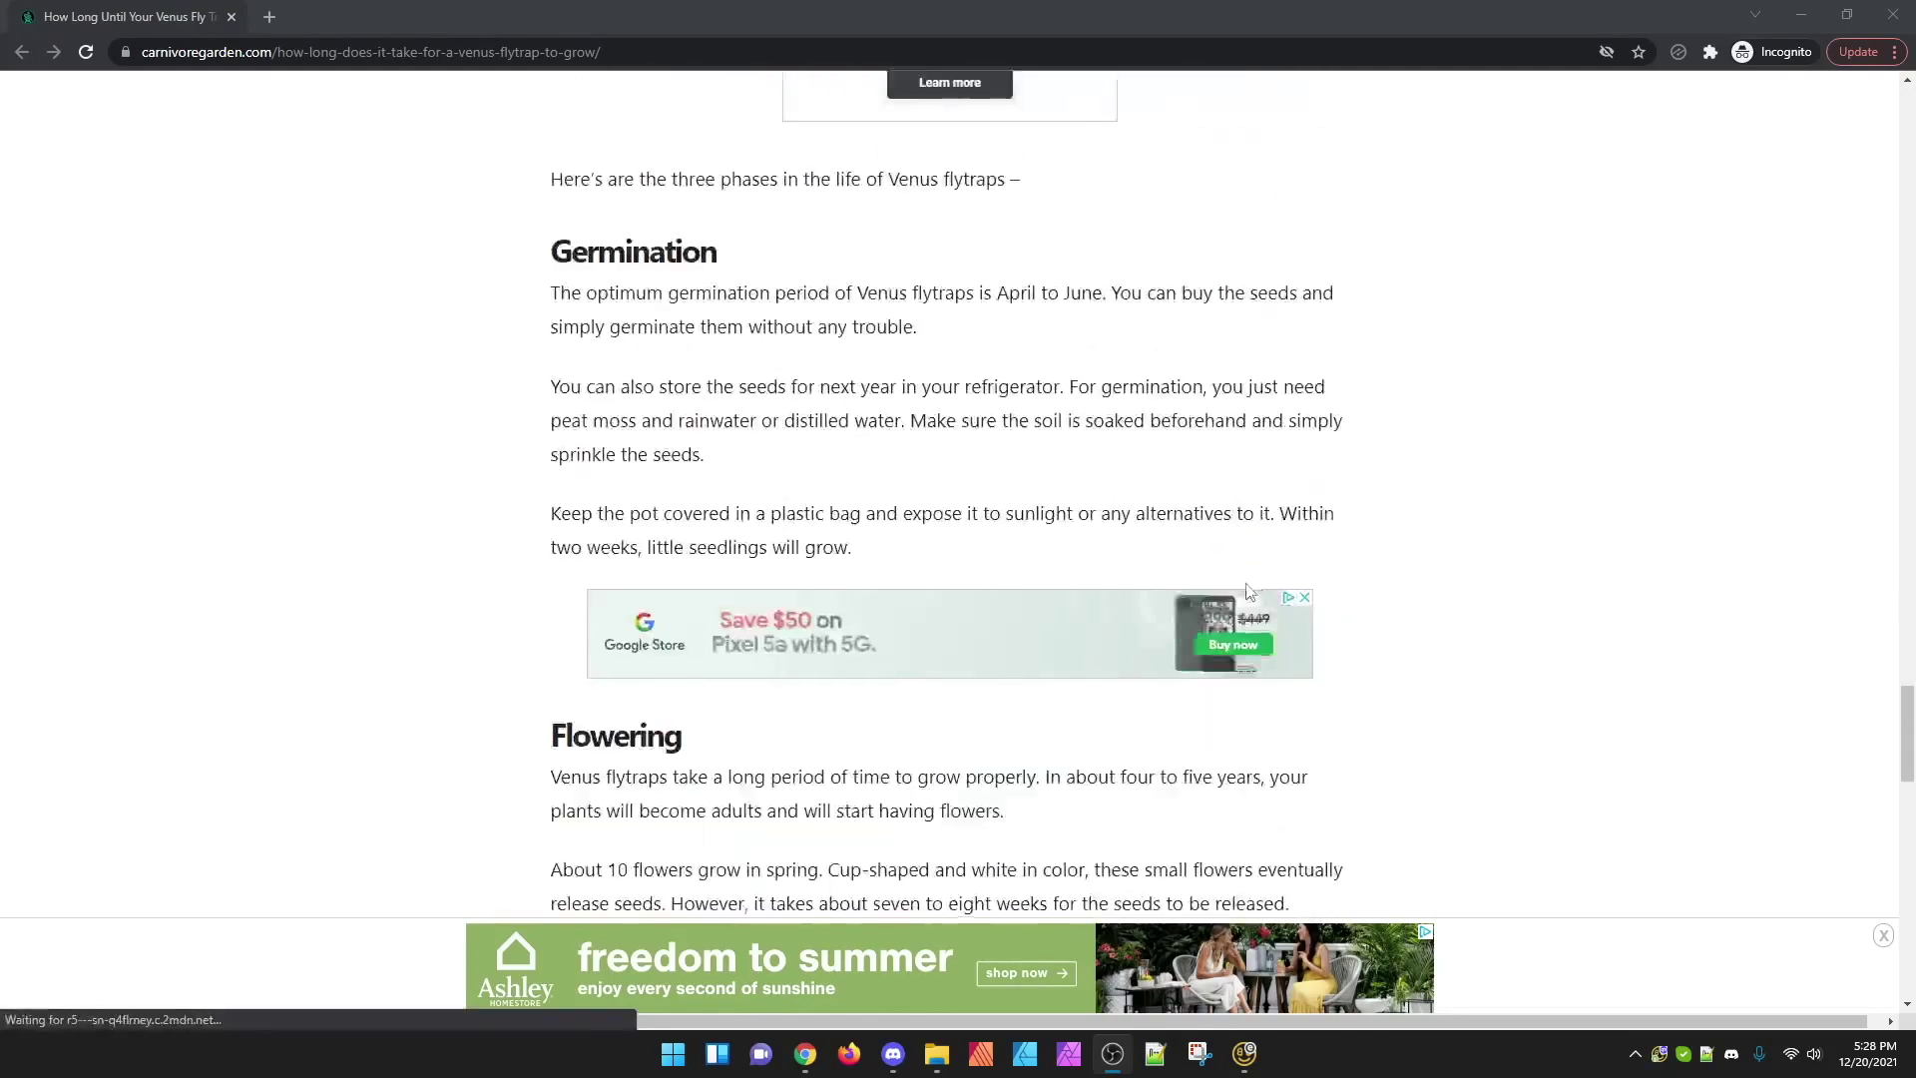
pyautogui.scroll(-10, 1248, 591)
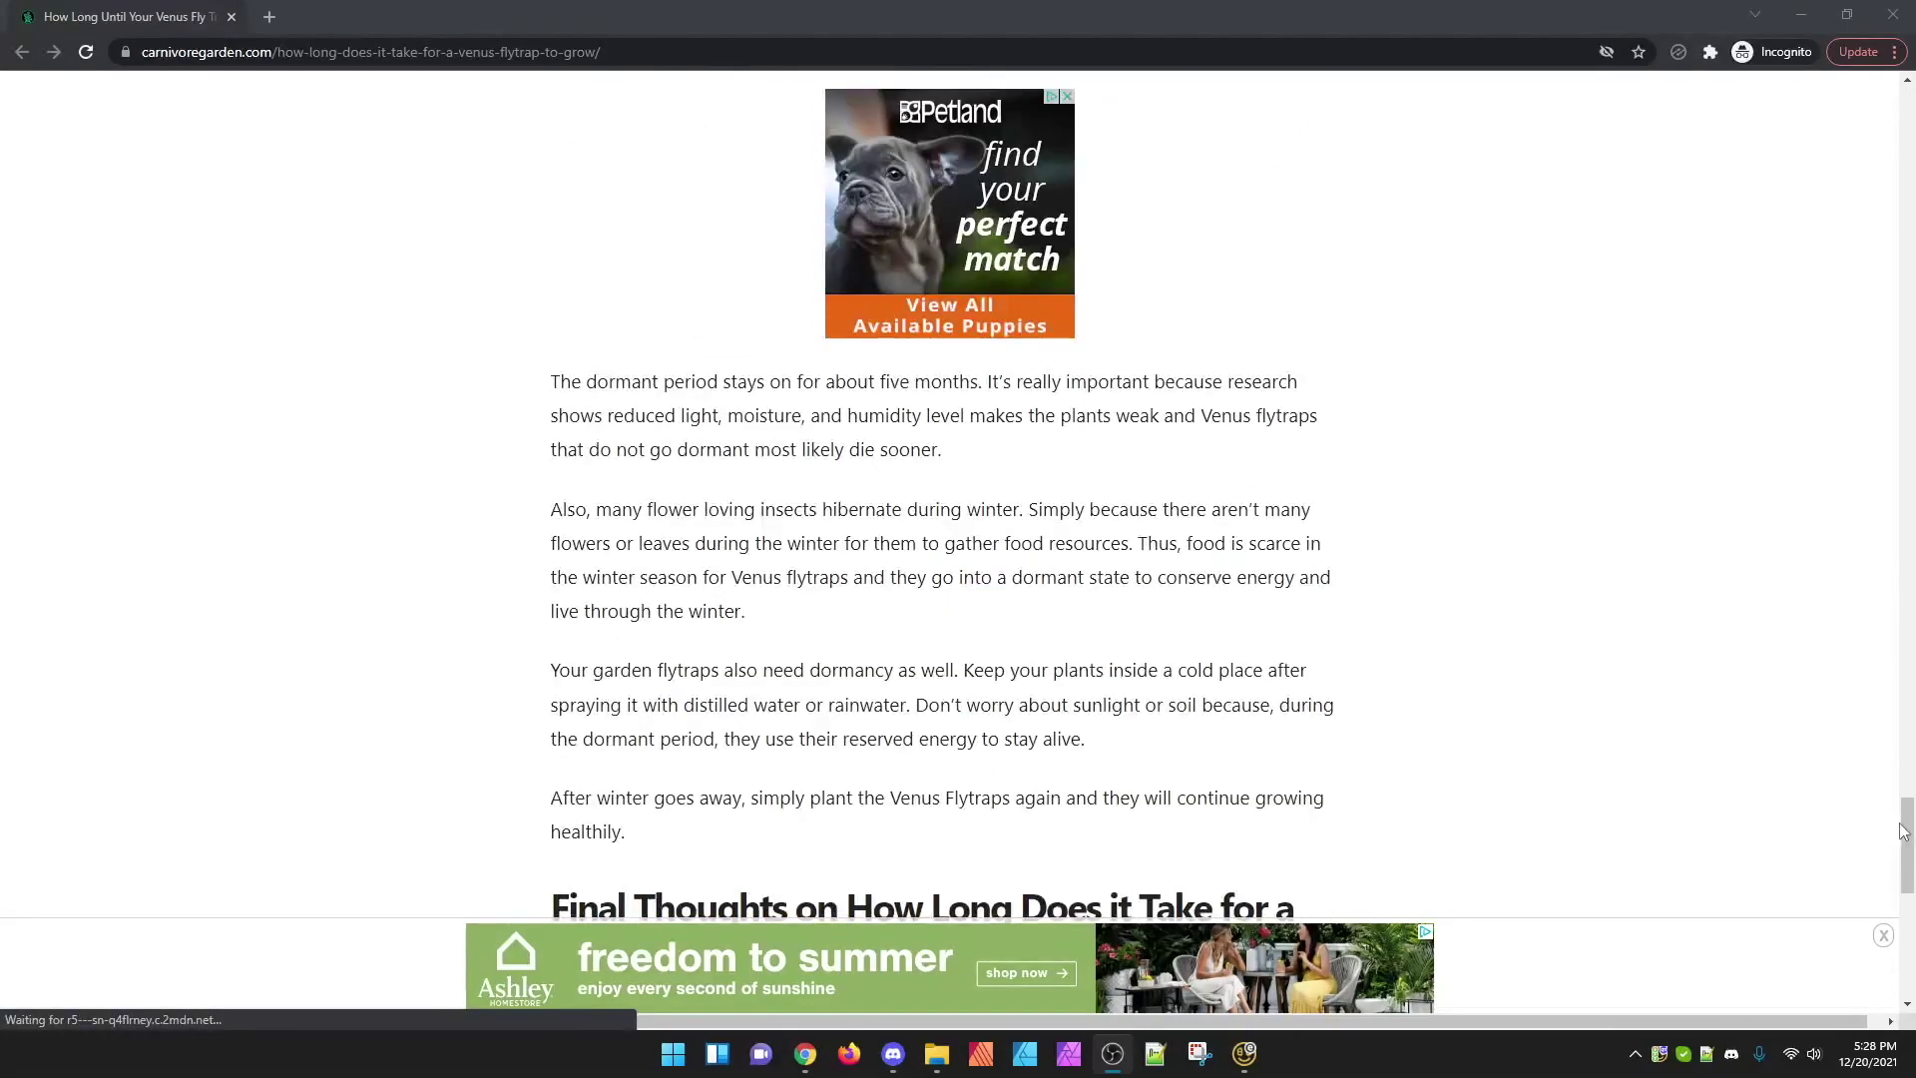
pyautogui.moveTo(1904, 830); pyautogui.dragTo(1901, 181)
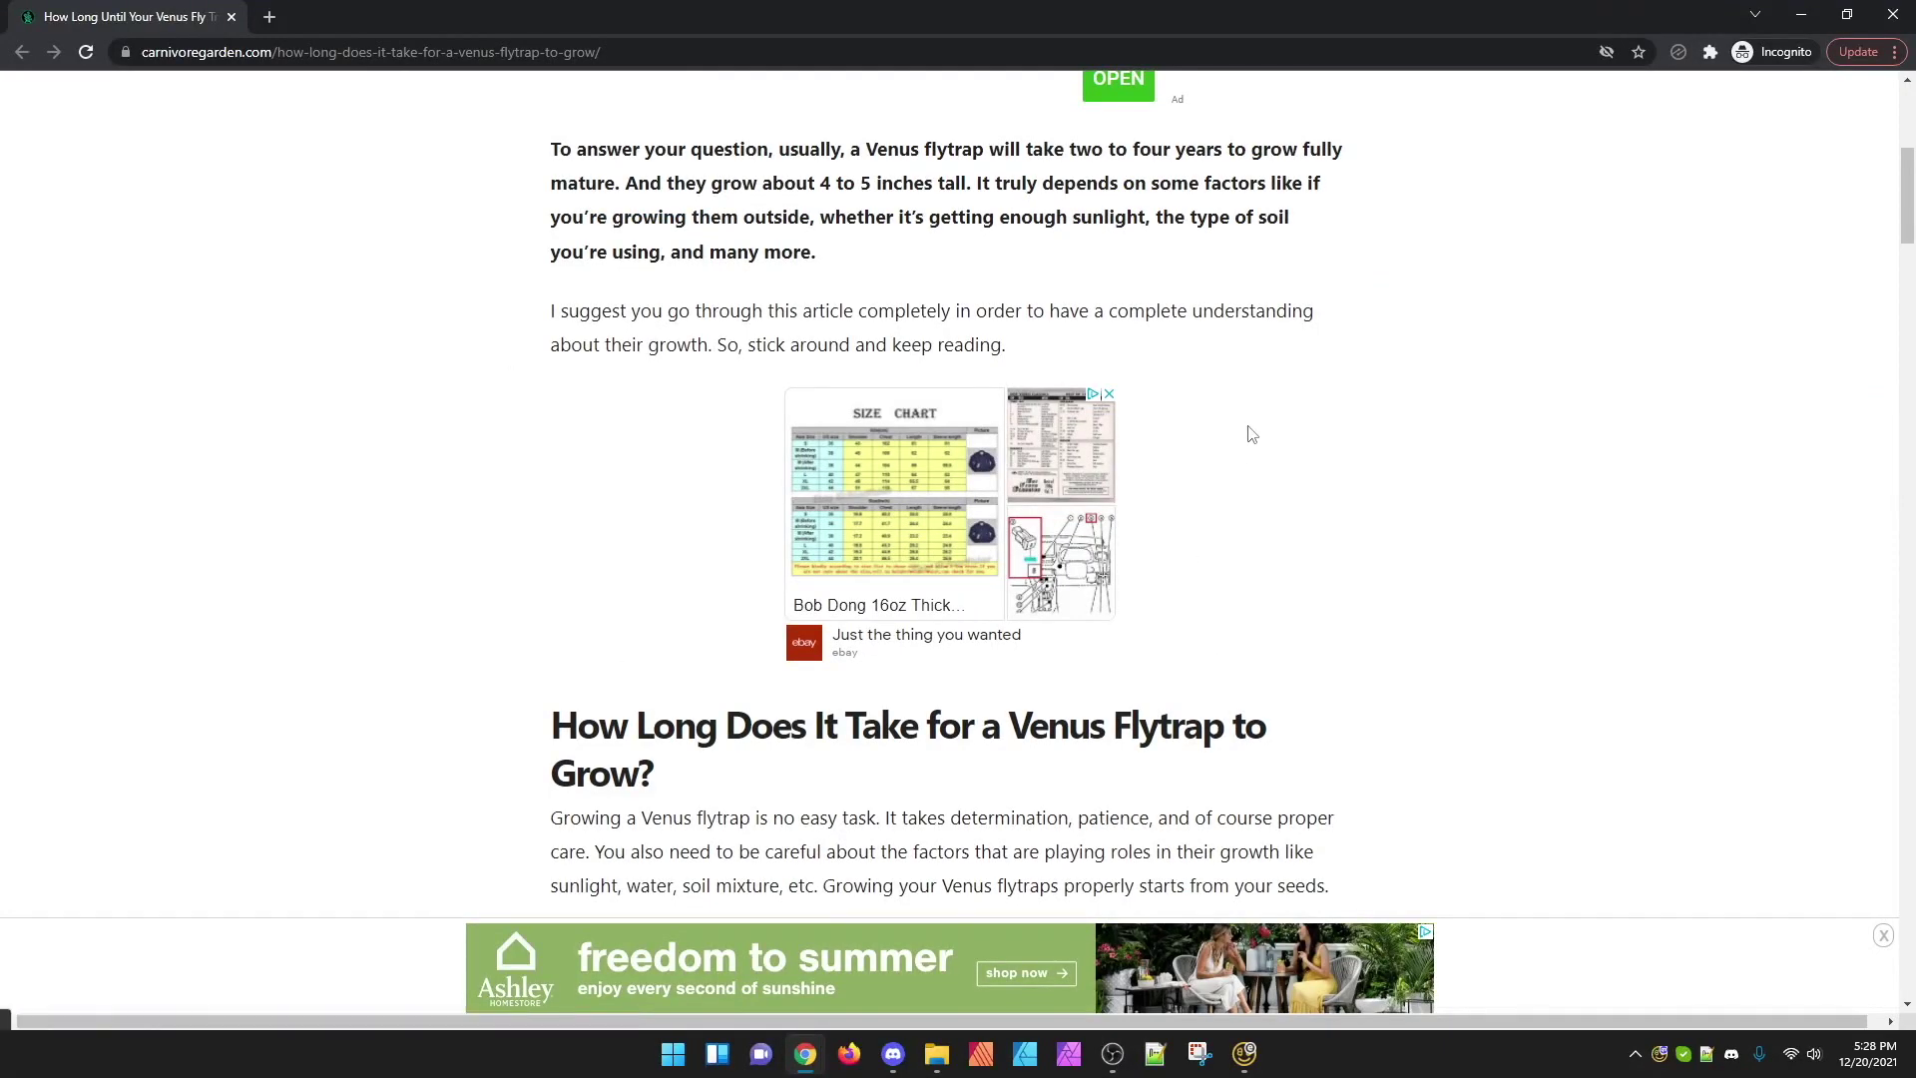
pyautogui.scroll(6, 838, 219)
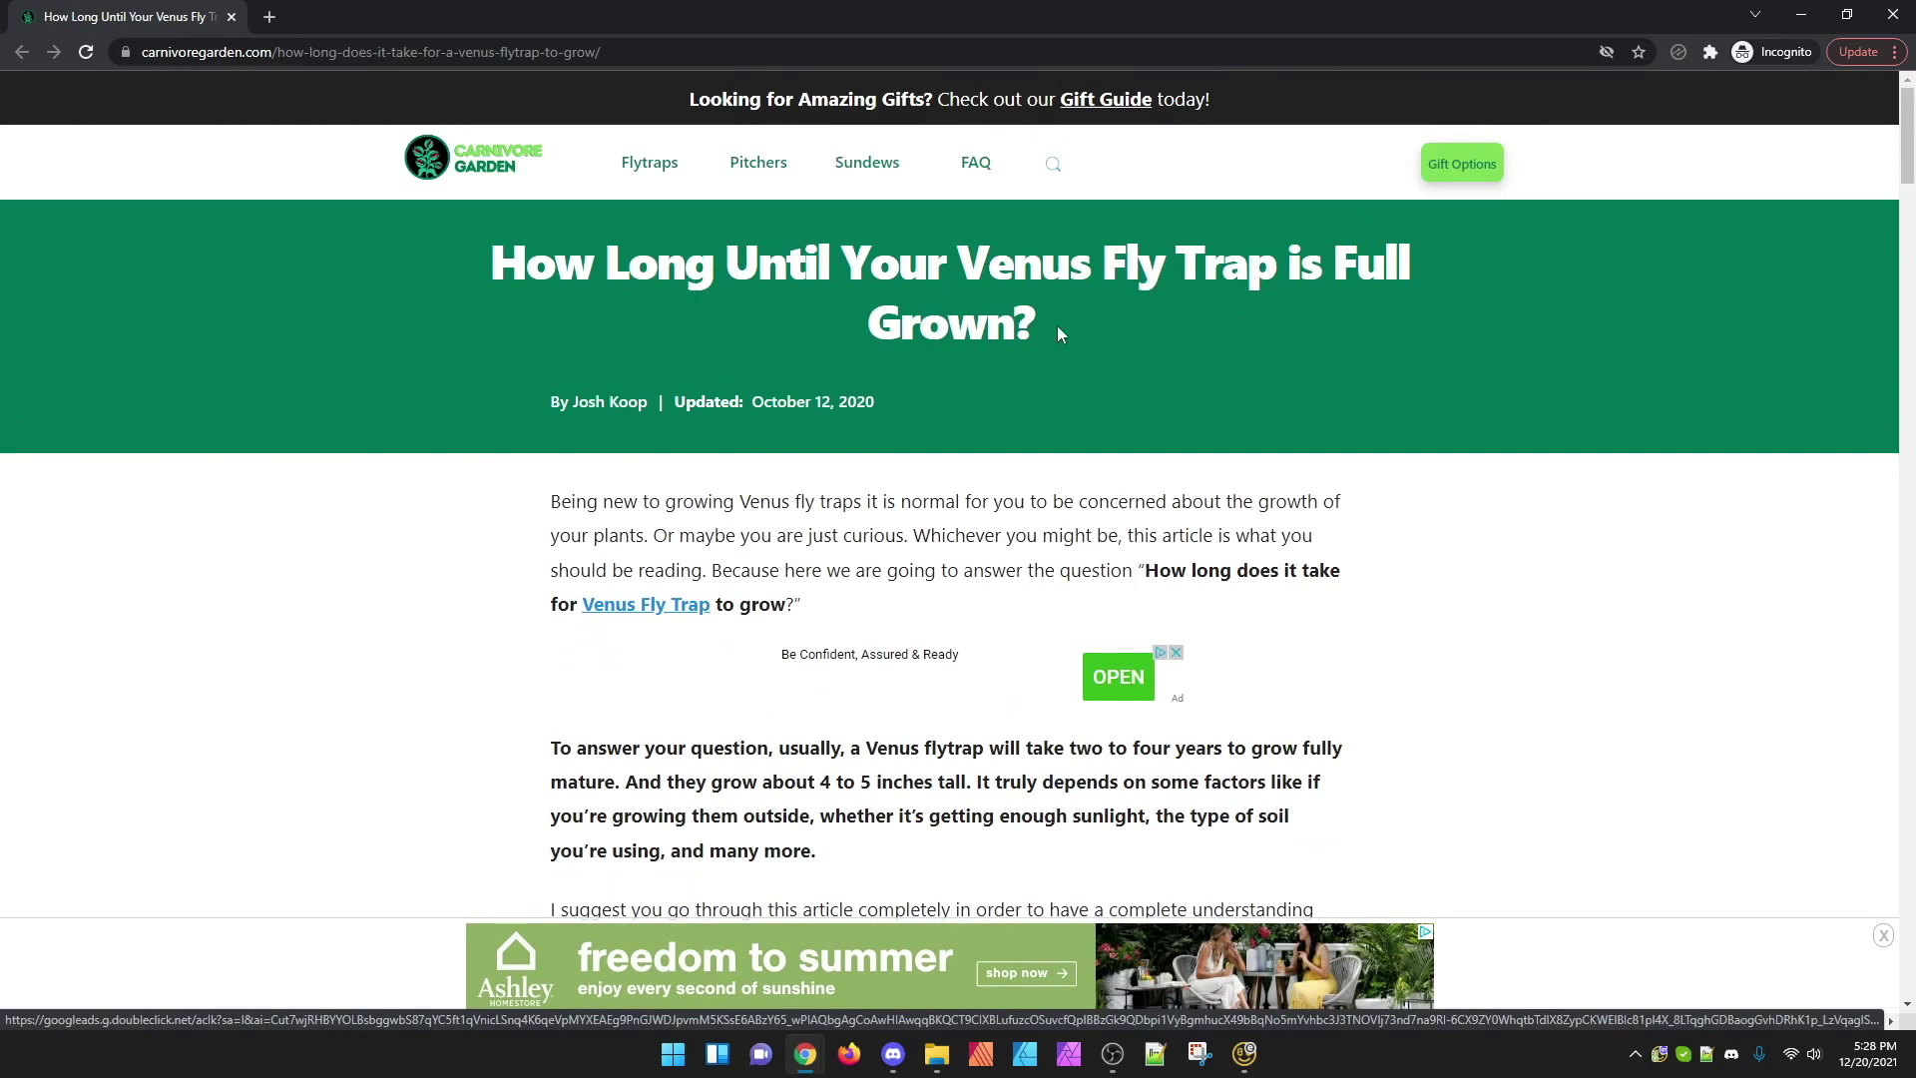
pyautogui.scroll(-2, 874, 627)
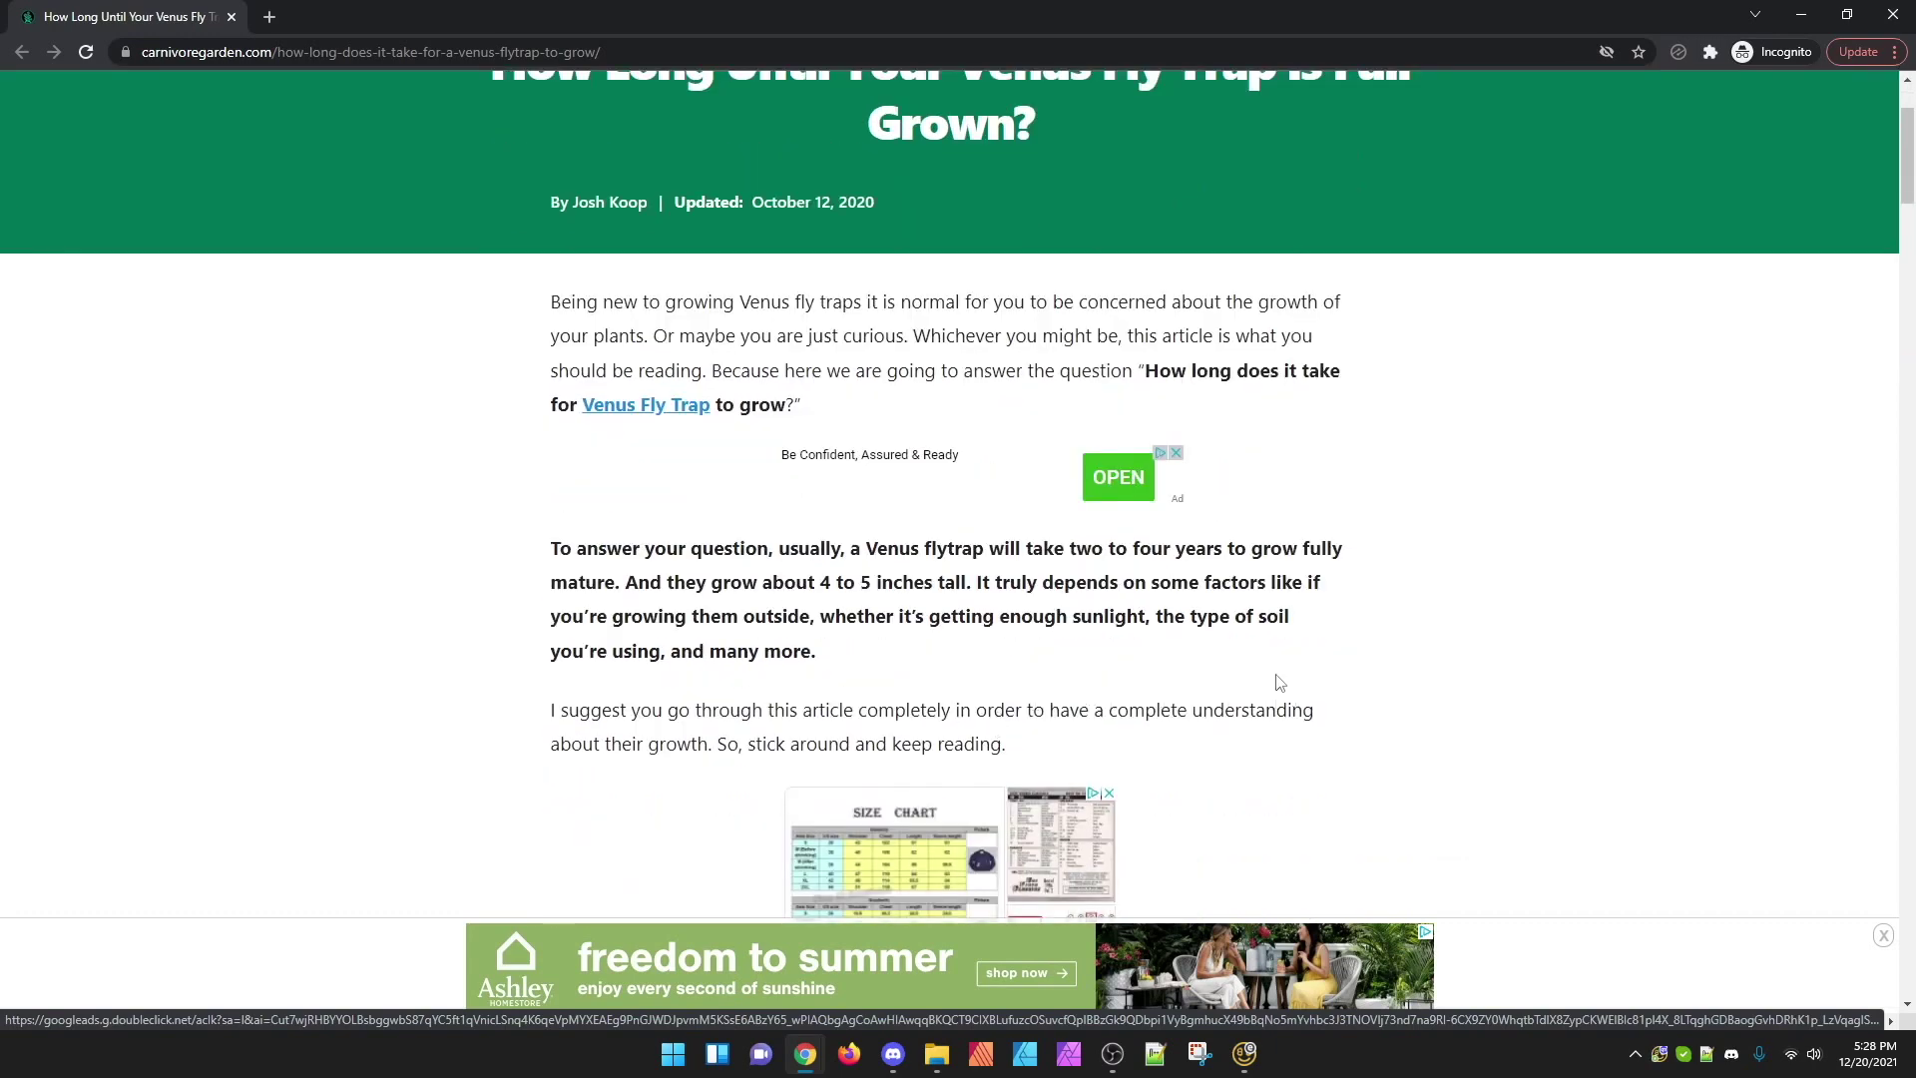
pyautogui.scroll(1, 1318, 608)
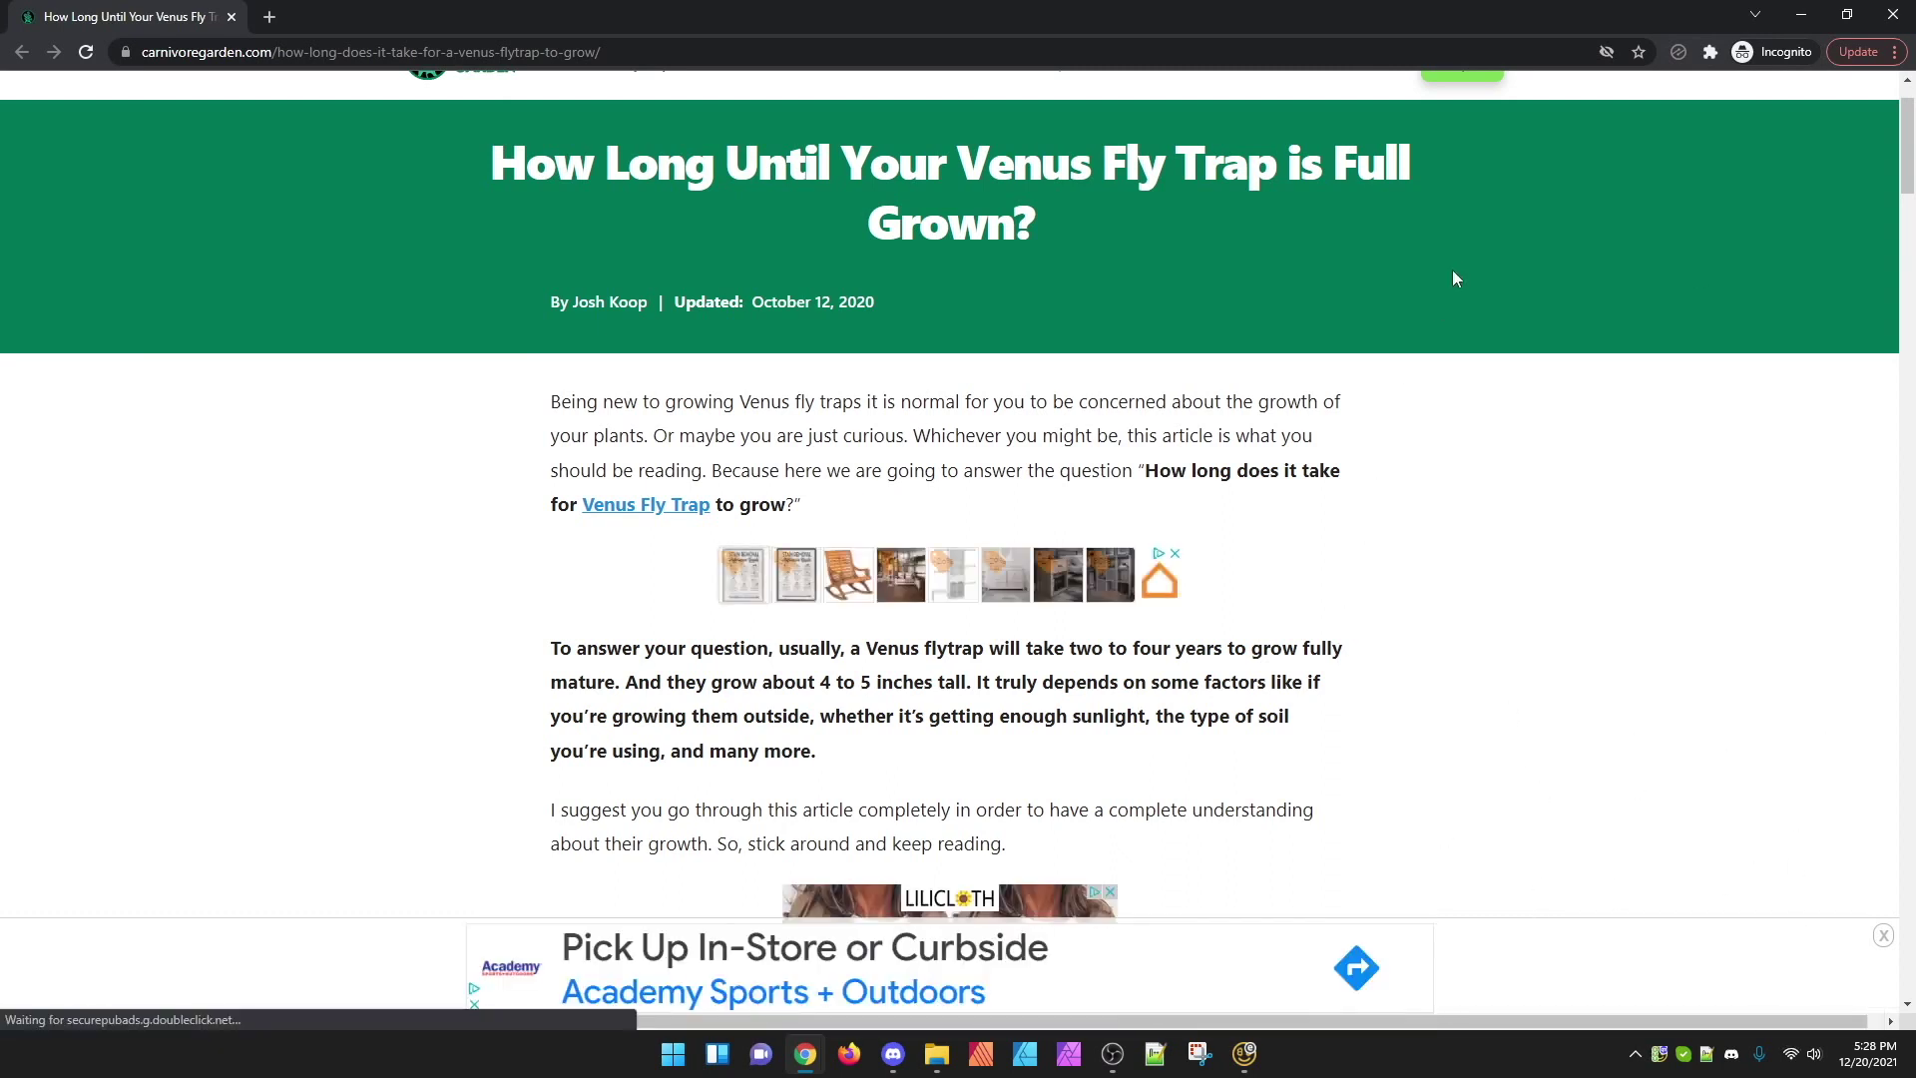
# Step: Activate the video placeholders on the article page with the Ezoic extension and start creating a new video placeholder
pyautogui.click(1680, 62)
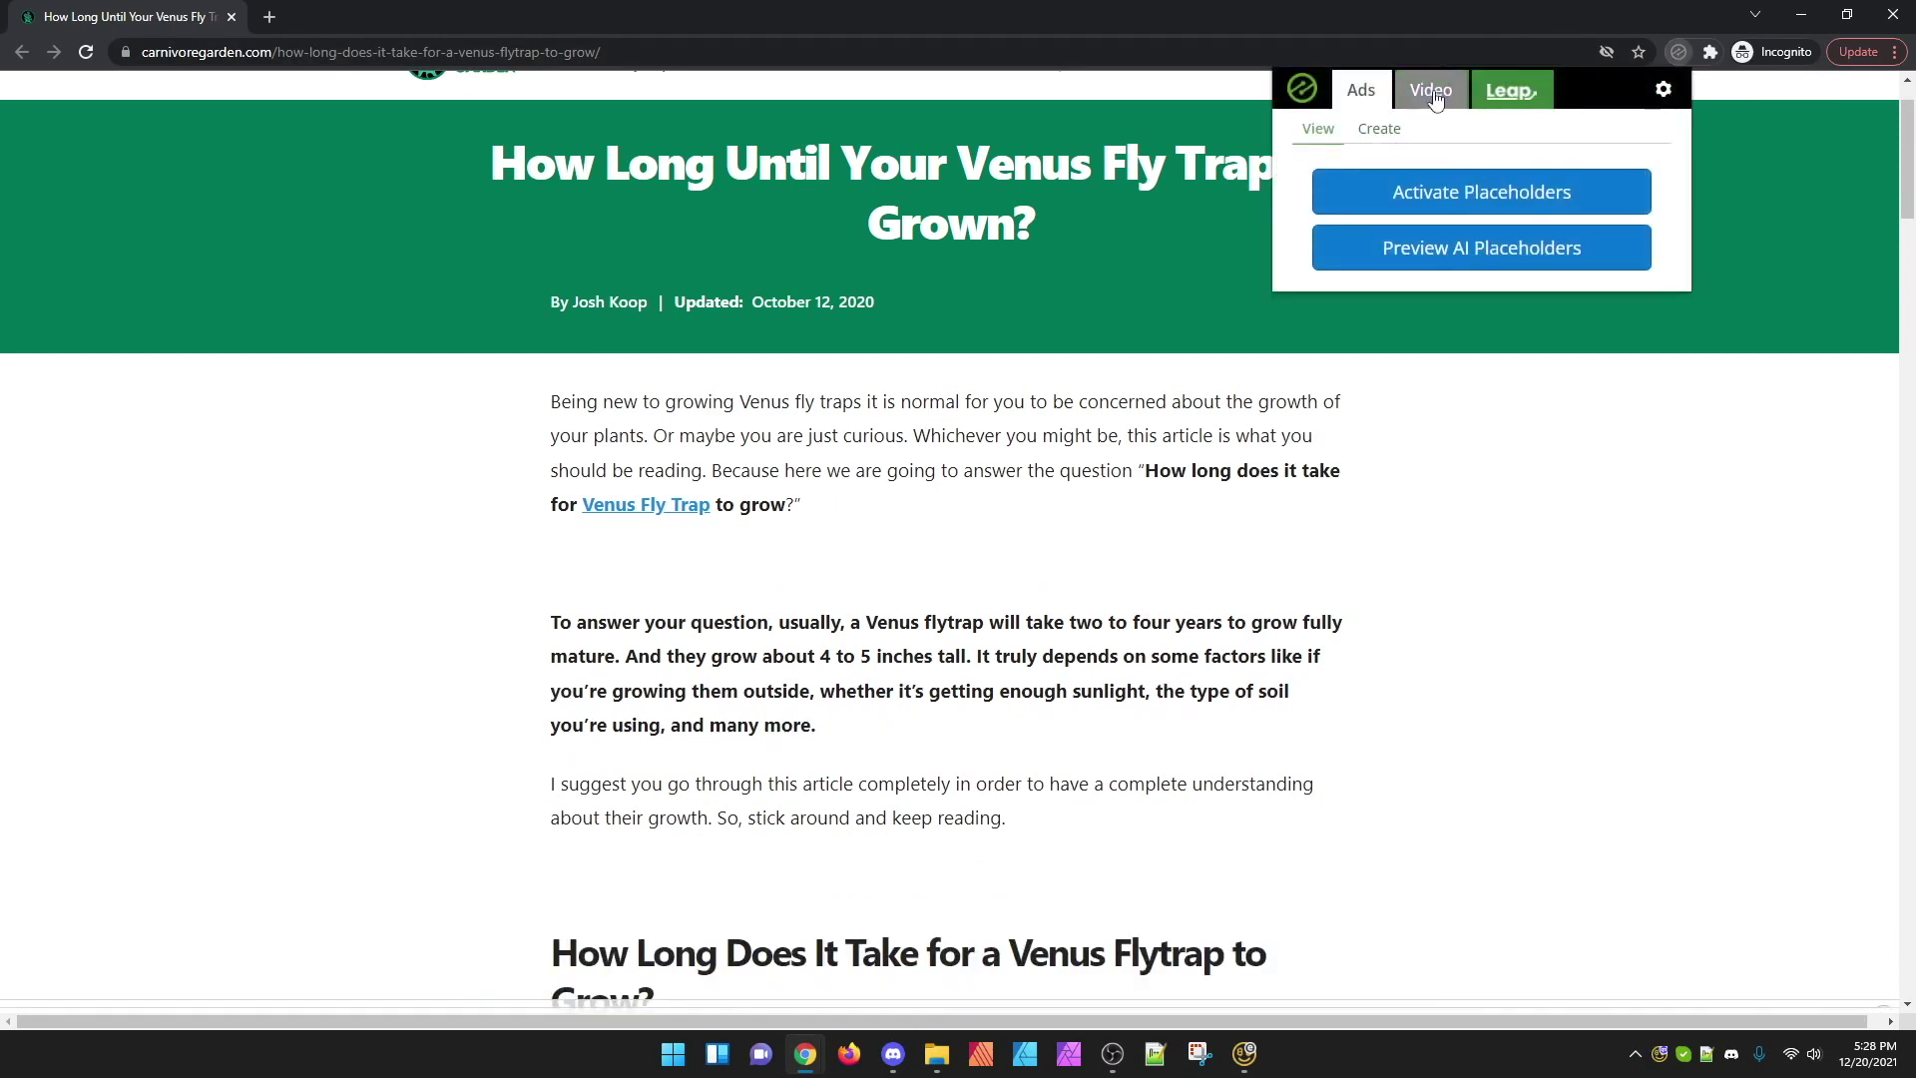
pyautogui.click(1462, 96)
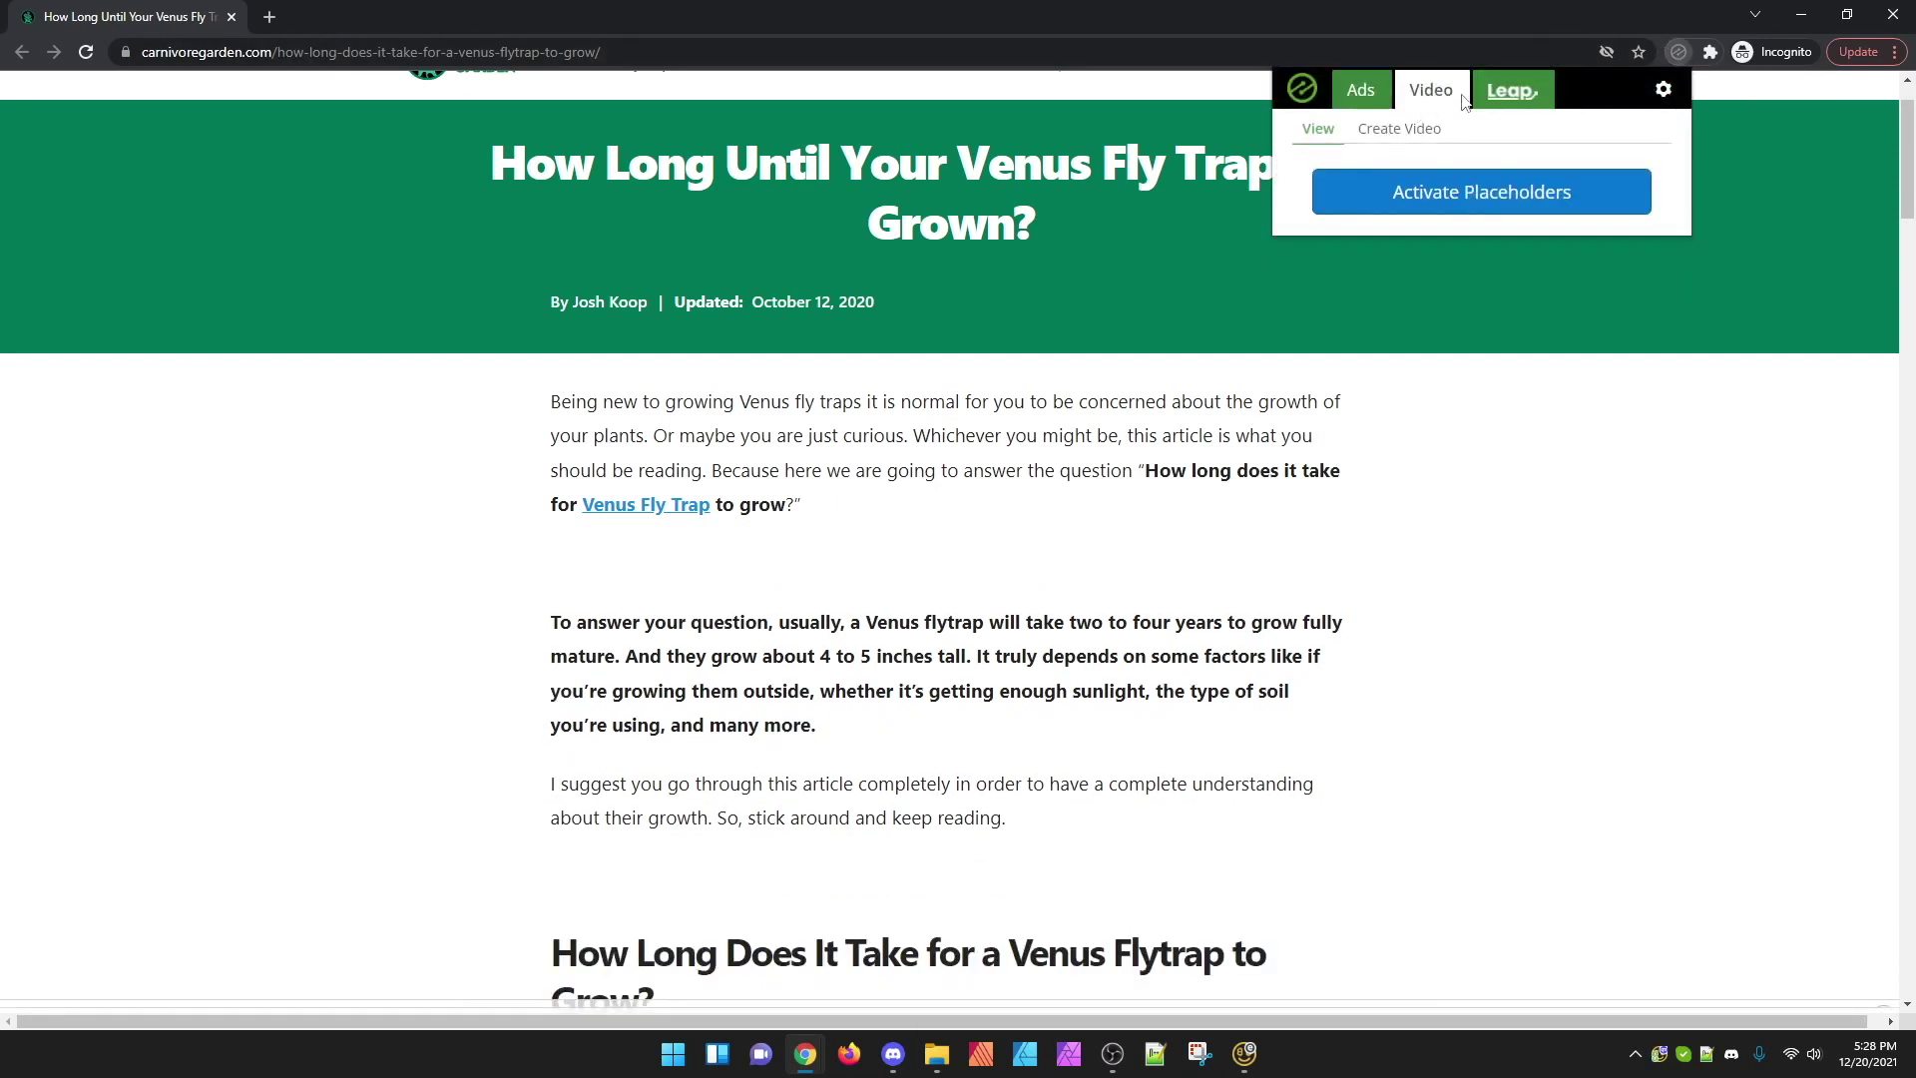
pyautogui.click(1424, 191)
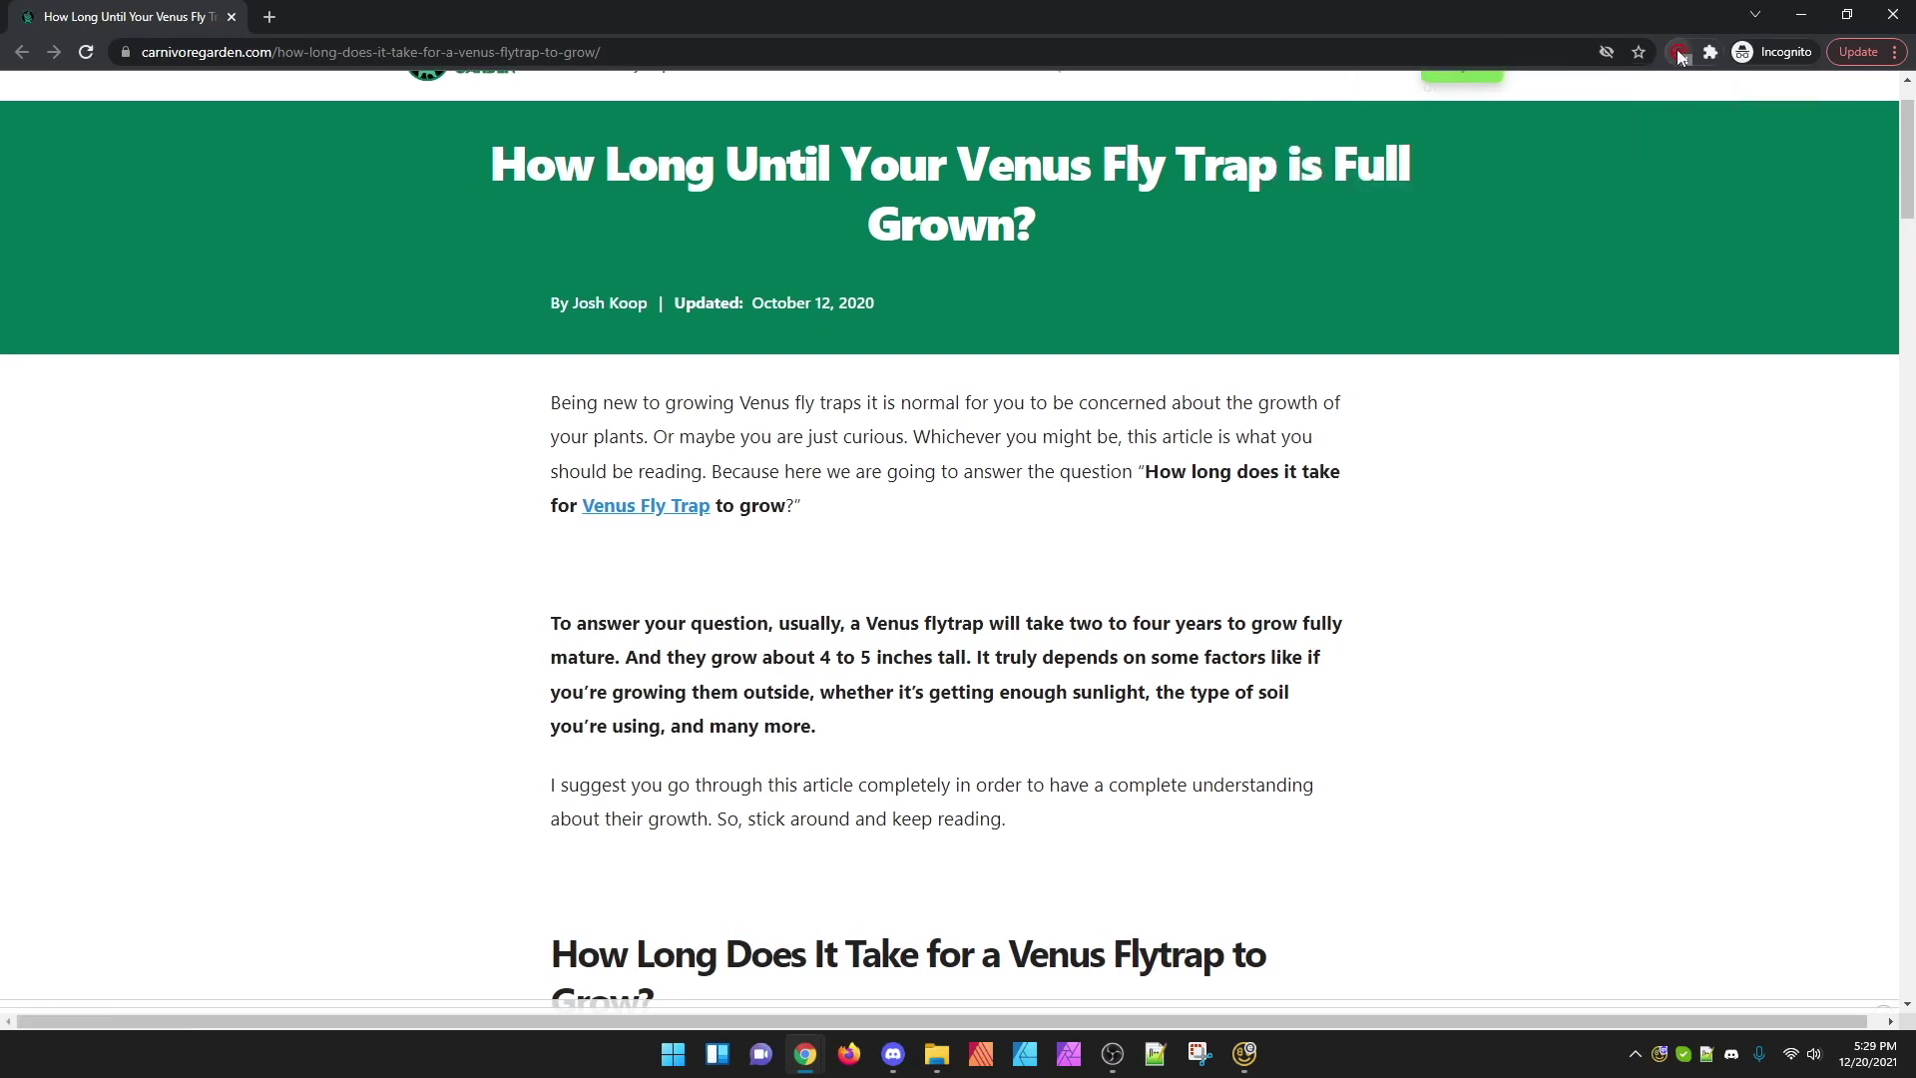
pyautogui.click(1680, 52)
pyautogui.click(1431, 90)
pyautogui.click(1399, 129)
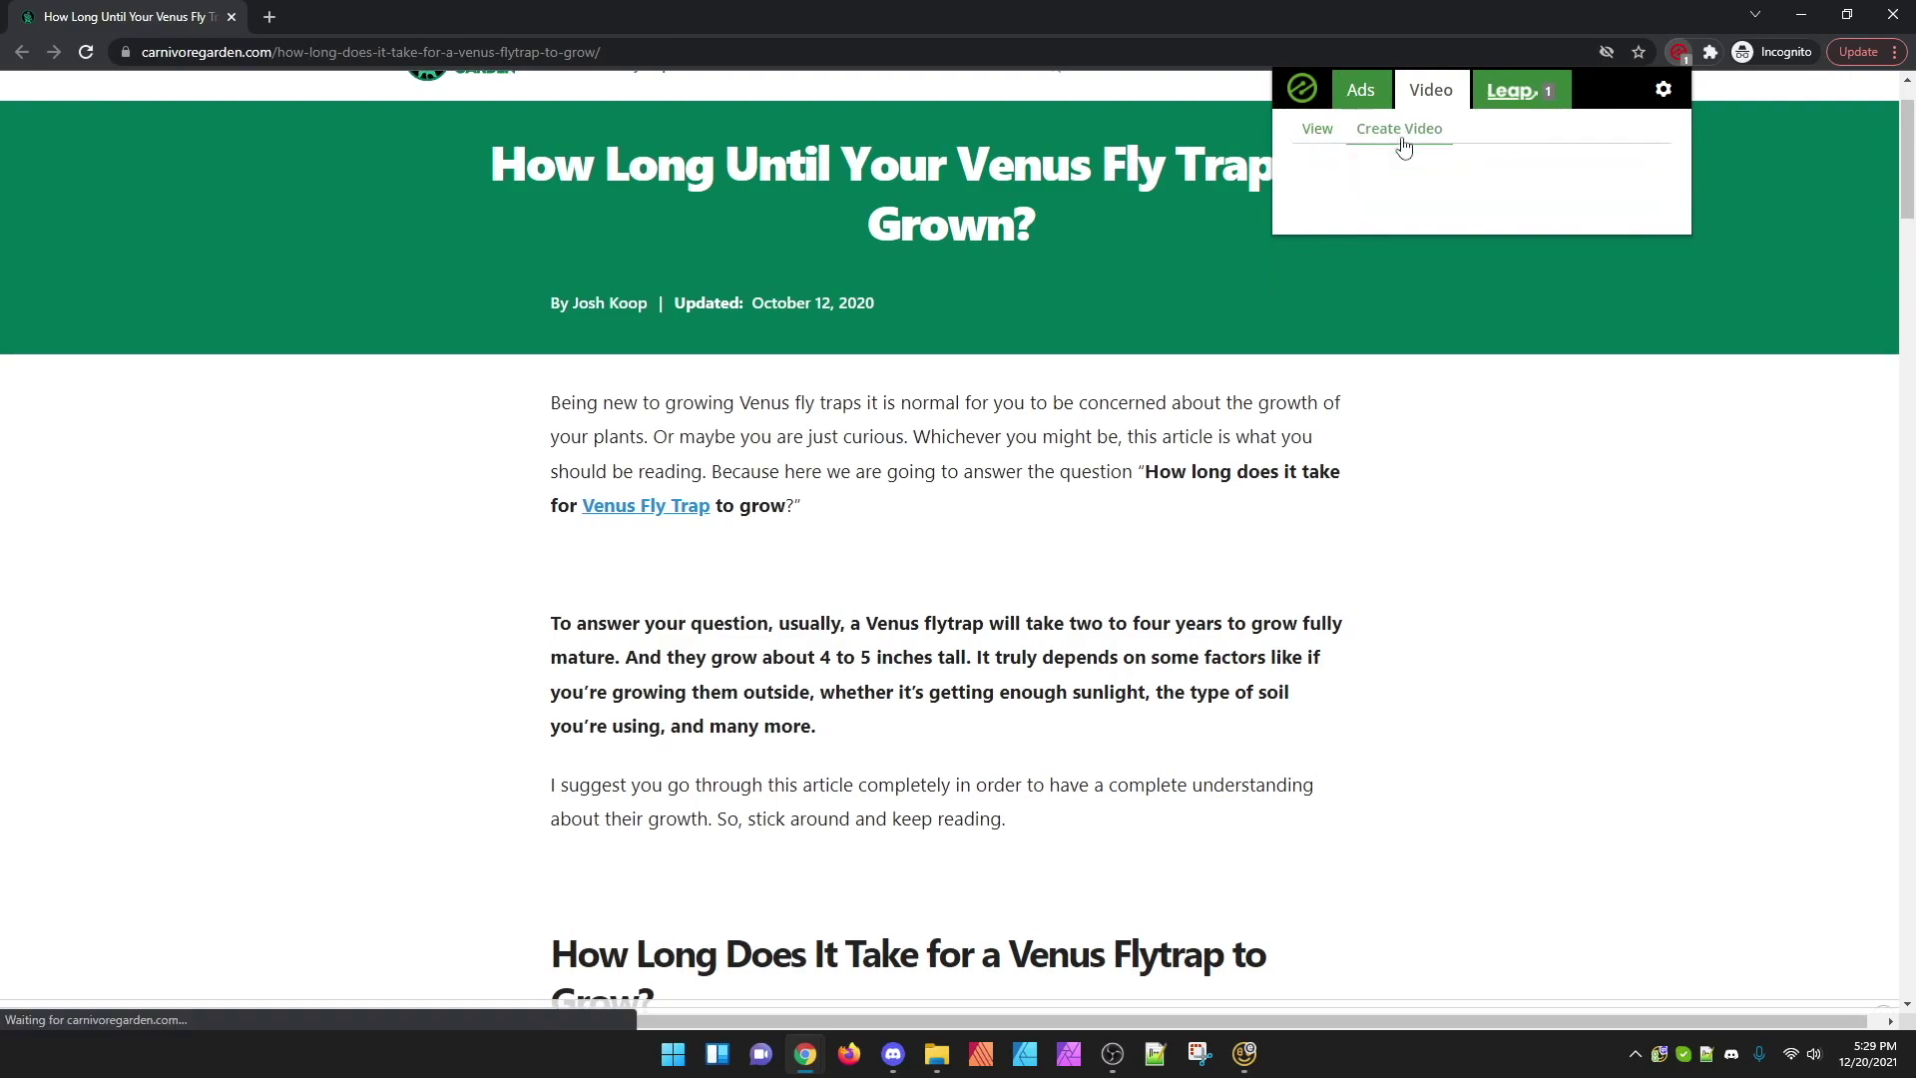
pyautogui.click(1437, 216)
pyautogui.click(1071, 547)
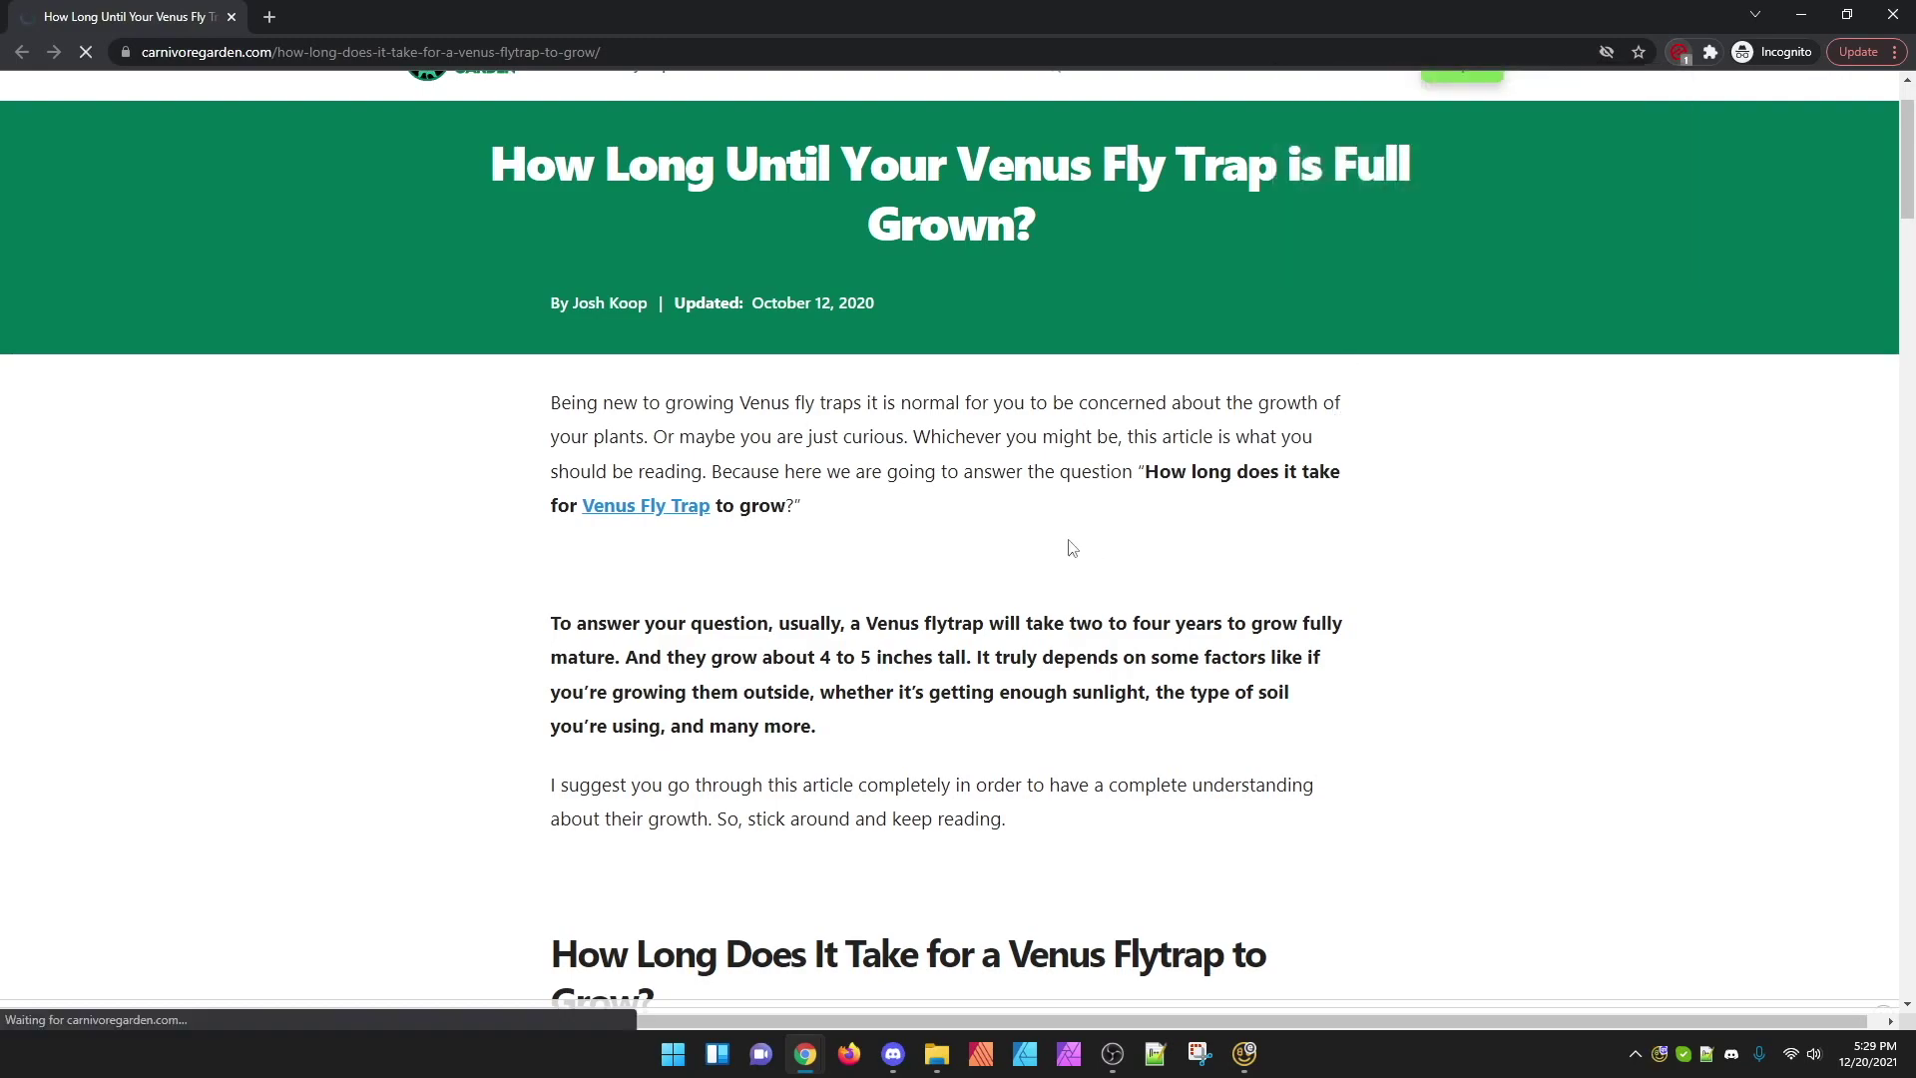
# Step: Select the spot at the article's last paragraph, below Final Thoughts, as the position for the video placeholder
pyautogui.scroll(-15, 1071, 547)
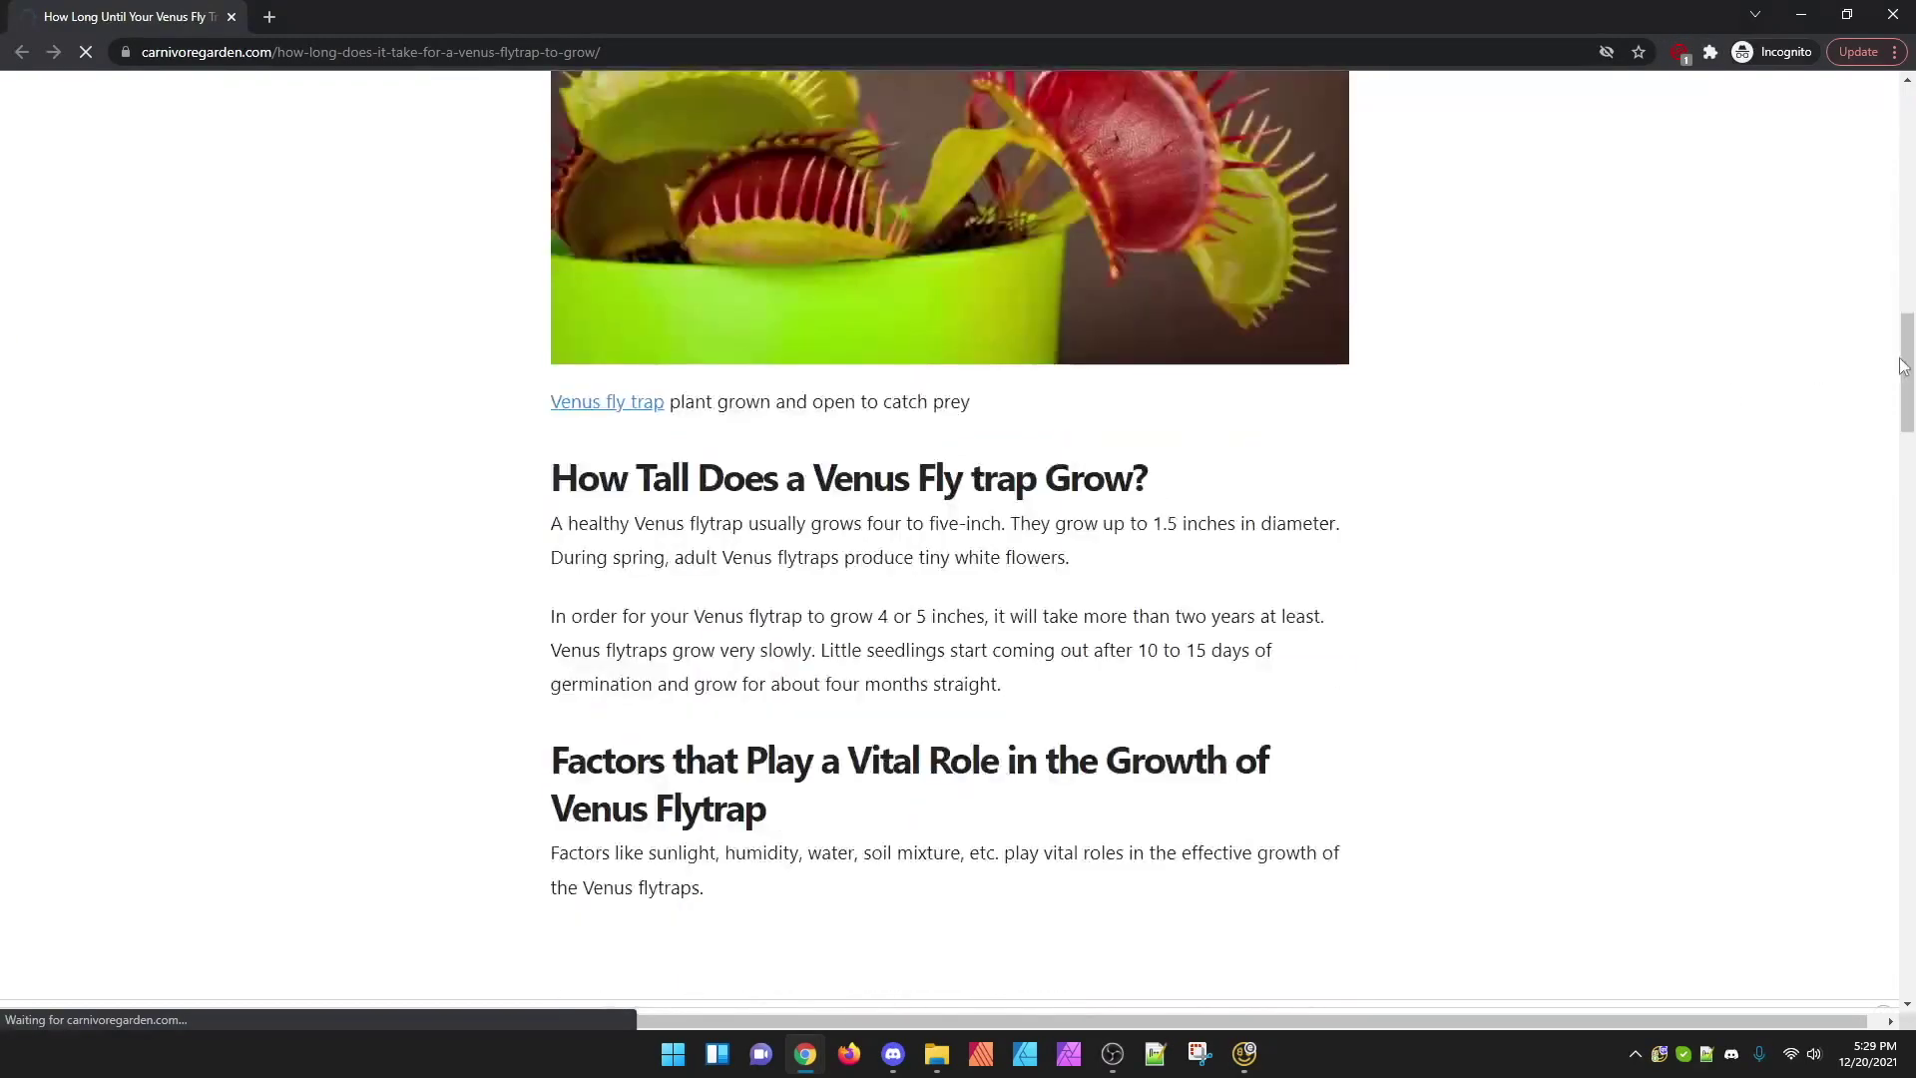
pyautogui.moveTo(1901, 359); pyautogui.dragTo(1875, 905)
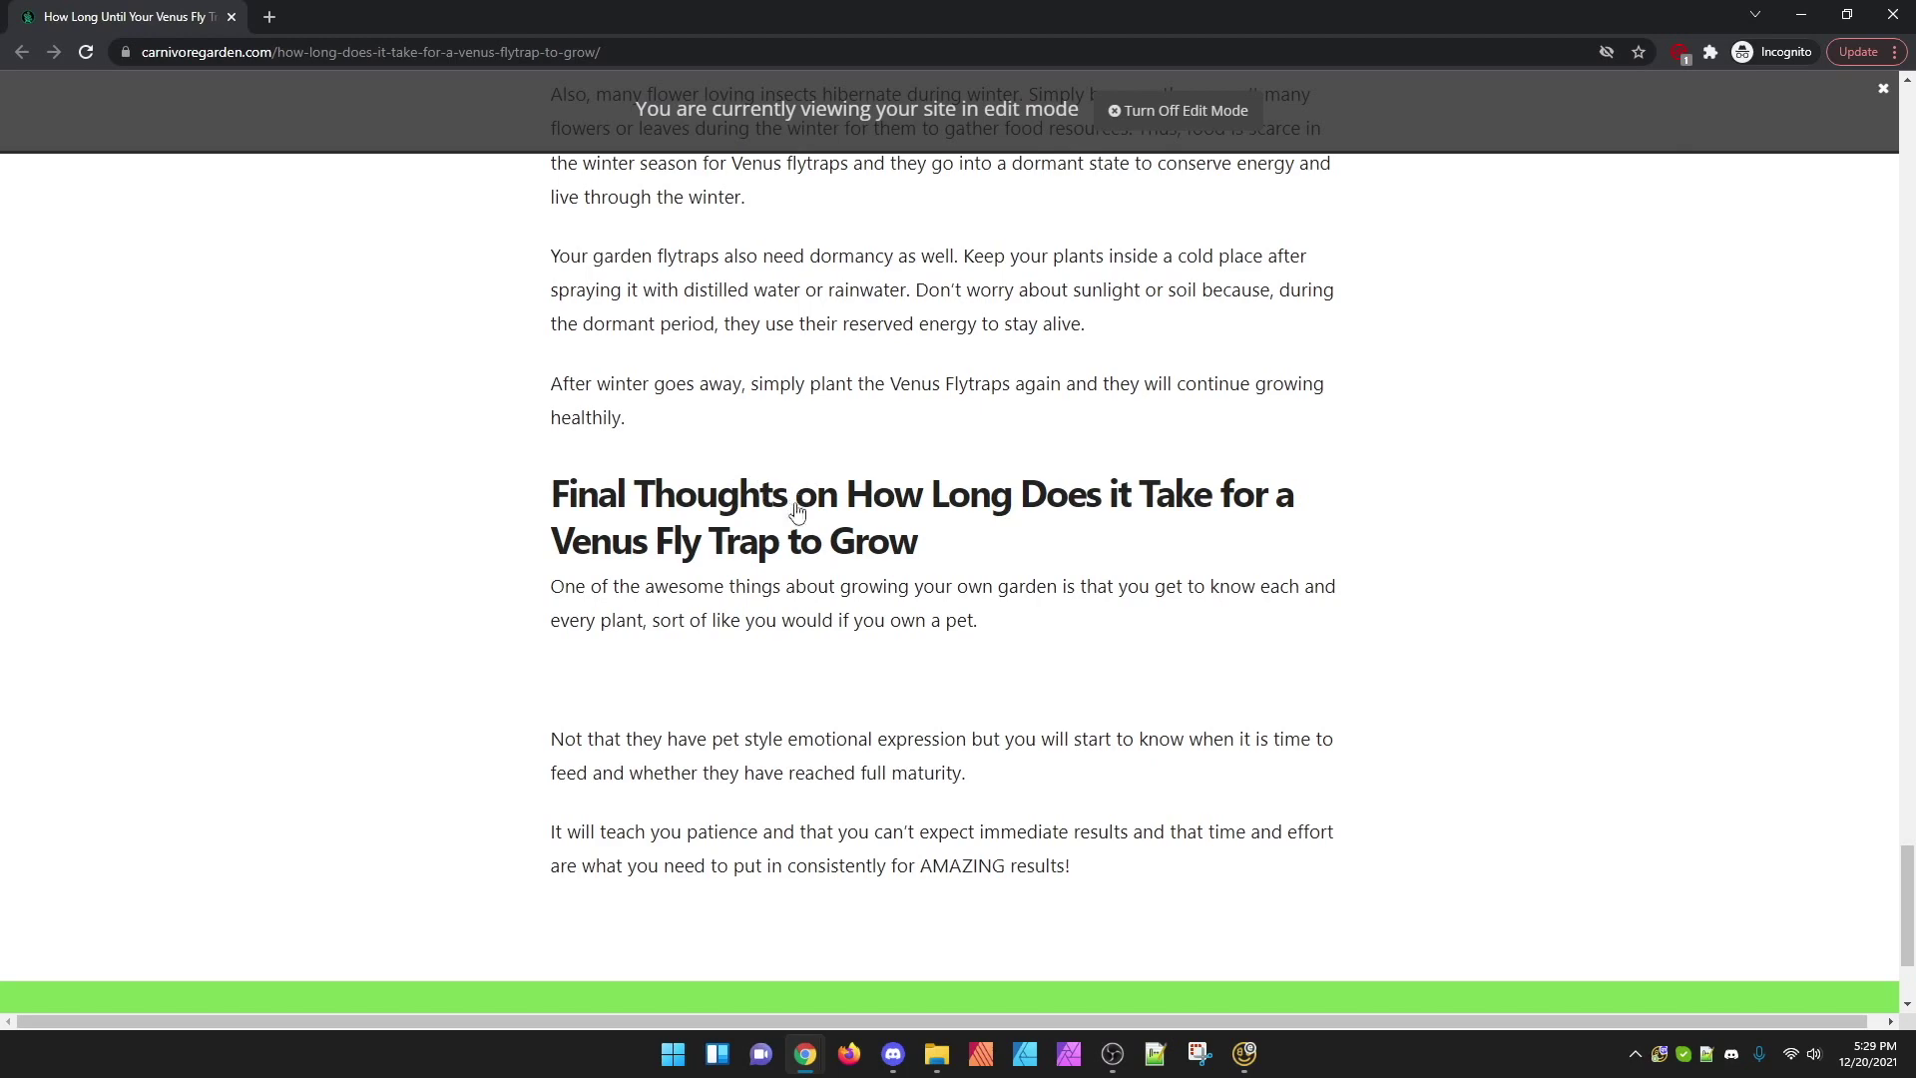
pyautogui.scroll(-3, 909, 690)
pyautogui.scroll(3, 906, 569)
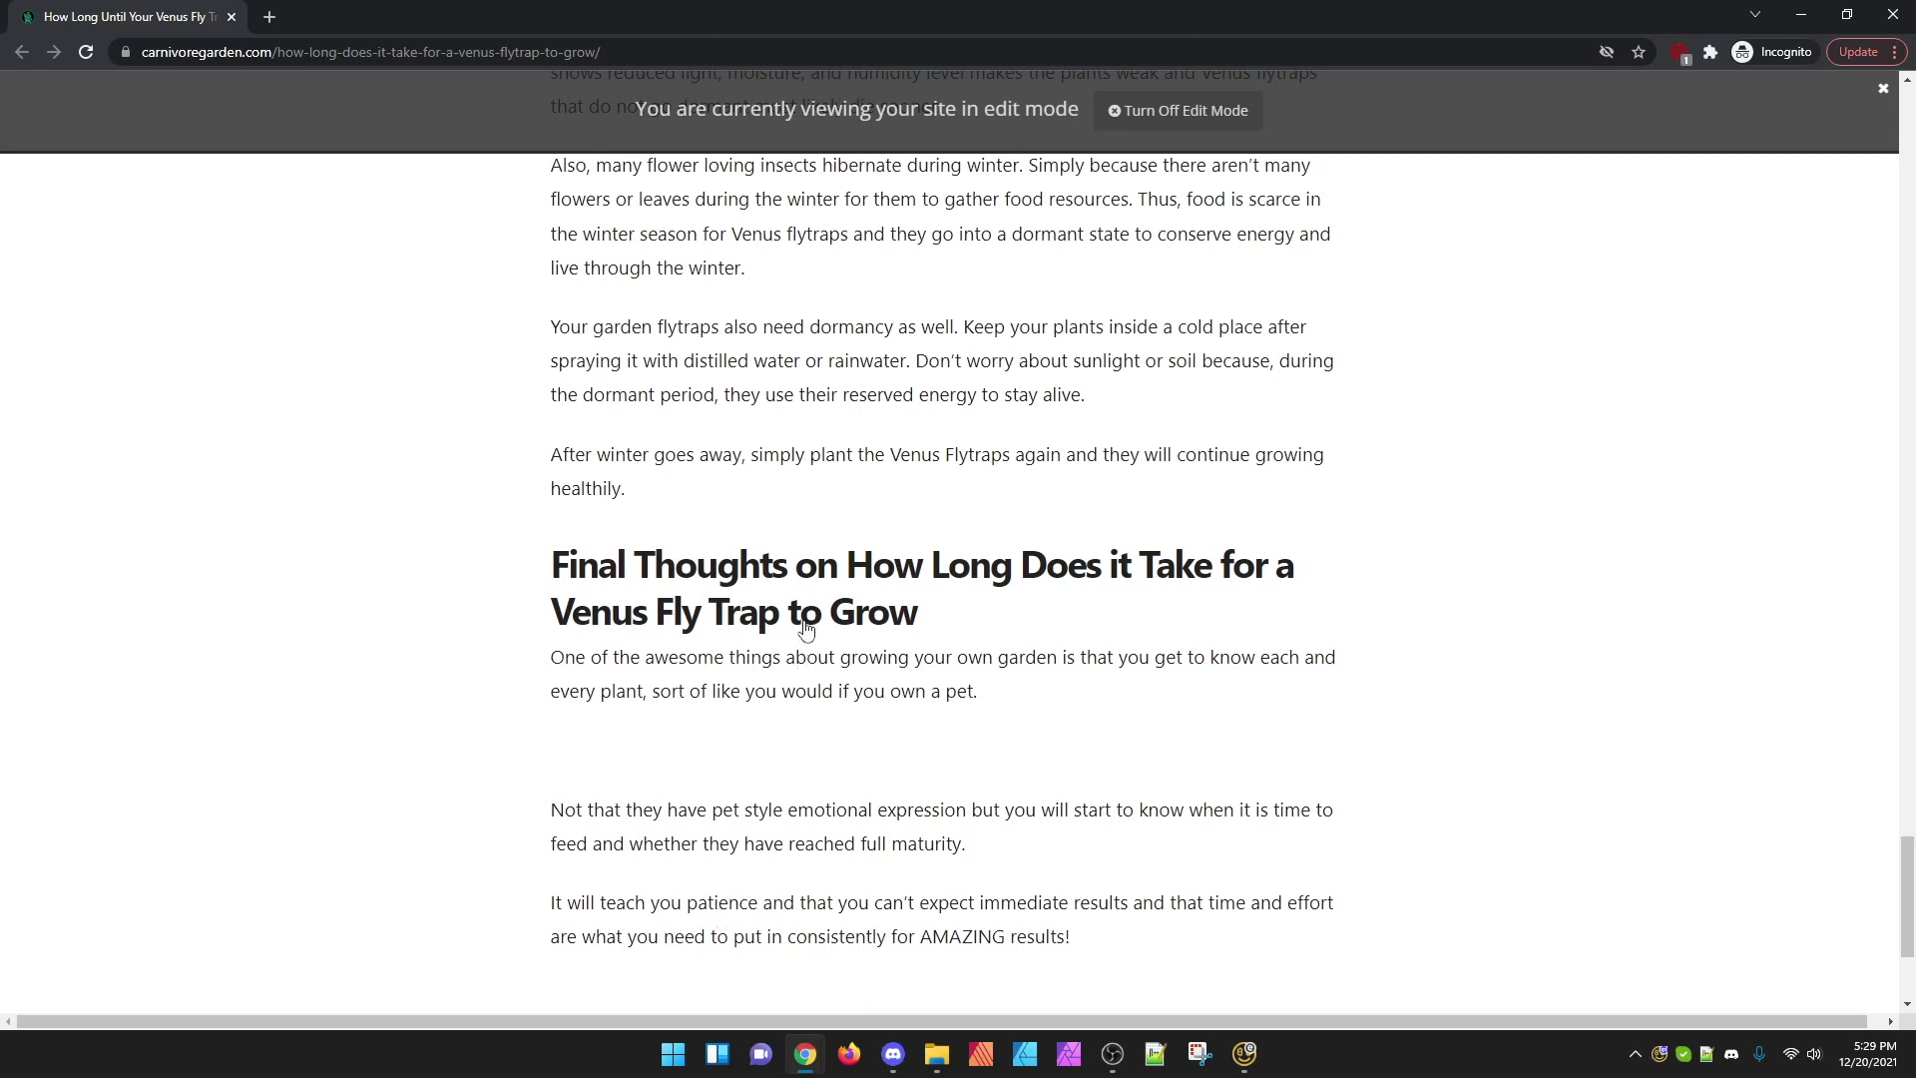
pyautogui.click(787, 962)
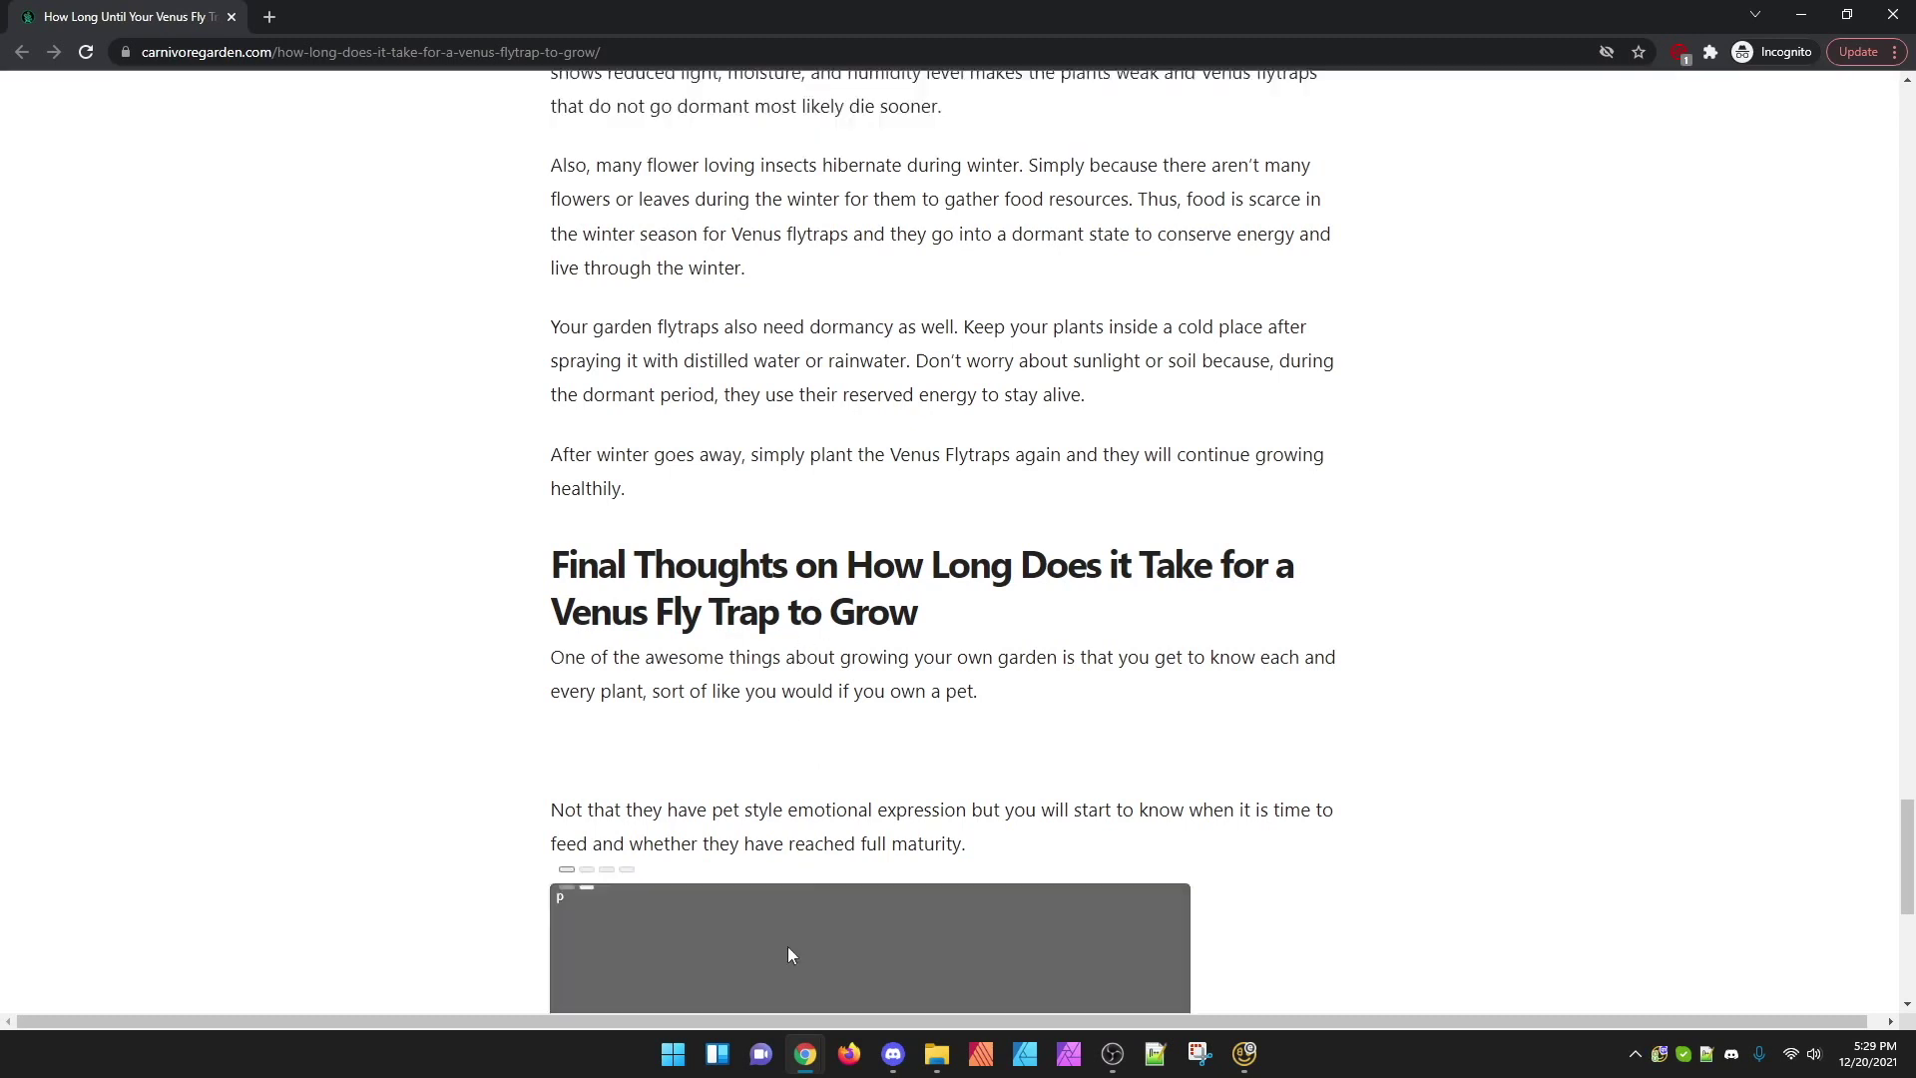
# Step: Move the placeholder position to the end of the section.container mb-5 element and insert the placeholder there
pyautogui.scroll(-5, 769, 778)
pyautogui.click(569, 370)
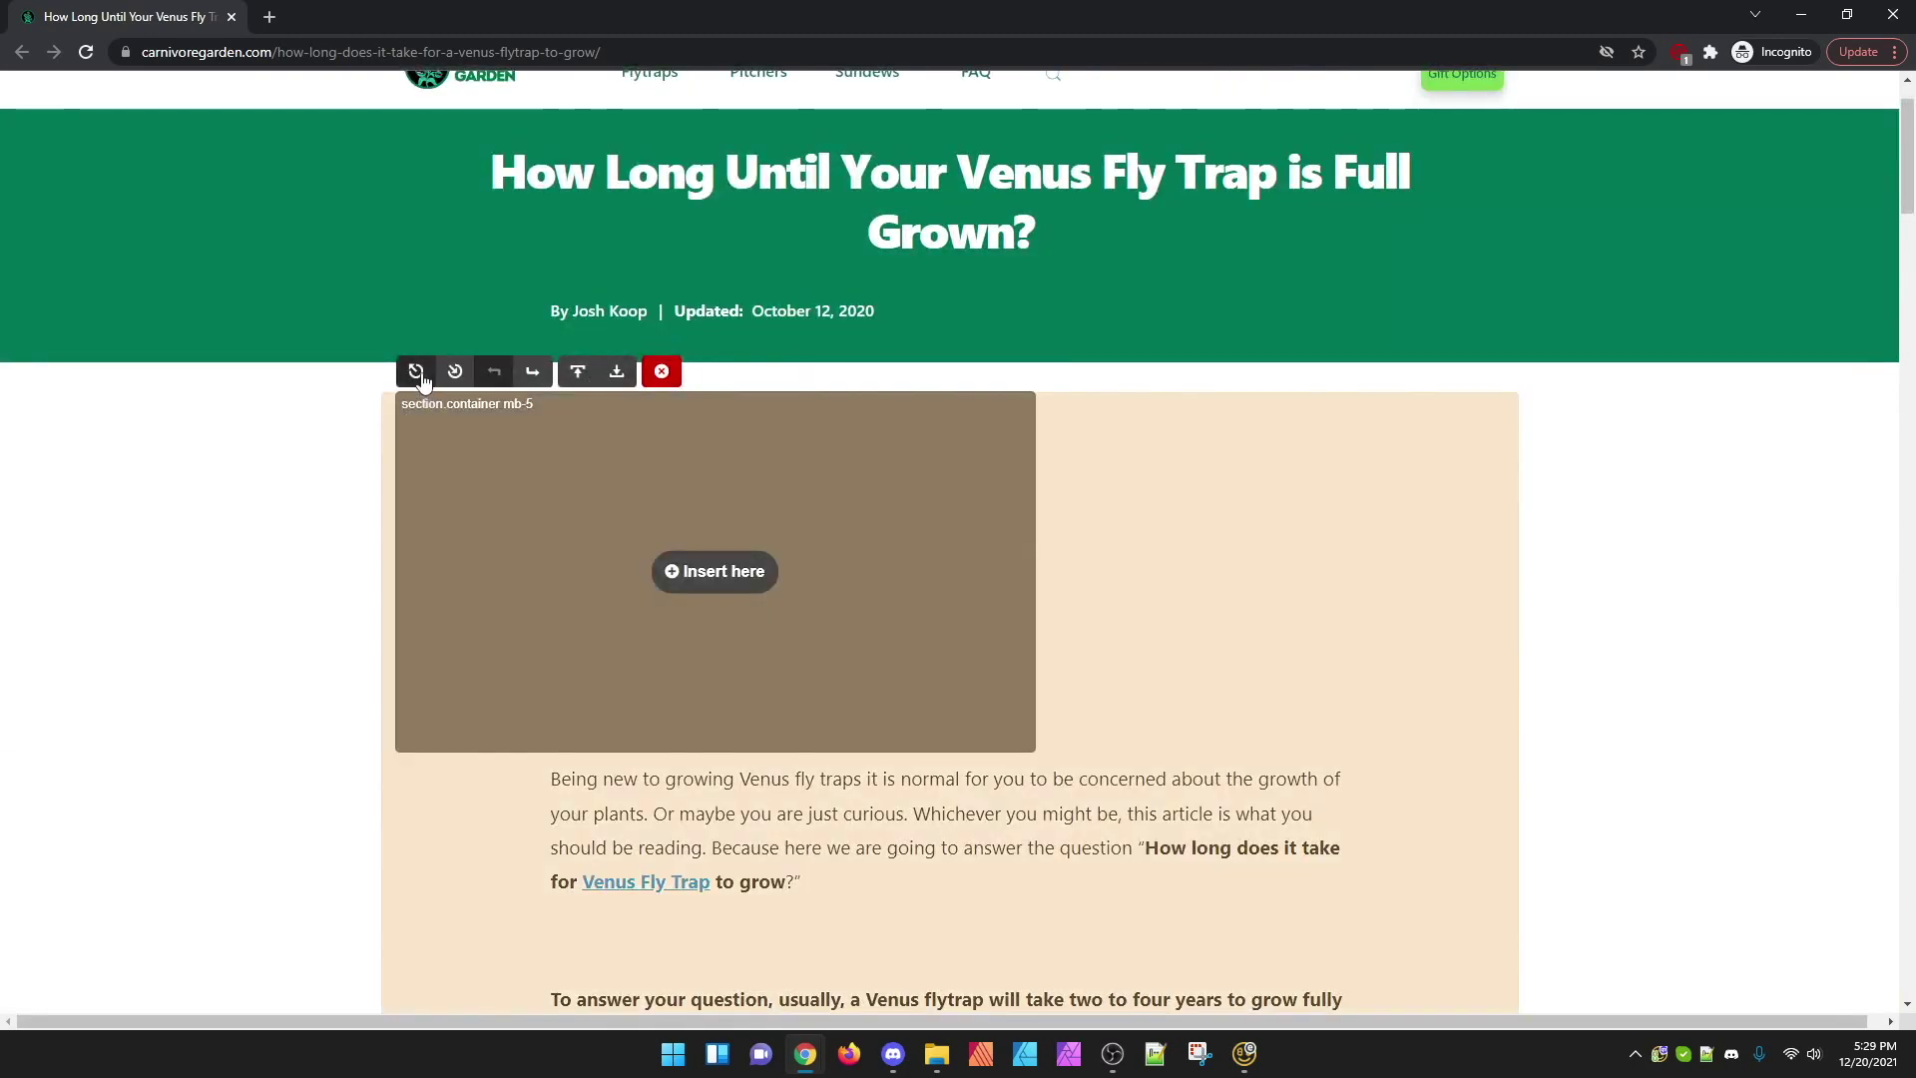
pyautogui.click(416, 371)
pyautogui.scroll(-10, 228, 317)
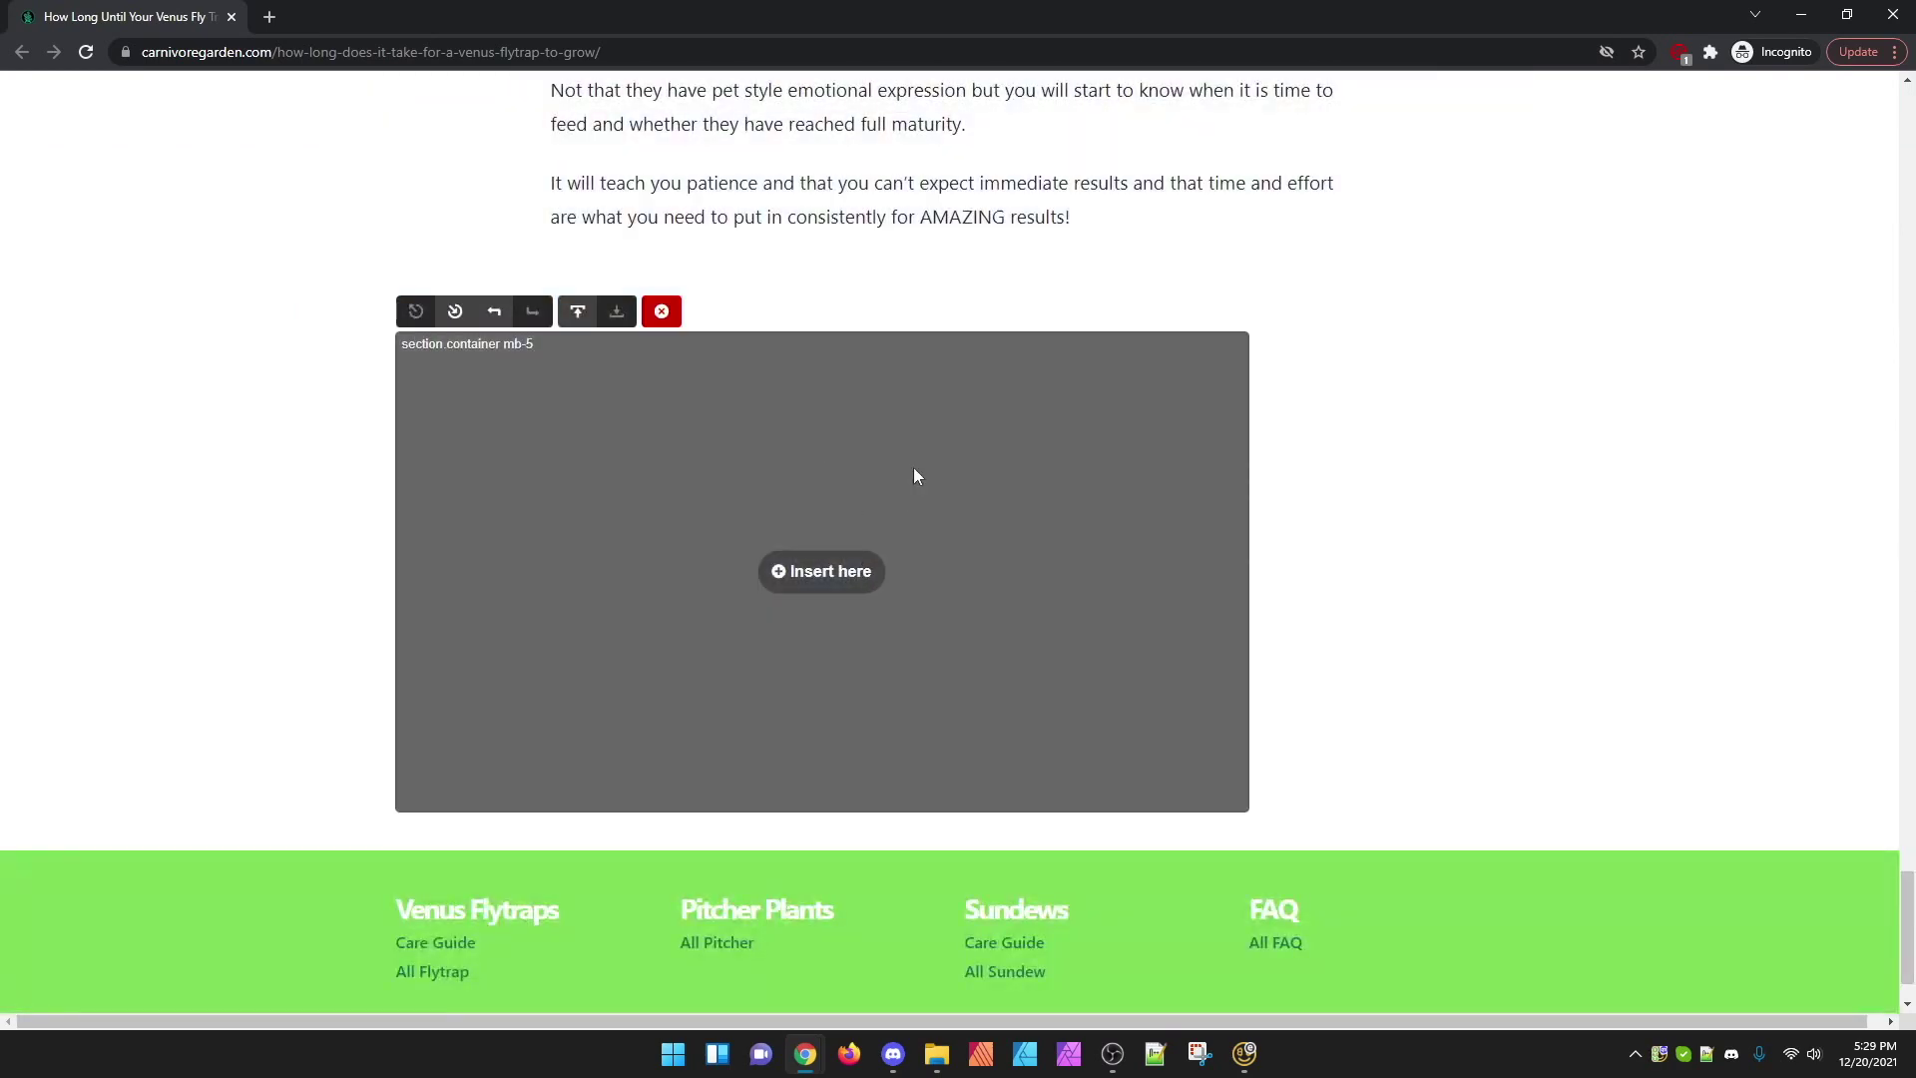
pyautogui.scroll(3, 913, 467)
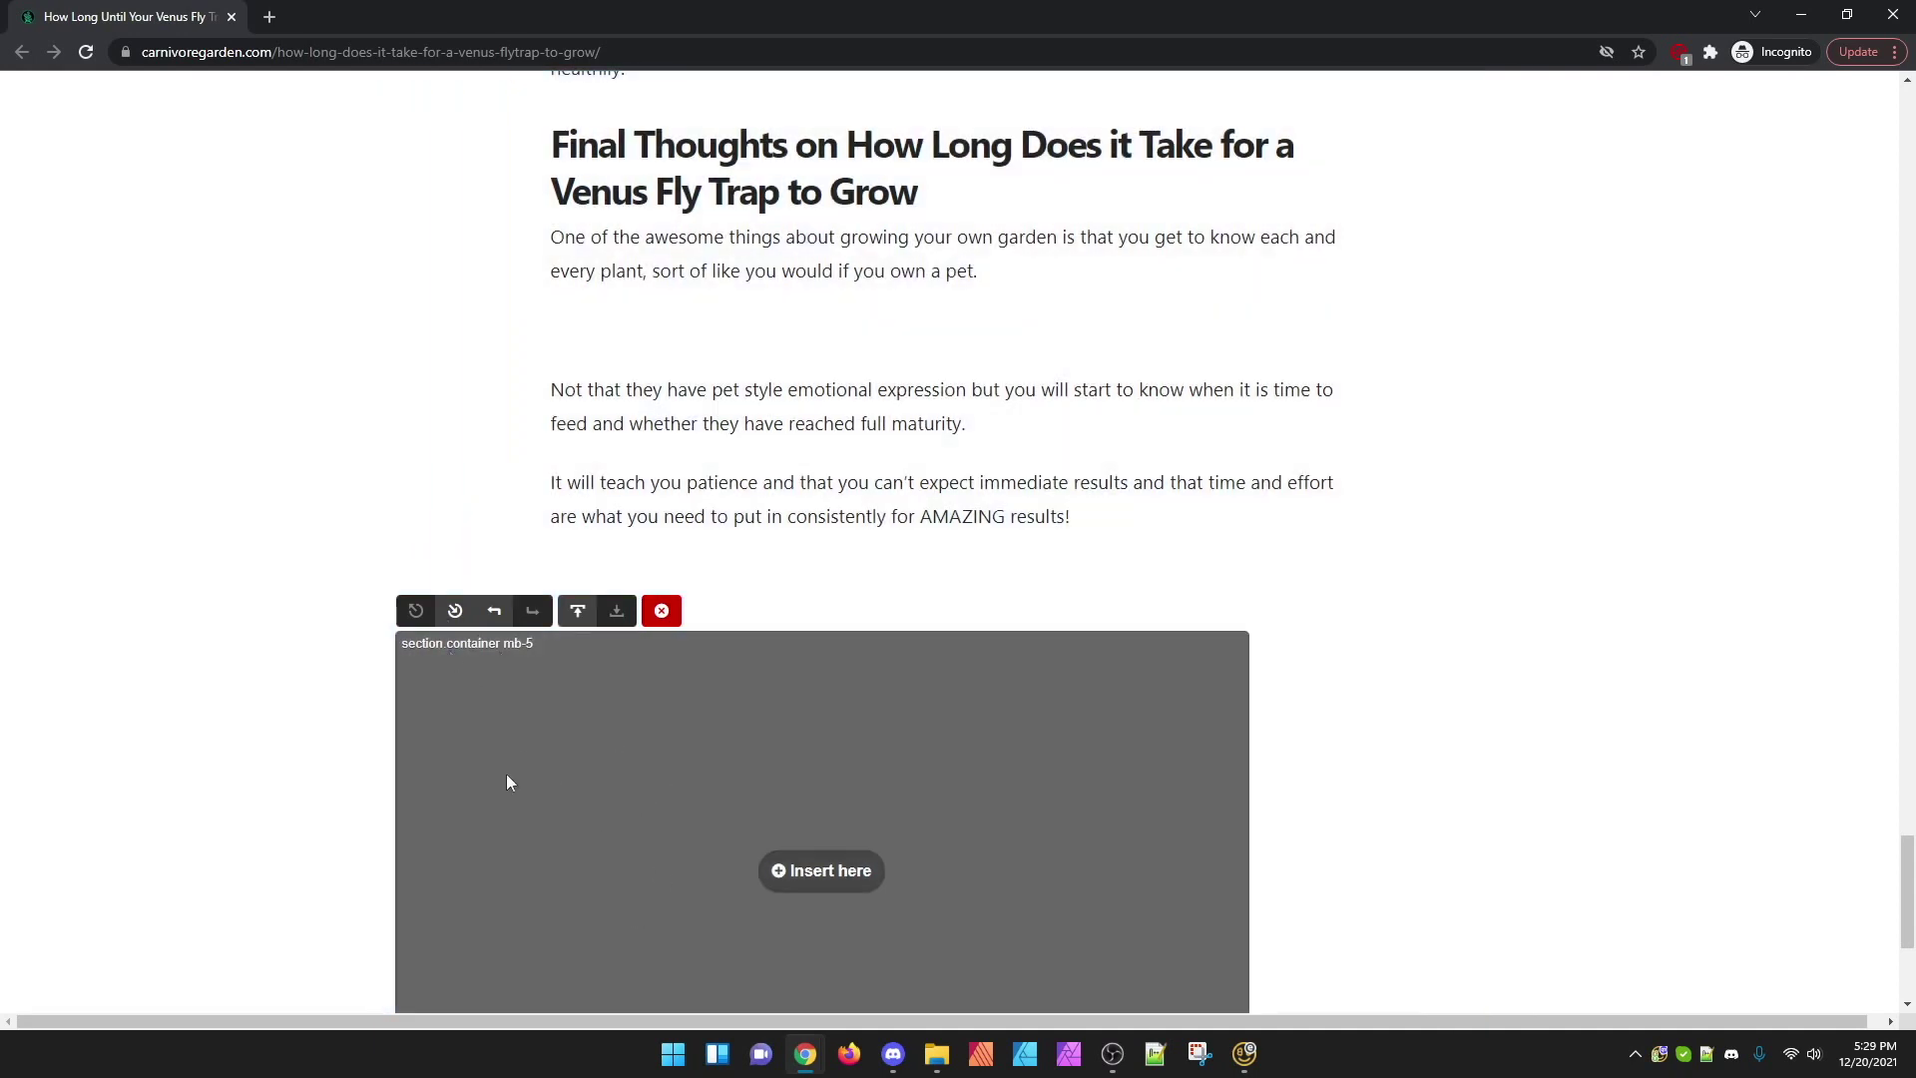
pyautogui.click(803, 868)
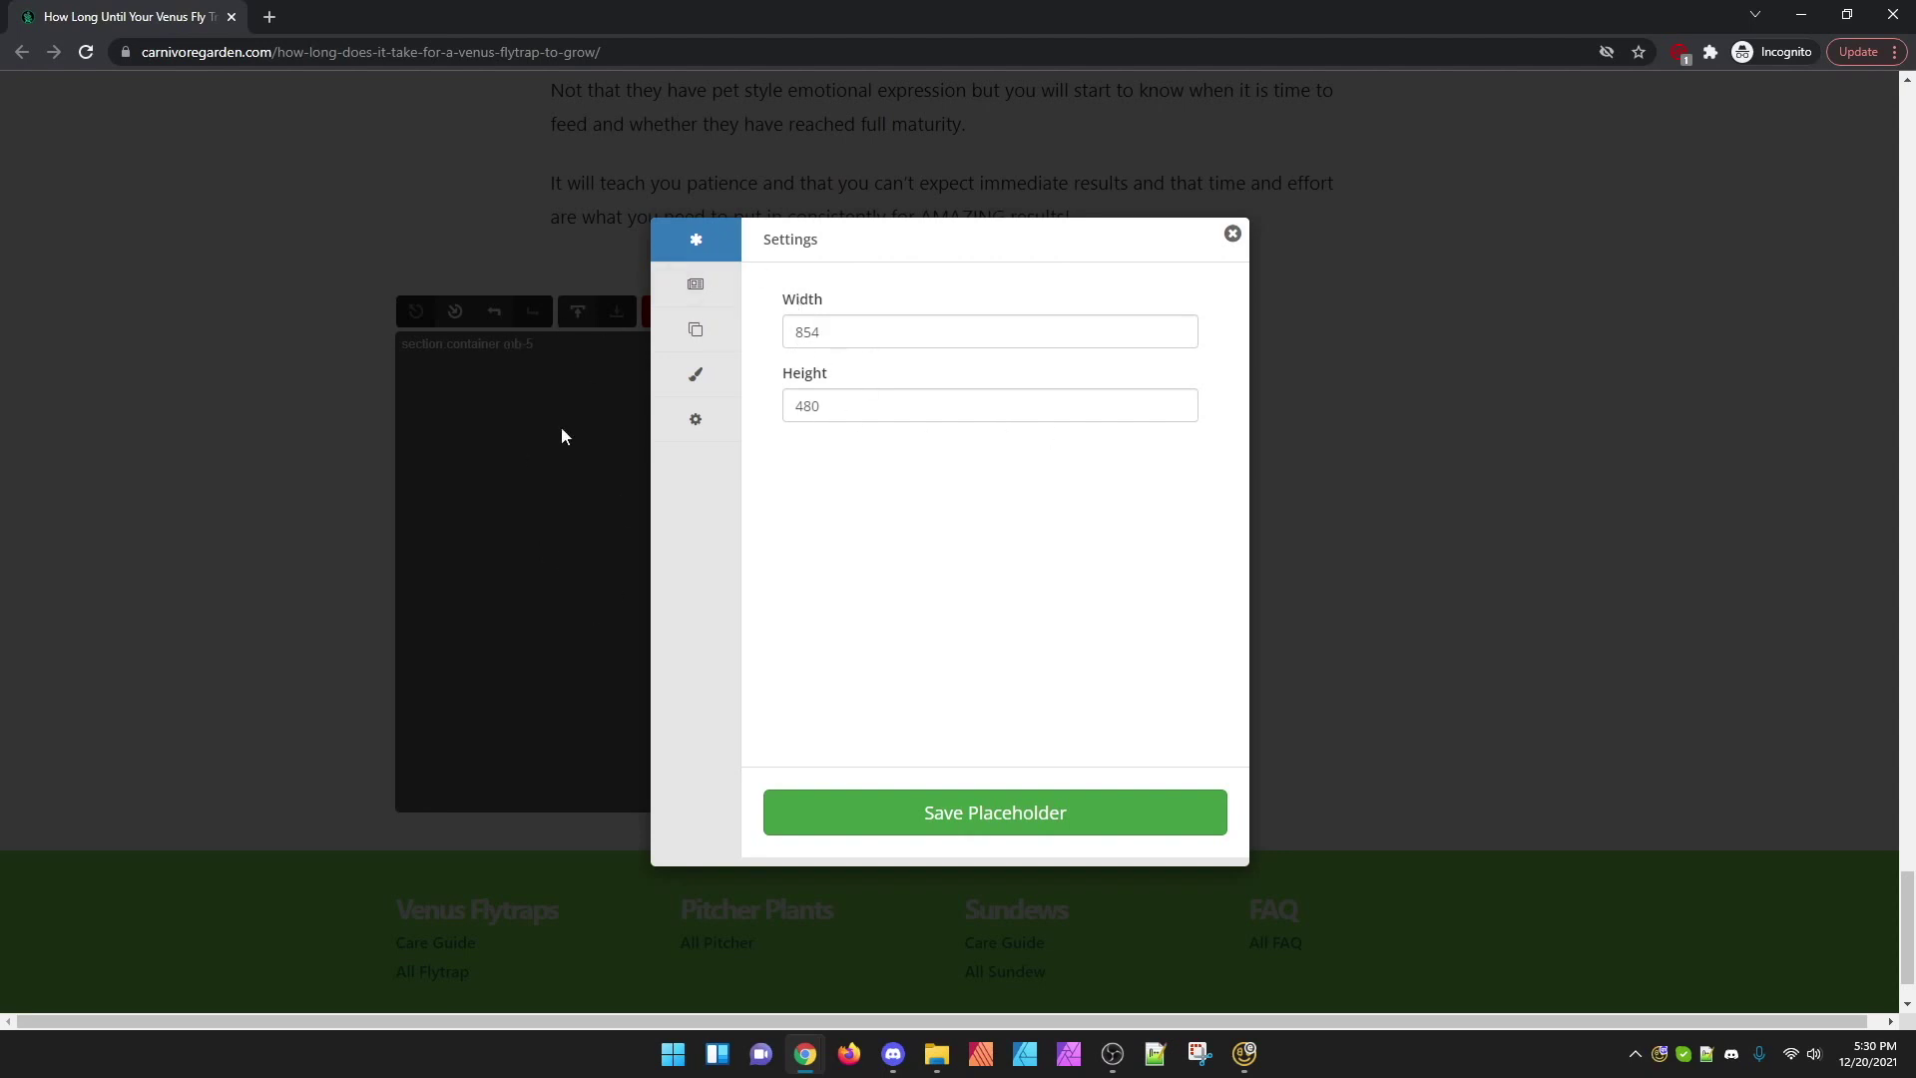
# Step: Set the placeholder's URL match path to "/" and apply it to the sub-directory
pyautogui.click(698, 285)
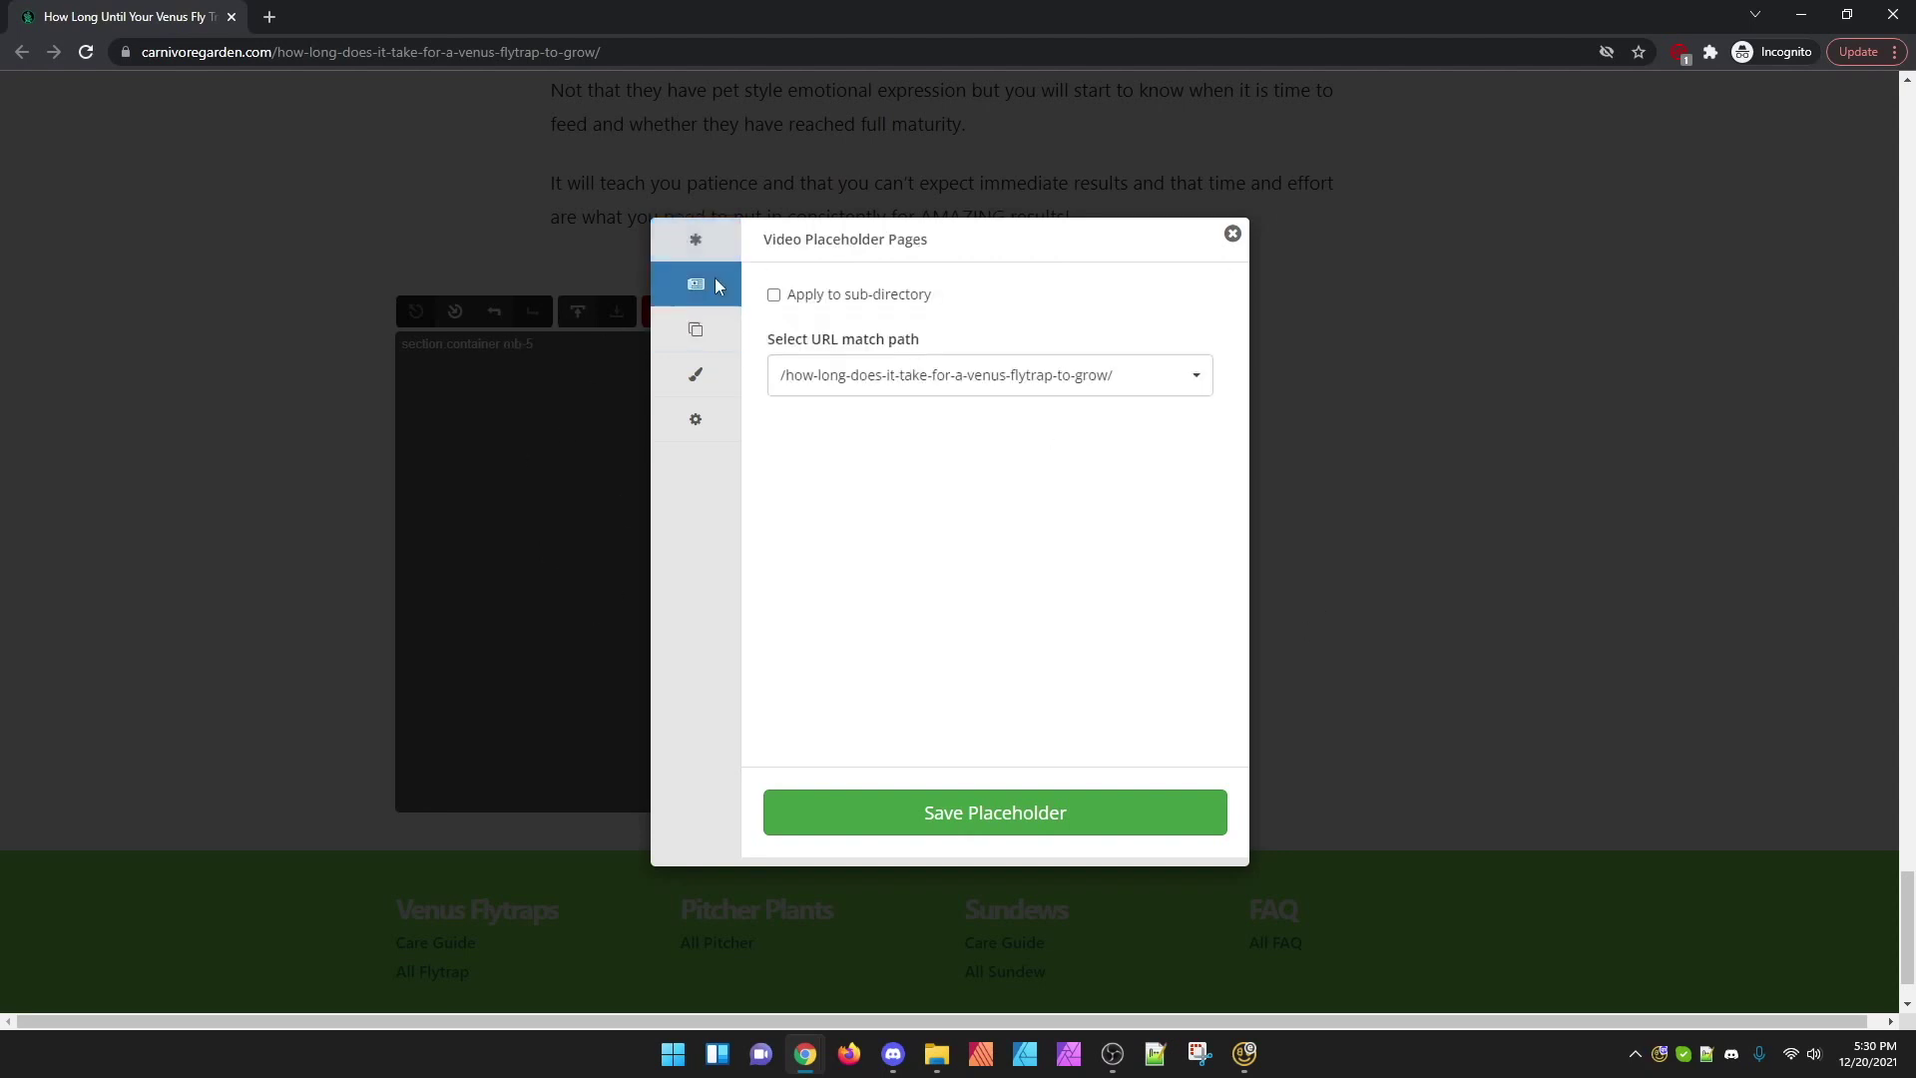
pyautogui.click(889, 377)
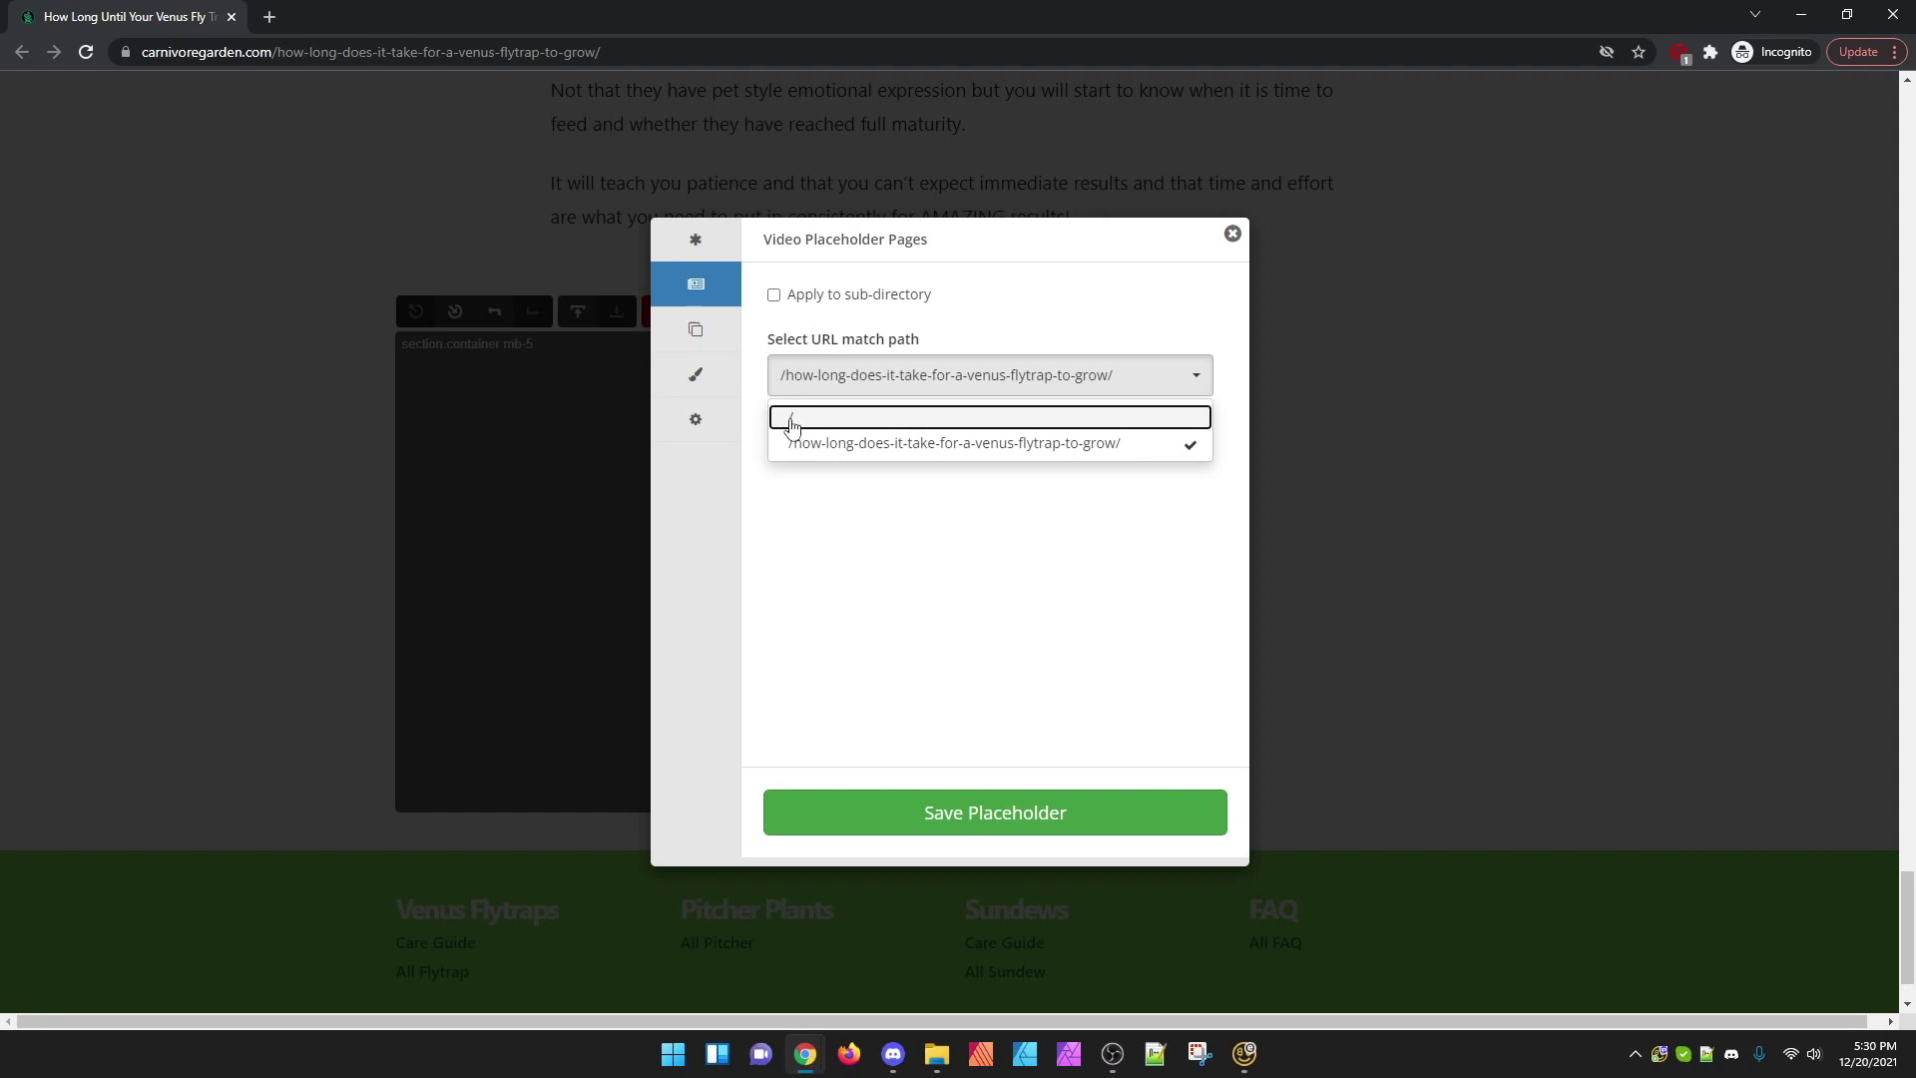
pyautogui.click(774, 294)
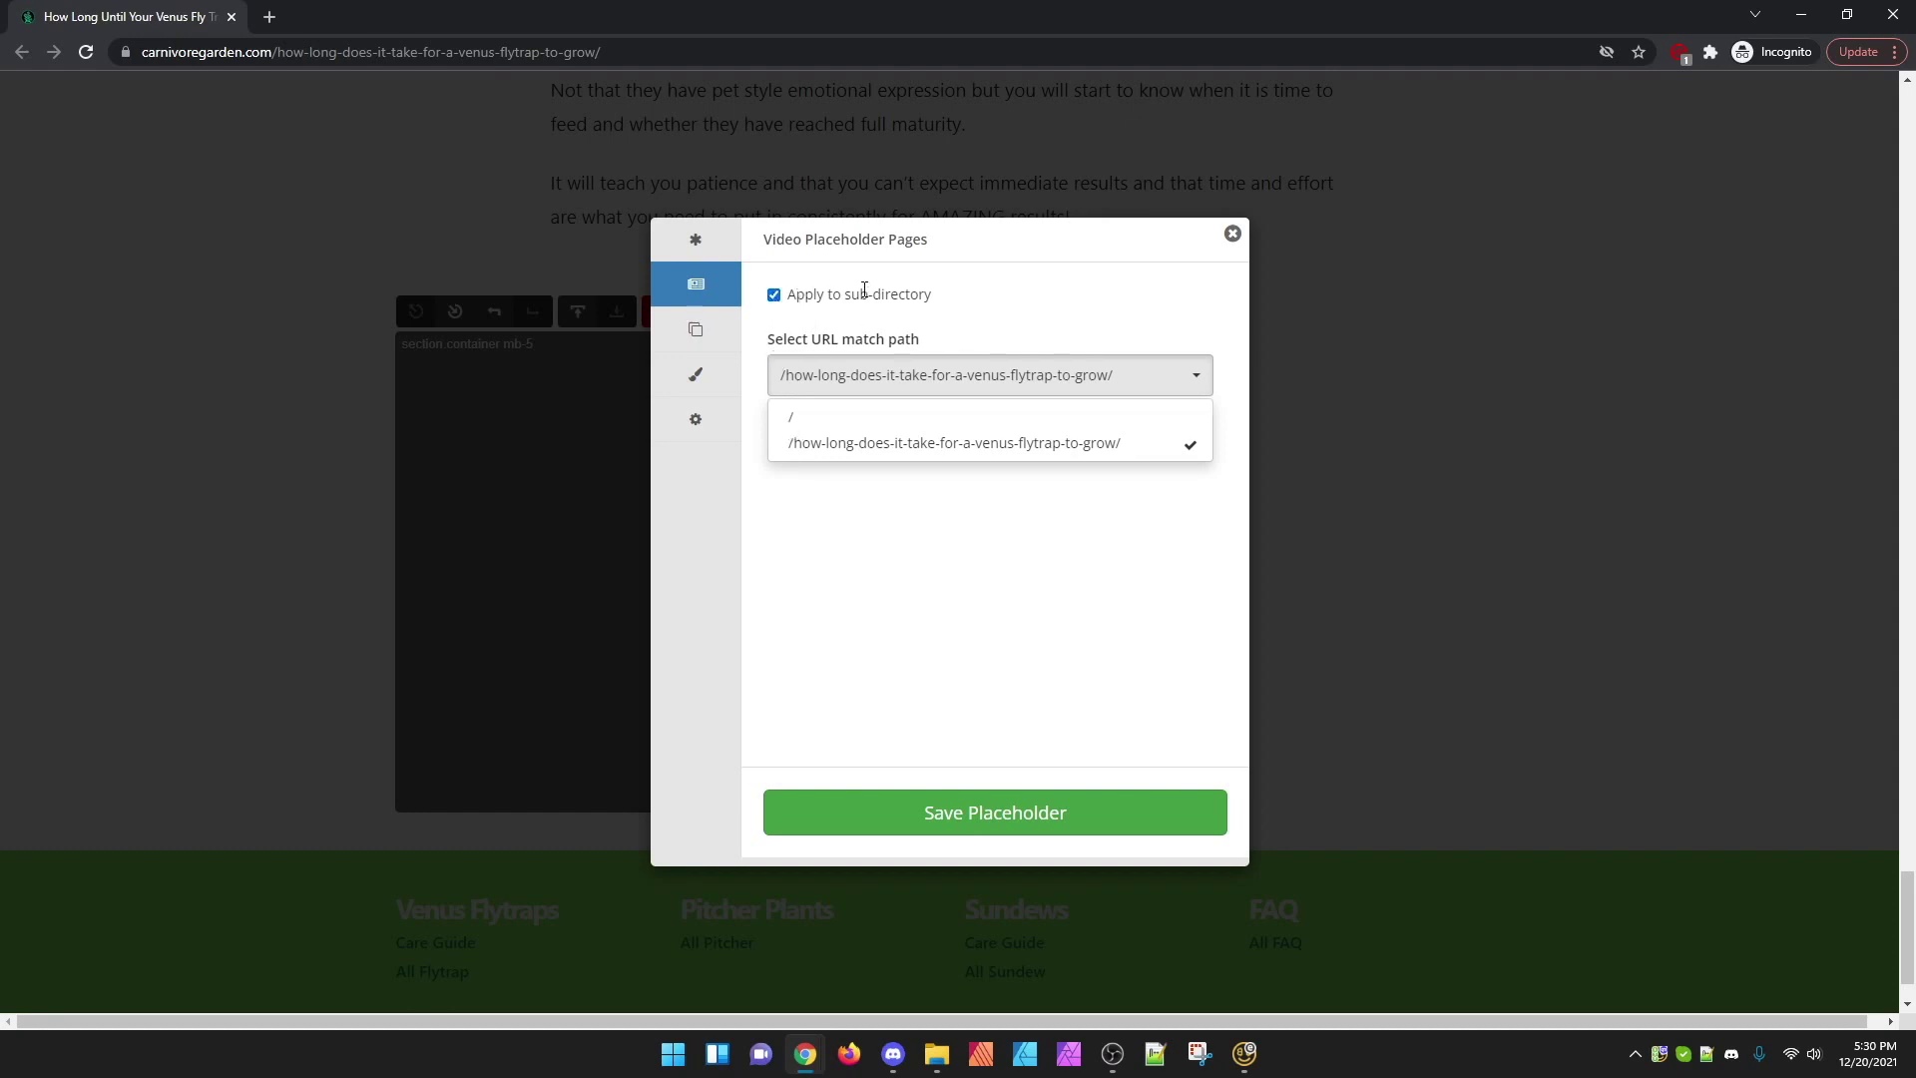
pyautogui.click(788, 424)
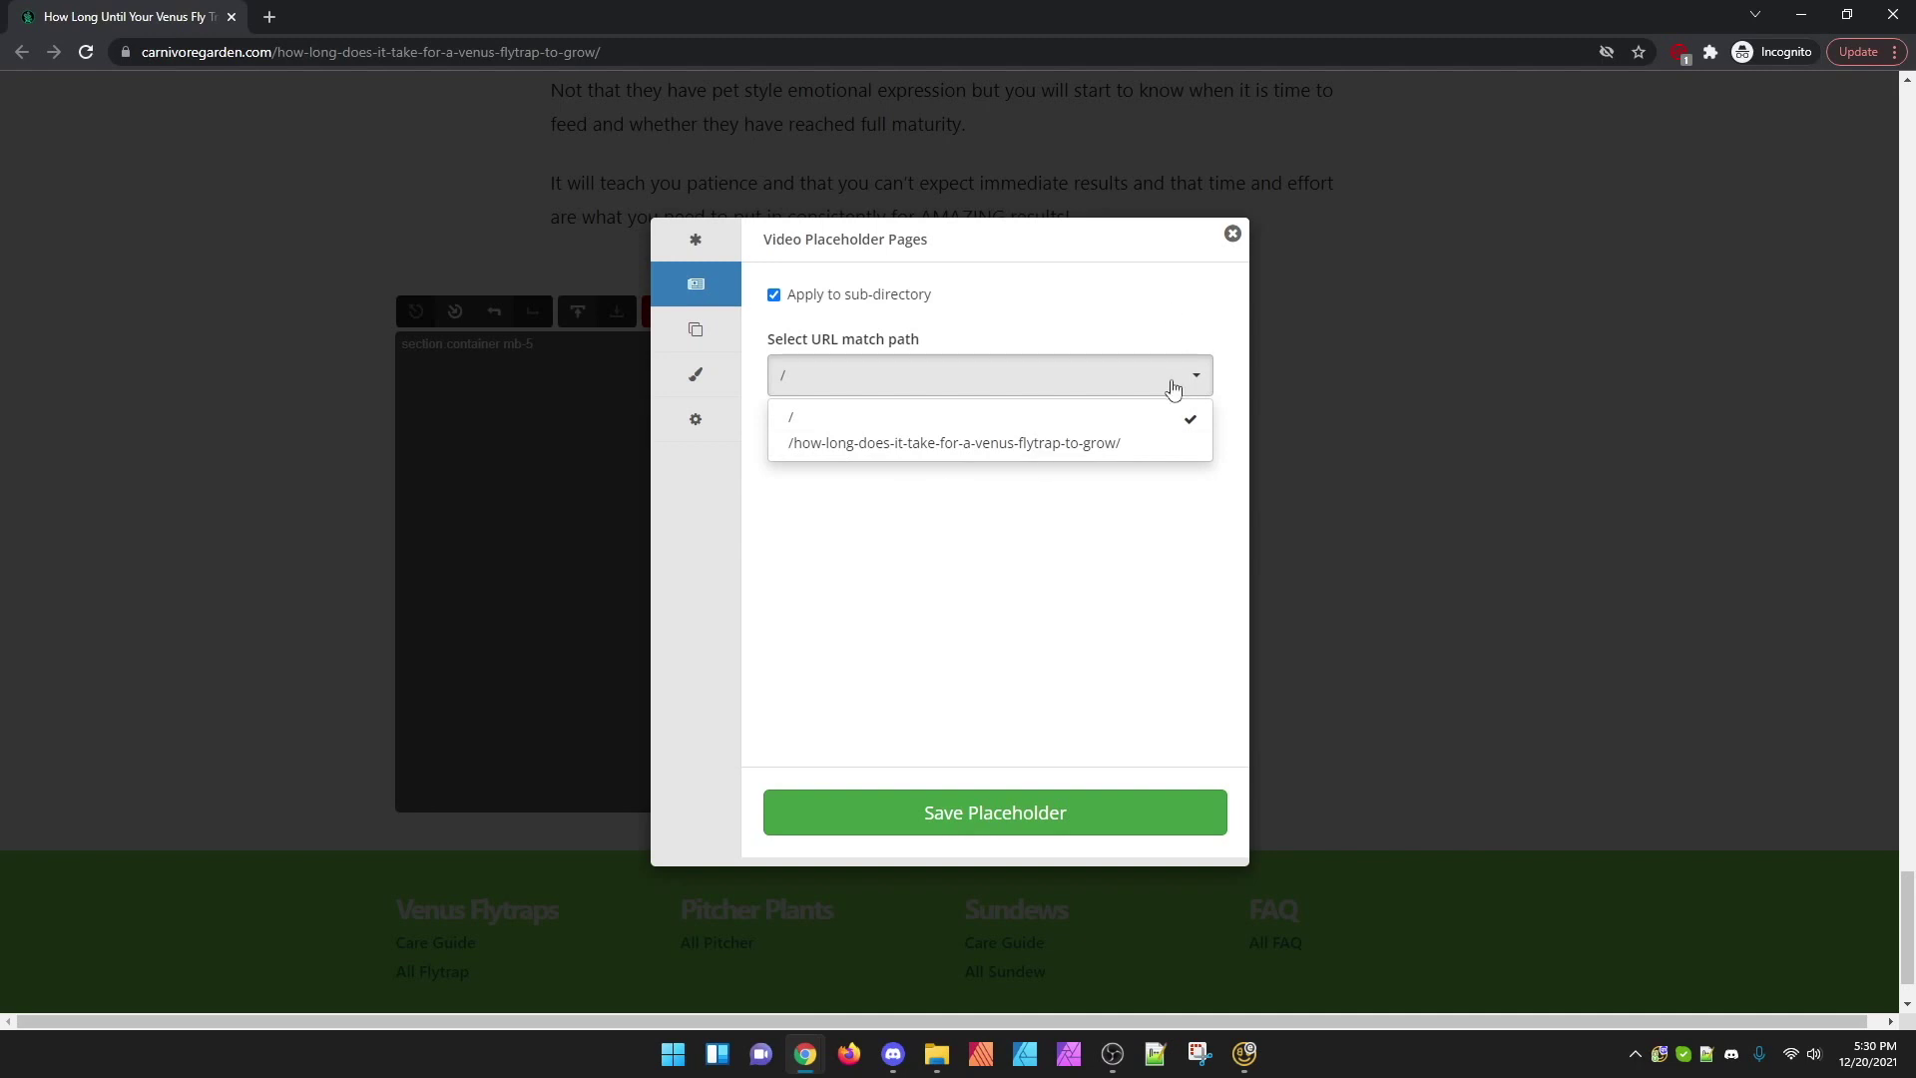
pyautogui.click(774, 296)
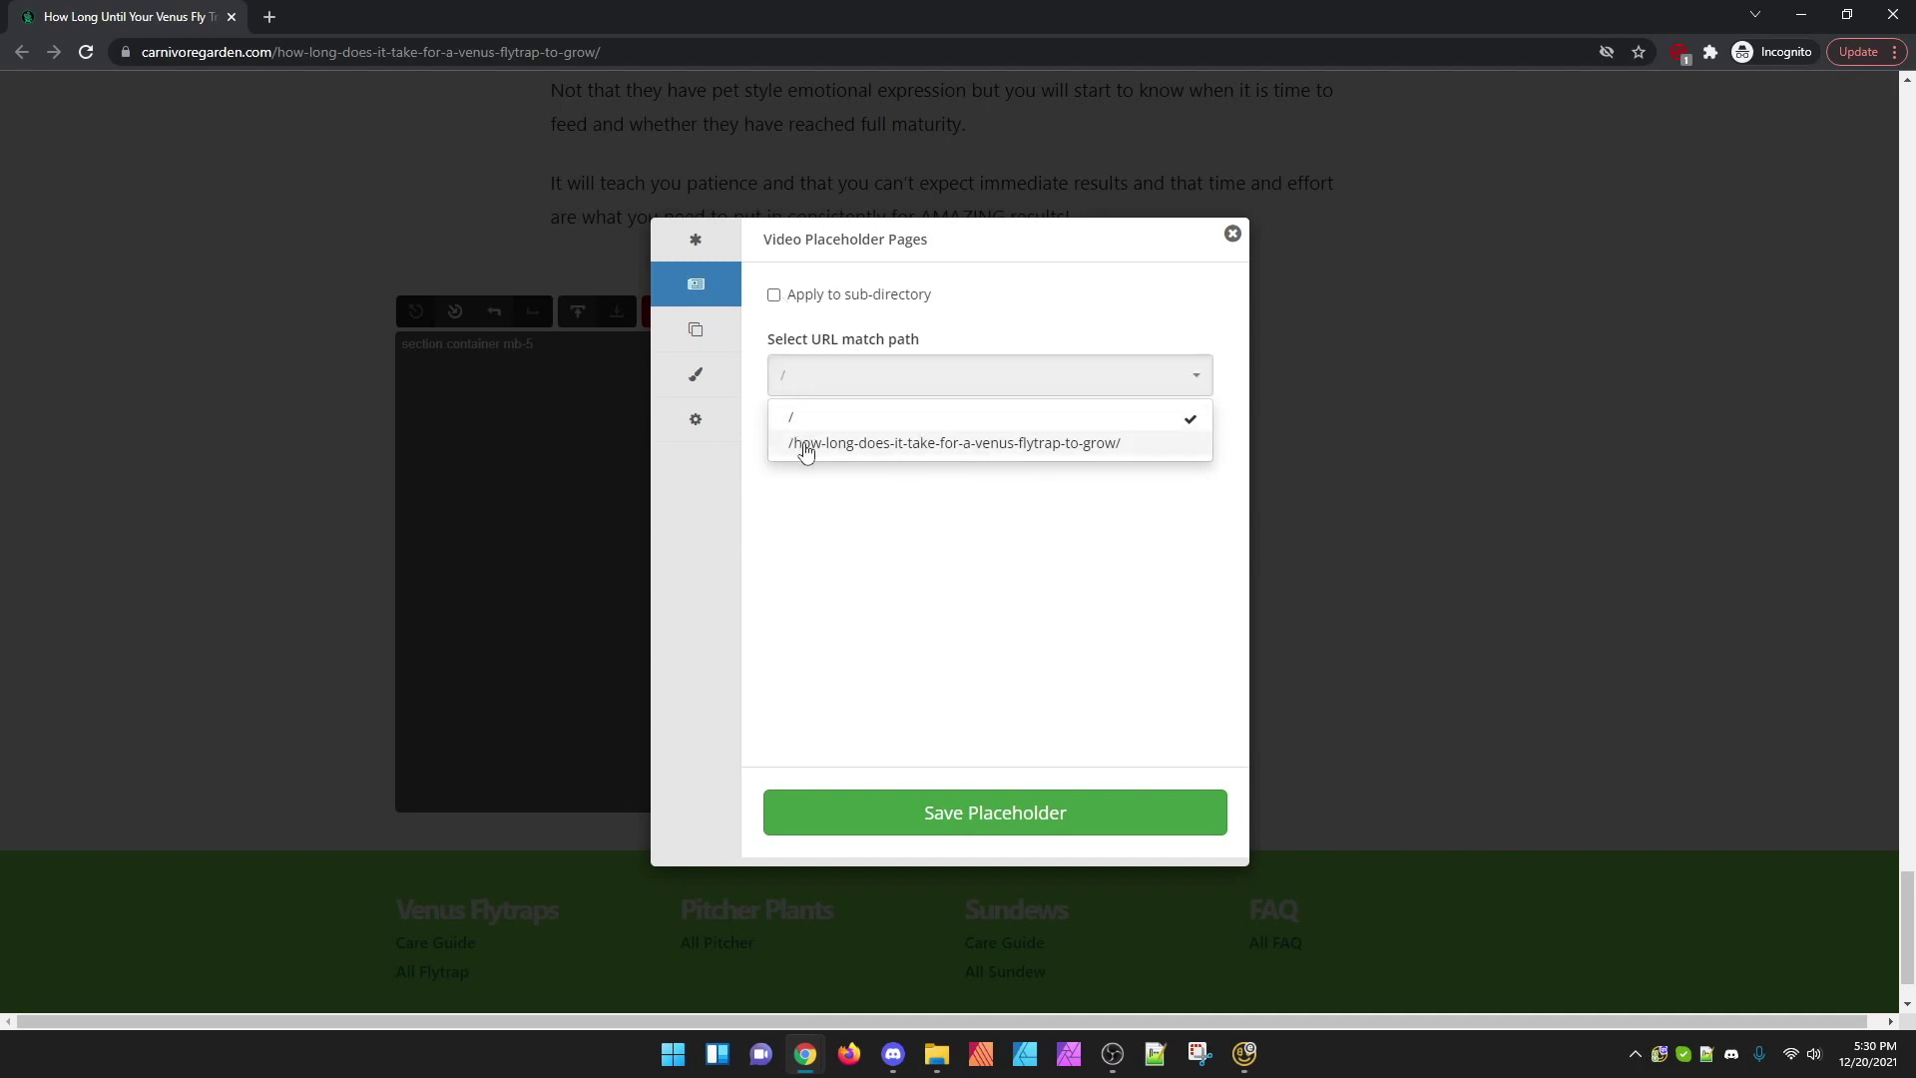
pyautogui.click(774, 297)
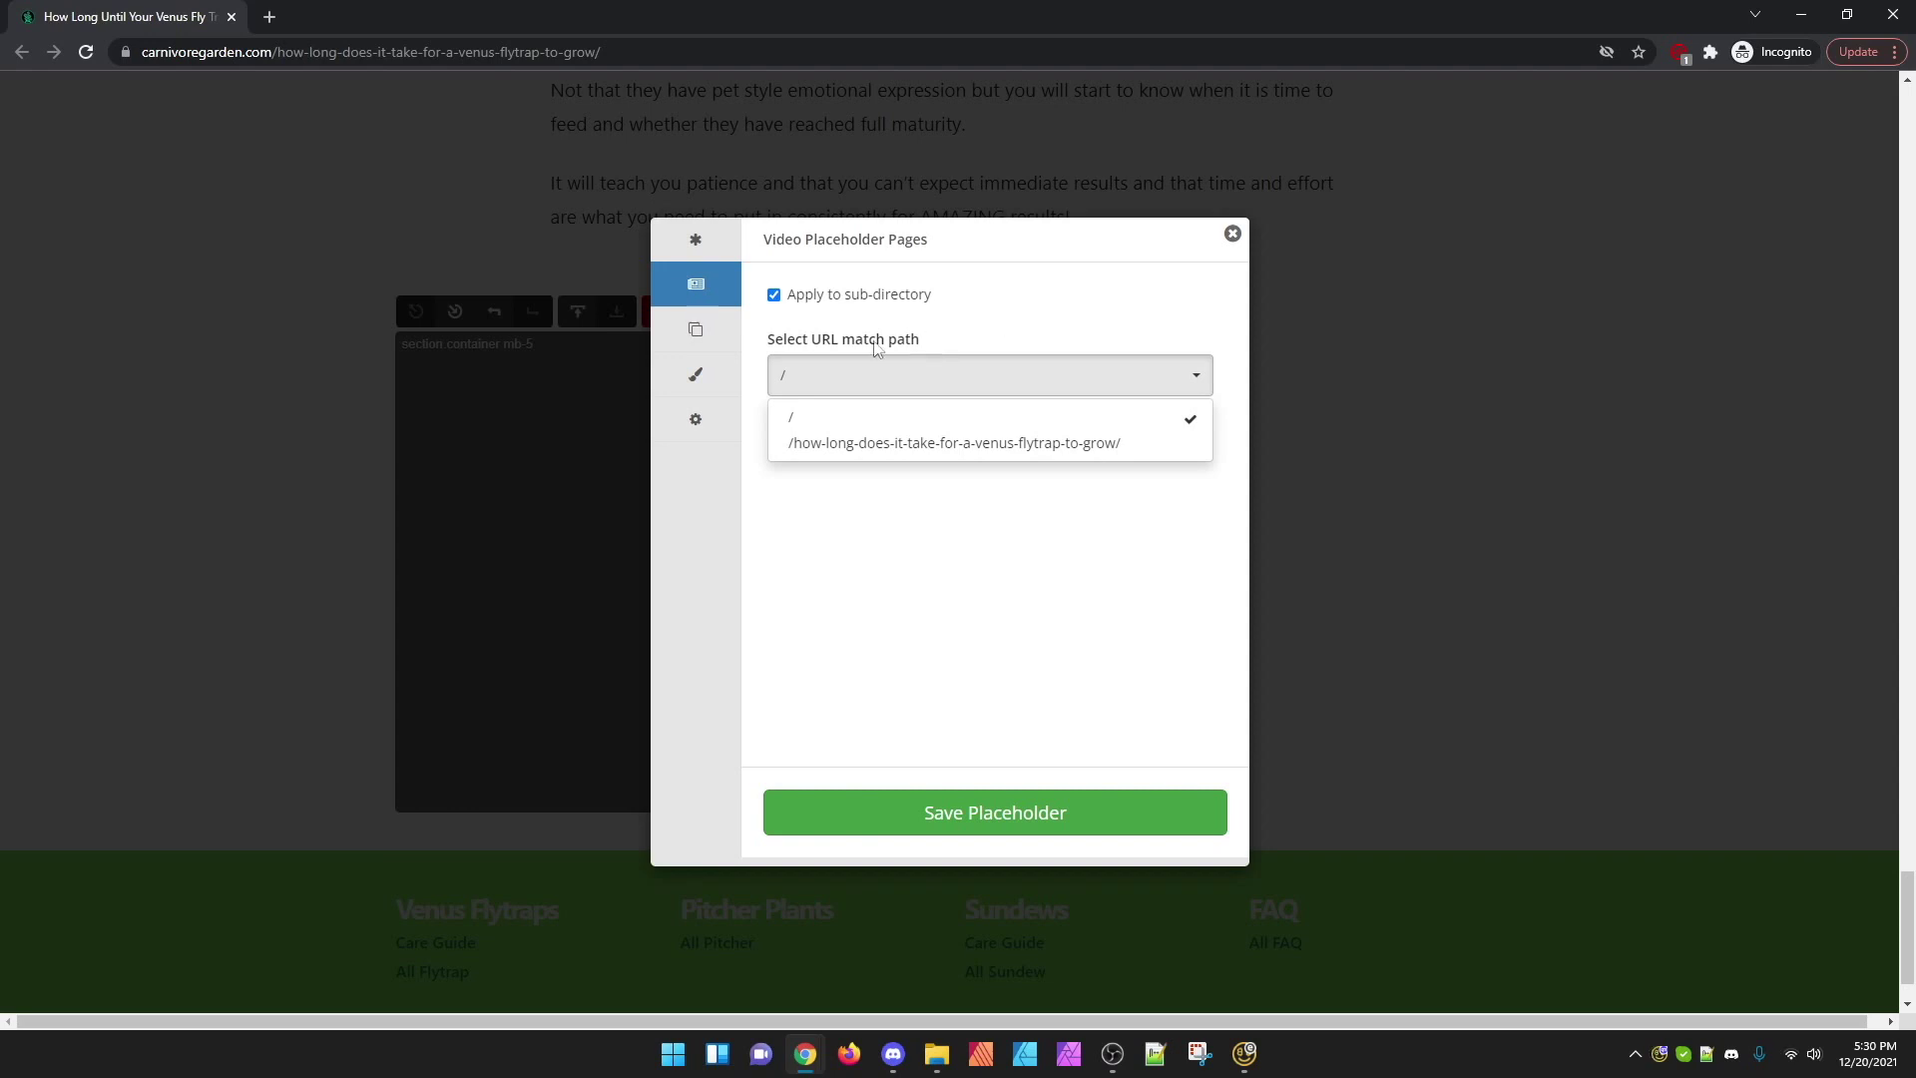
# Step: Review the placeholder's video assignment, player style and dashboard options, and save the placeholder
pyautogui.click(696, 329)
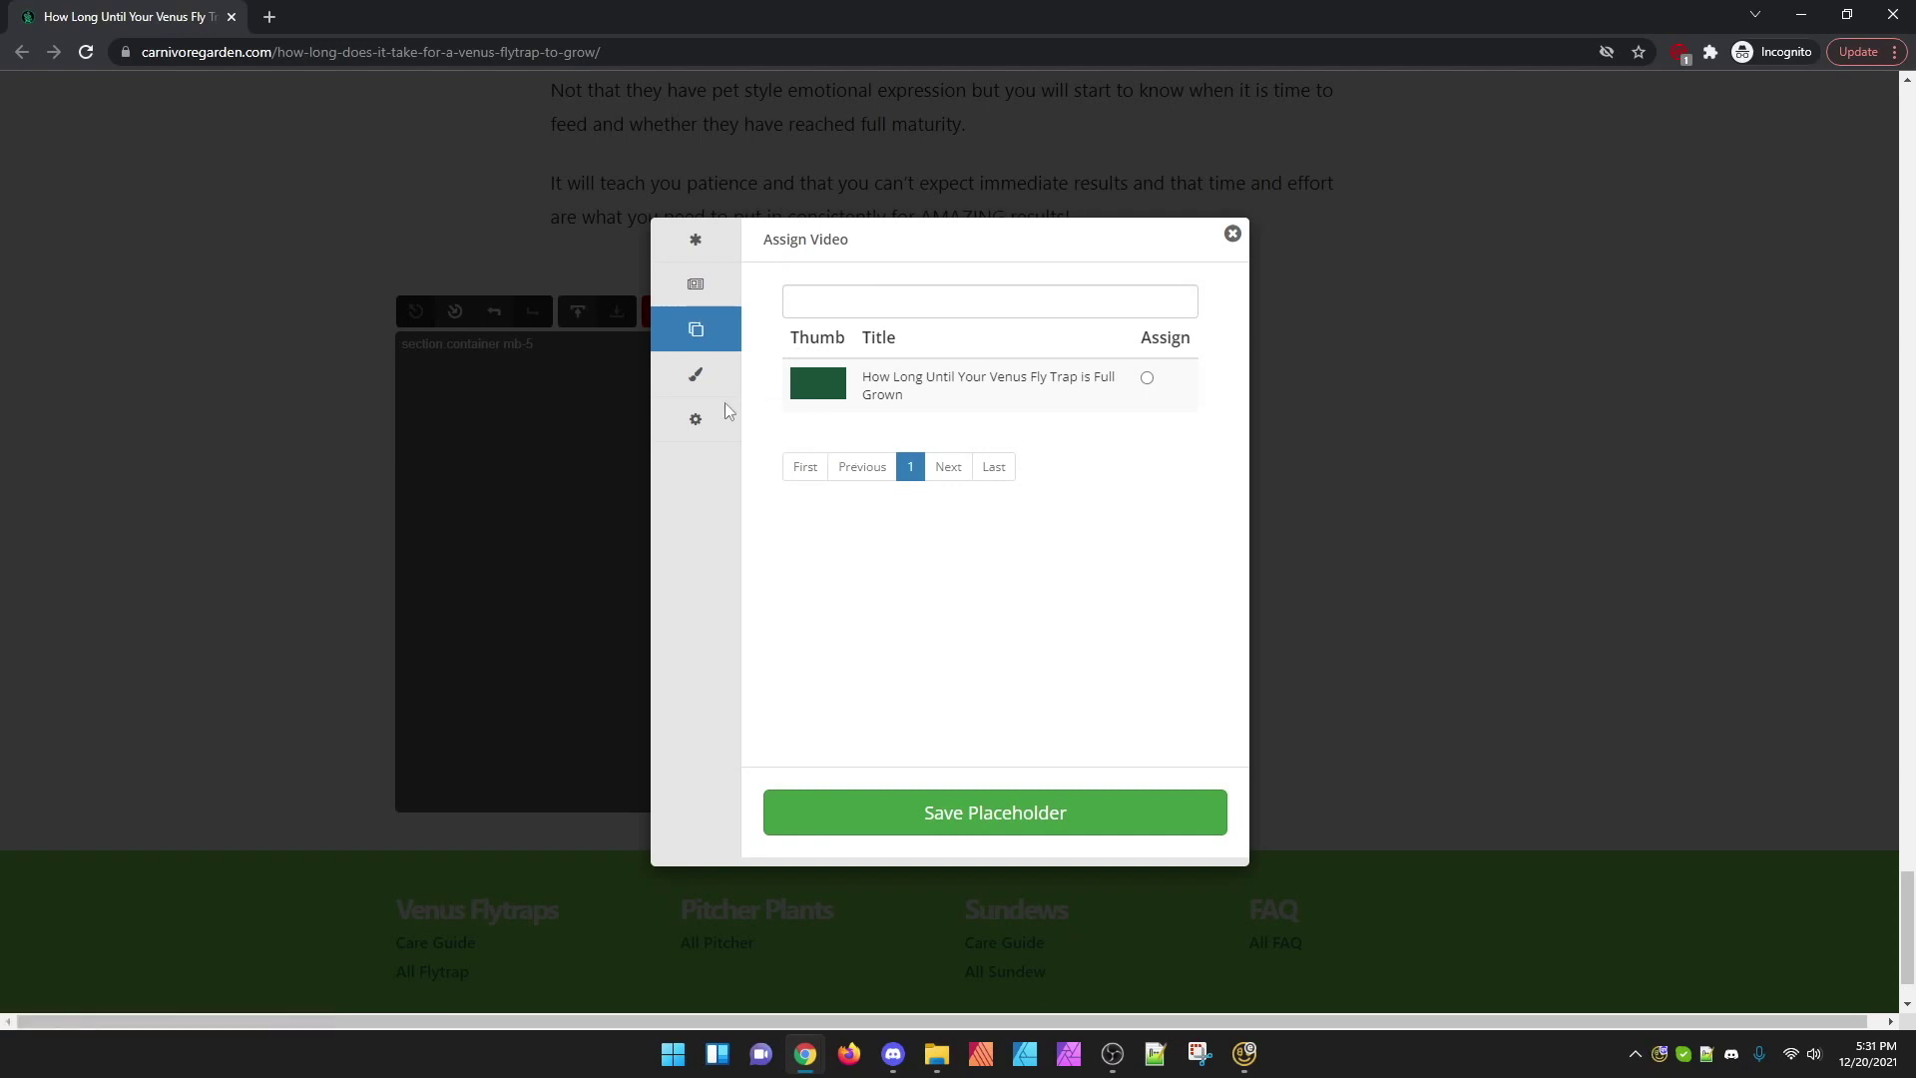
pyautogui.click(695, 375)
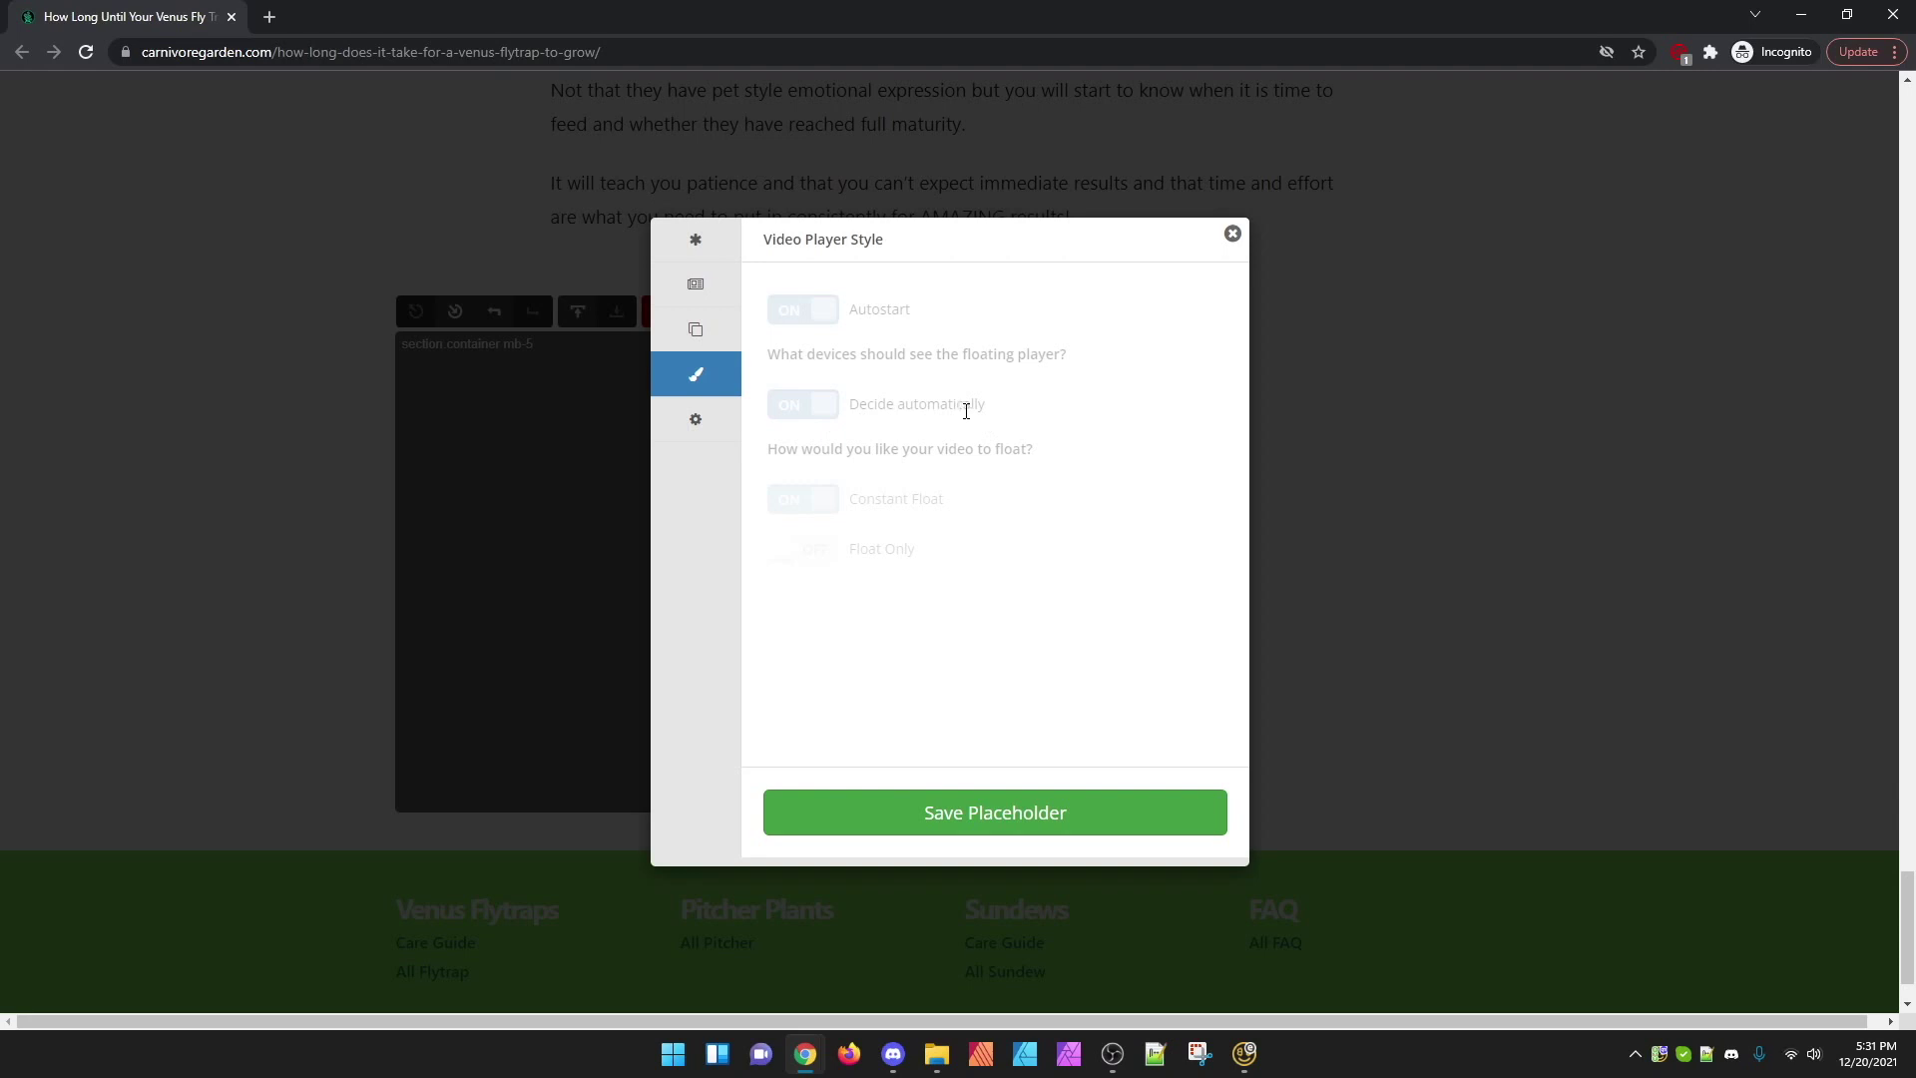
pyautogui.click(695, 419)
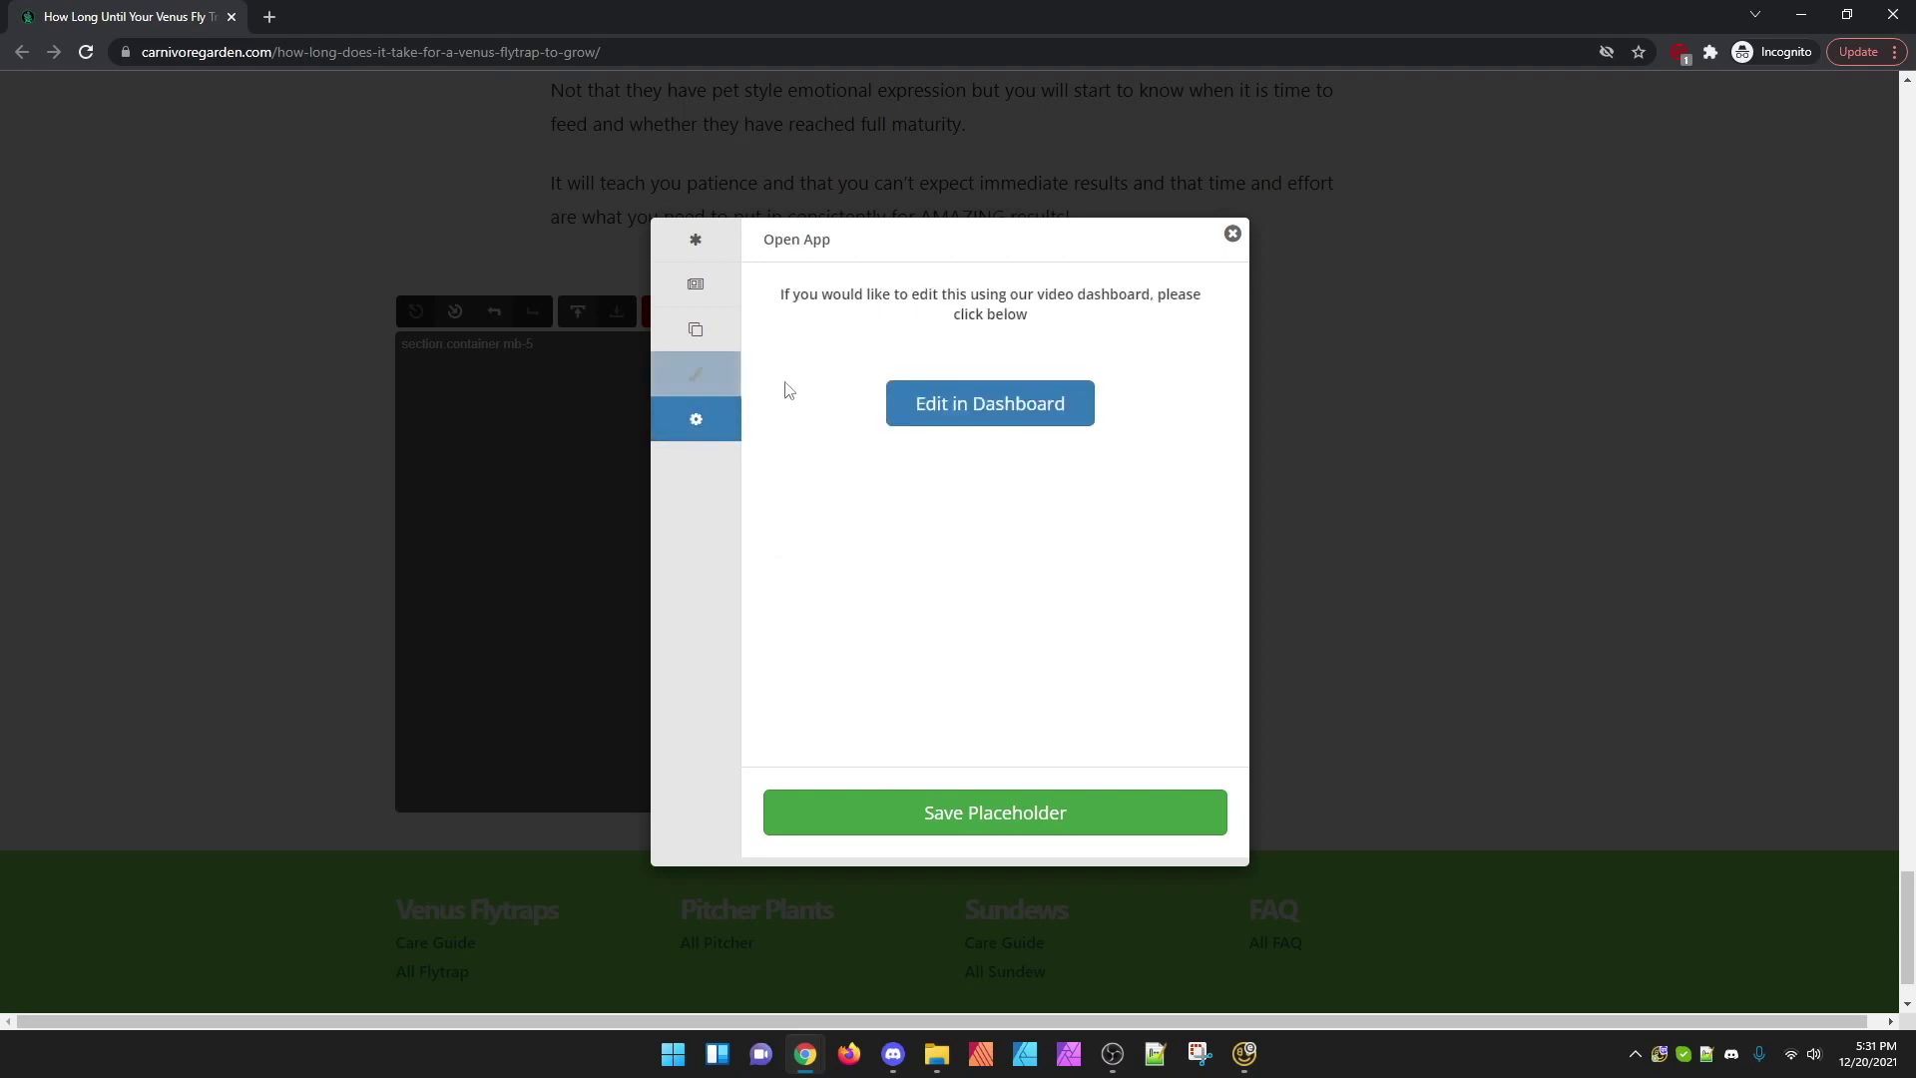
pyautogui.click(985, 812)
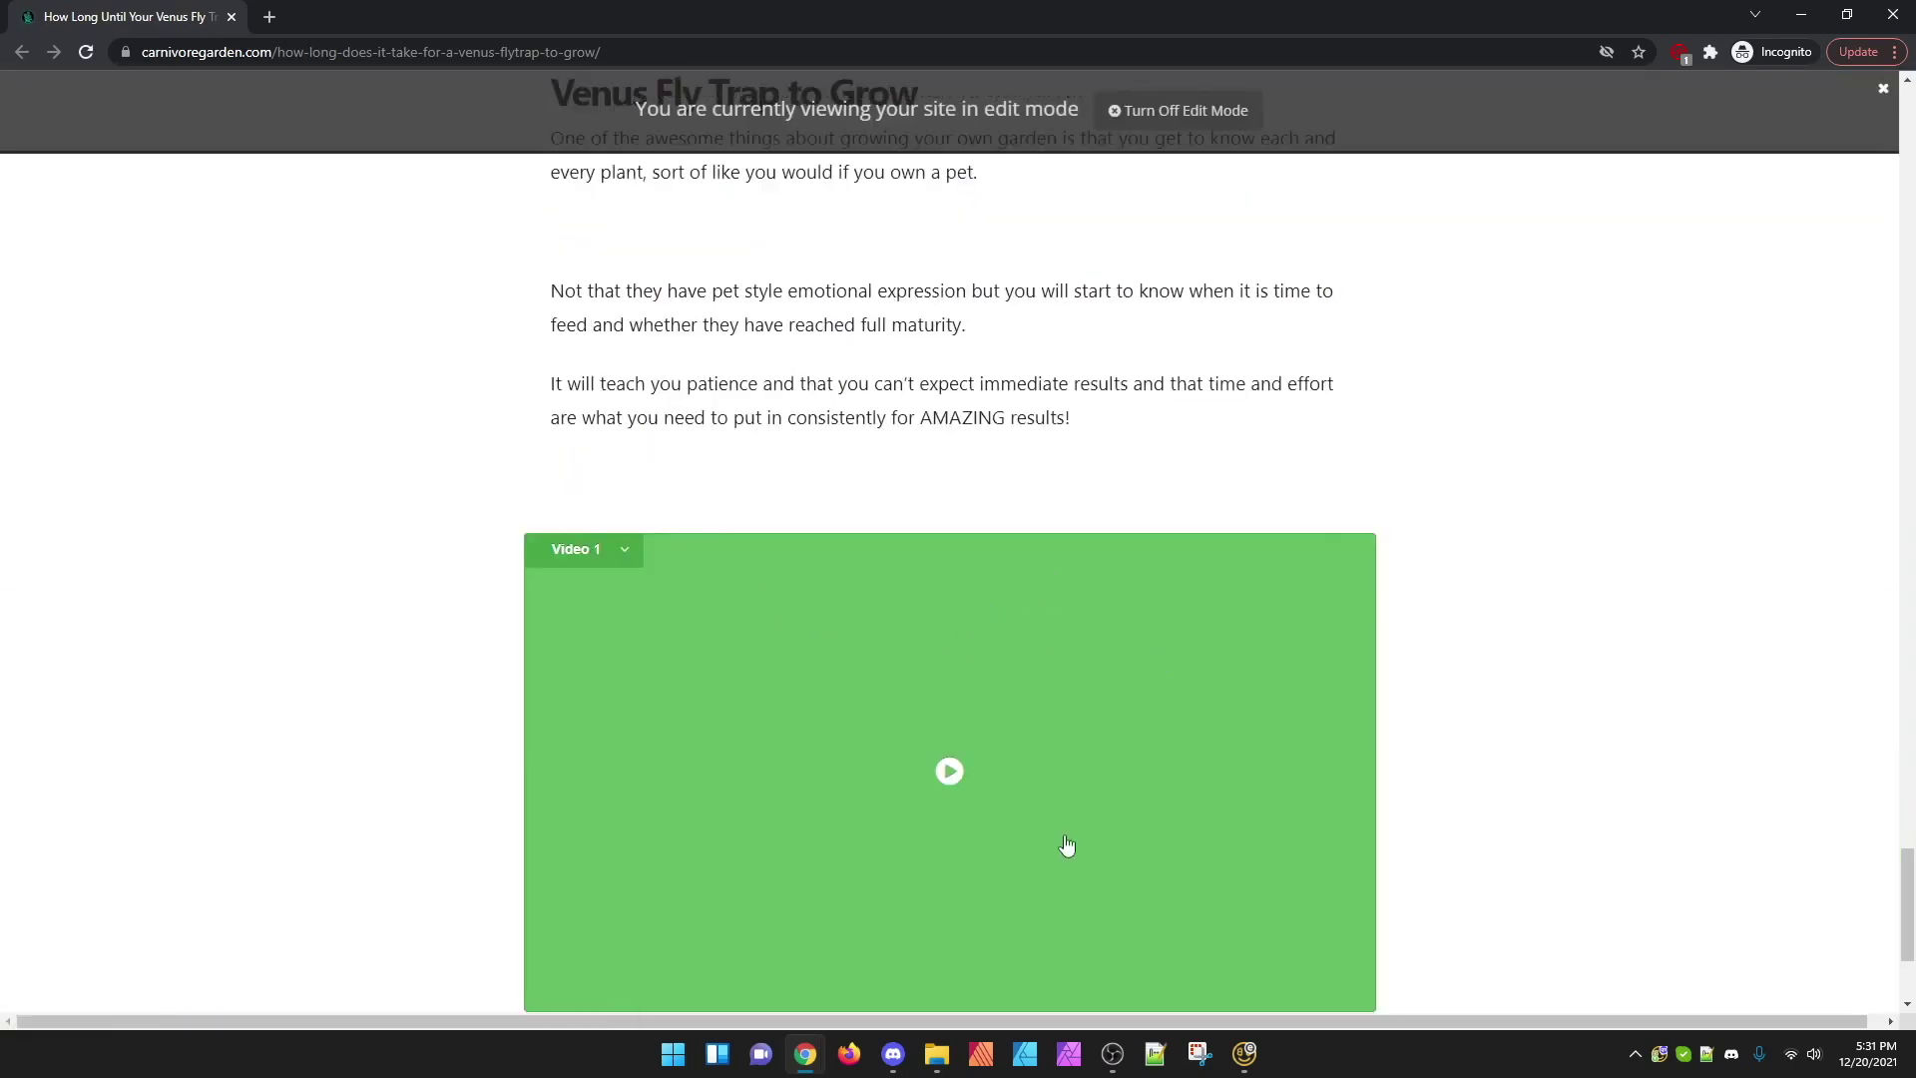
# Step: In the Ezoic video dashboard, create a video playlist named "Video Ads" with Loop enabled and save it
pyautogui.hotkey('alt', 'Tab')
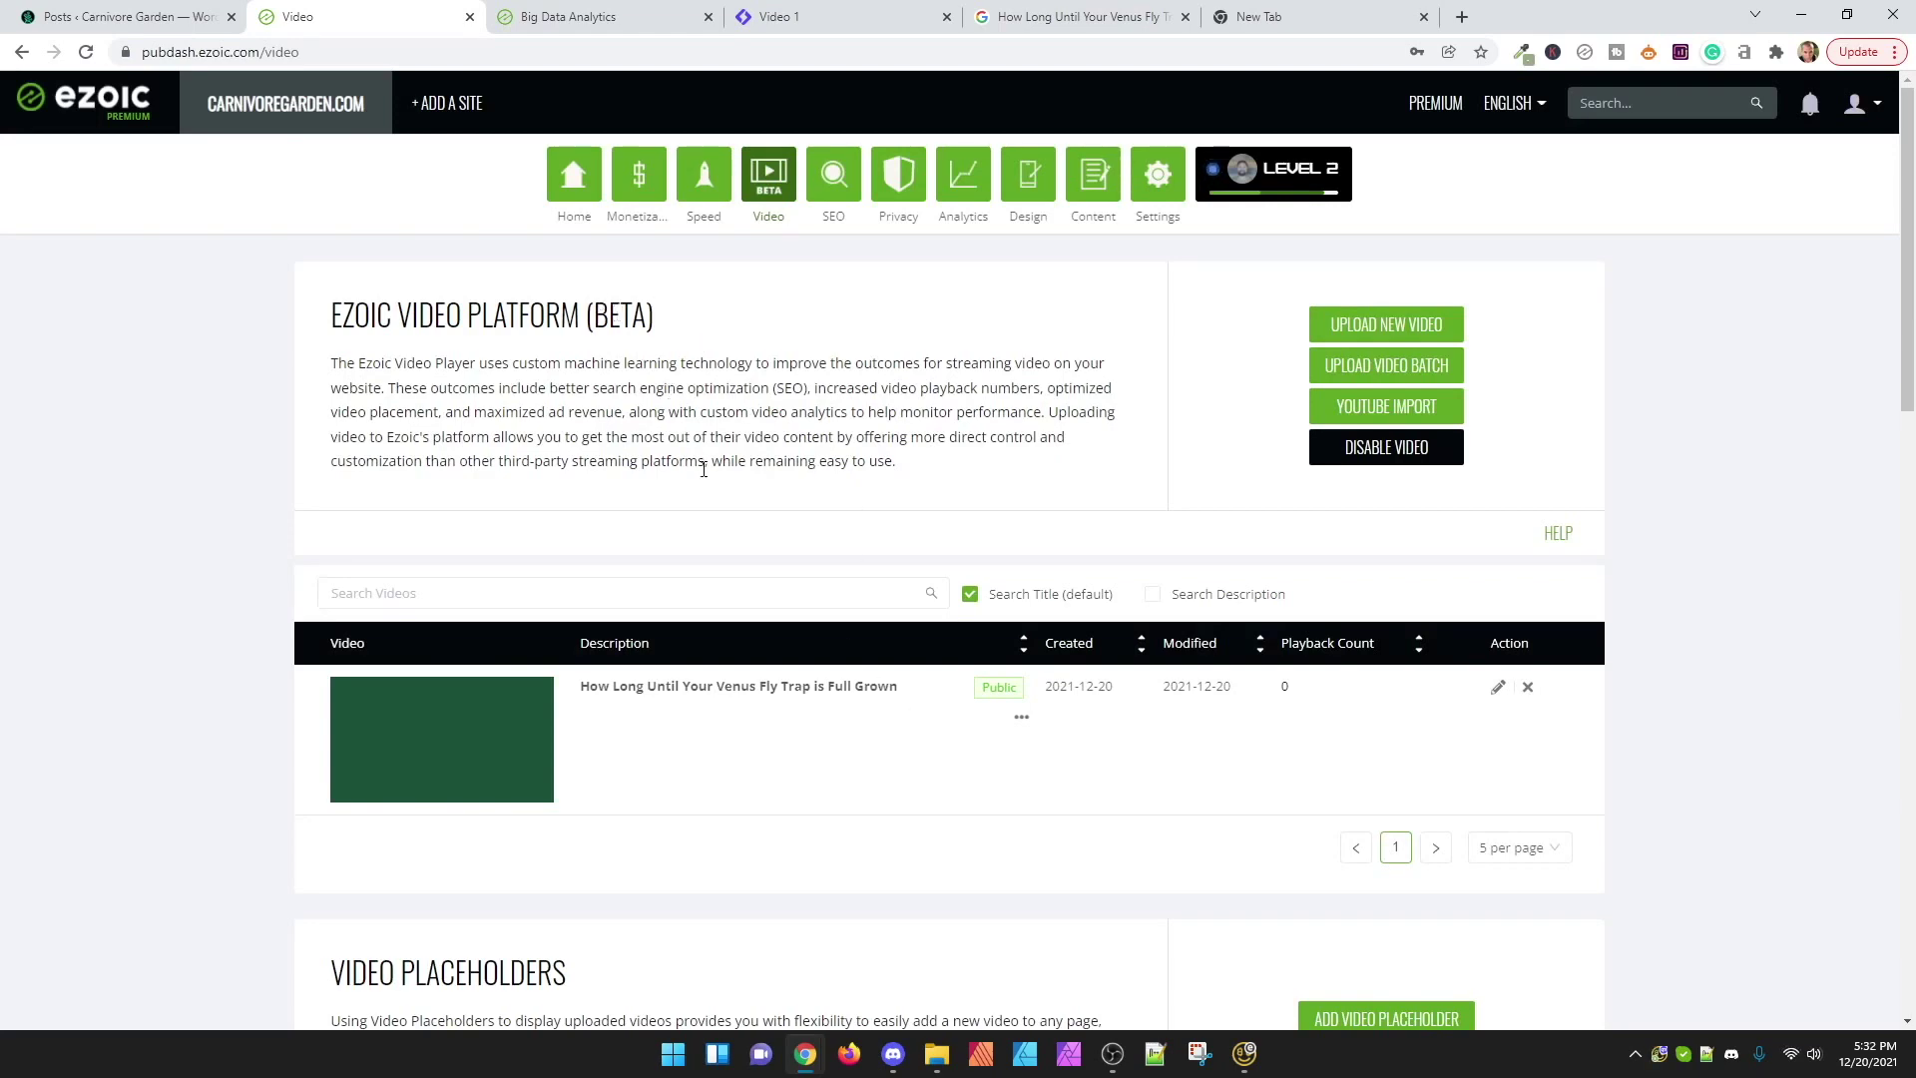
pyautogui.scroll(-10, 703, 469)
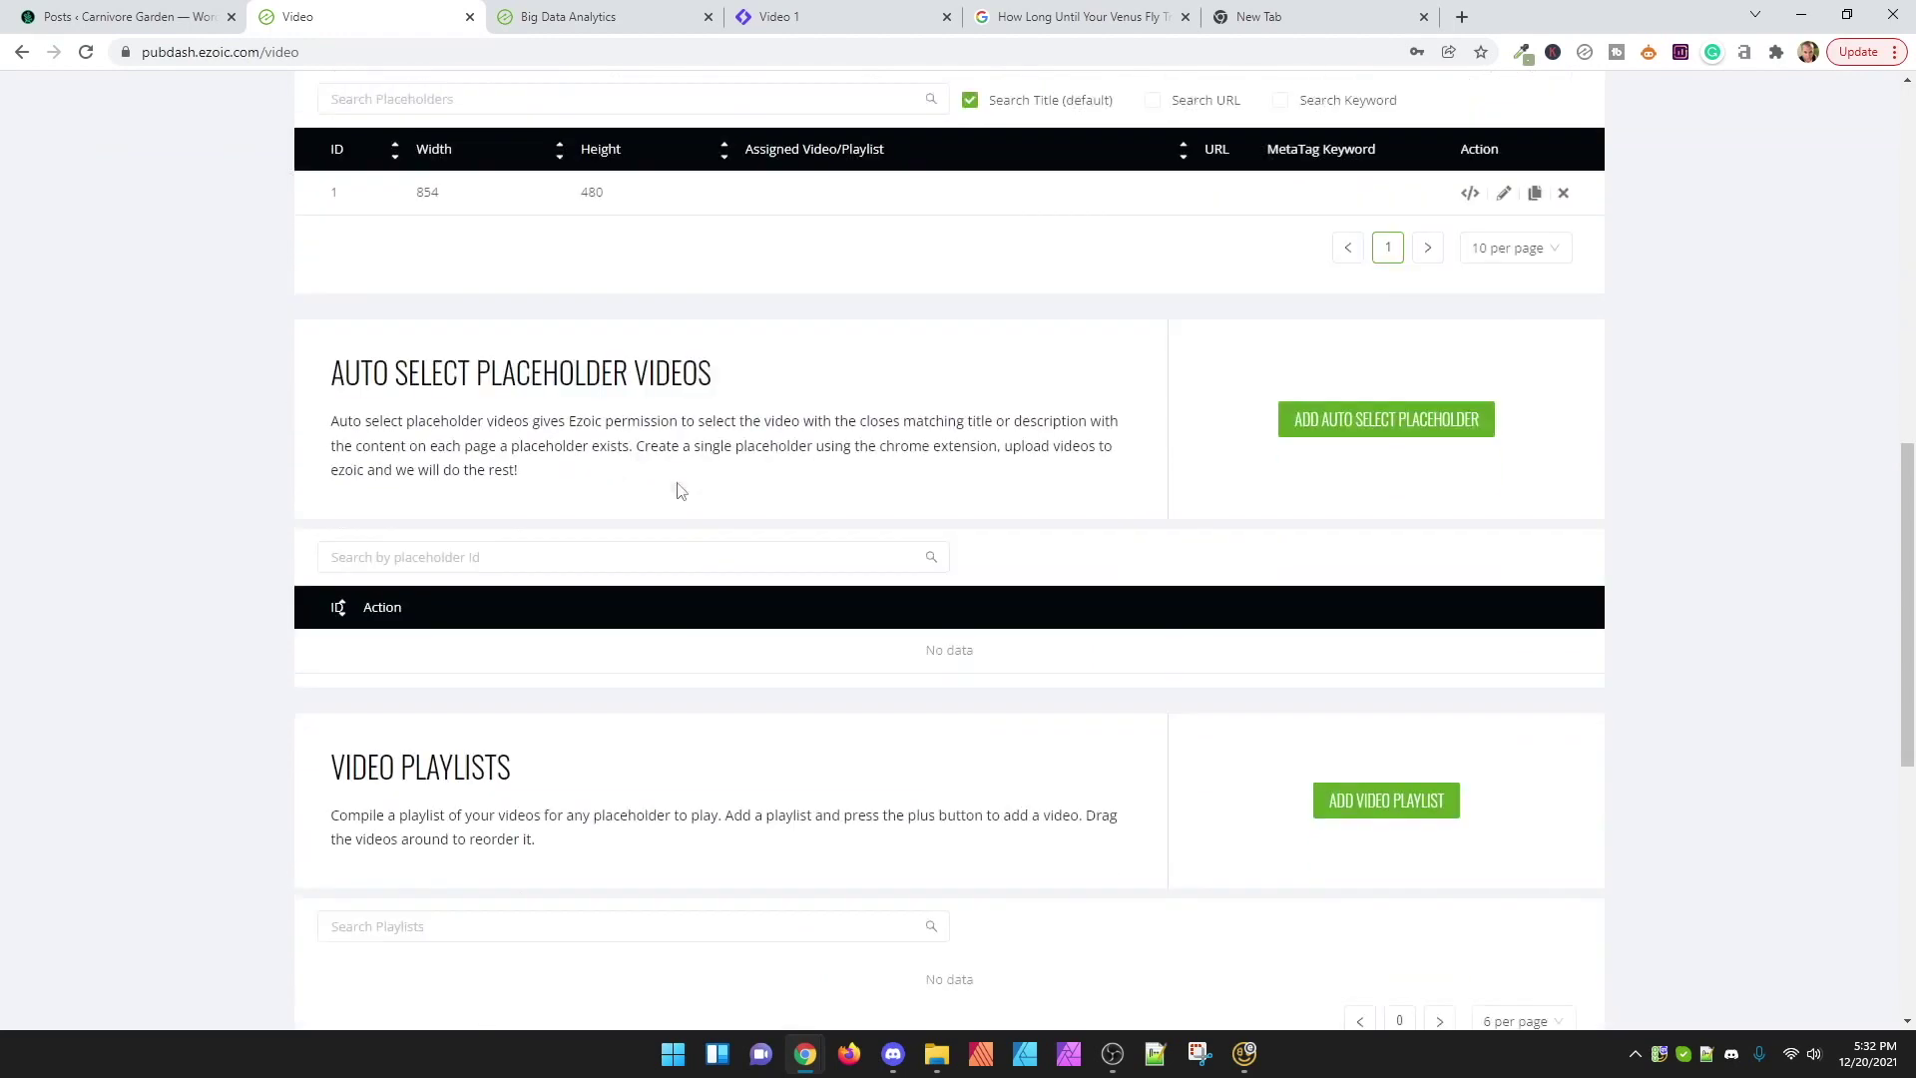
pyautogui.scroll(-3, 677, 490)
pyautogui.click(1397, 461)
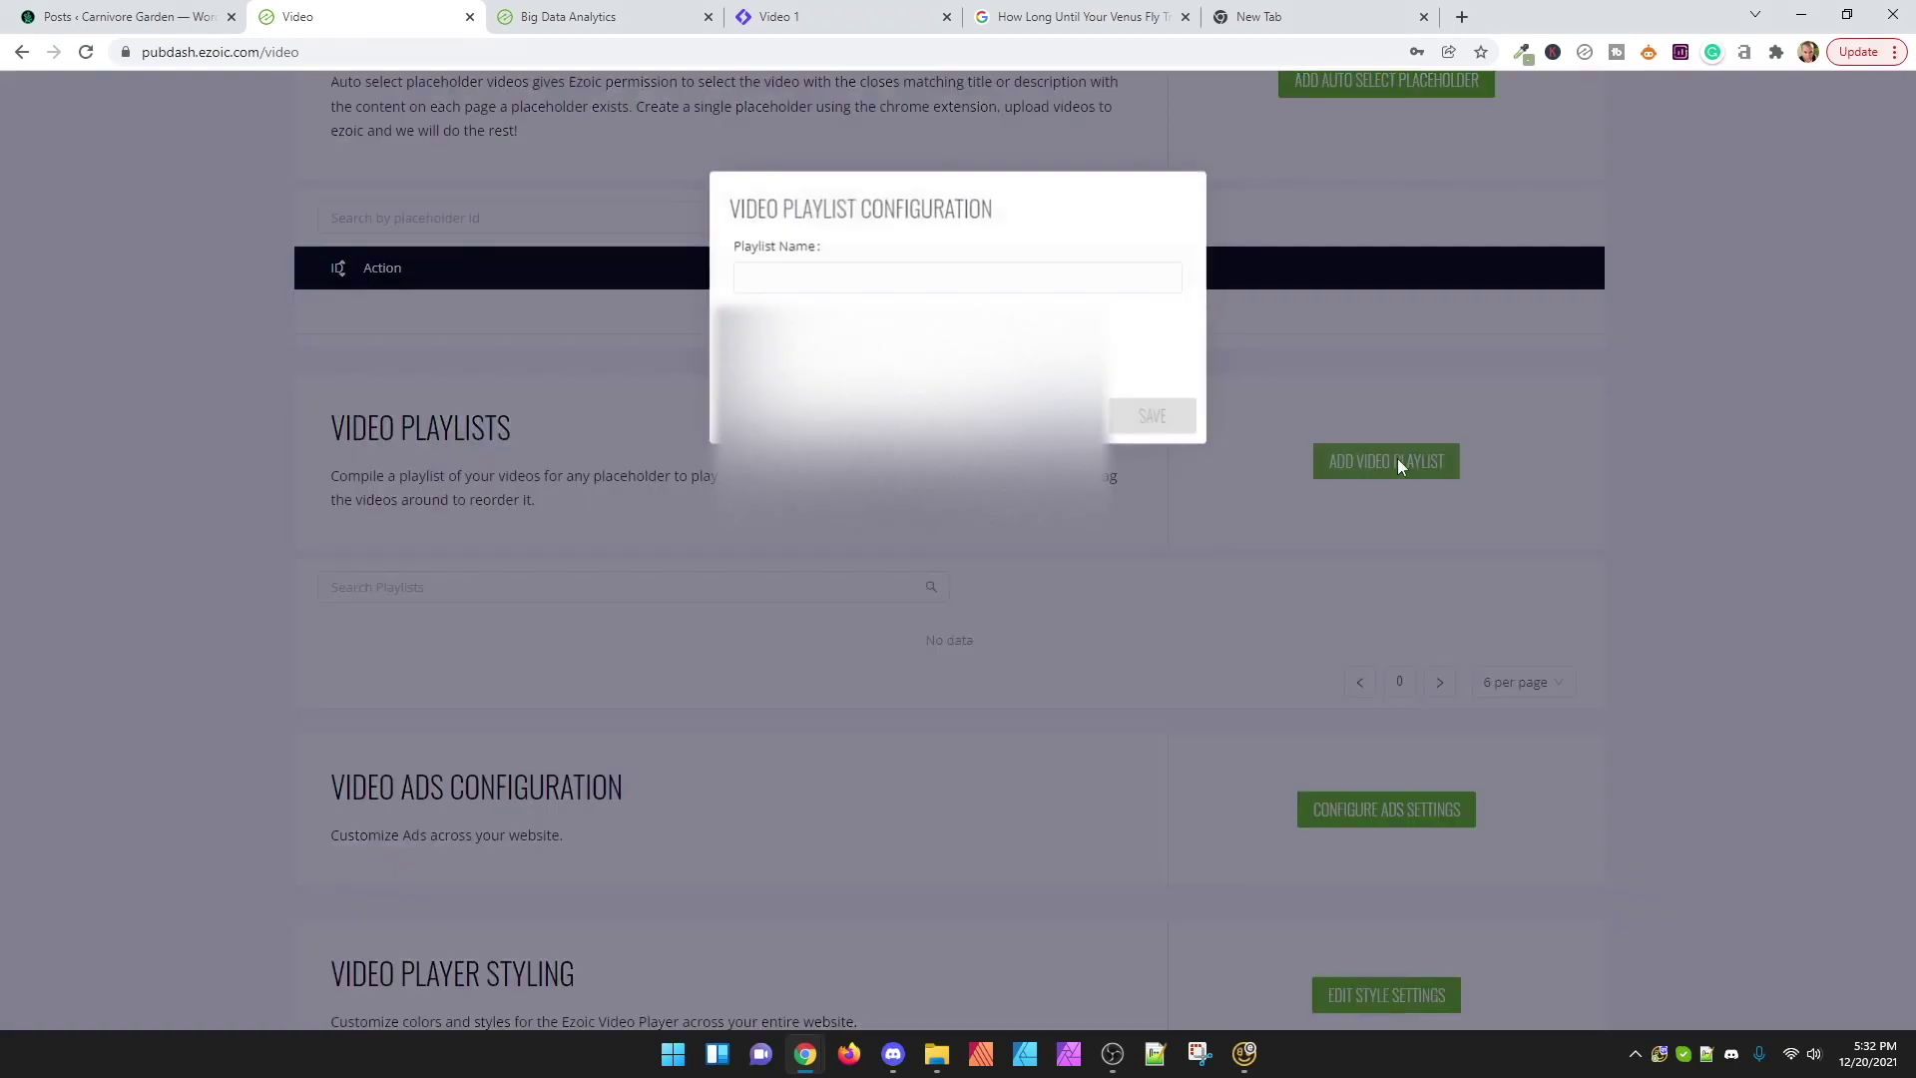
pyautogui.click(924, 276)
pyautogui.write('V')
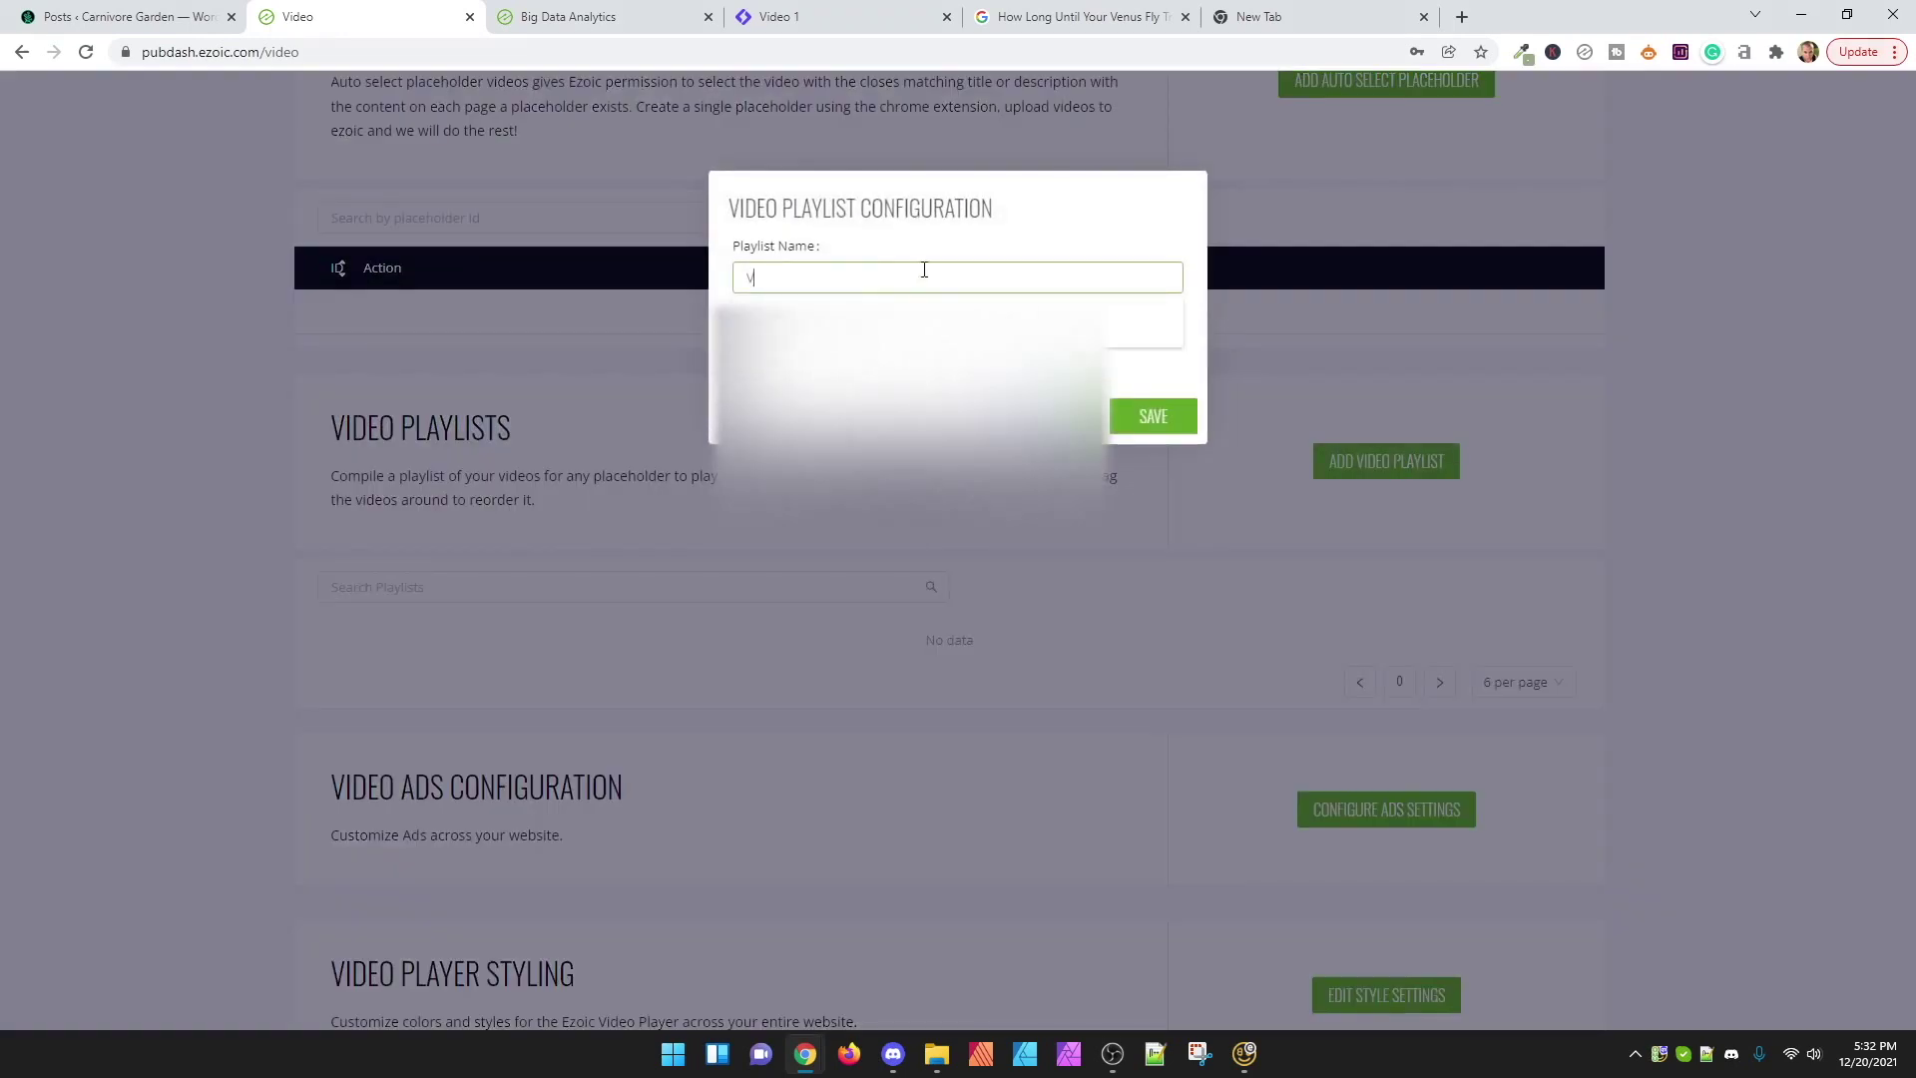
pyautogui.press('BackSpace')
pyautogui.write('Video')
pyautogui.write('Ads')
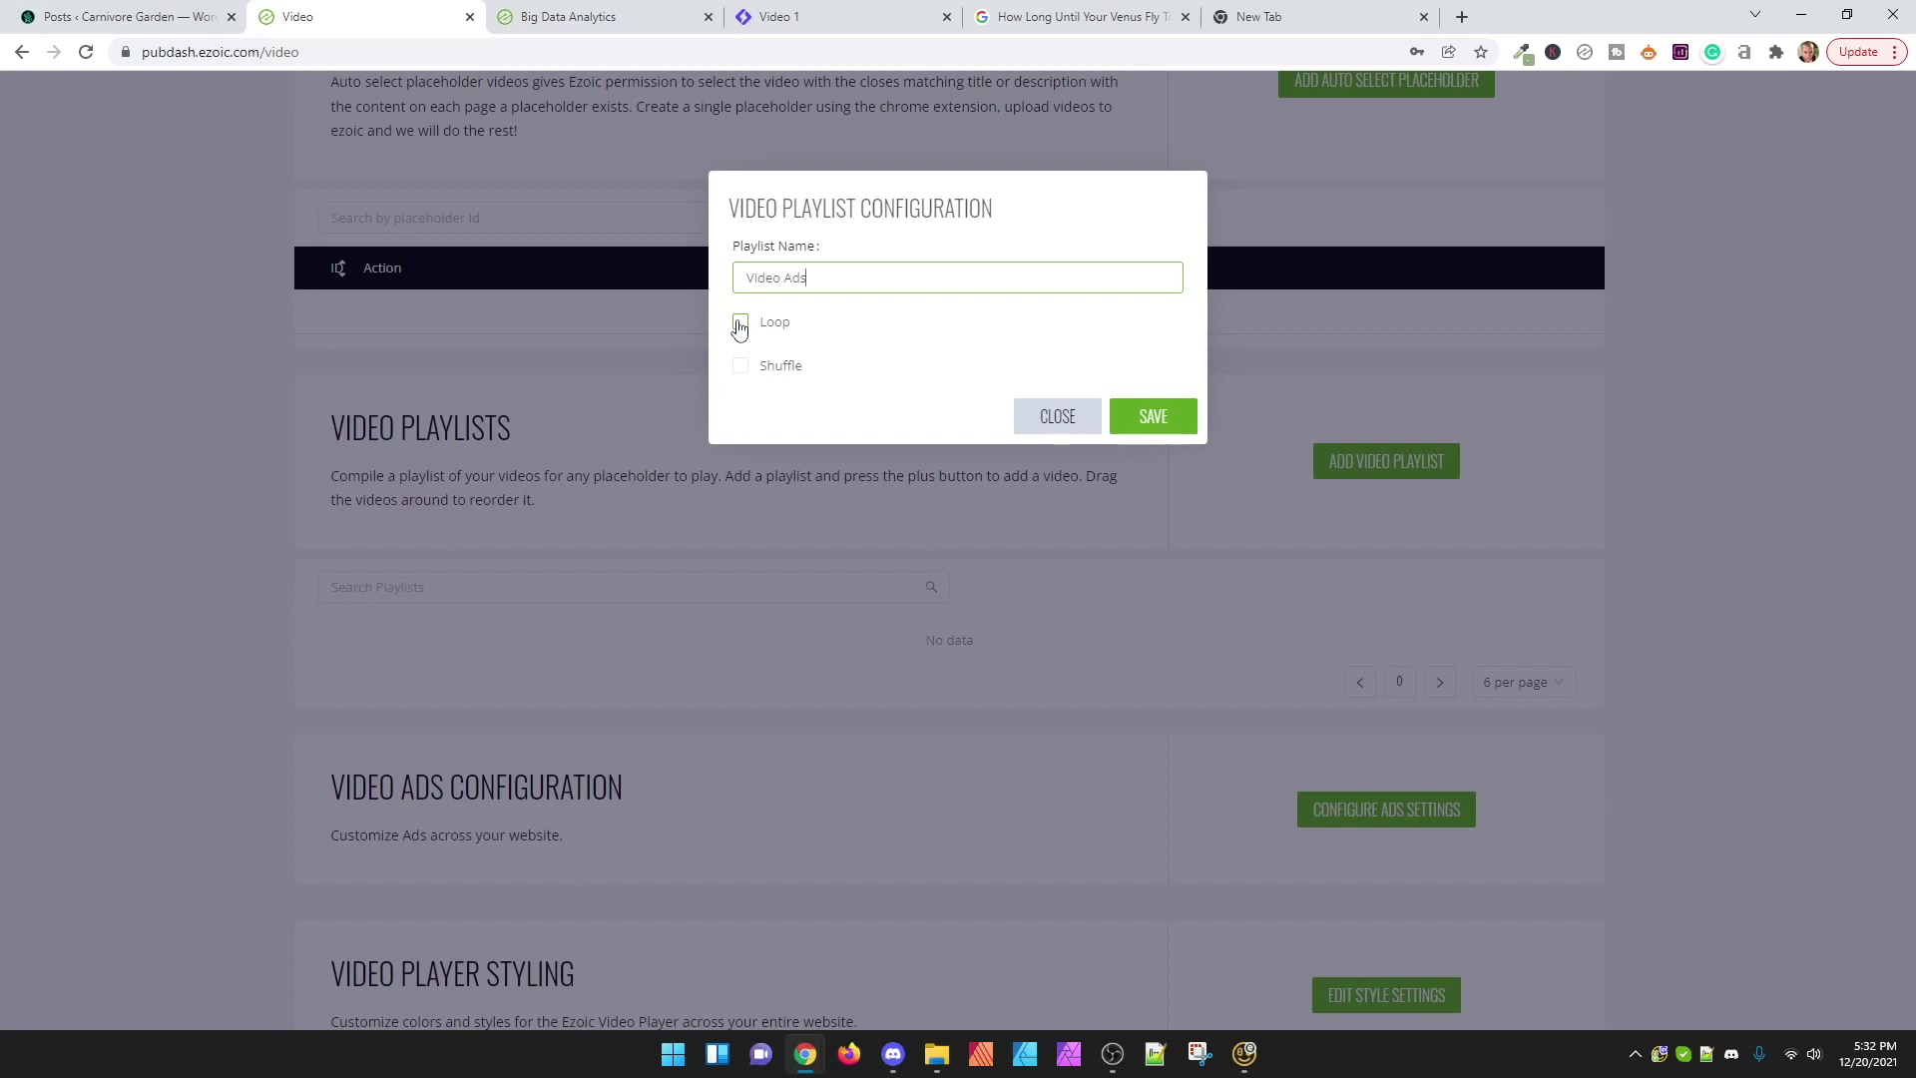
pyautogui.click(739, 323)
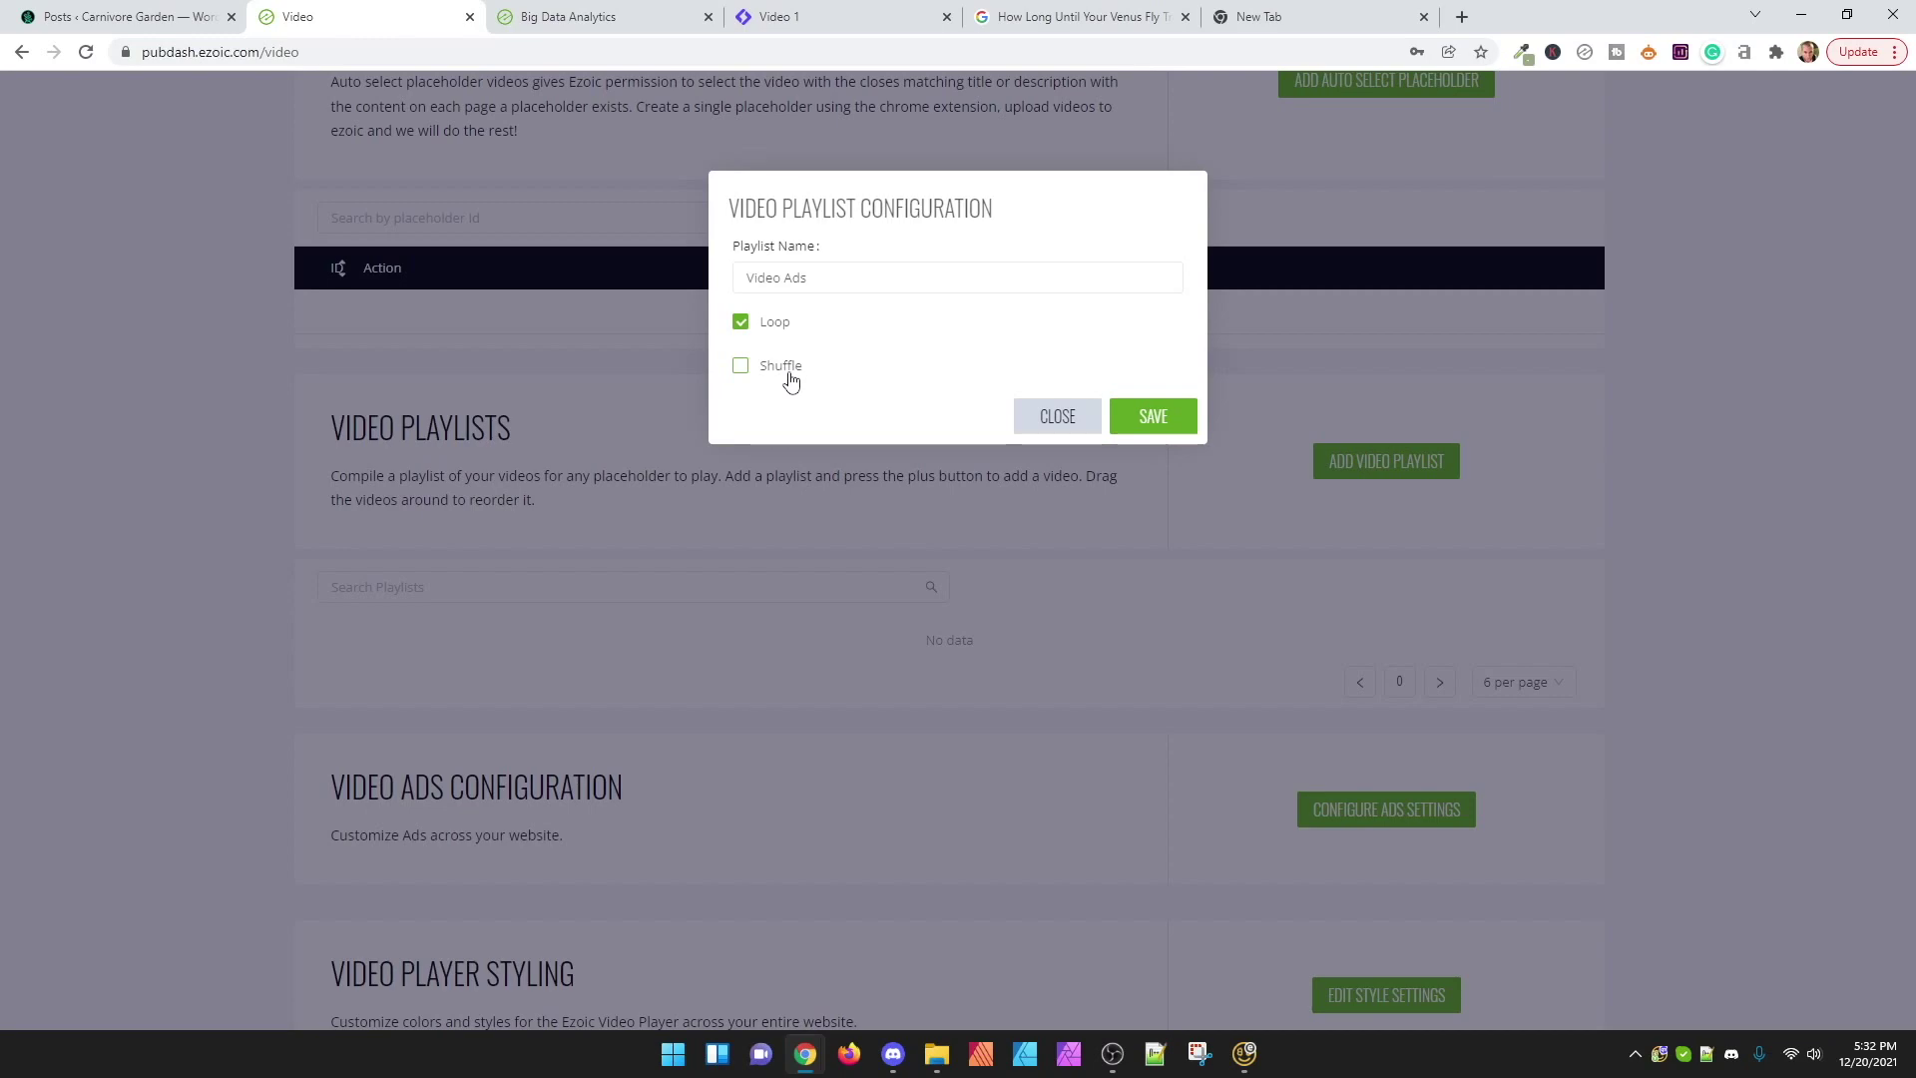
pyautogui.click(1150, 416)
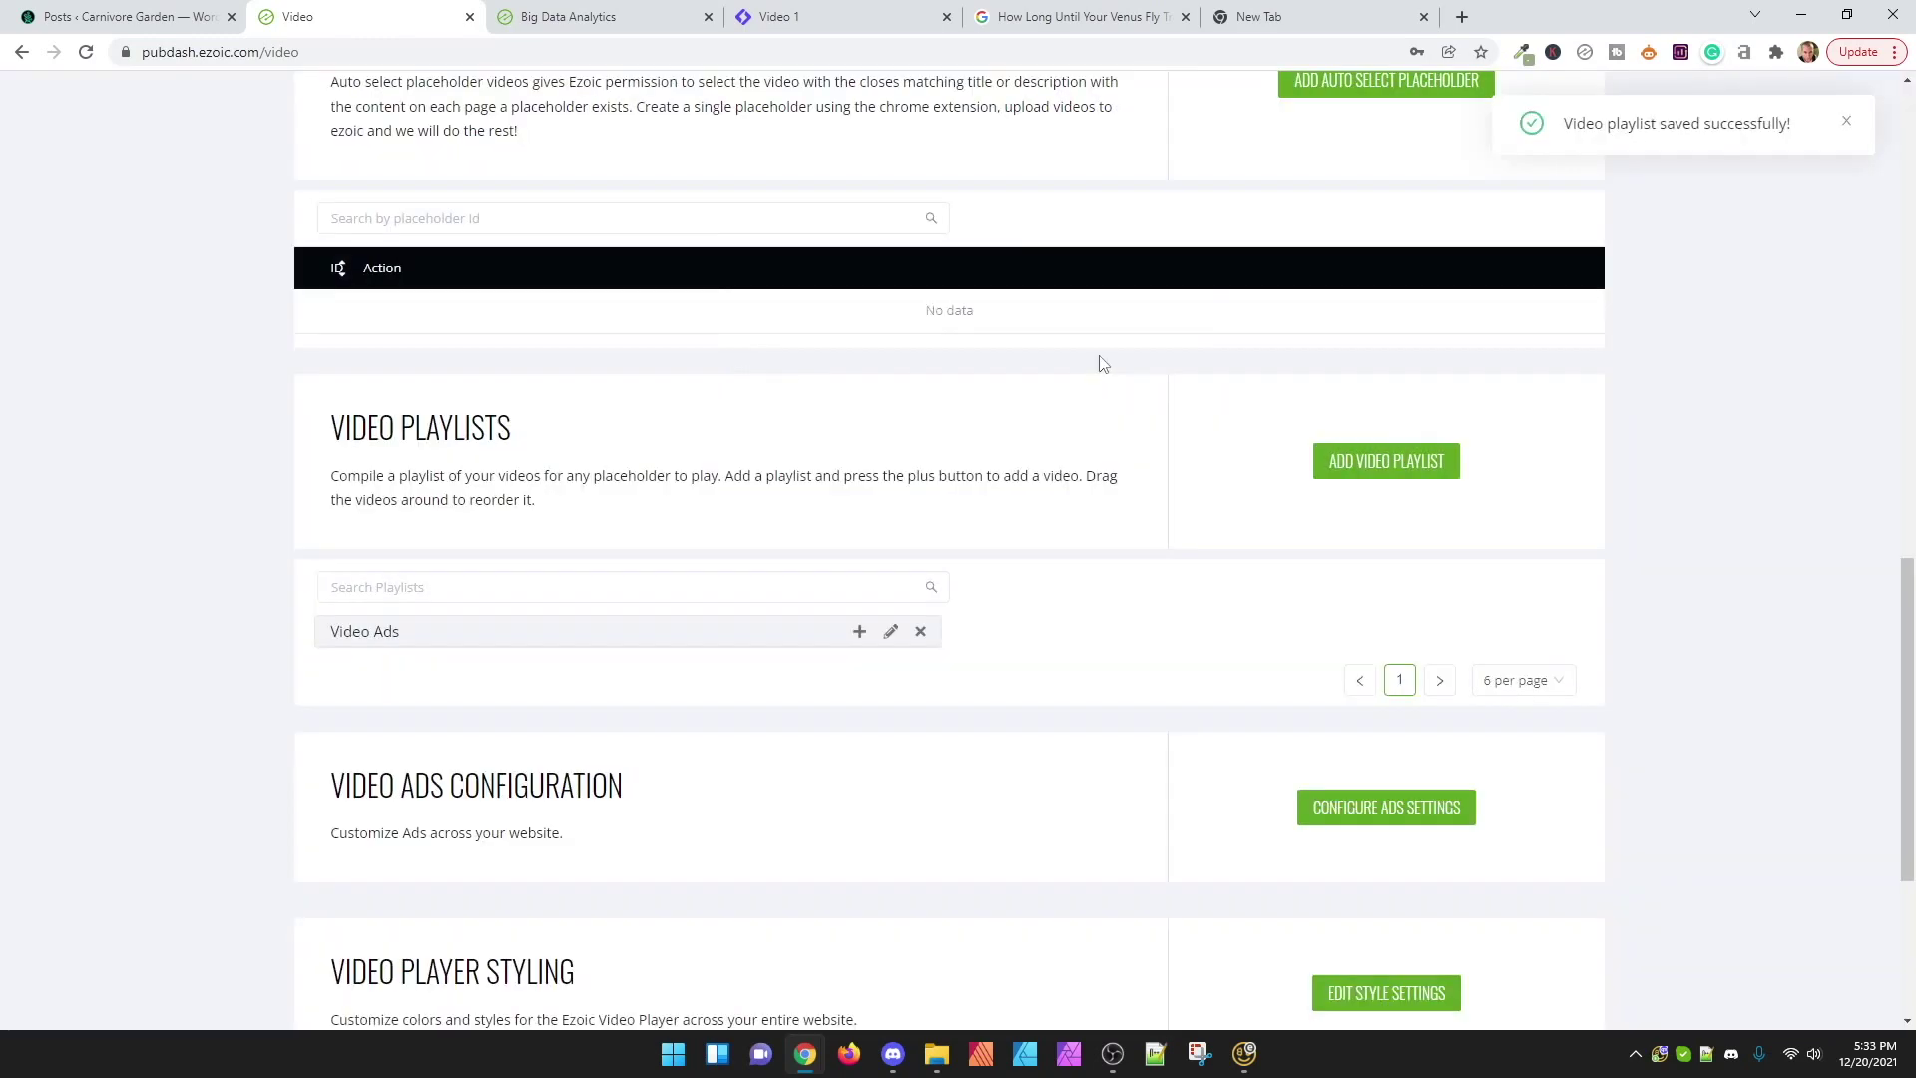
# Step: Add the video "How Long Until Your Venus Fly Trap is Full Grown" to the Video Ads playlist
pyautogui.click(860, 633)
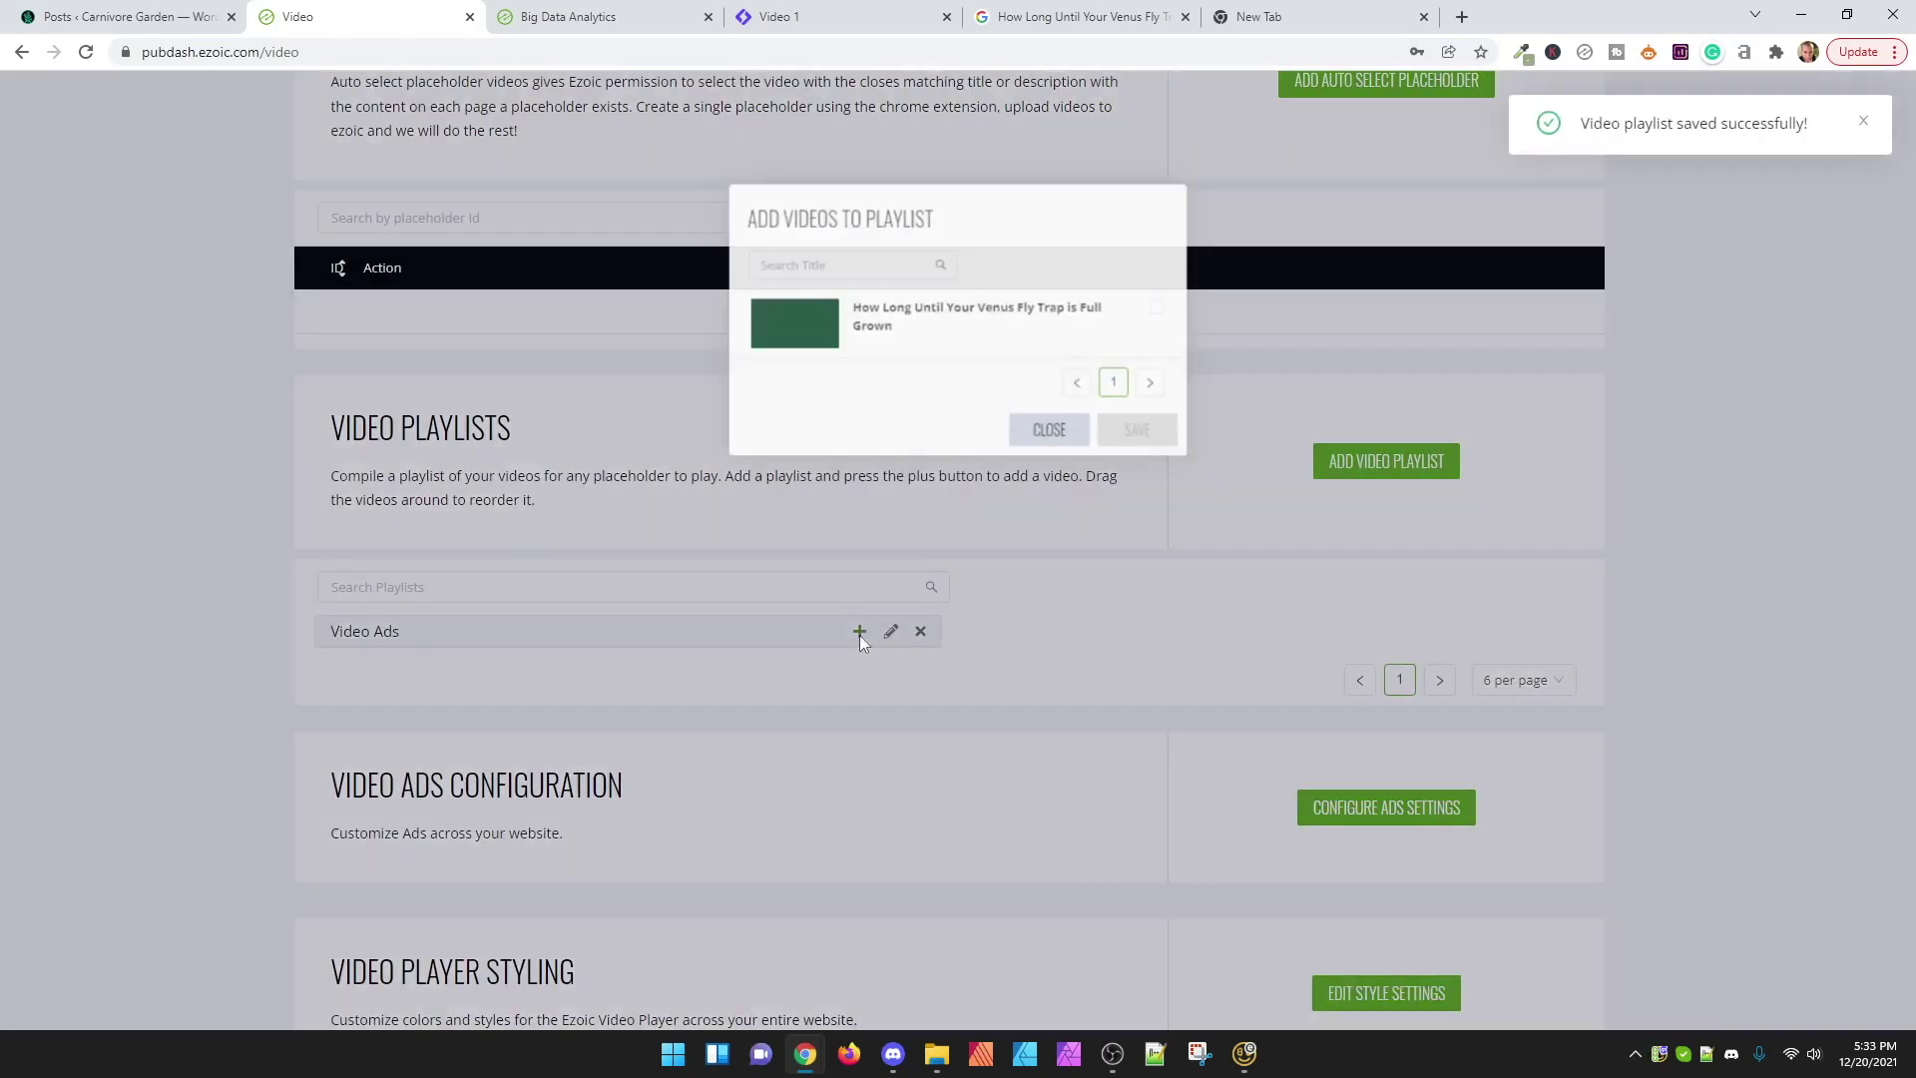
pyautogui.click(1196, 312)
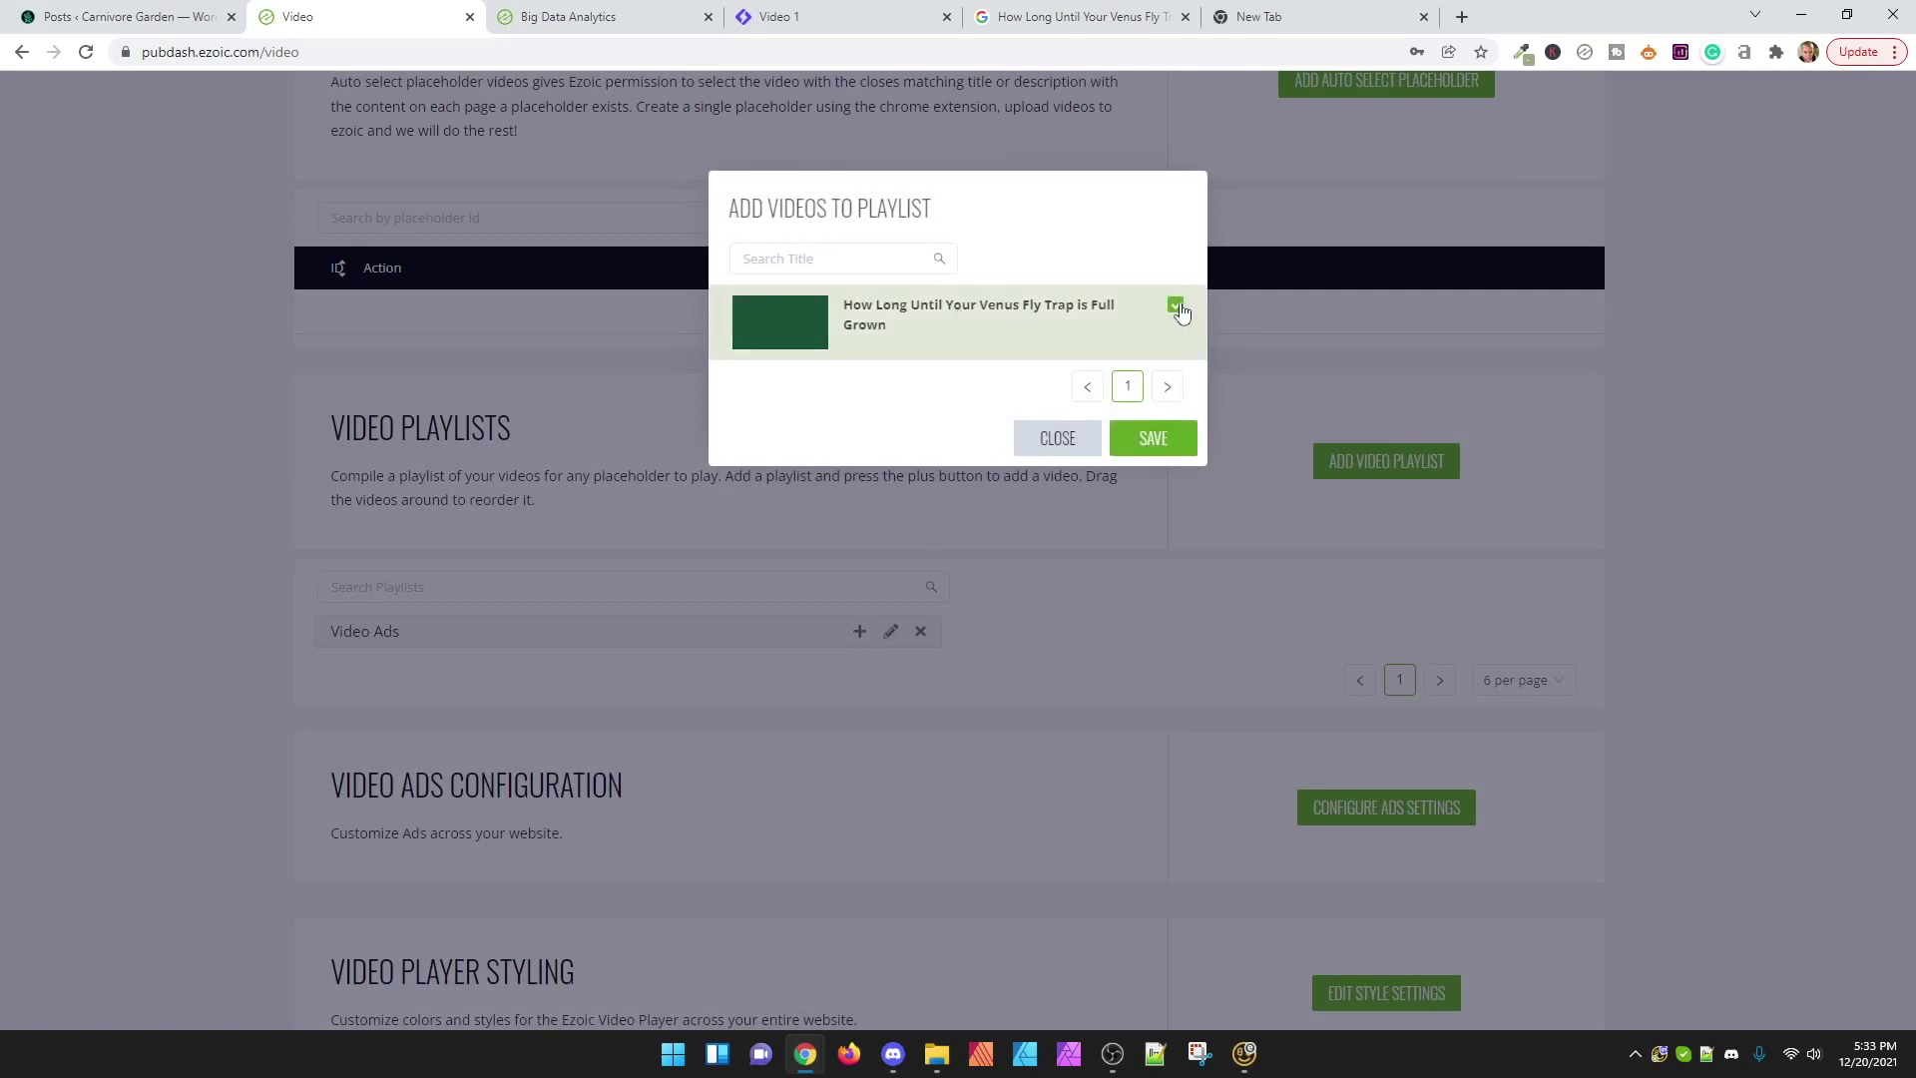
pyautogui.click(1154, 436)
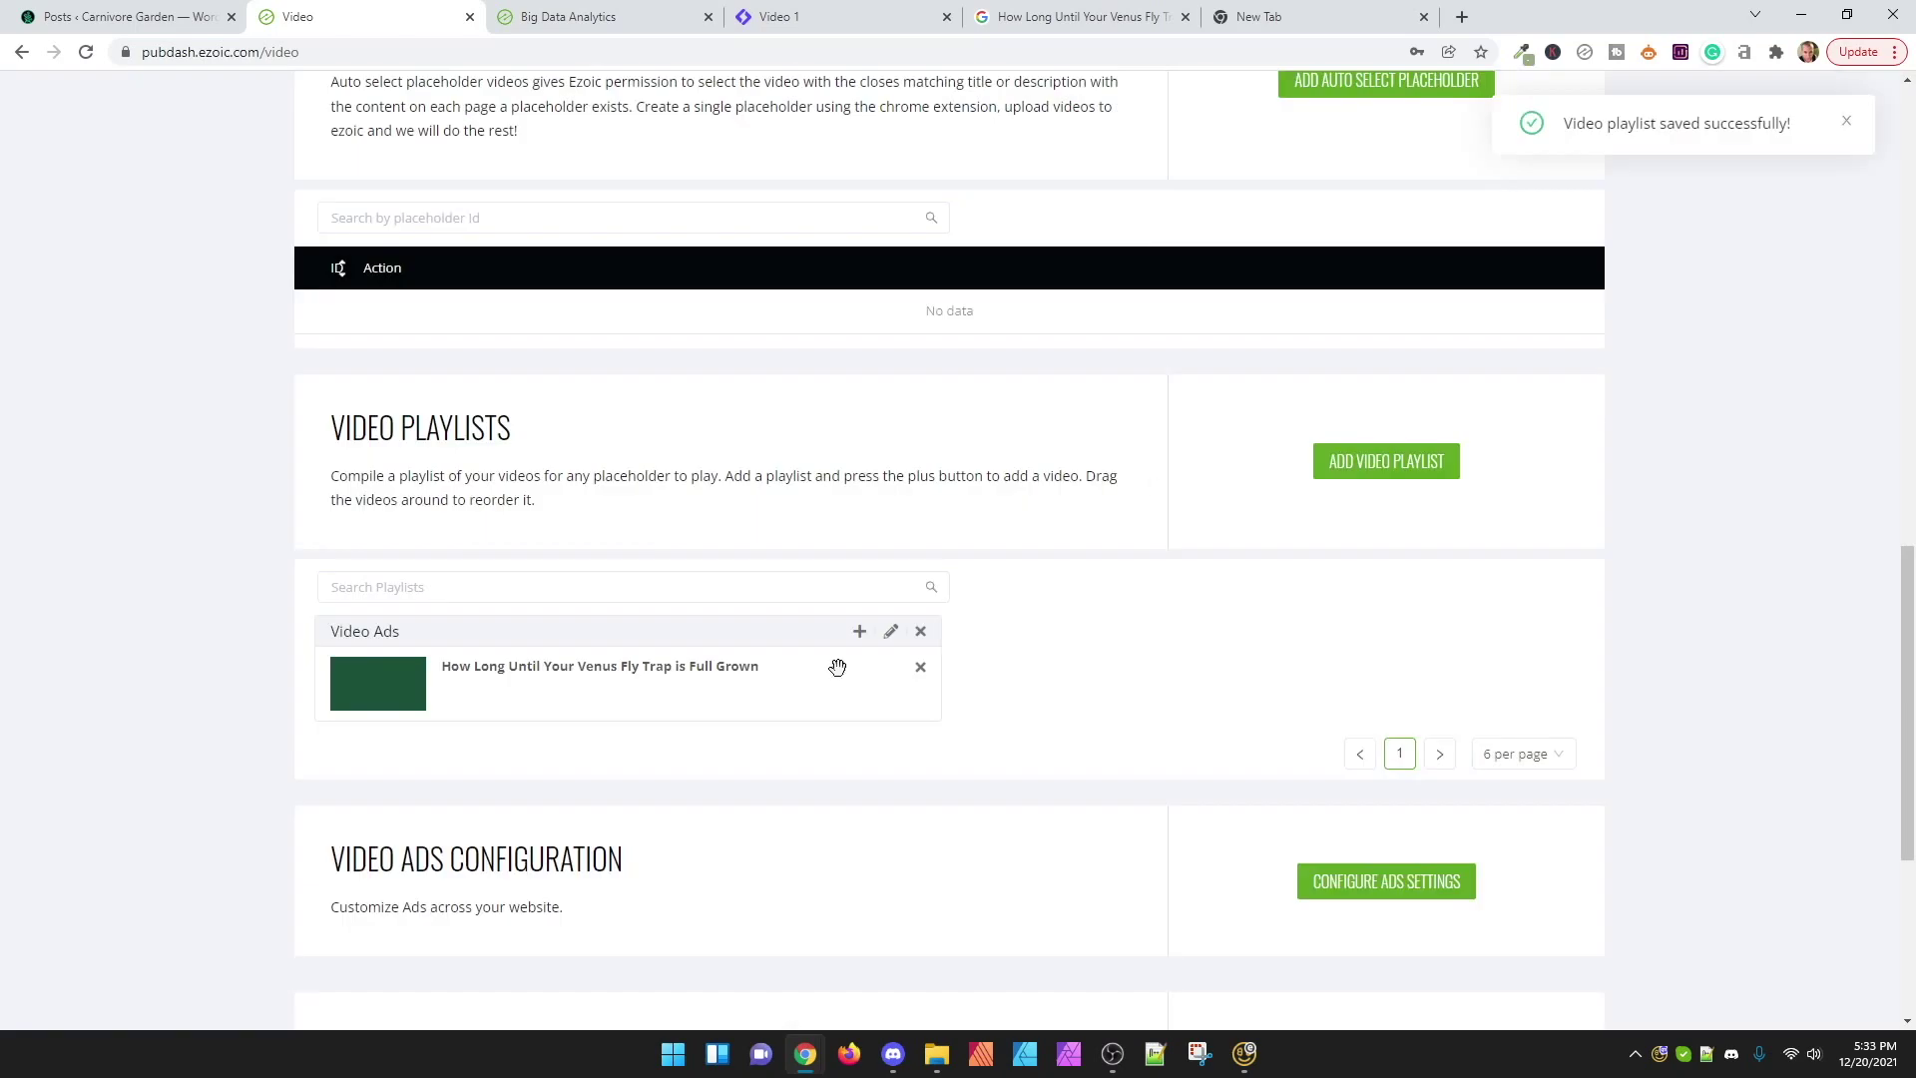
# Step: Edit video placeholder 1 and assign the Video Ads playlist to it, with Default as the starting playlist video
pyautogui.scroll(7, 728, 646)
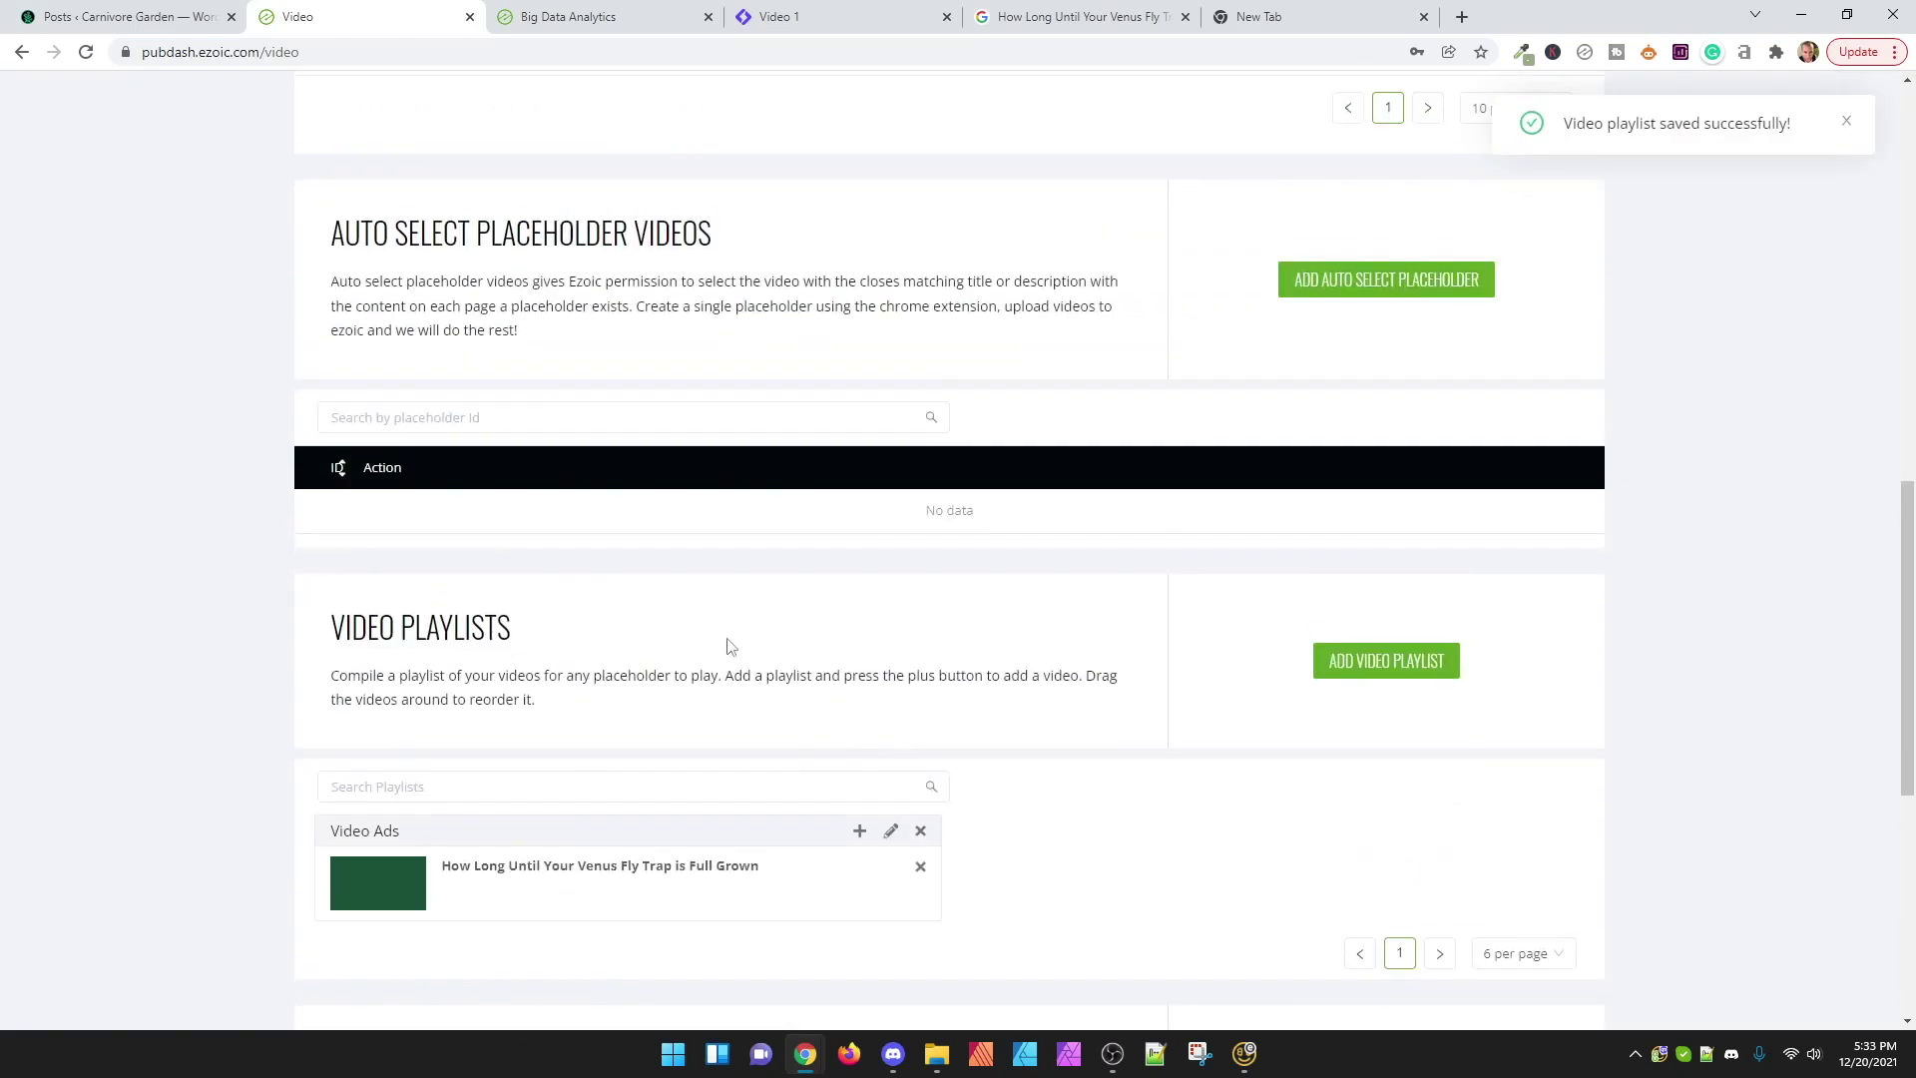
pyautogui.scroll(1, 1275, 647)
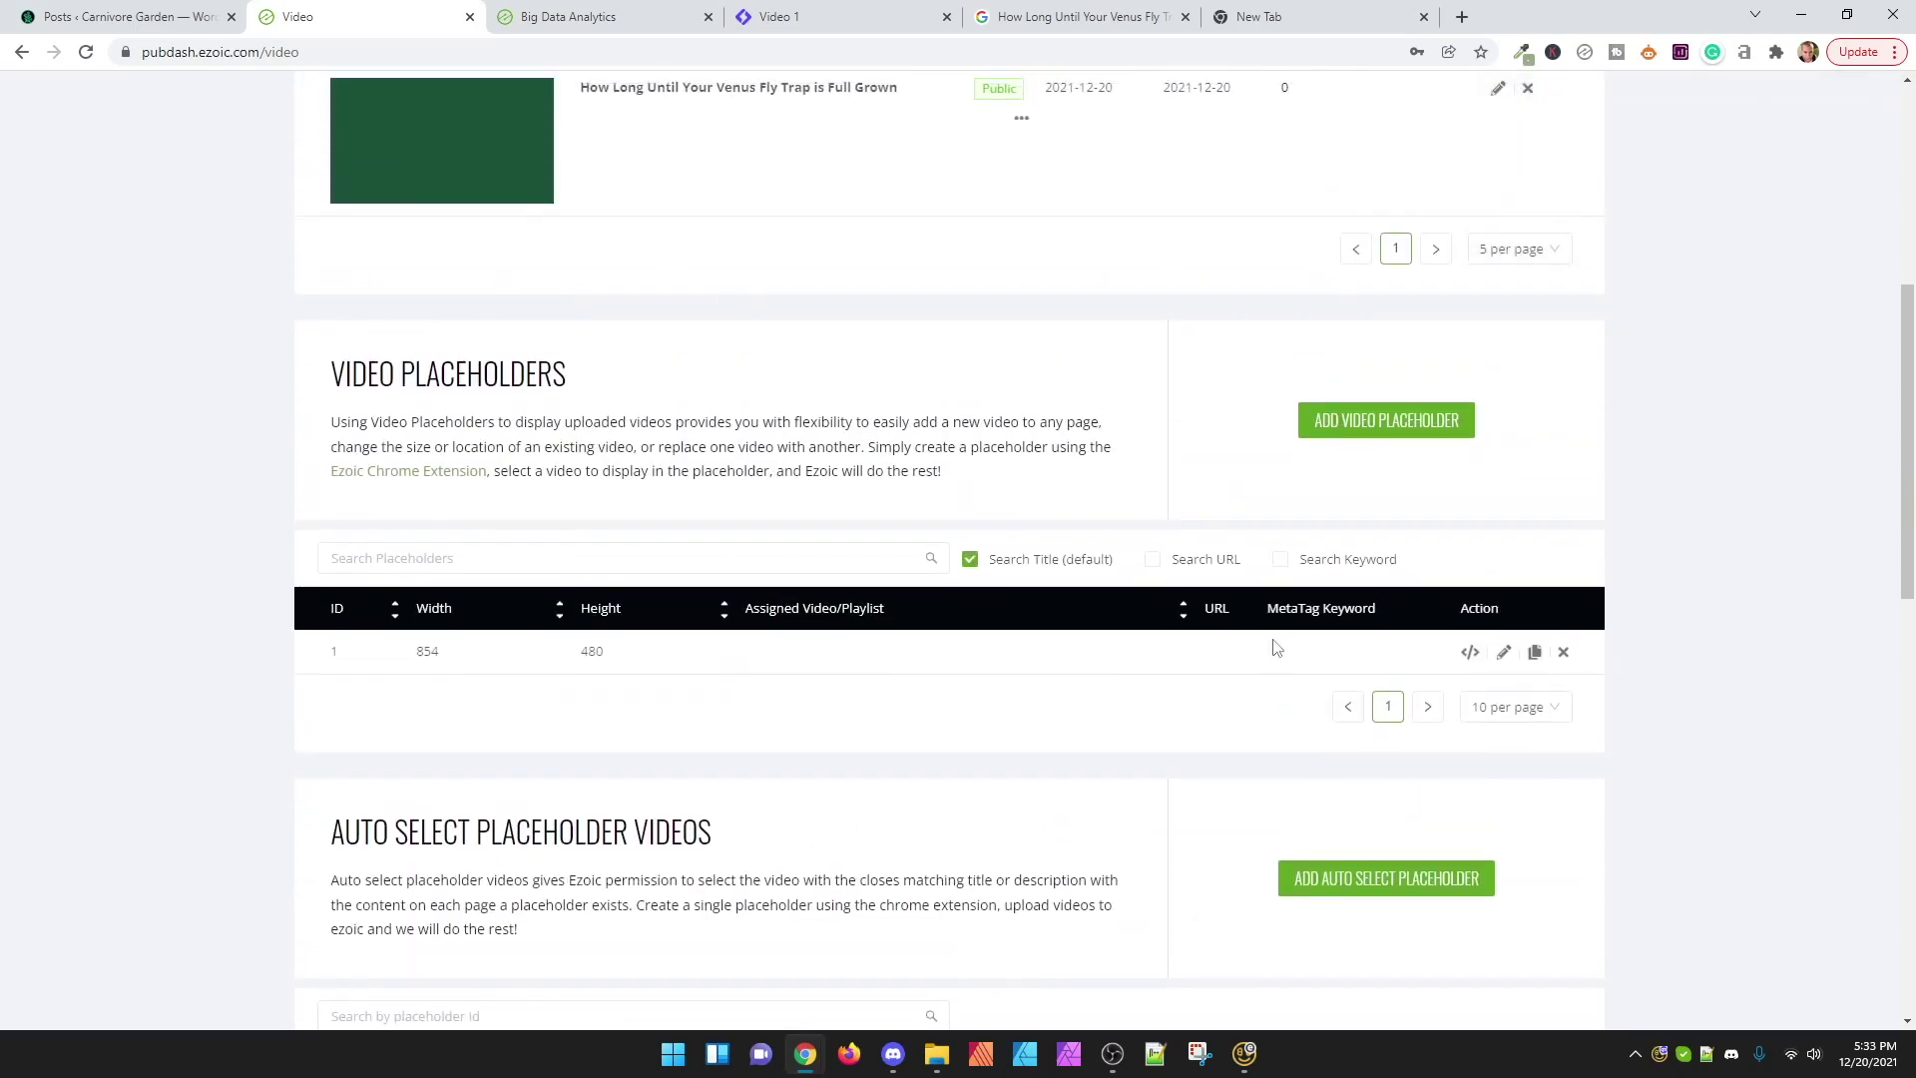
pyautogui.click(1505, 654)
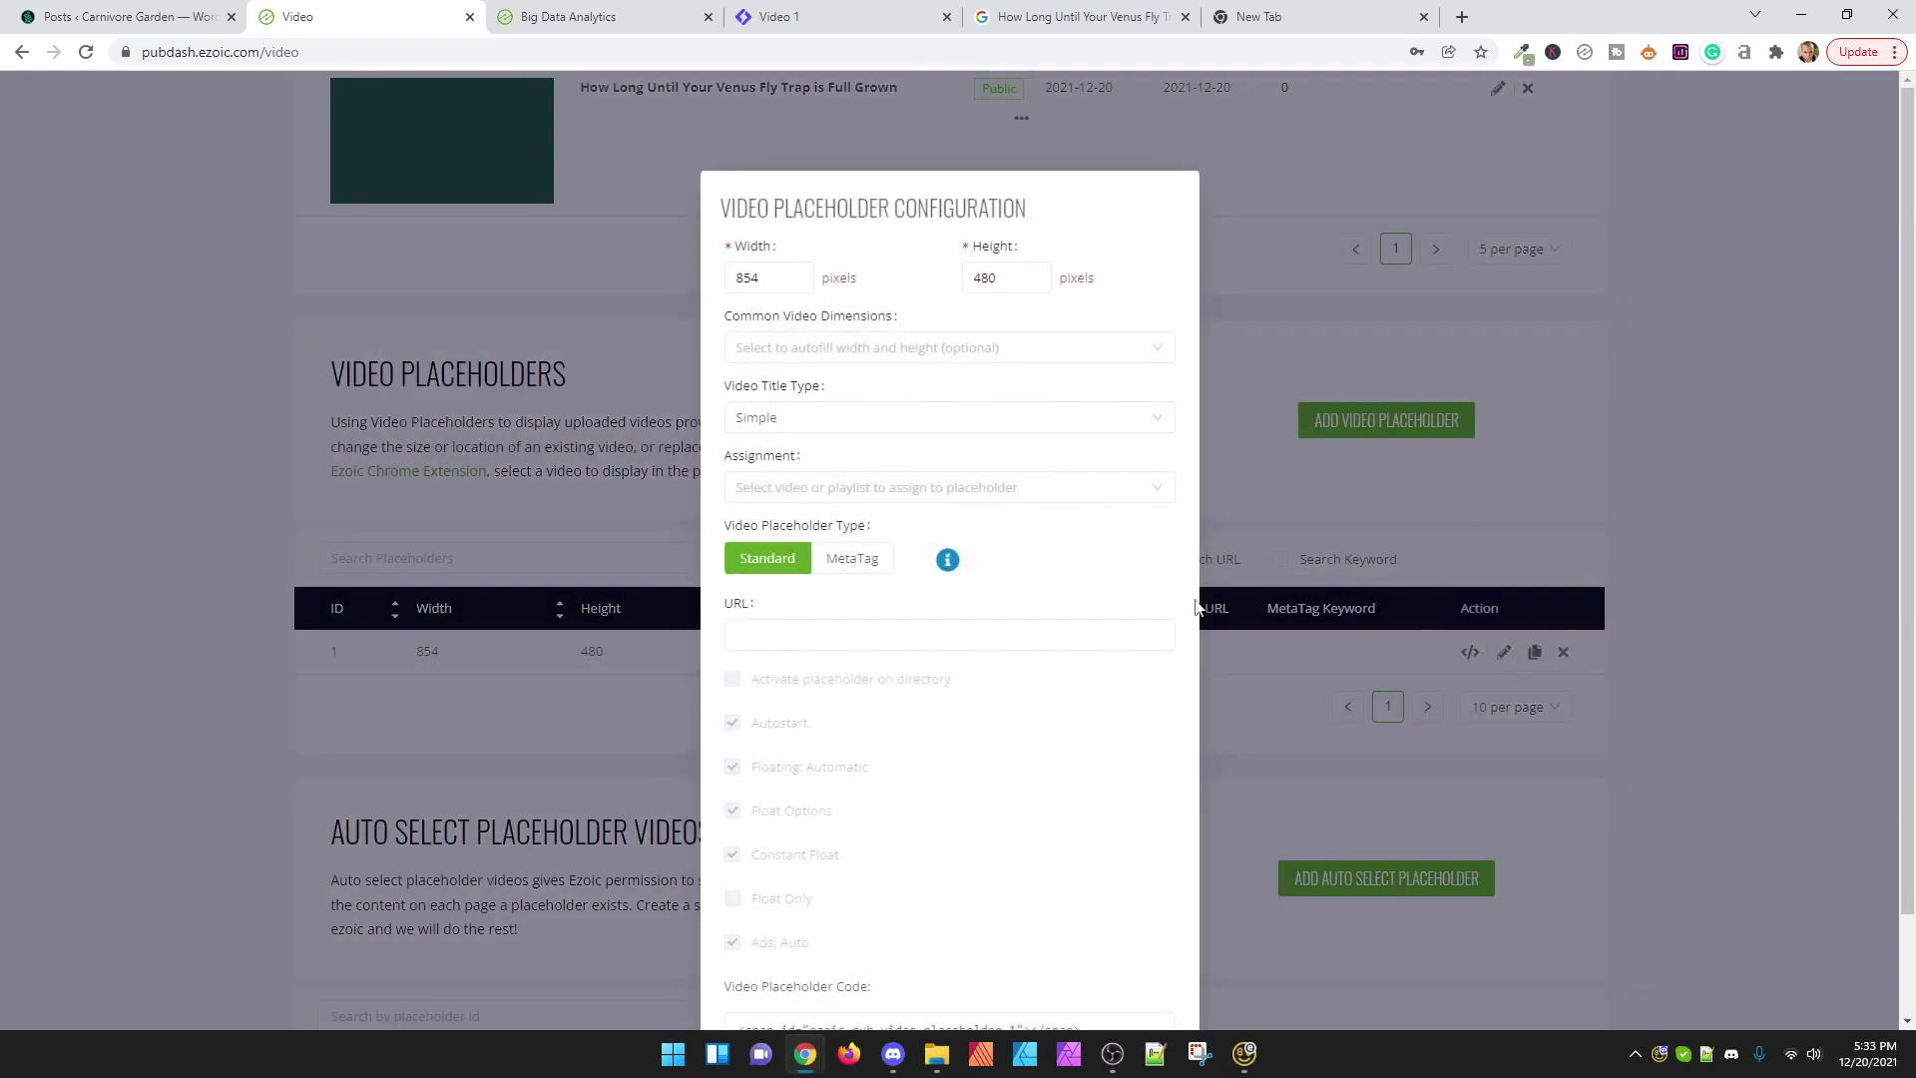
pyautogui.click(973, 489)
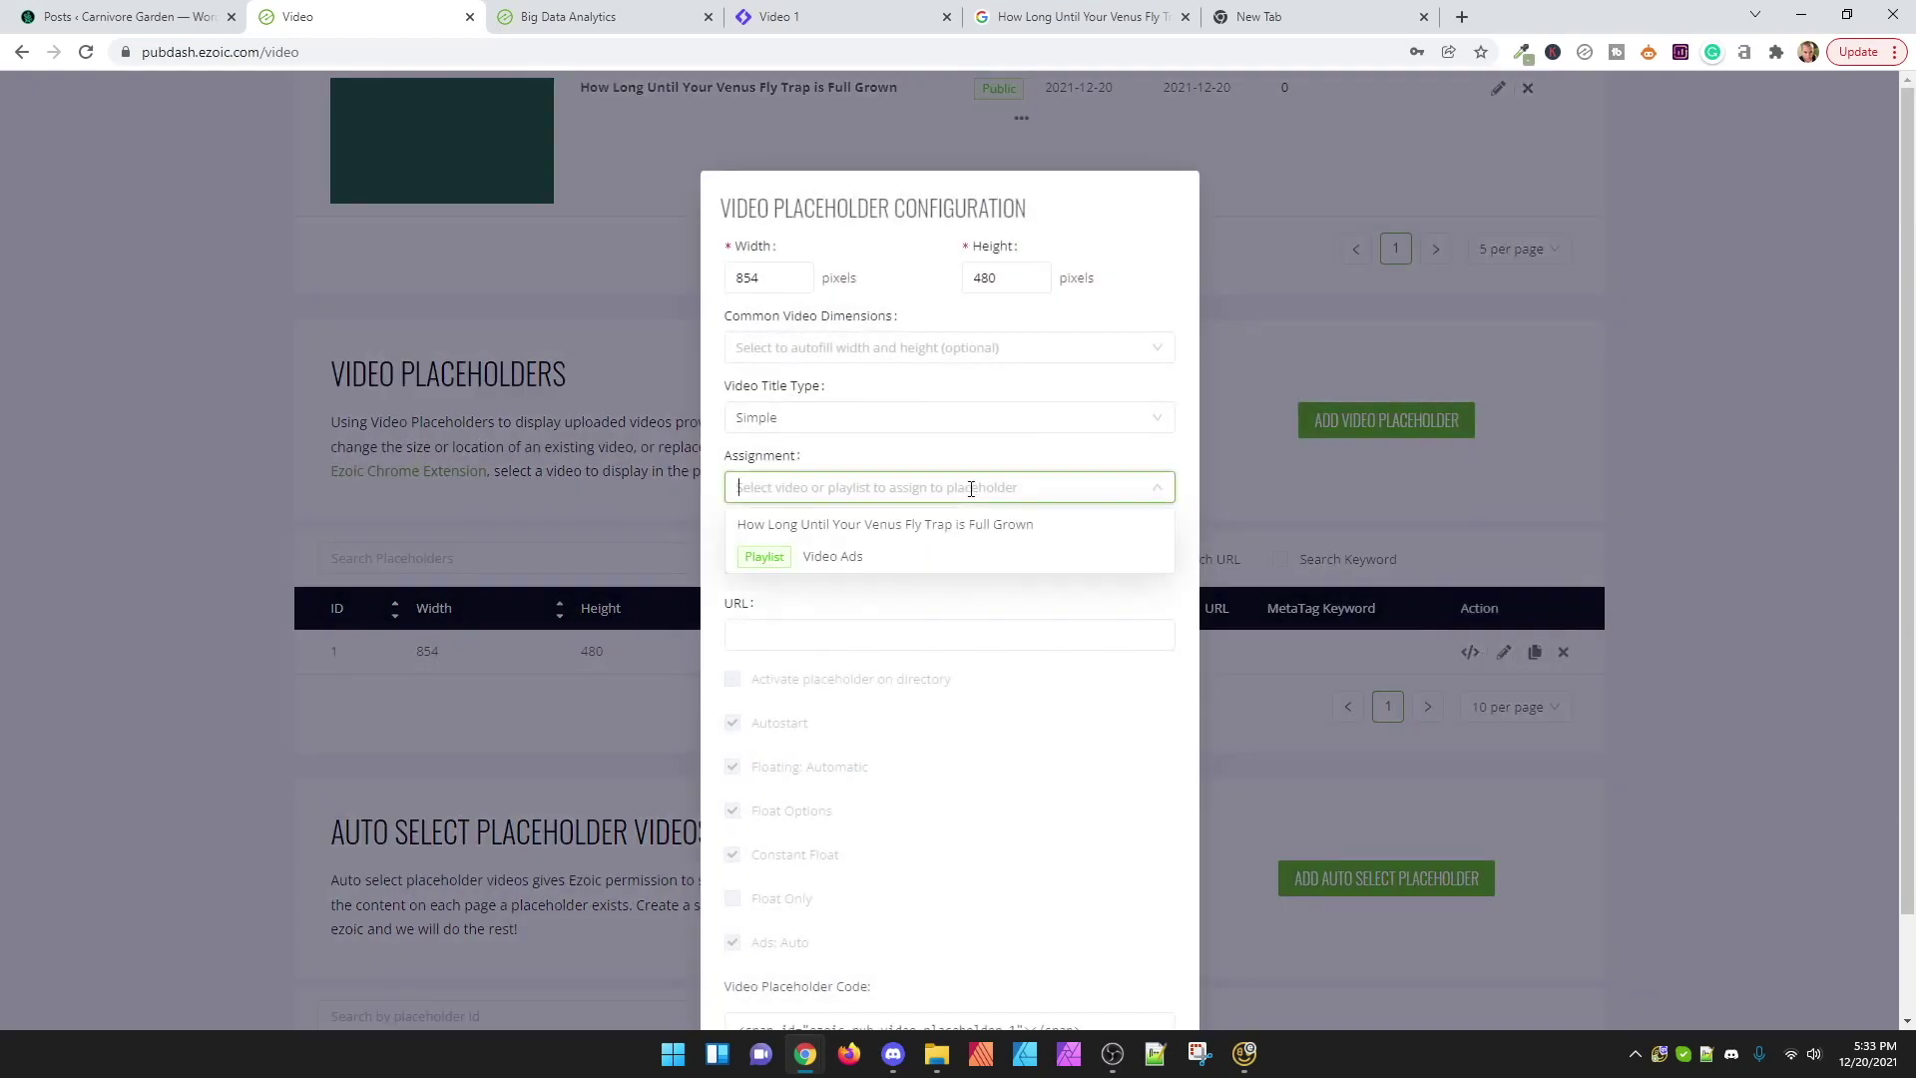
pyautogui.click(777, 570)
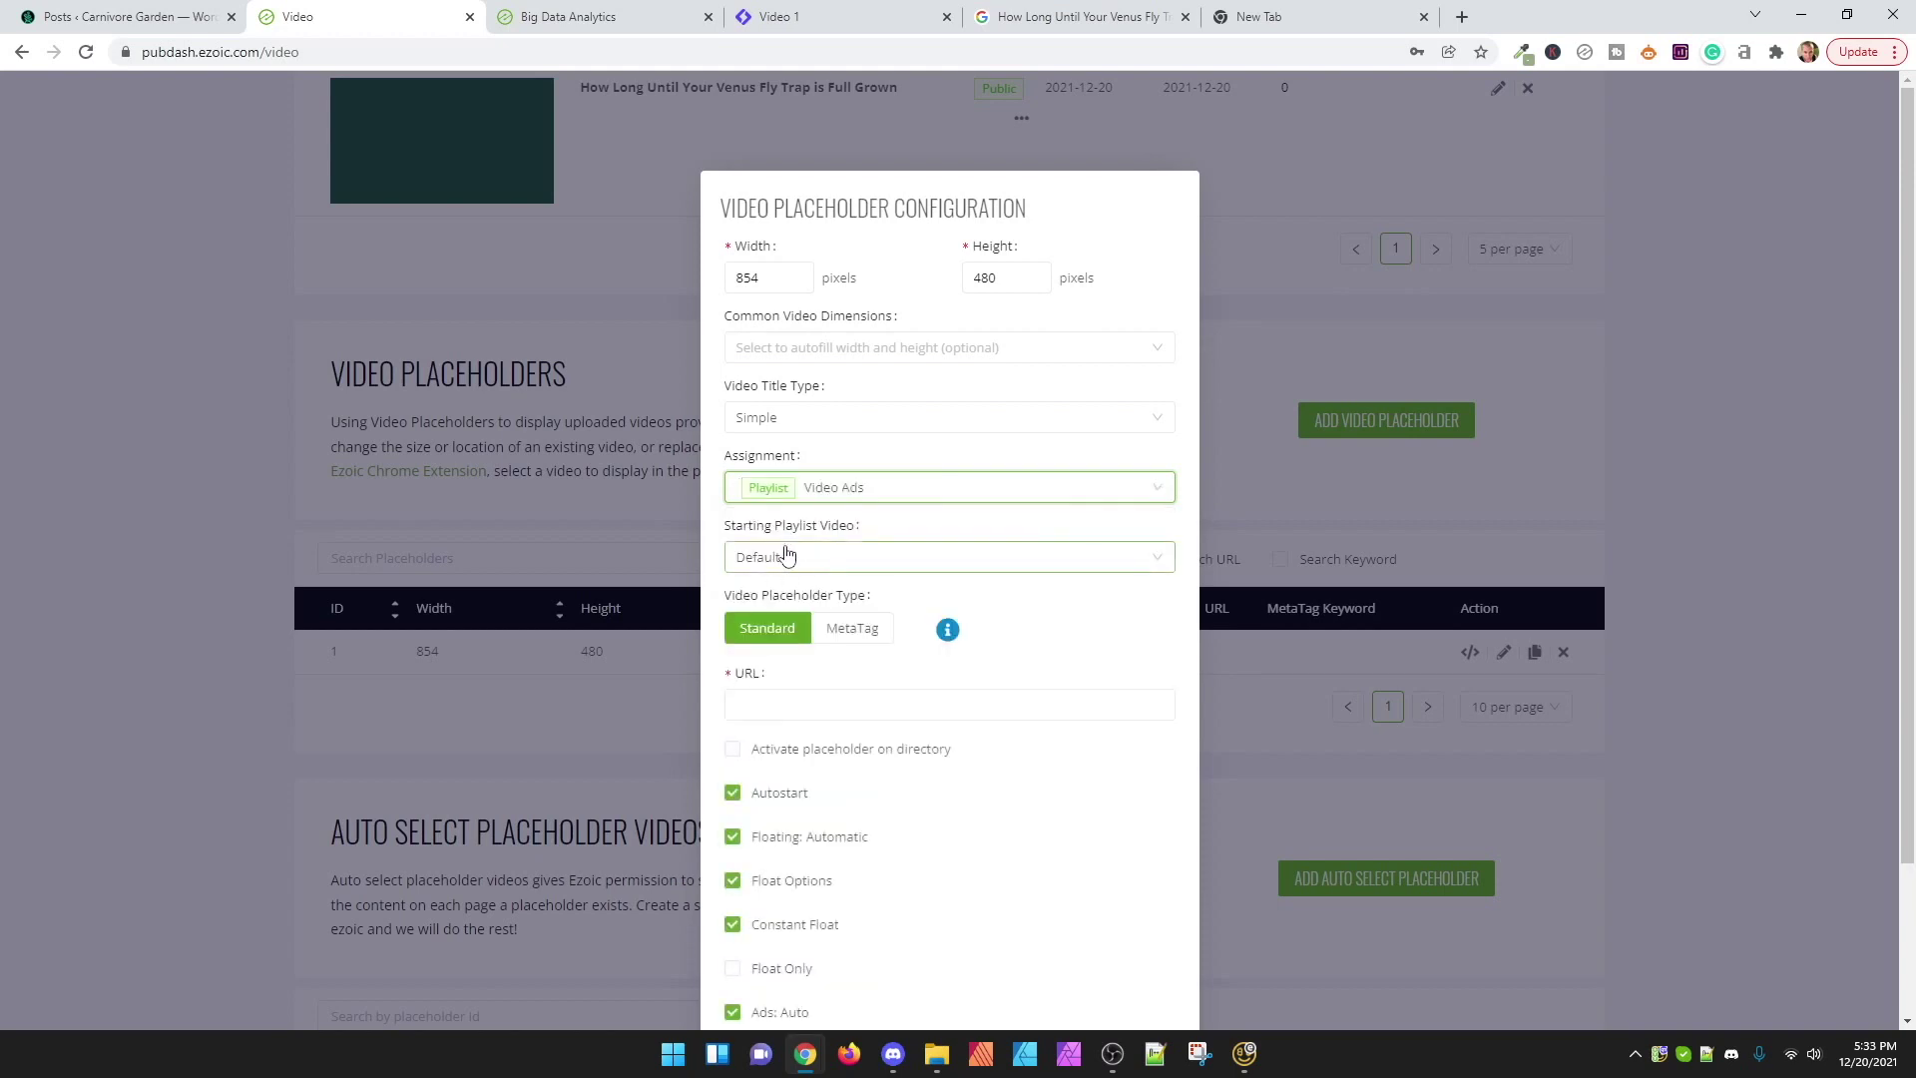
pyautogui.click(878, 557)
pyautogui.click(828, 593)
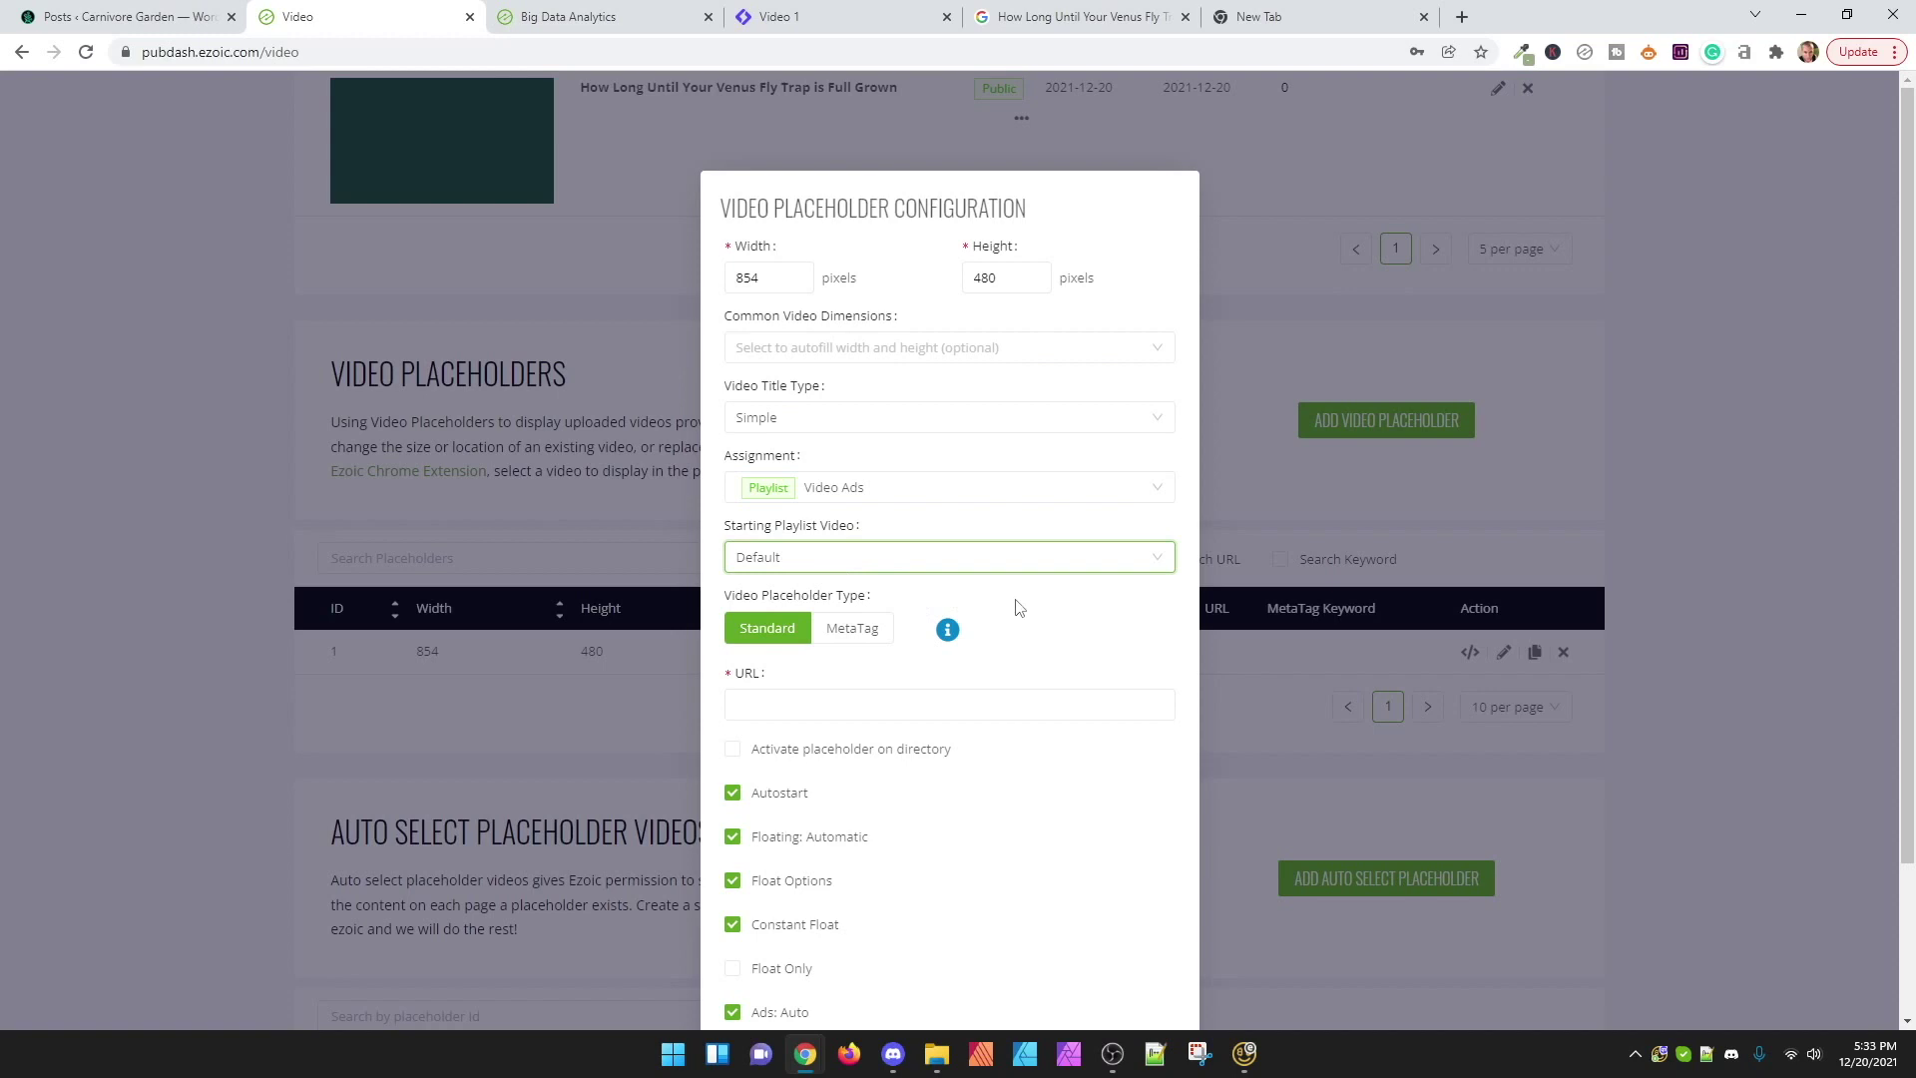
pyautogui.scroll(-1, 1028, 607)
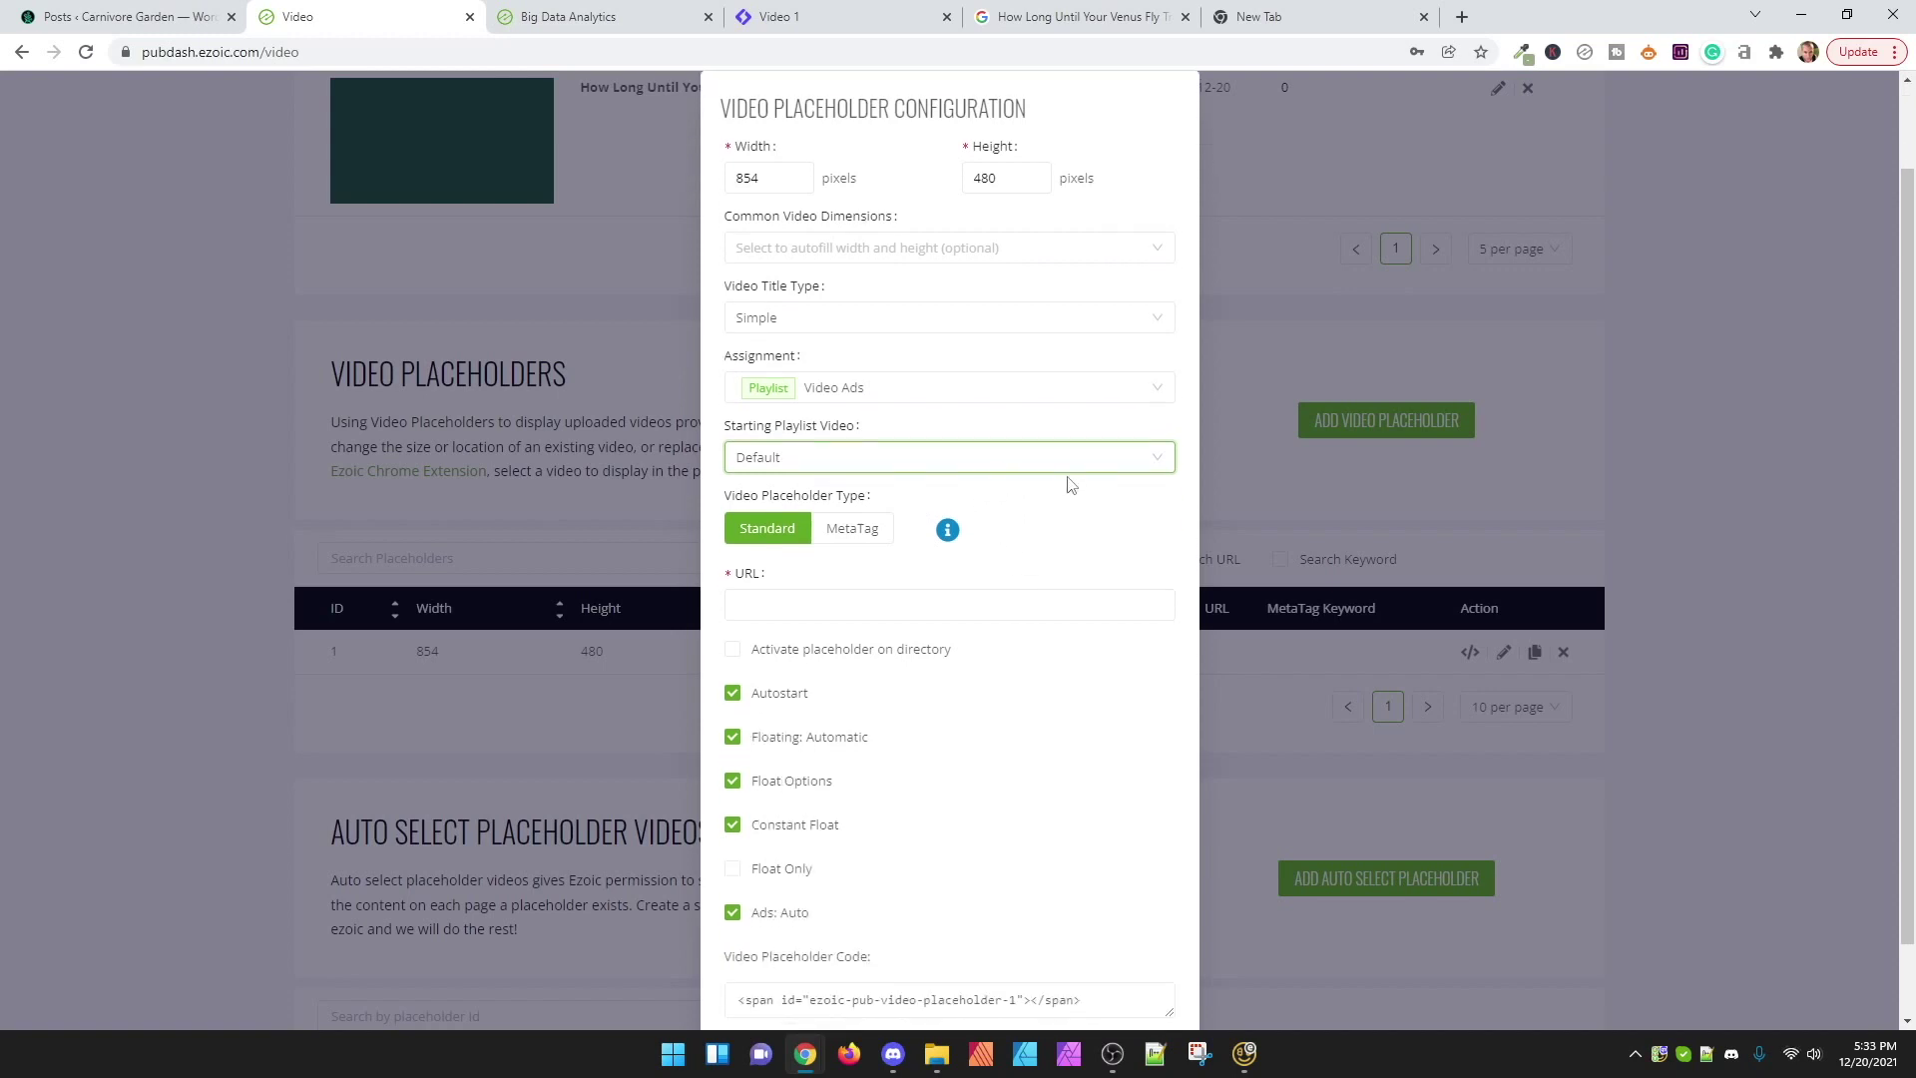
pyautogui.scroll(-1, 1068, 485)
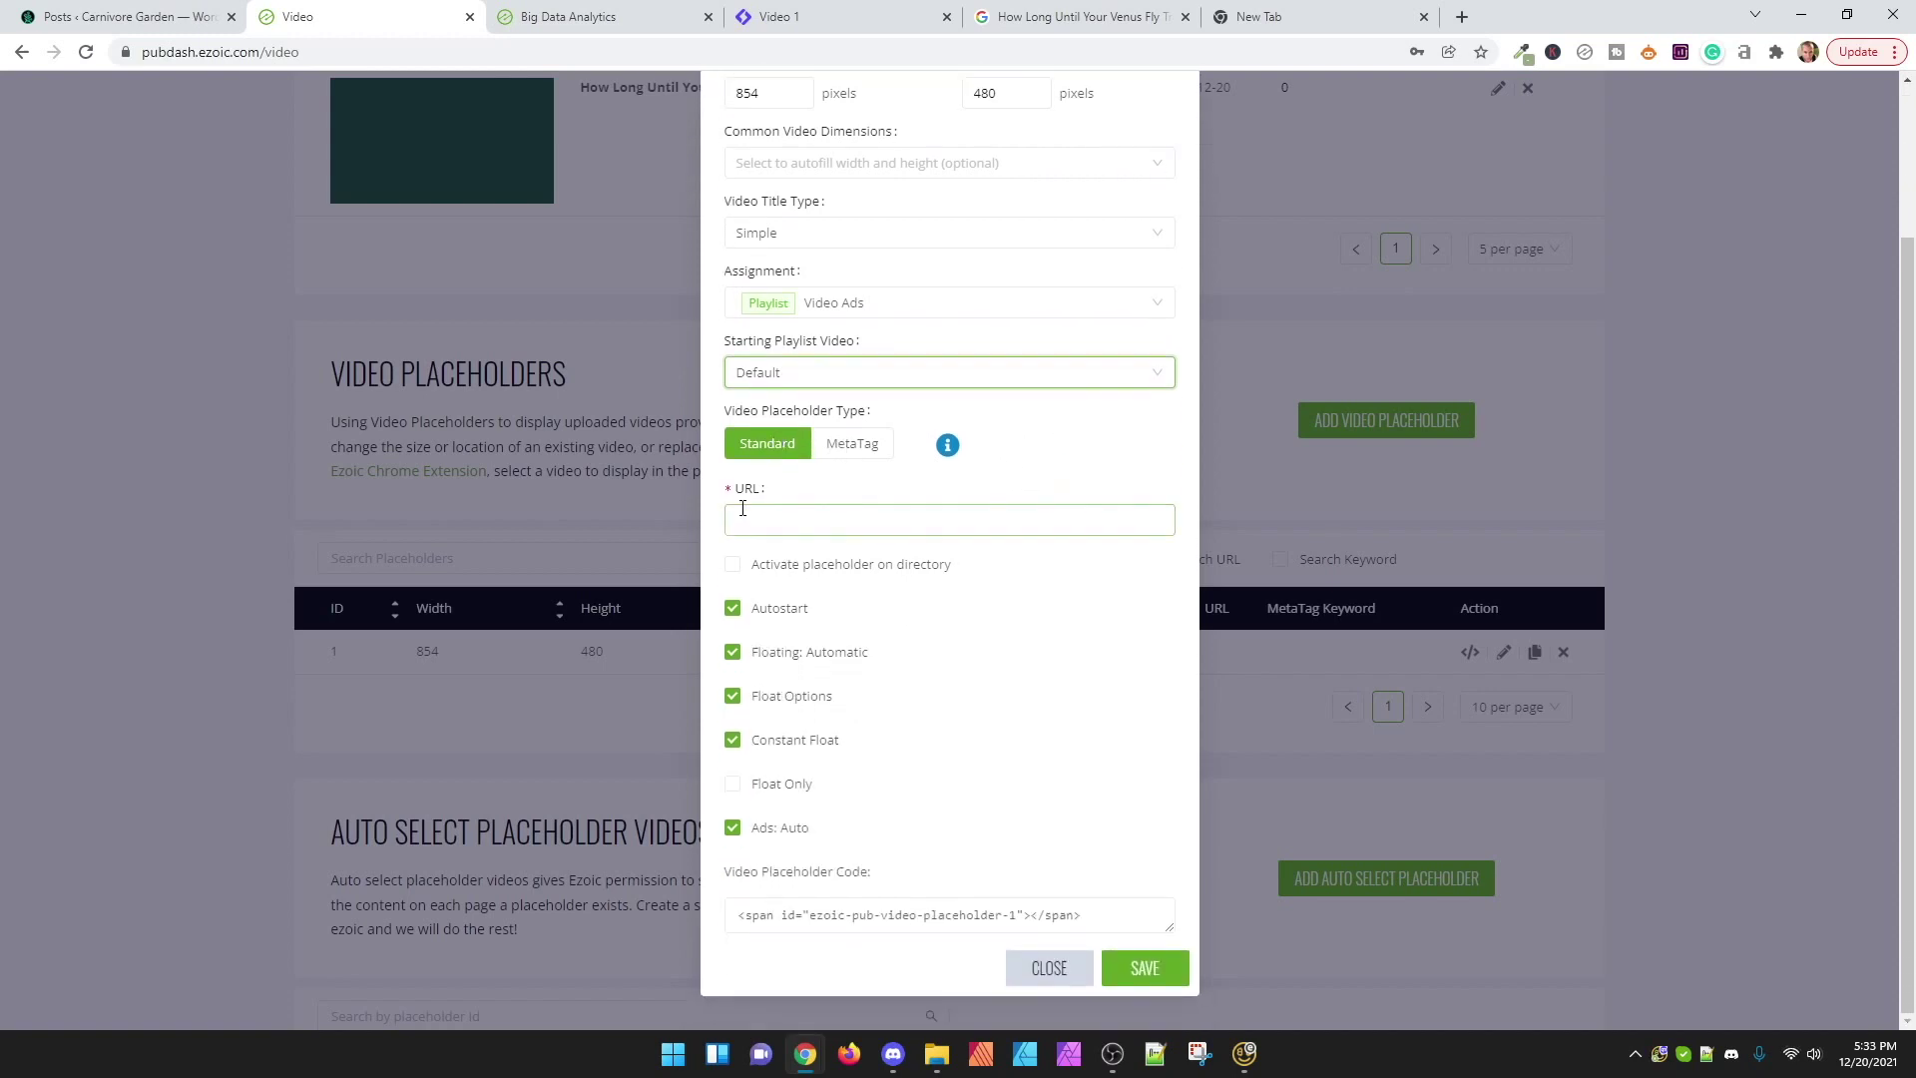
pyautogui.click(835, 524)
pyautogui.click(835, 571)
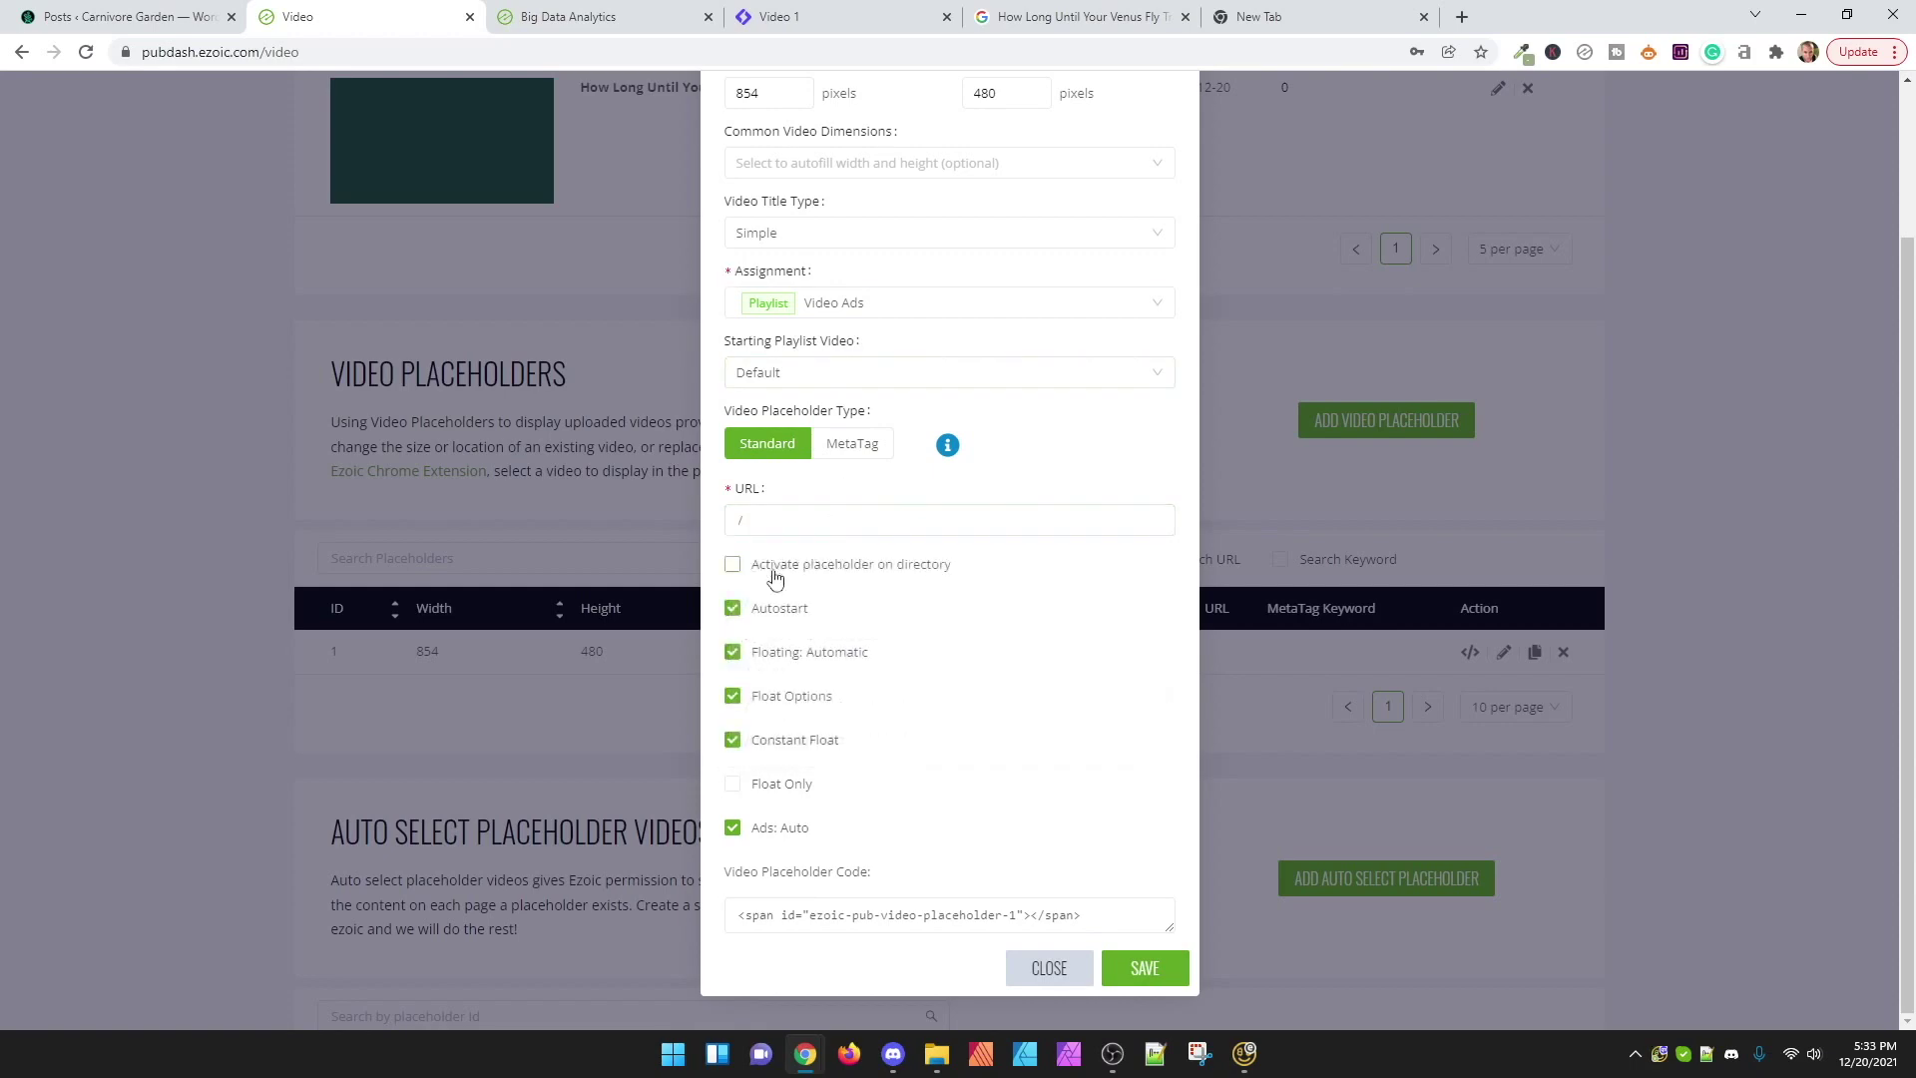
pyautogui.moveTo(750, 520); pyautogui.dragTo(715, 526)
pyautogui.hotkey('ctrl', '1')
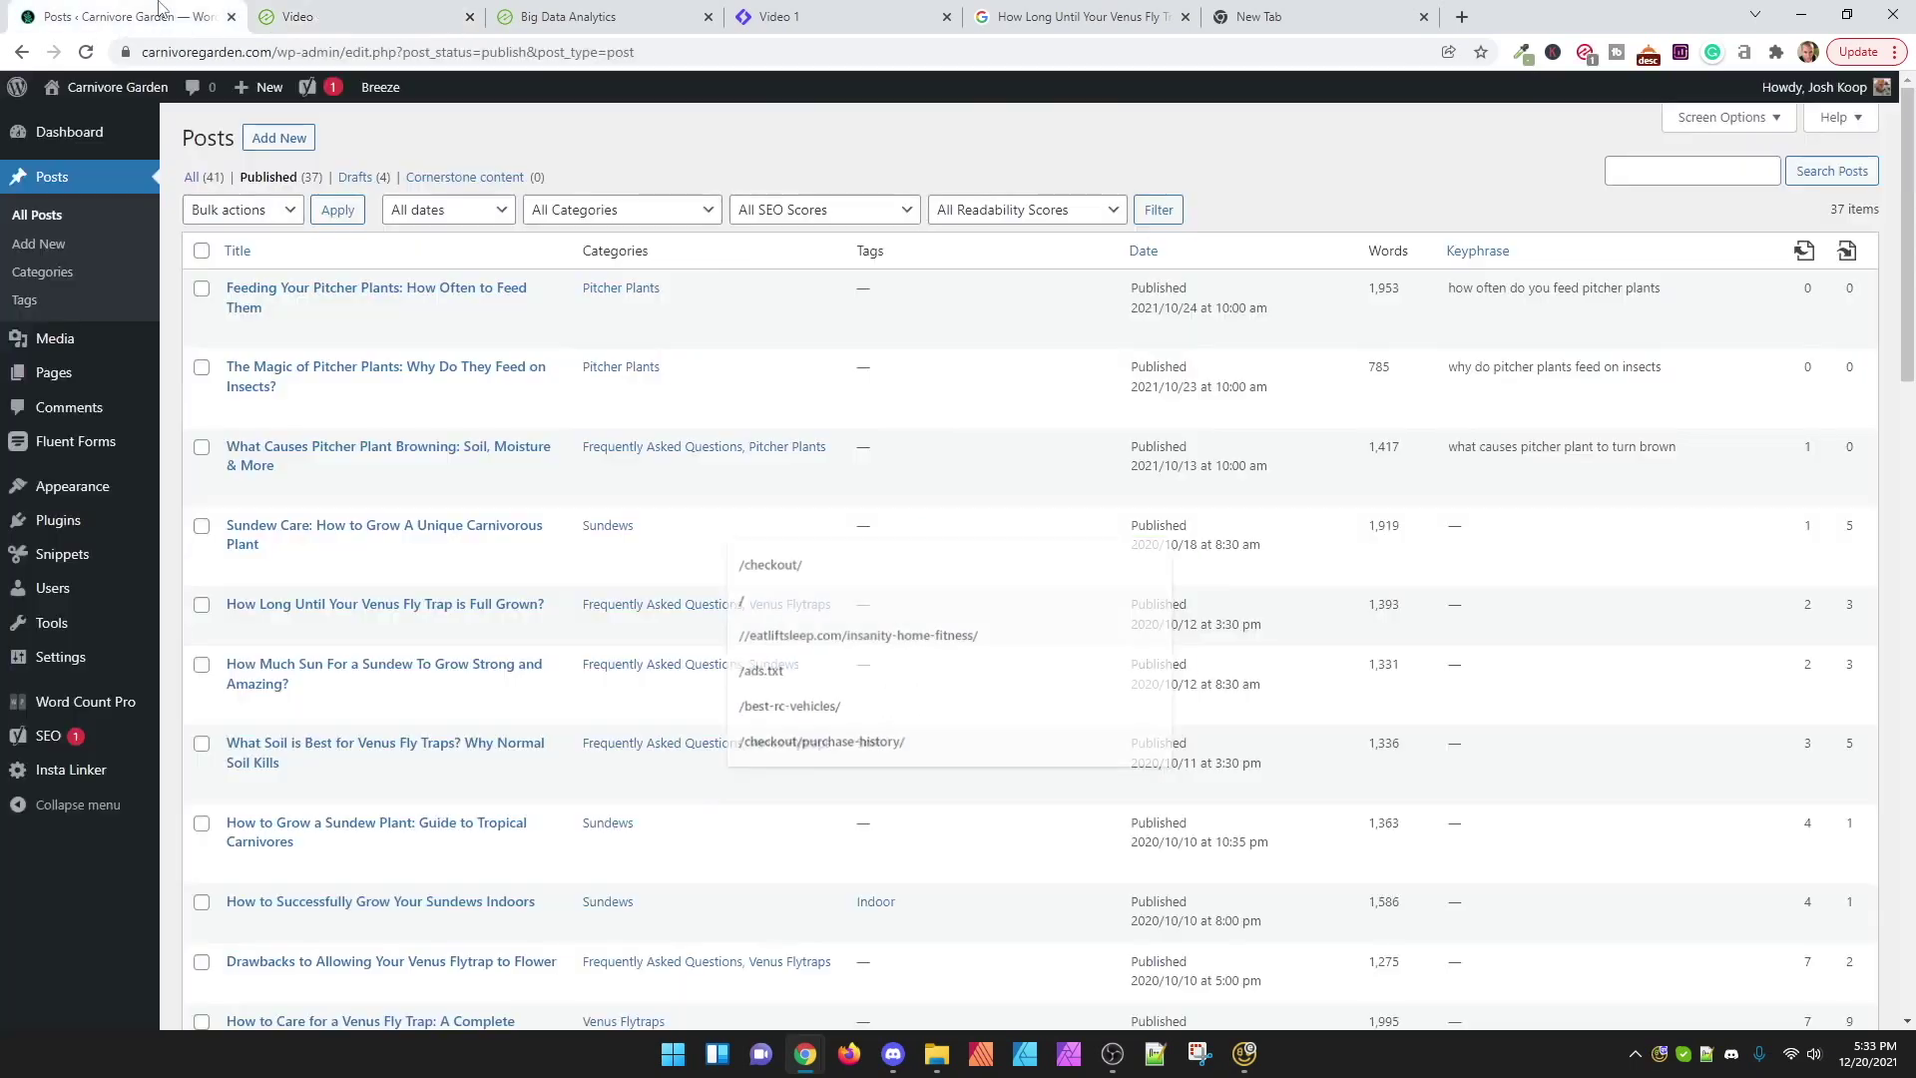
pyautogui.hotkey('ctrl', '2')
pyautogui.write('https://carnivoregarden.com/')
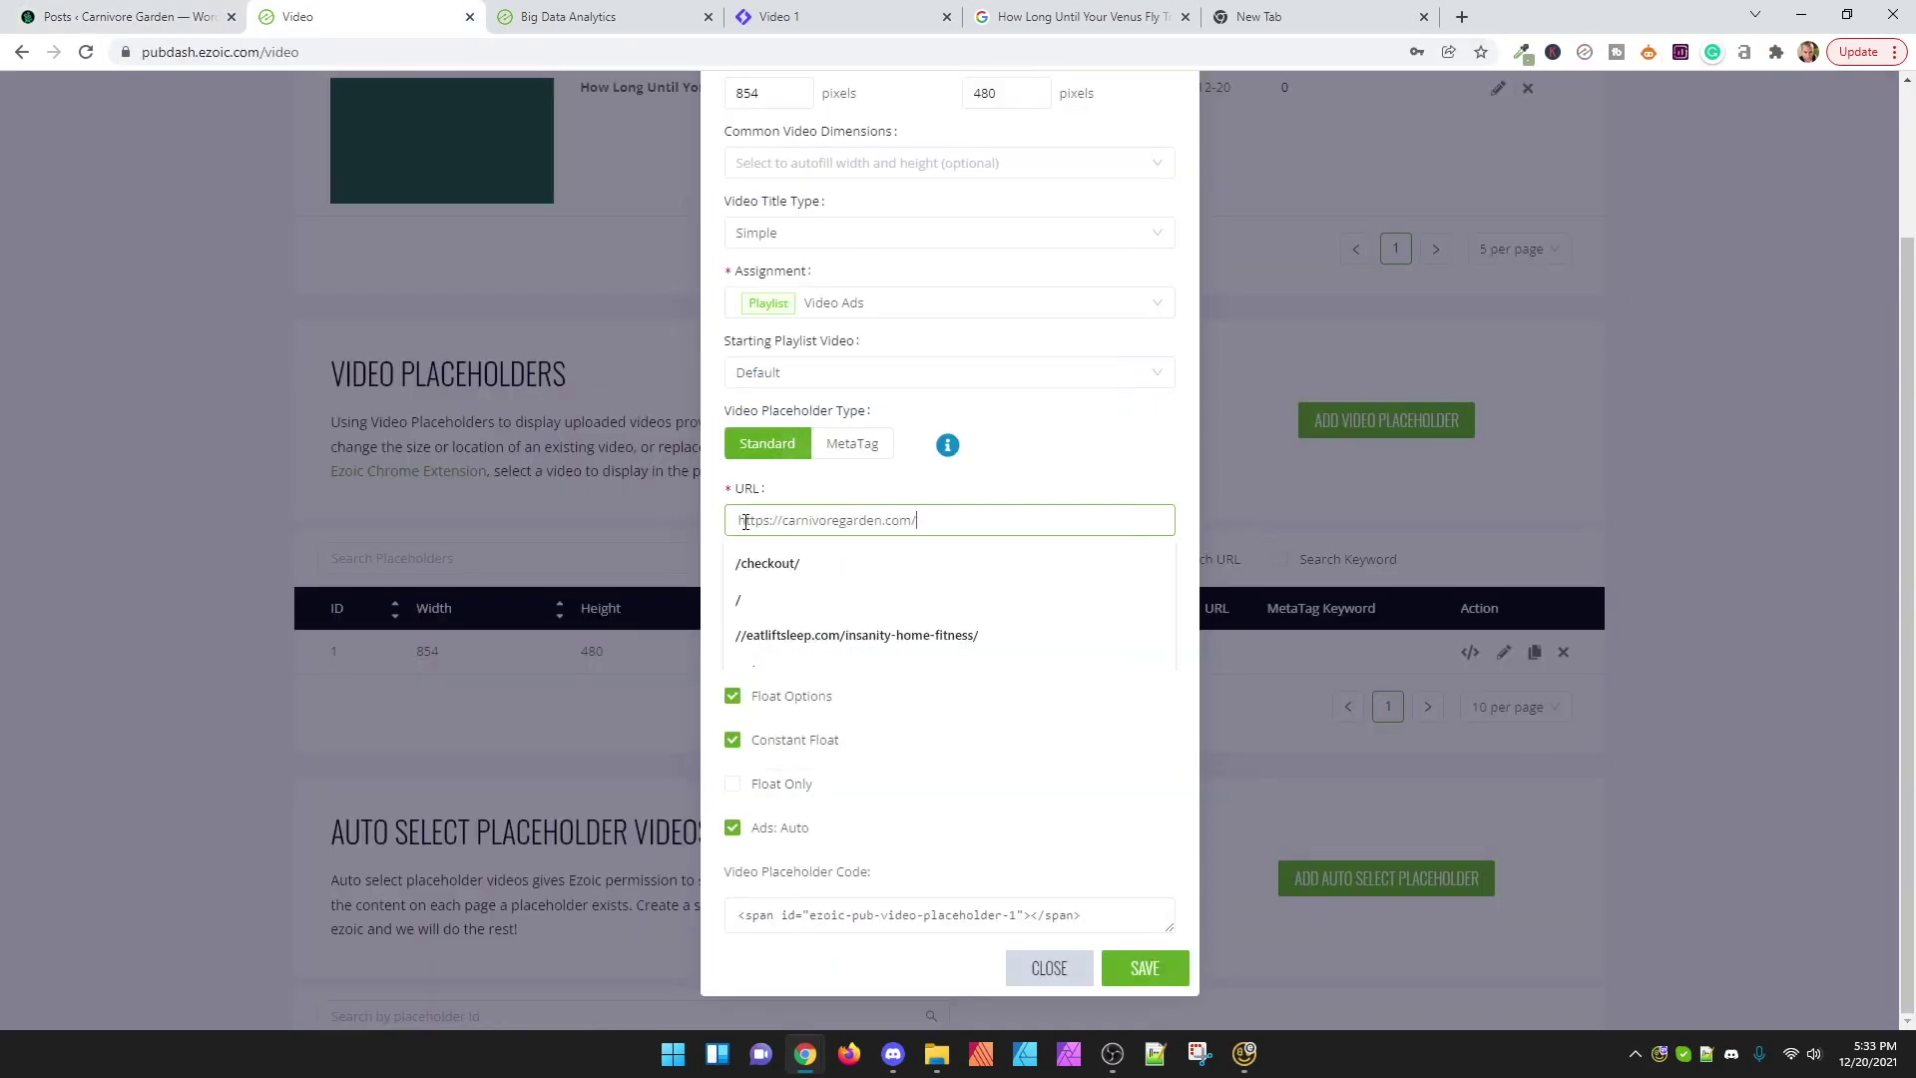
pyautogui.click(1027, 483)
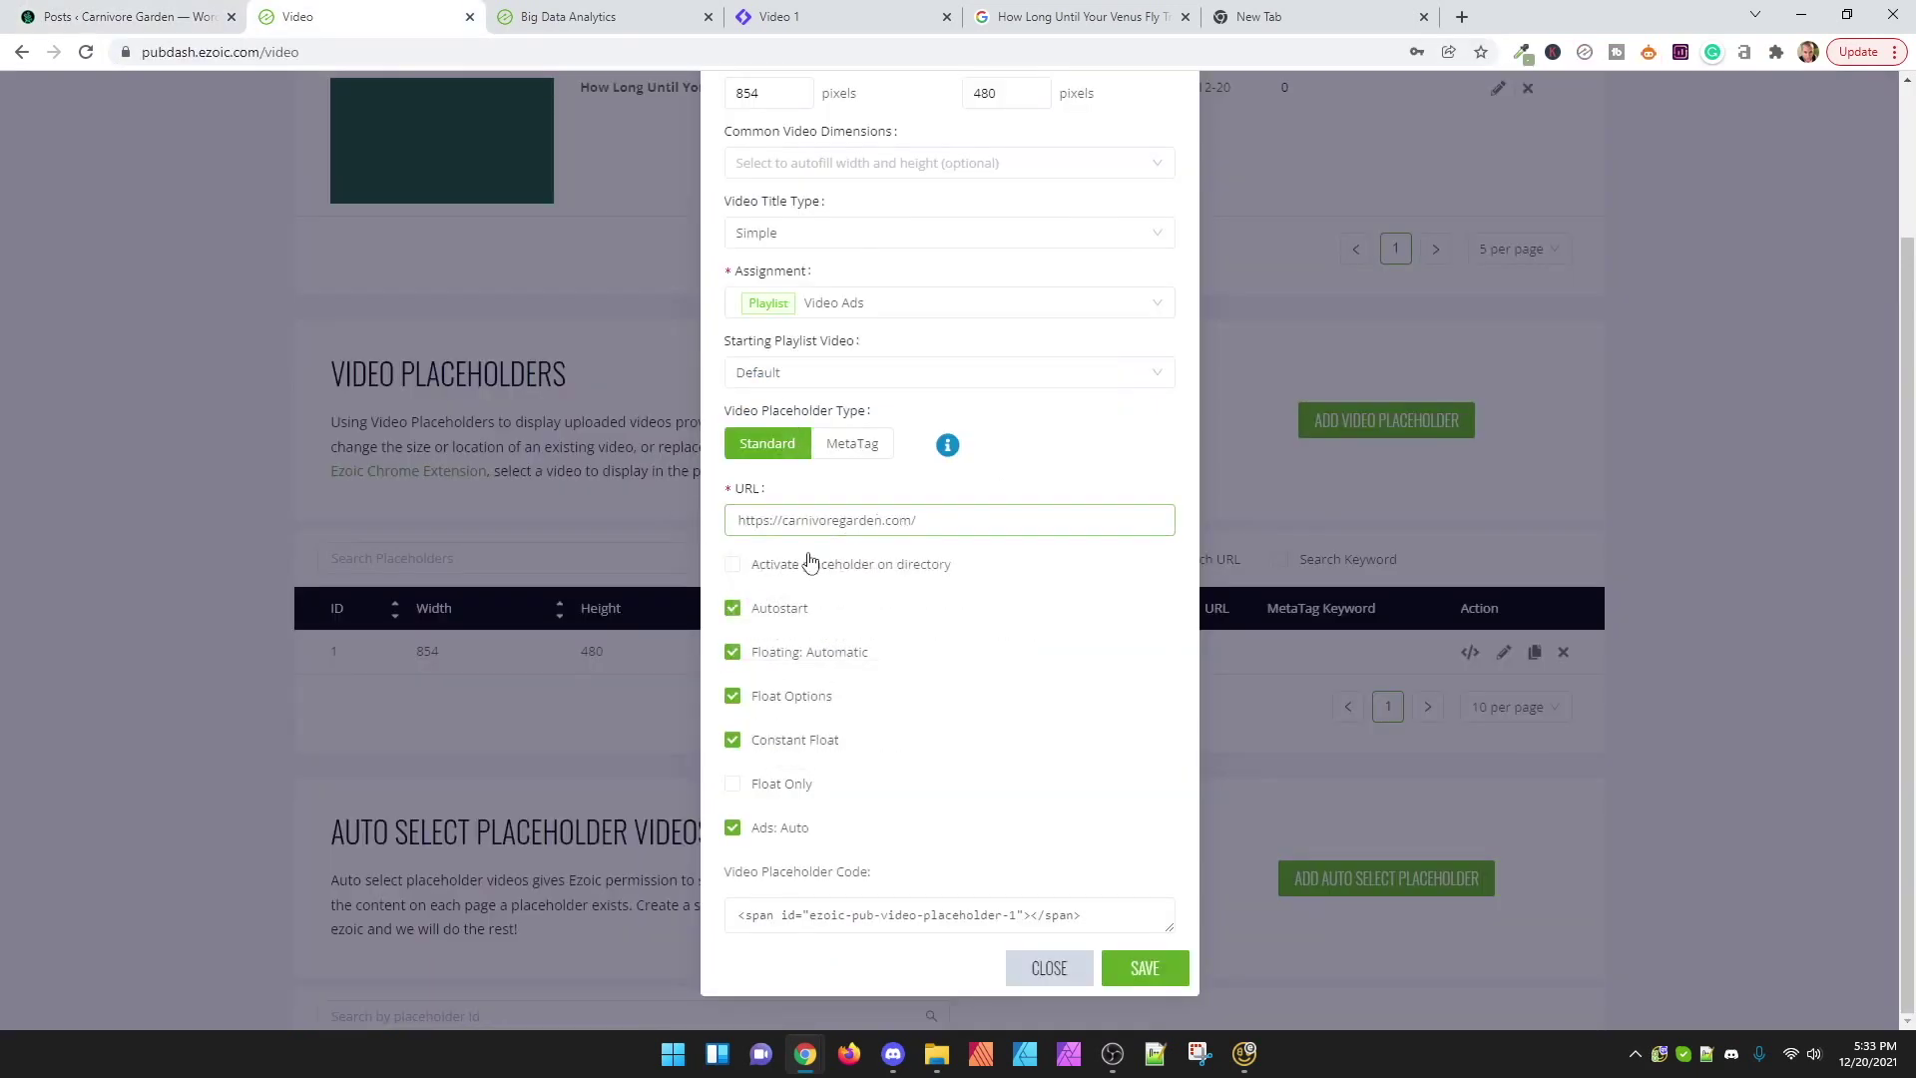
# Step: Activate the placeholder on the directory, save the placeholder configuration and close it
pyautogui.click(732, 565)
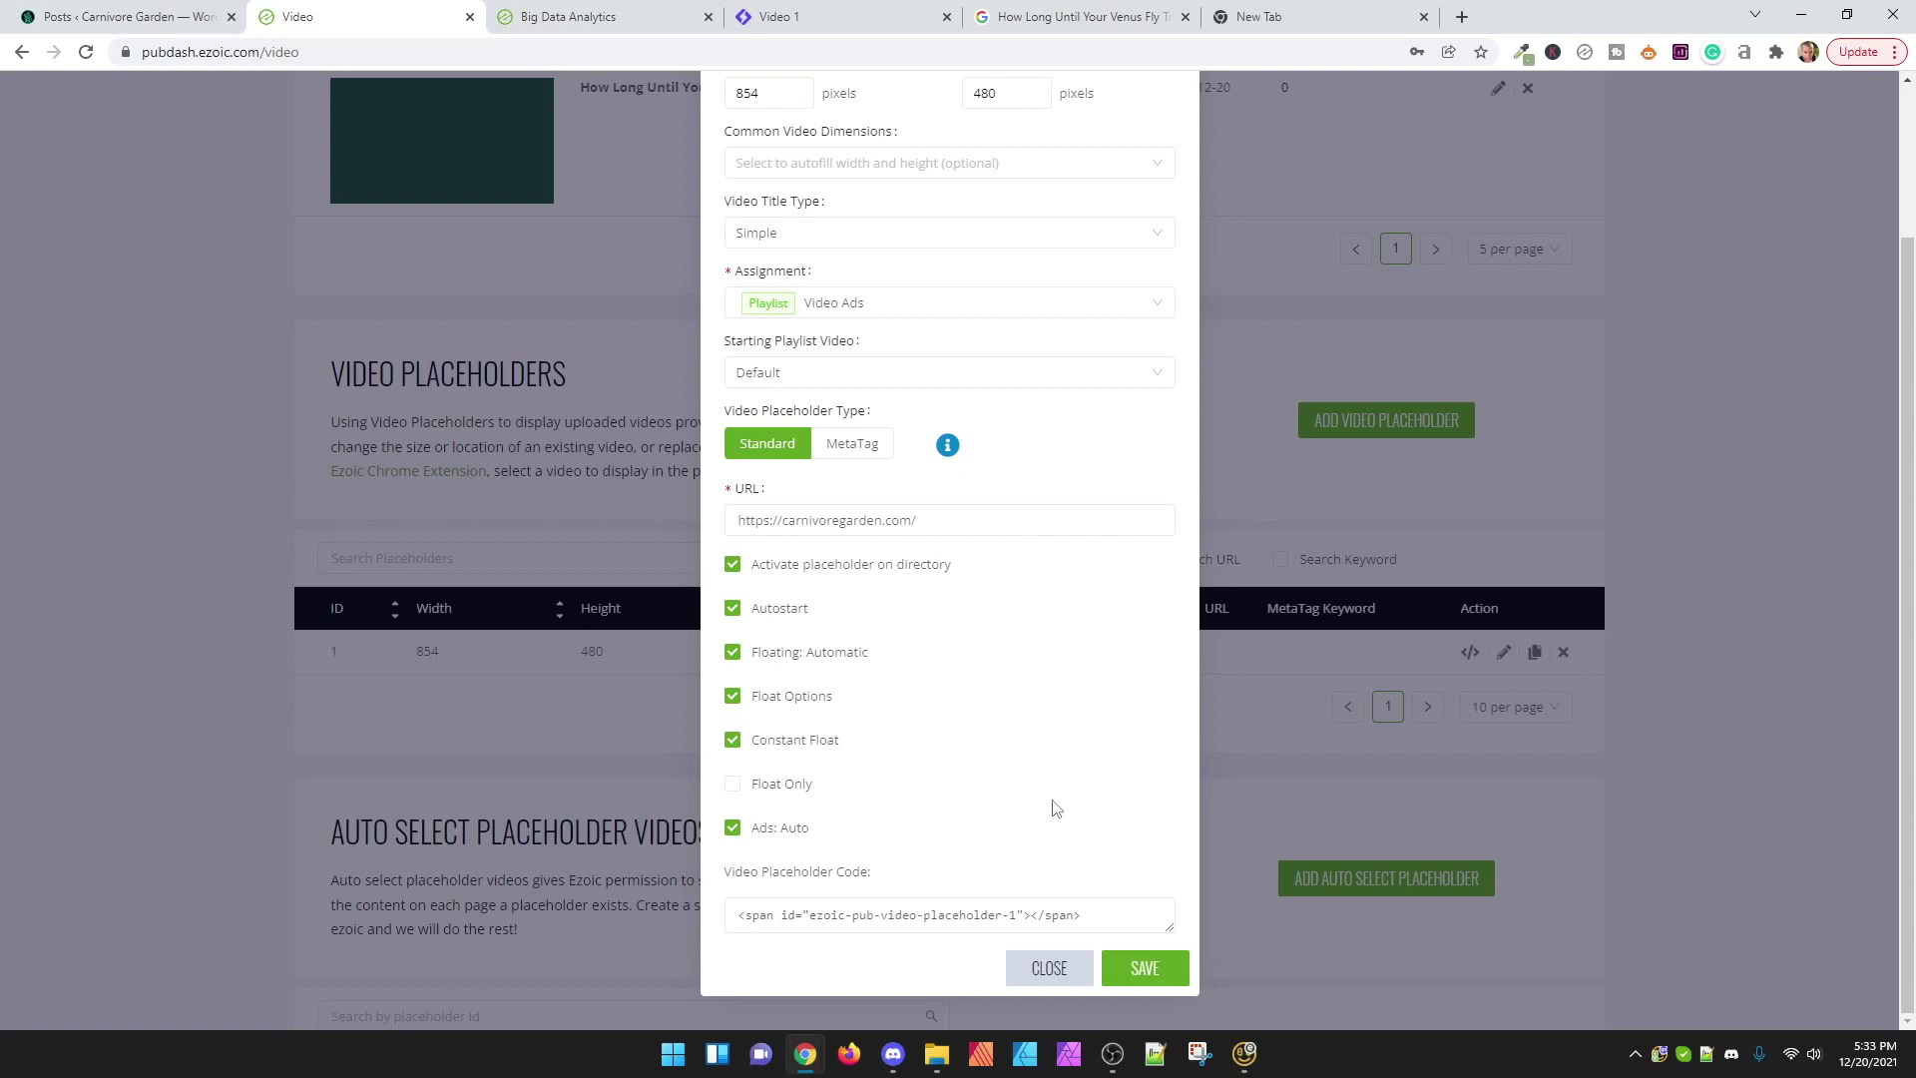
pyautogui.click(1158, 978)
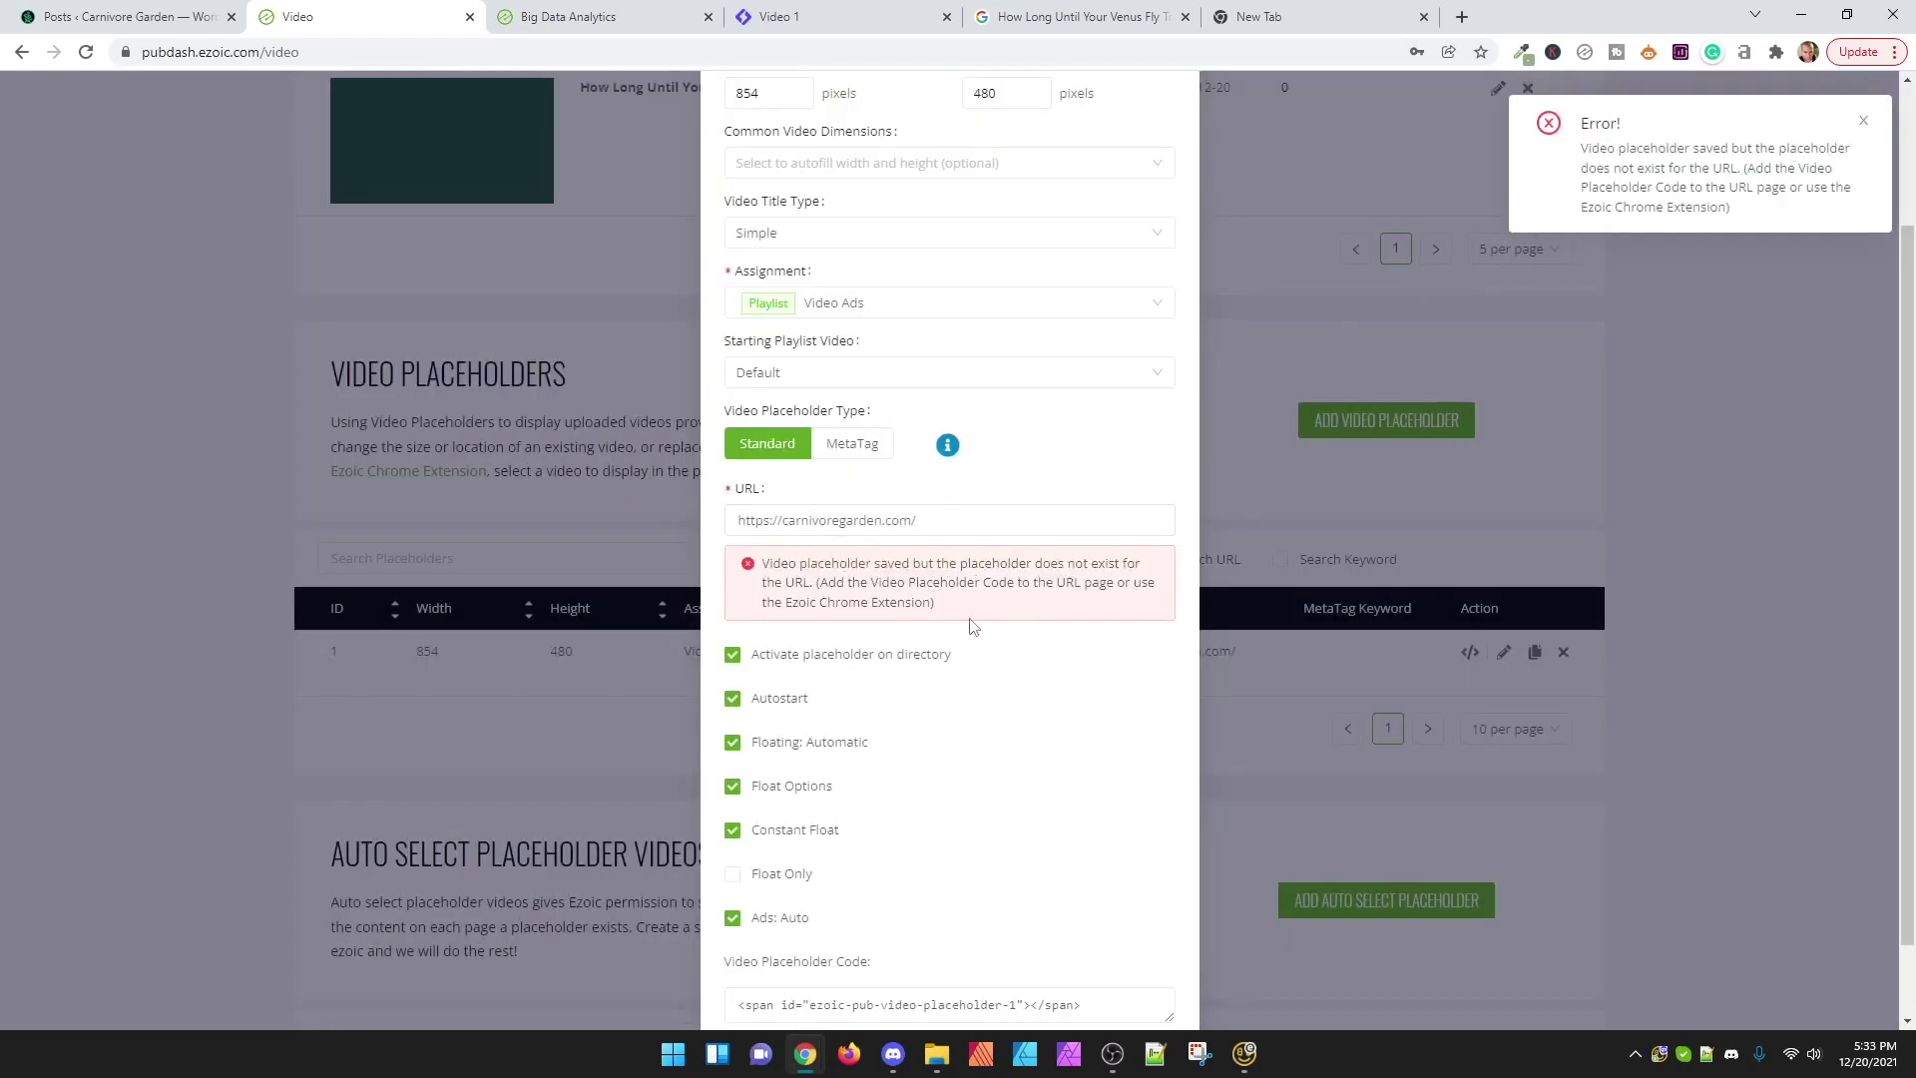
pyautogui.click(1866, 121)
pyautogui.scroll(-2, 1056, 898)
pyautogui.click(1053, 968)
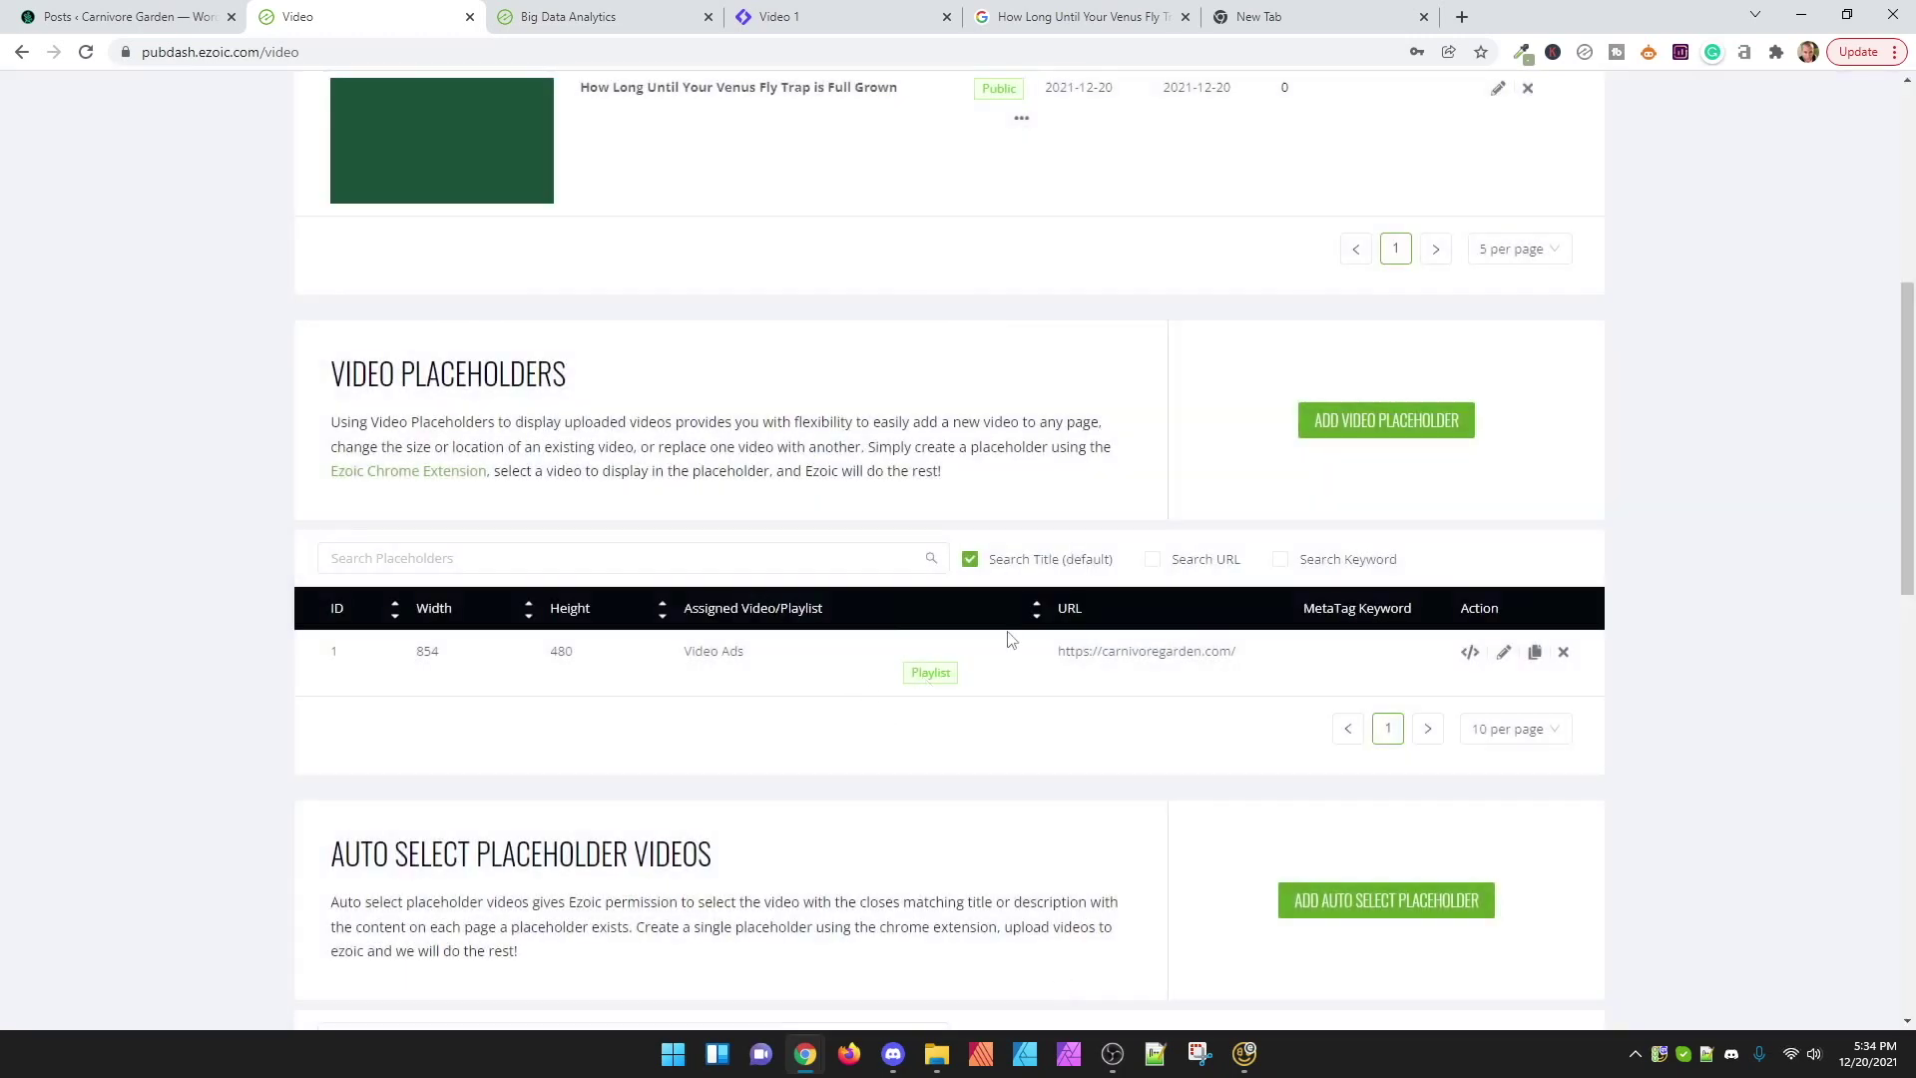
# Step: From the WordPress posts list, open the article "How Long Until Your Venus Fly Trap is Full Grown?" in an incognito window
pyautogui.scroll(3, 667, 519)
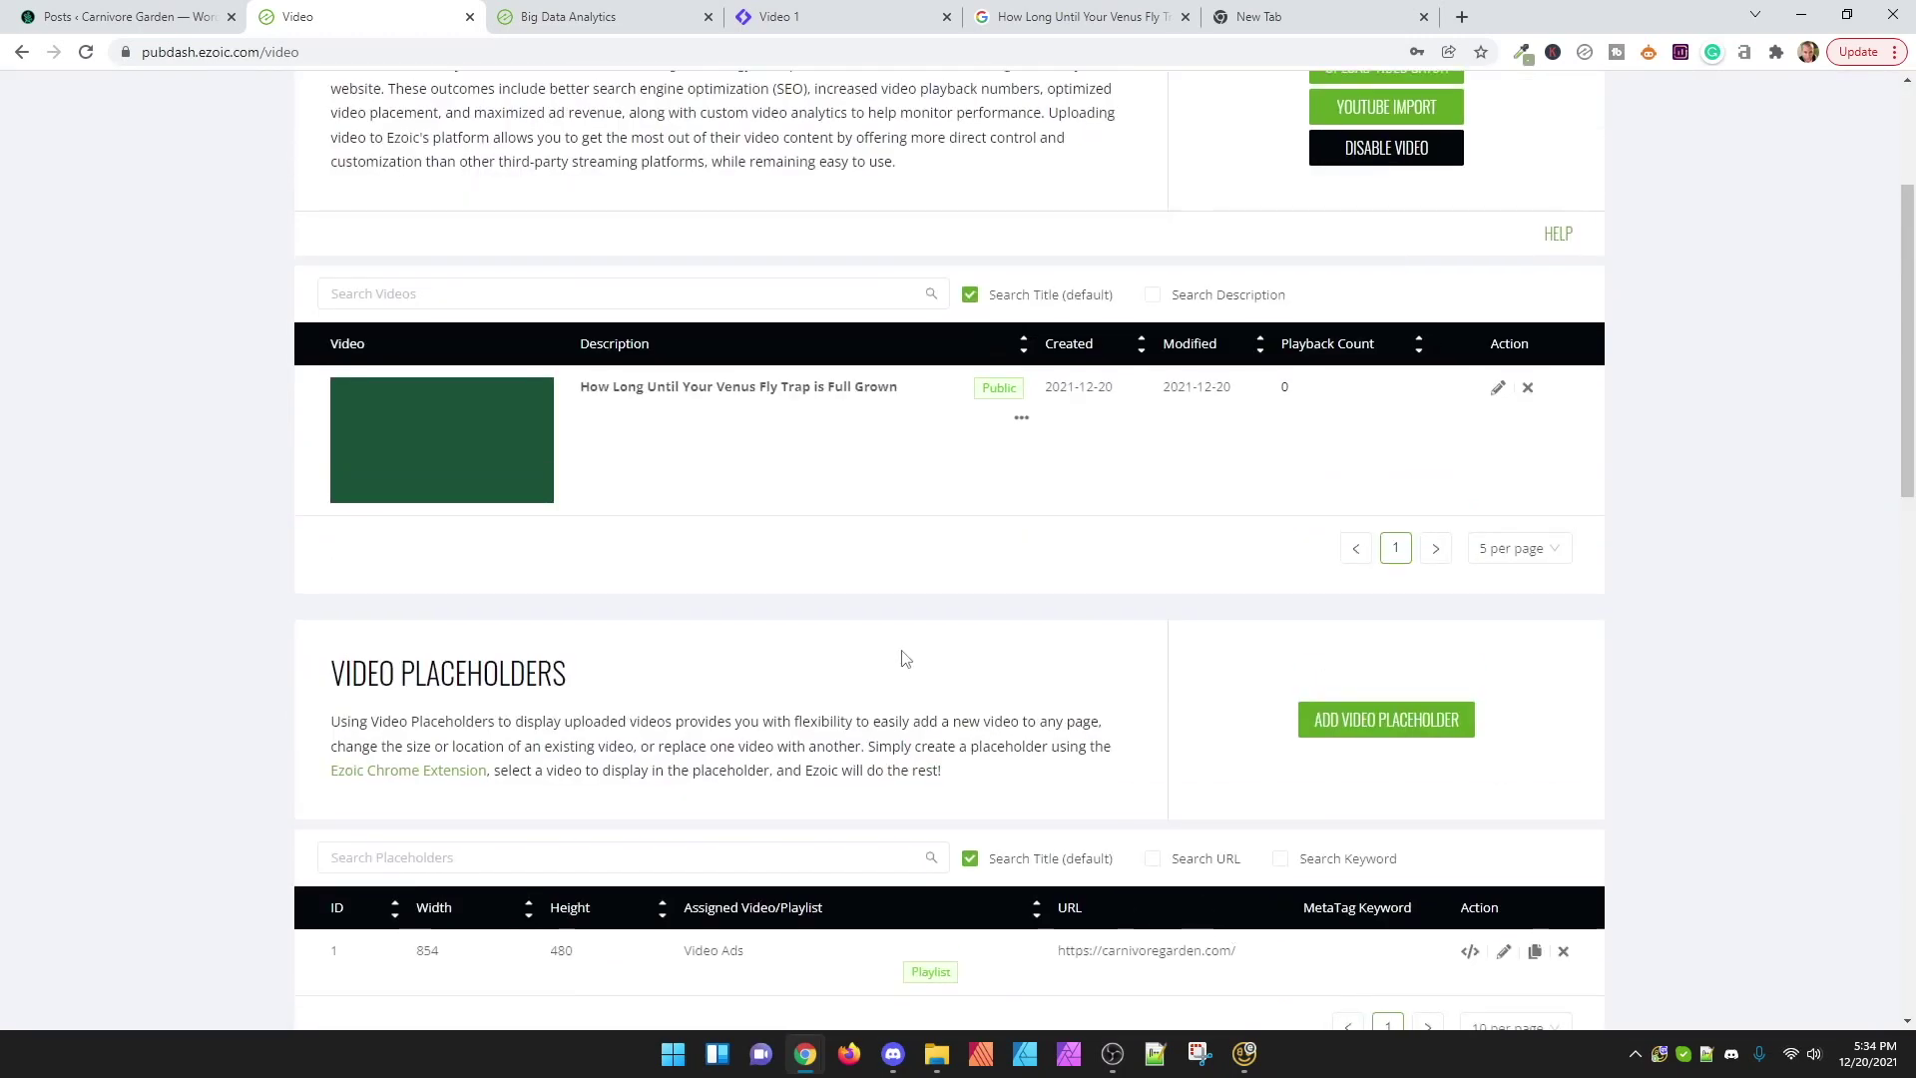
pyautogui.scroll(3, 905, 659)
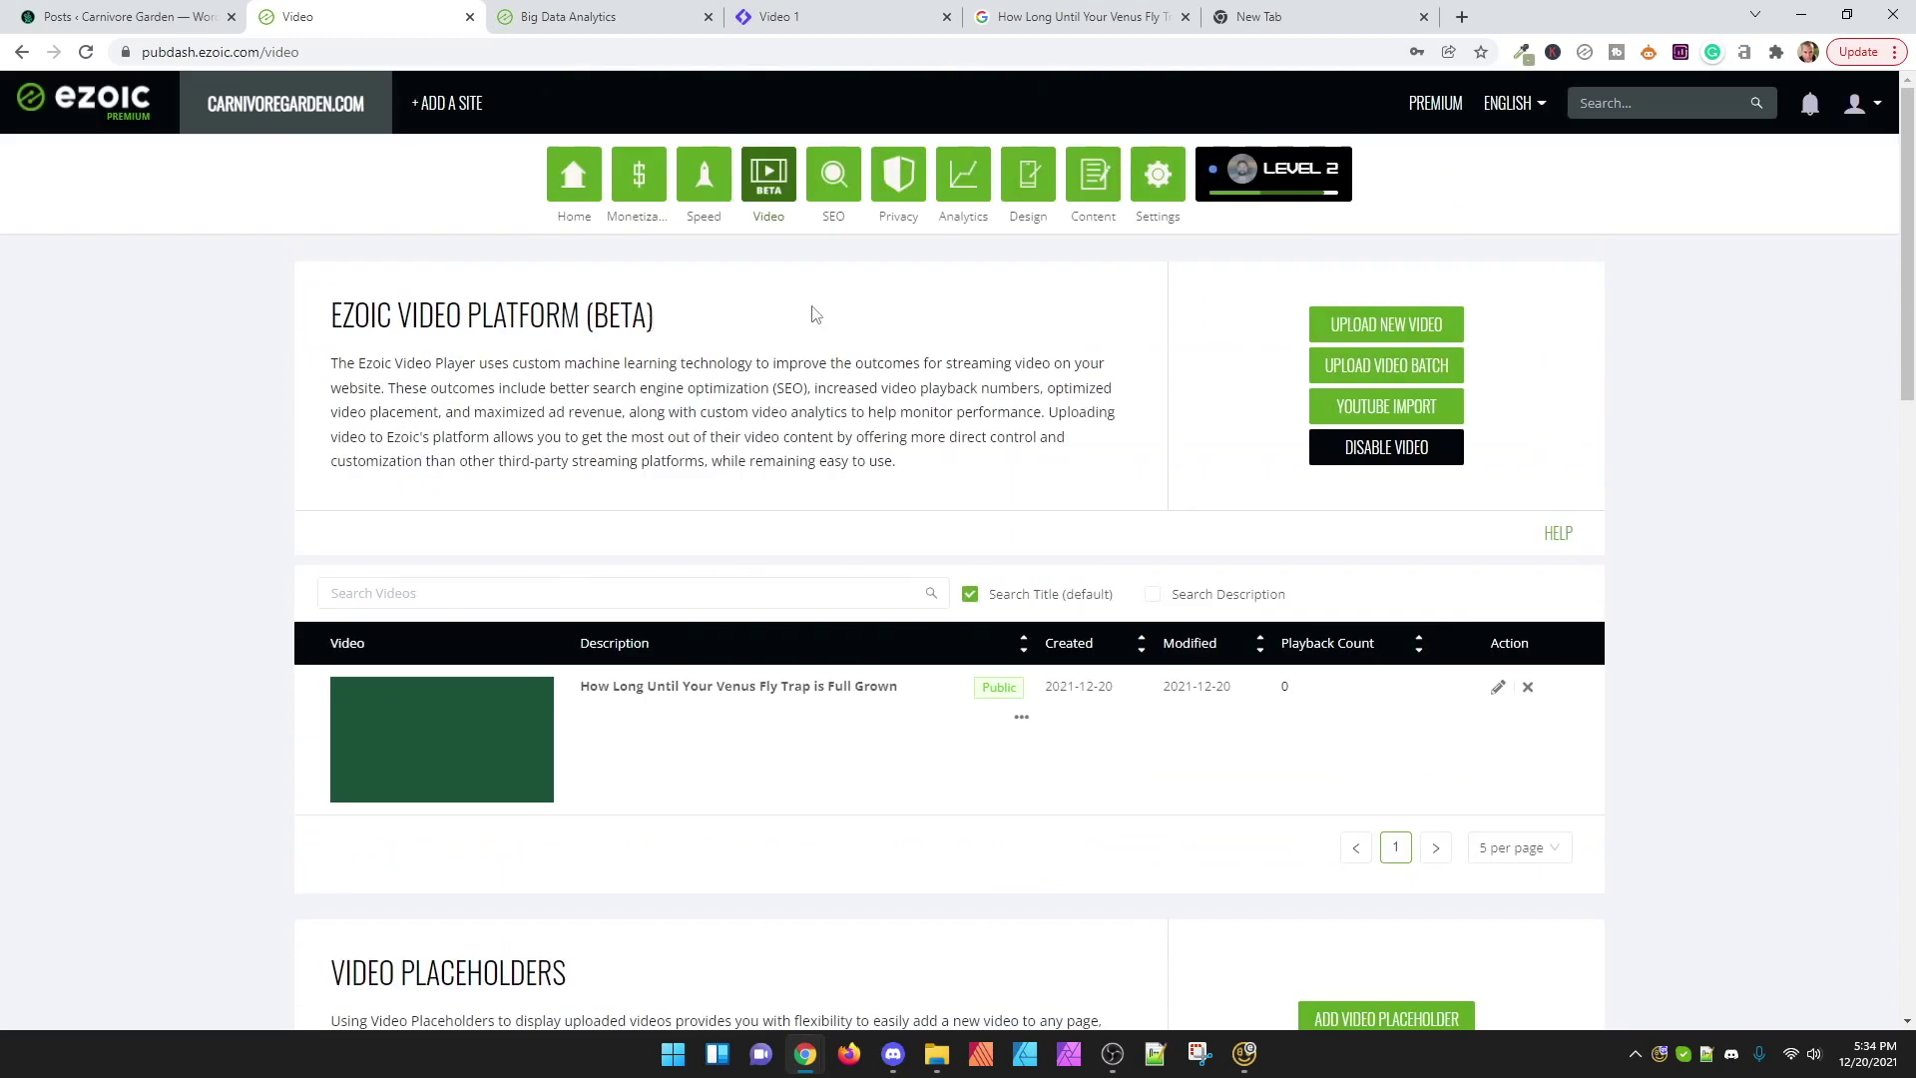
pyautogui.click(107, 16)
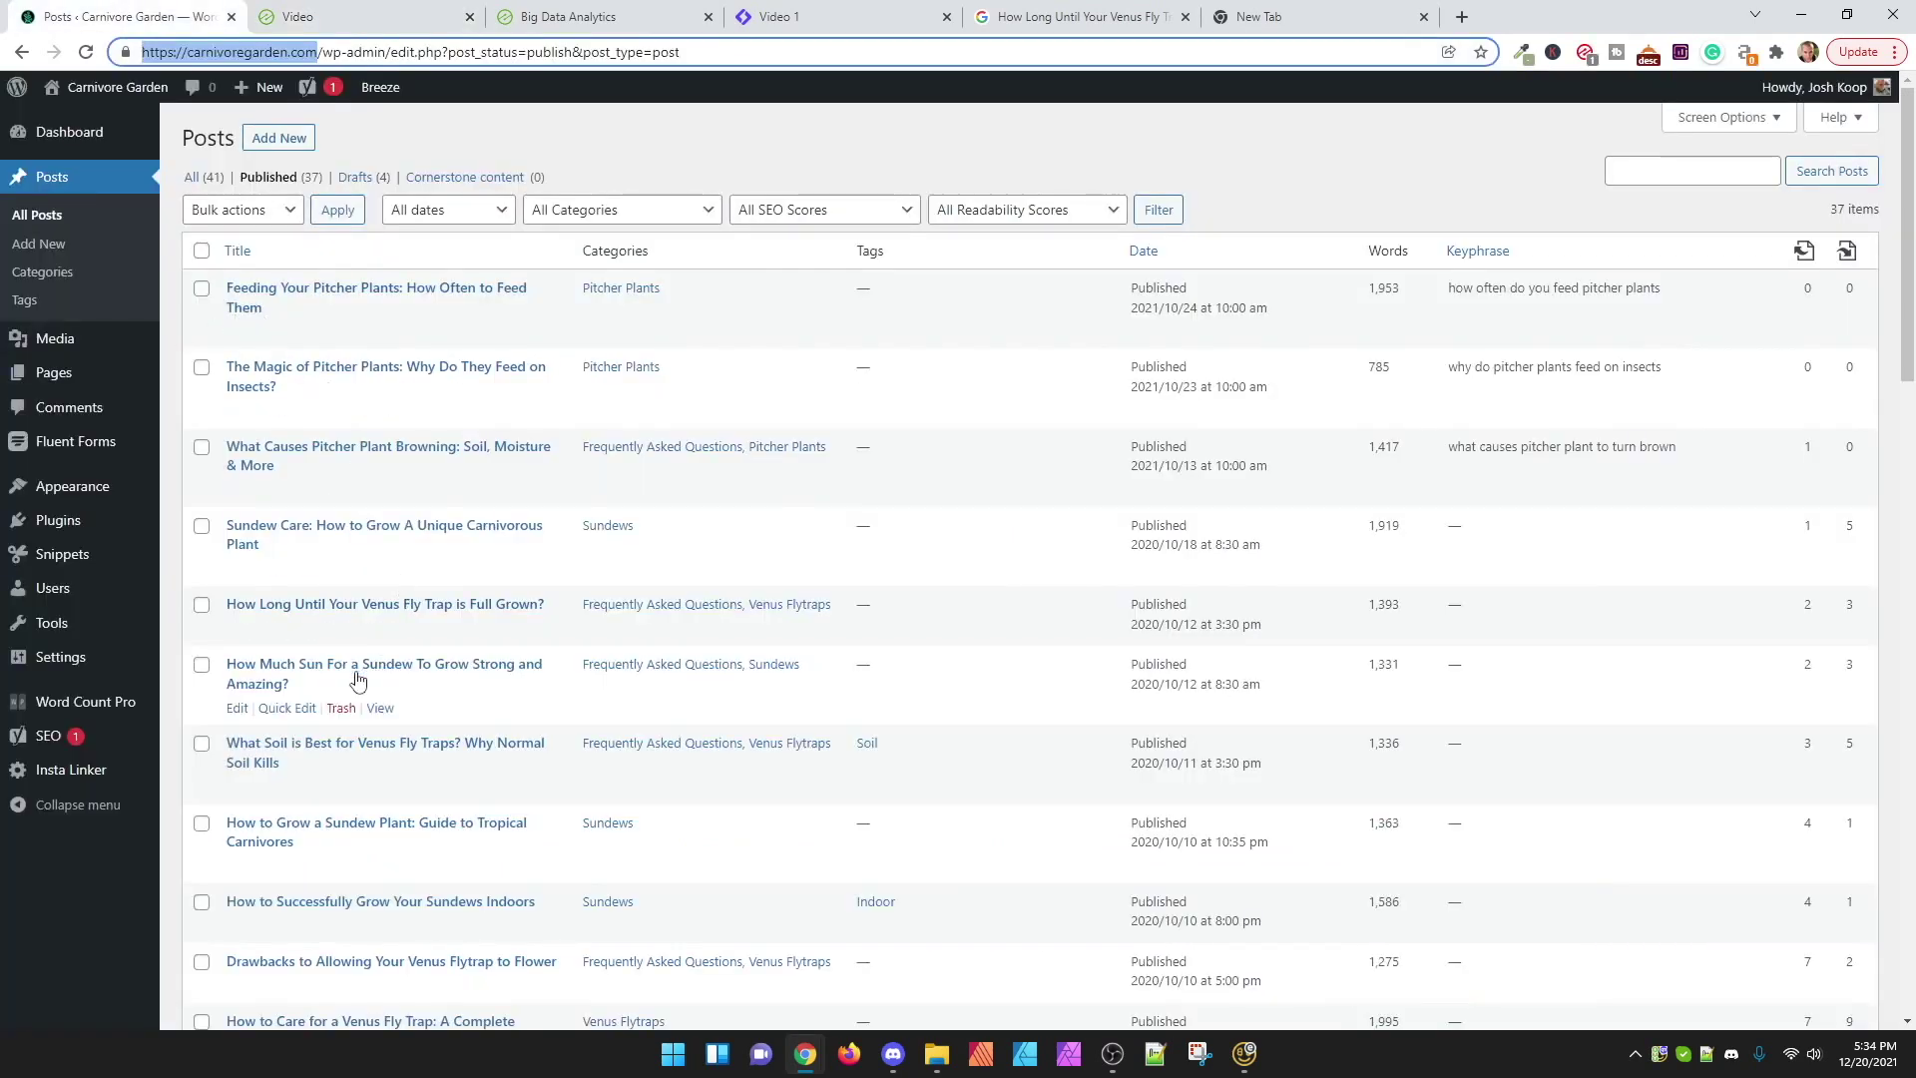
pyautogui.rightClick(380, 624)
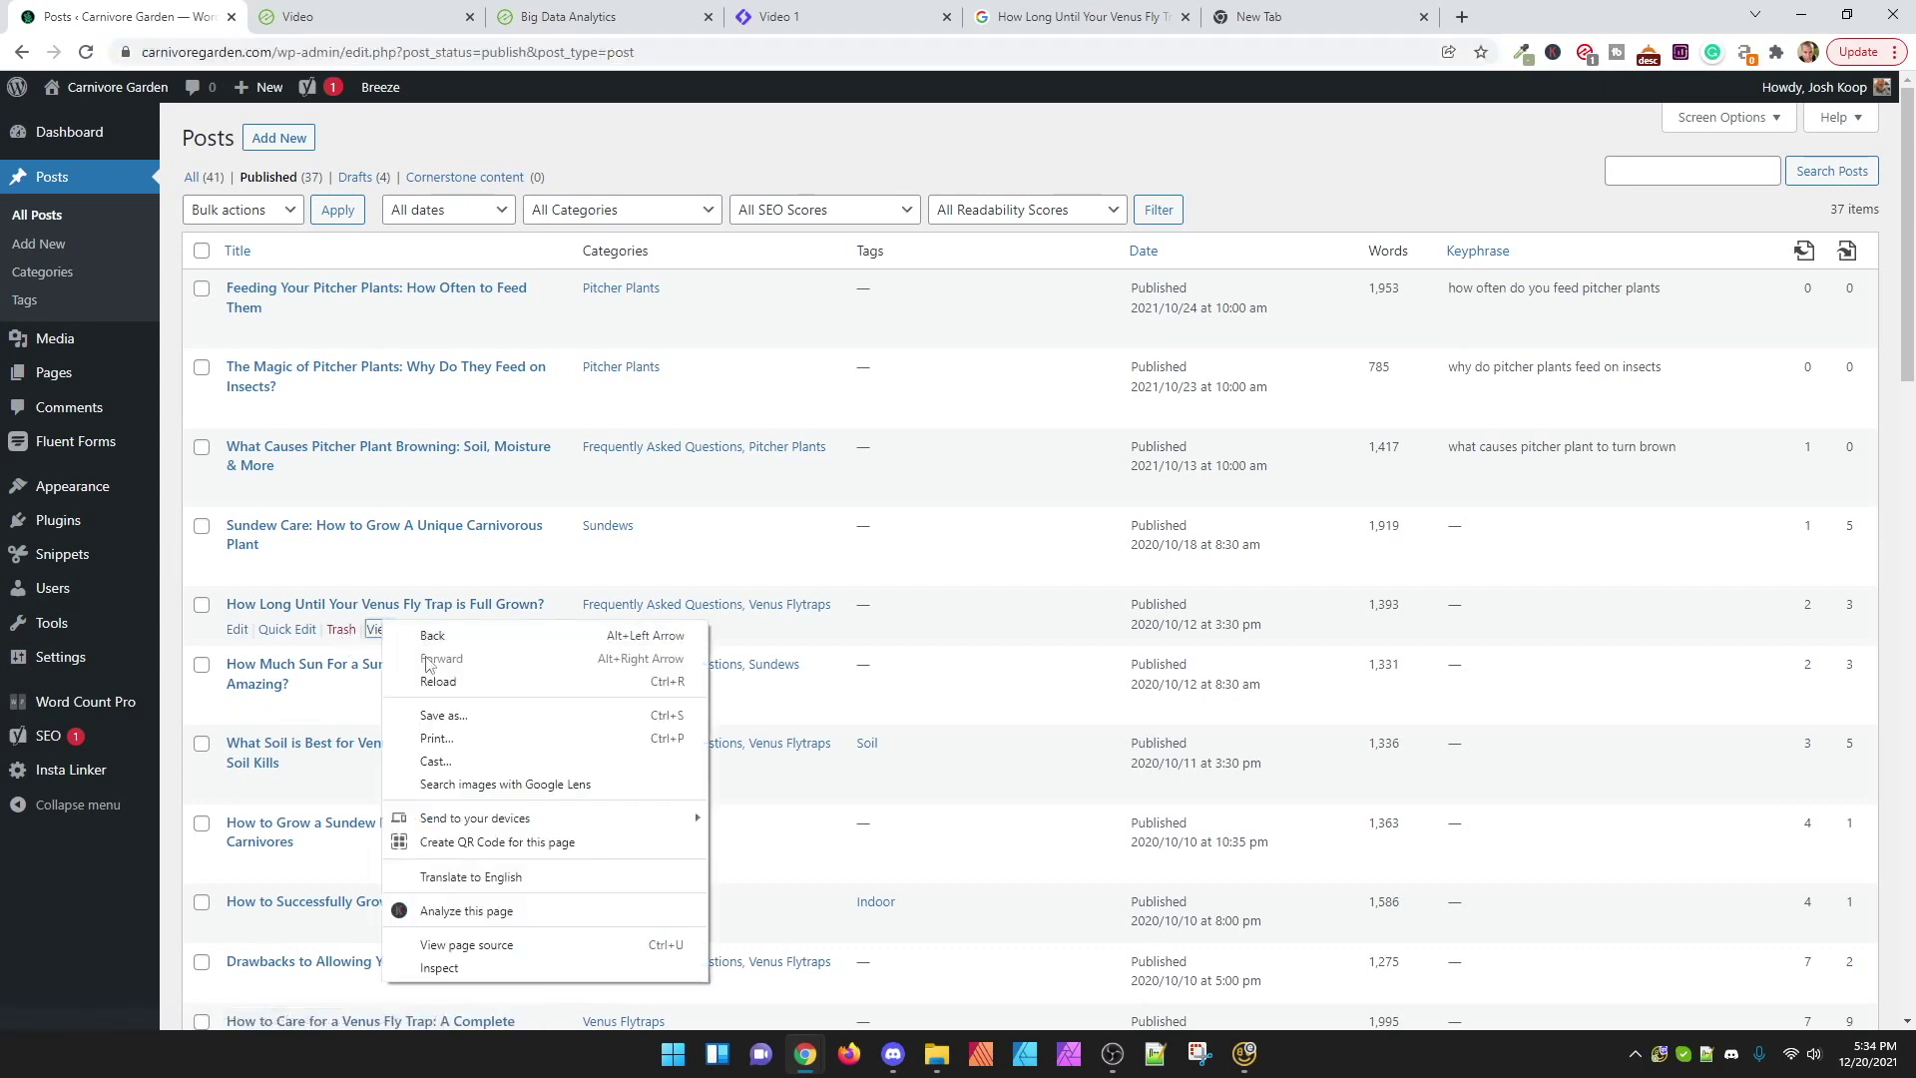
pyautogui.rightClick(377, 631)
pyautogui.click(429, 698)
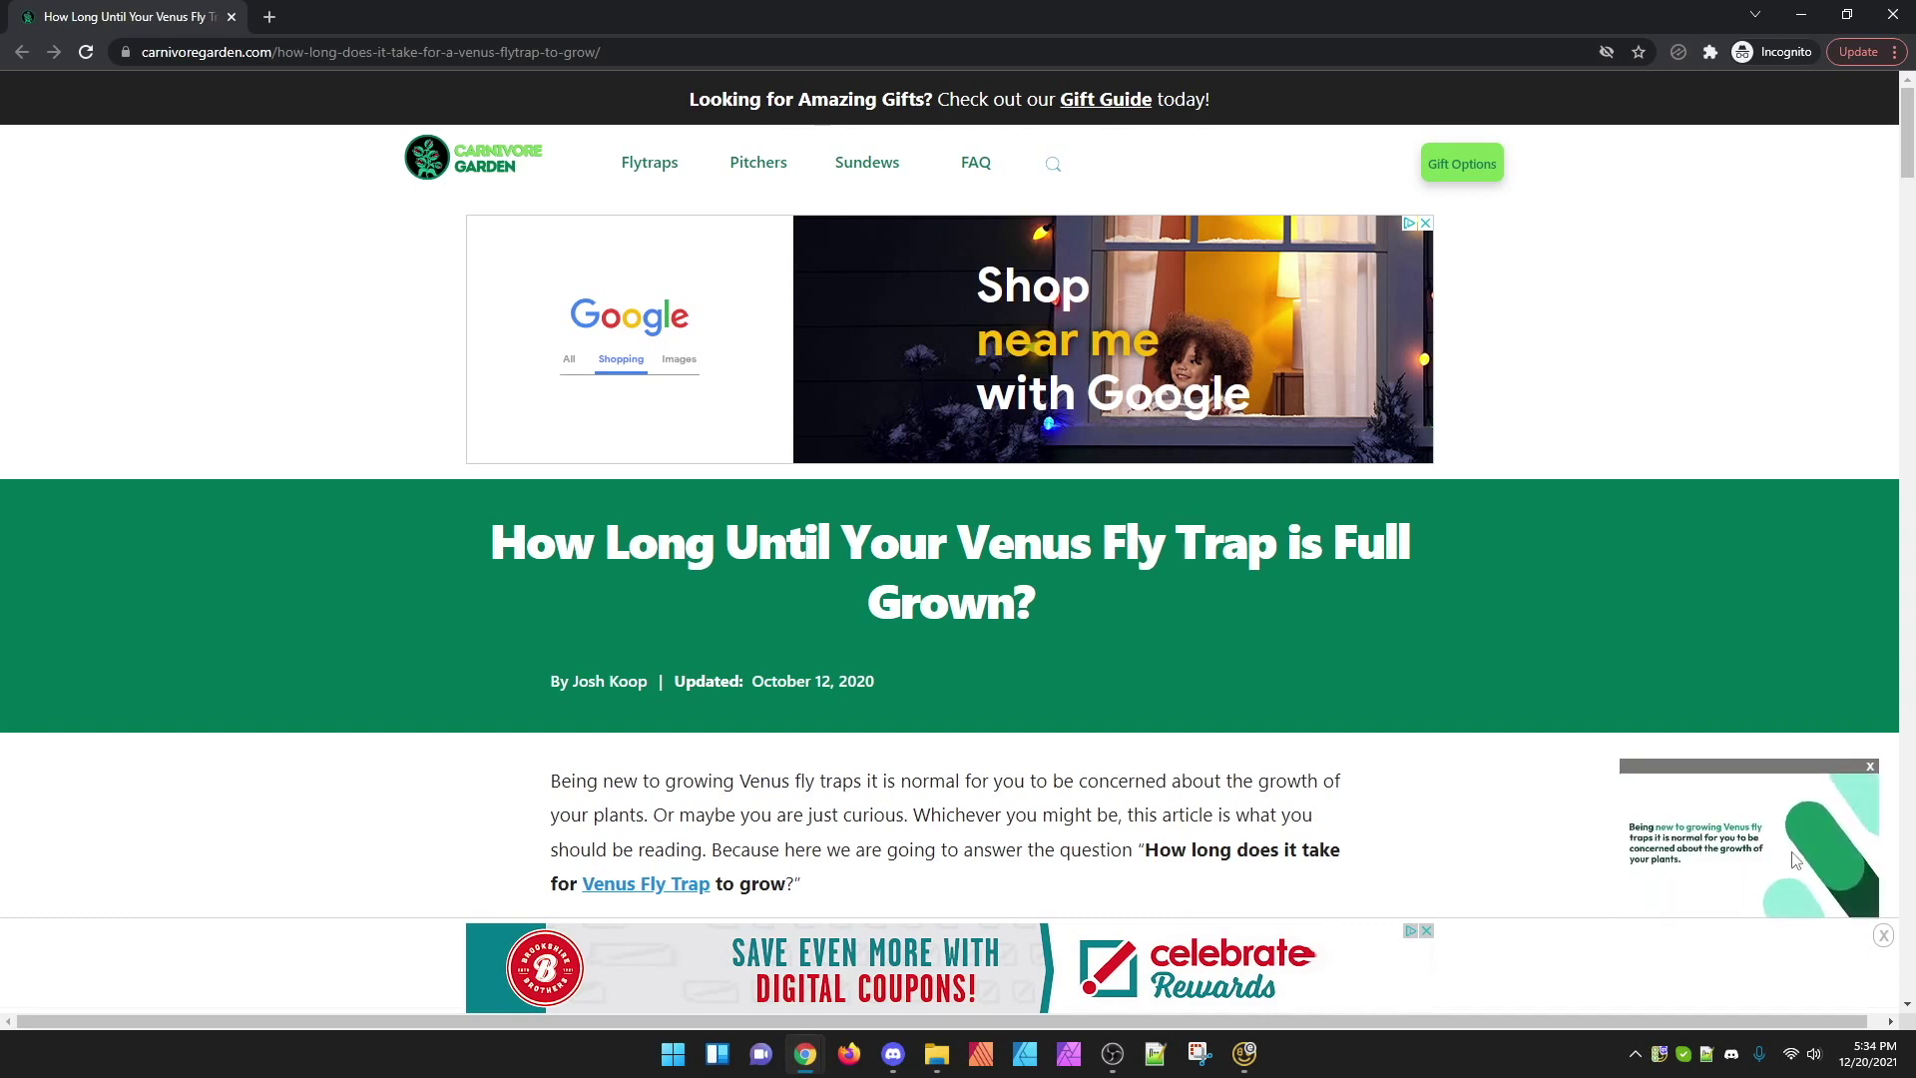
# Step: Check the floating video player on the live article and the embedded player at the article's end
pyautogui.moveTo(1809, 885)
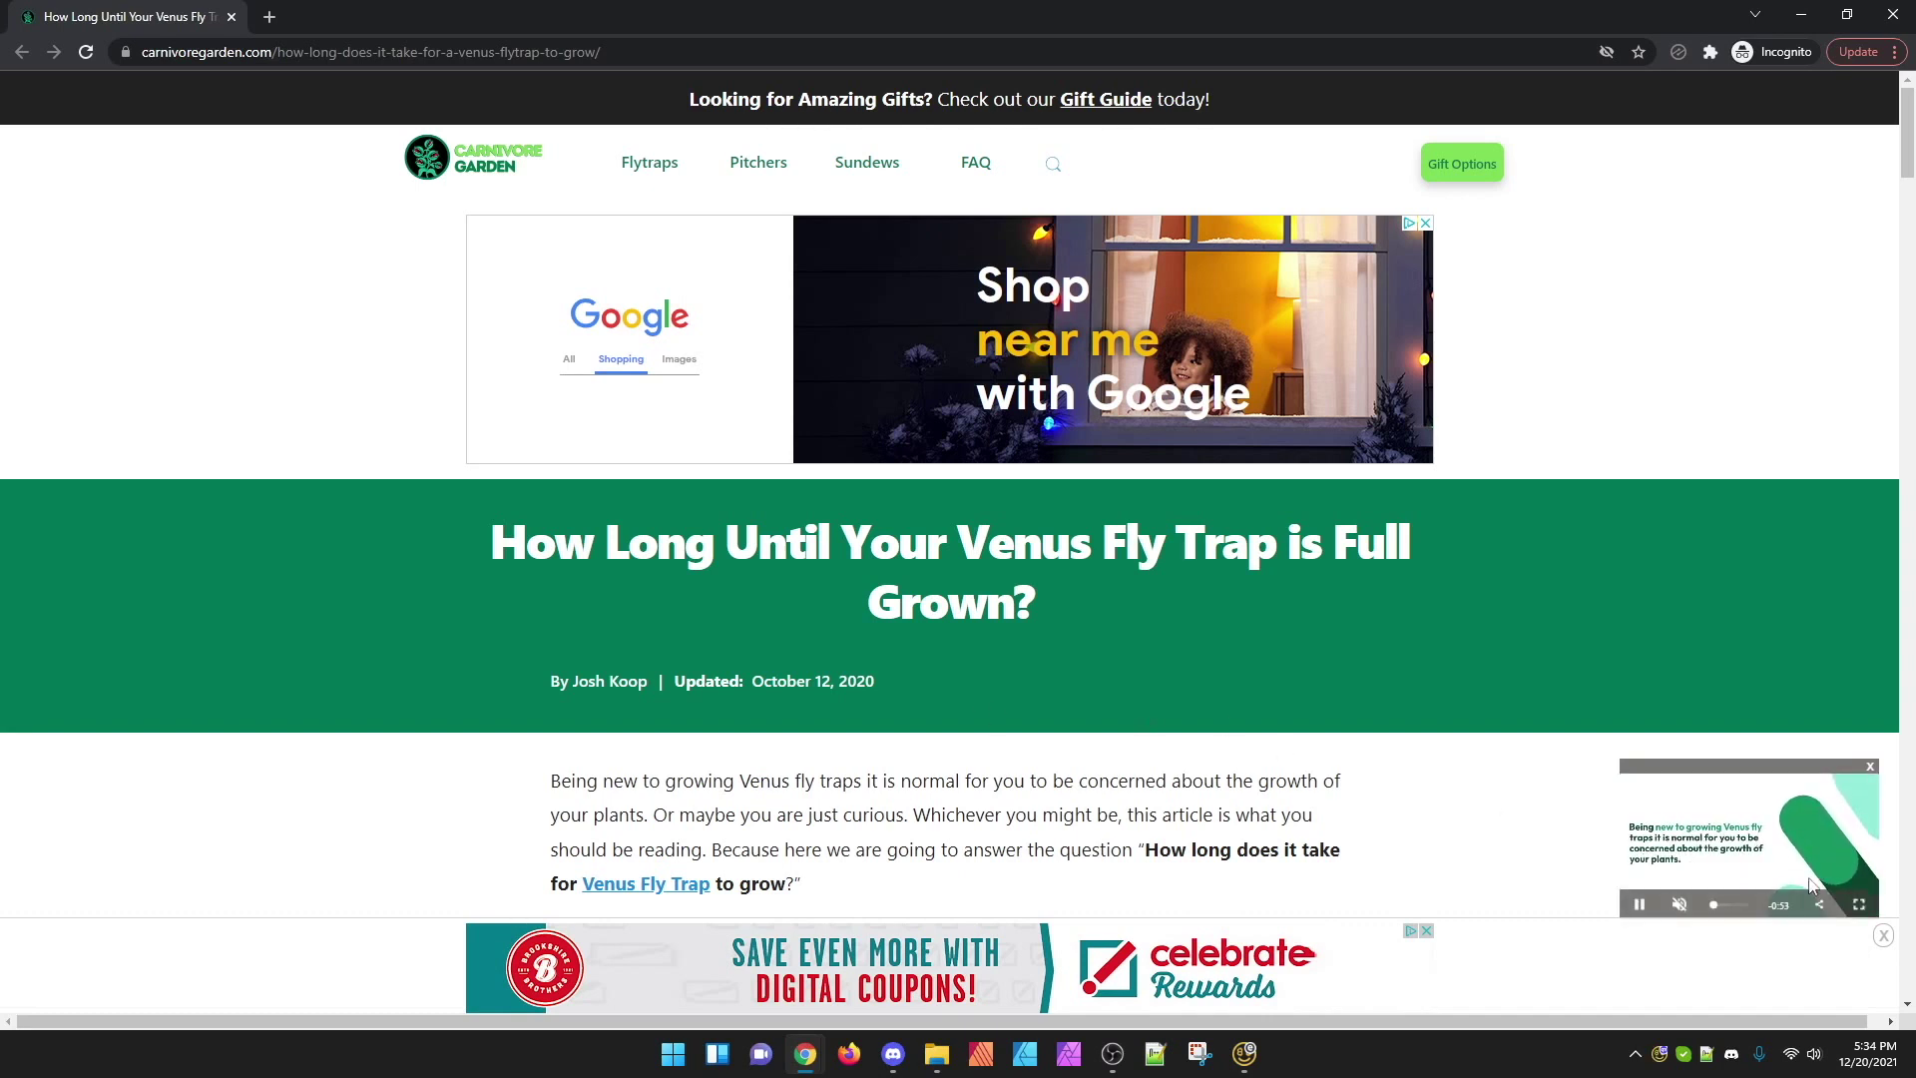
pyautogui.moveTo(1680, 908)
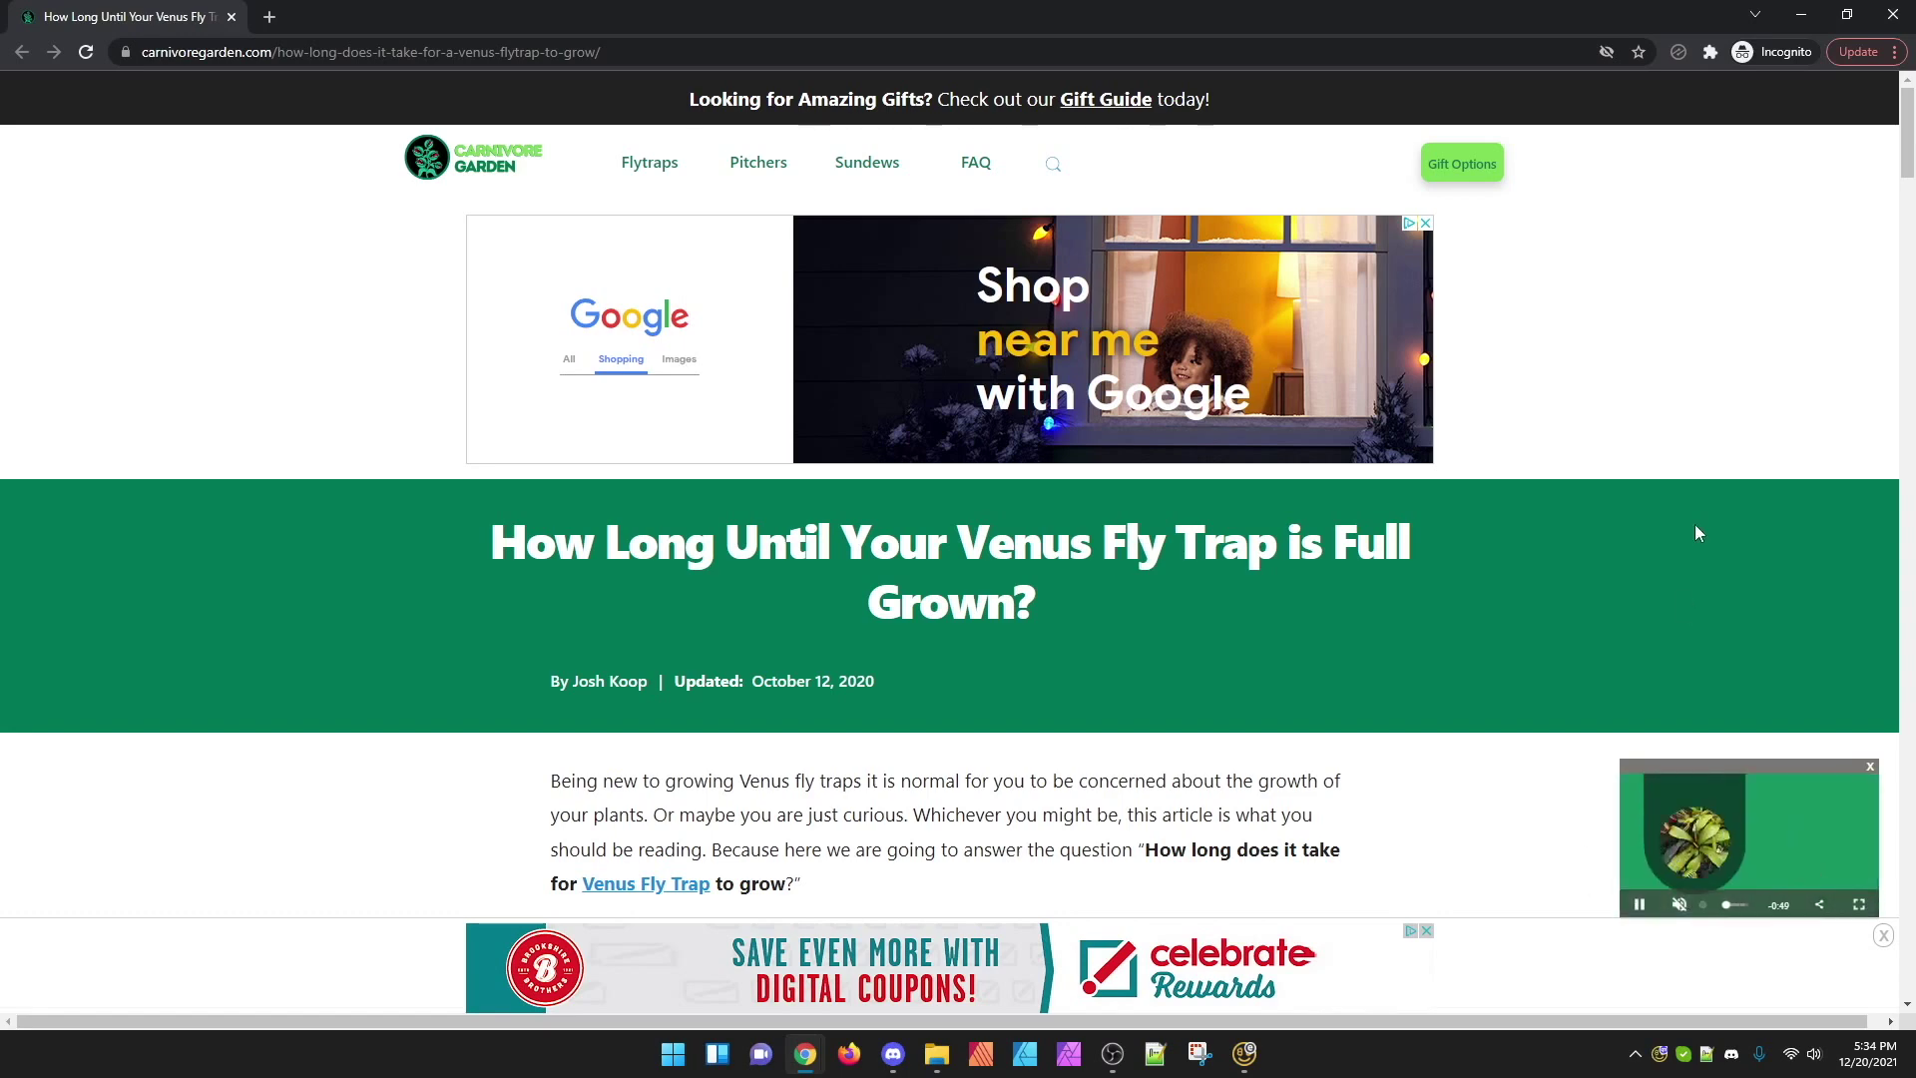
pyautogui.scroll(-4, 1518, 649)
pyautogui.scroll(-6, 1378, 663)
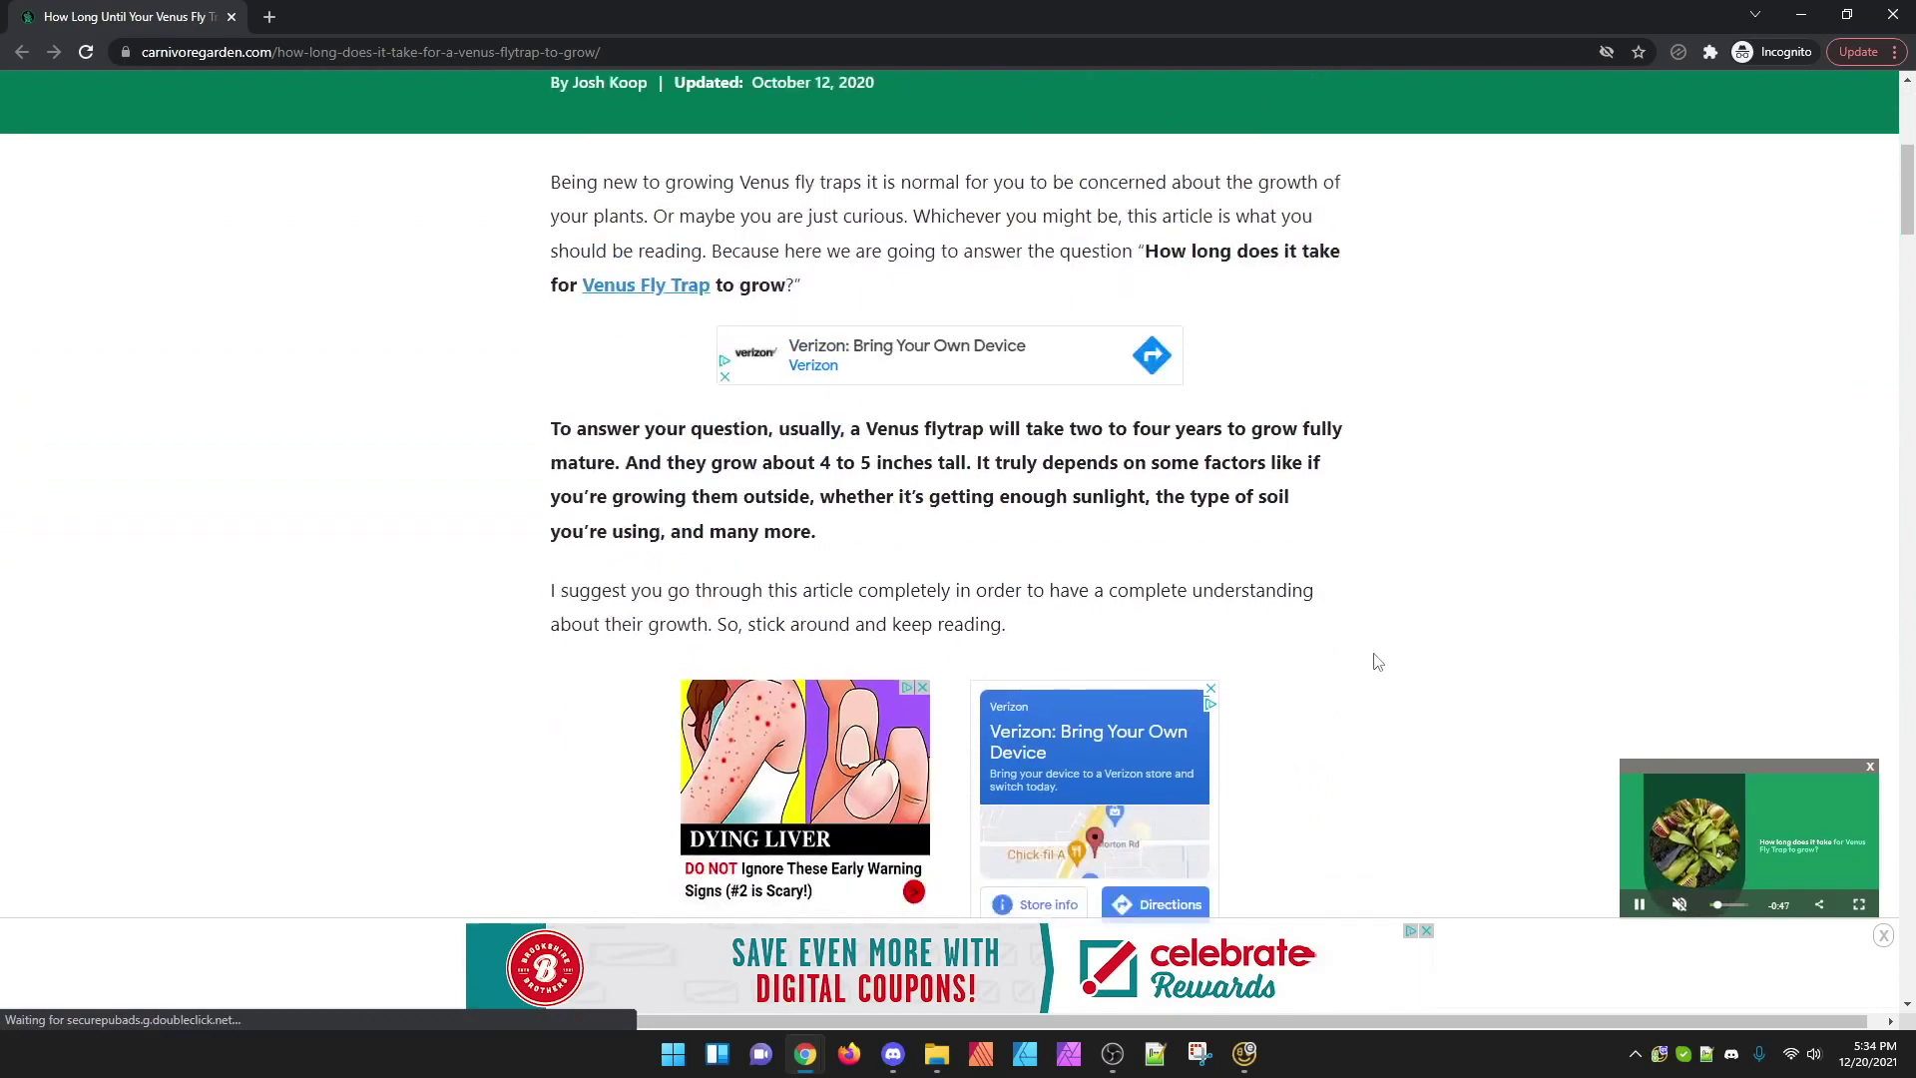
pyautogui.scroll(-4, 1378, 663)
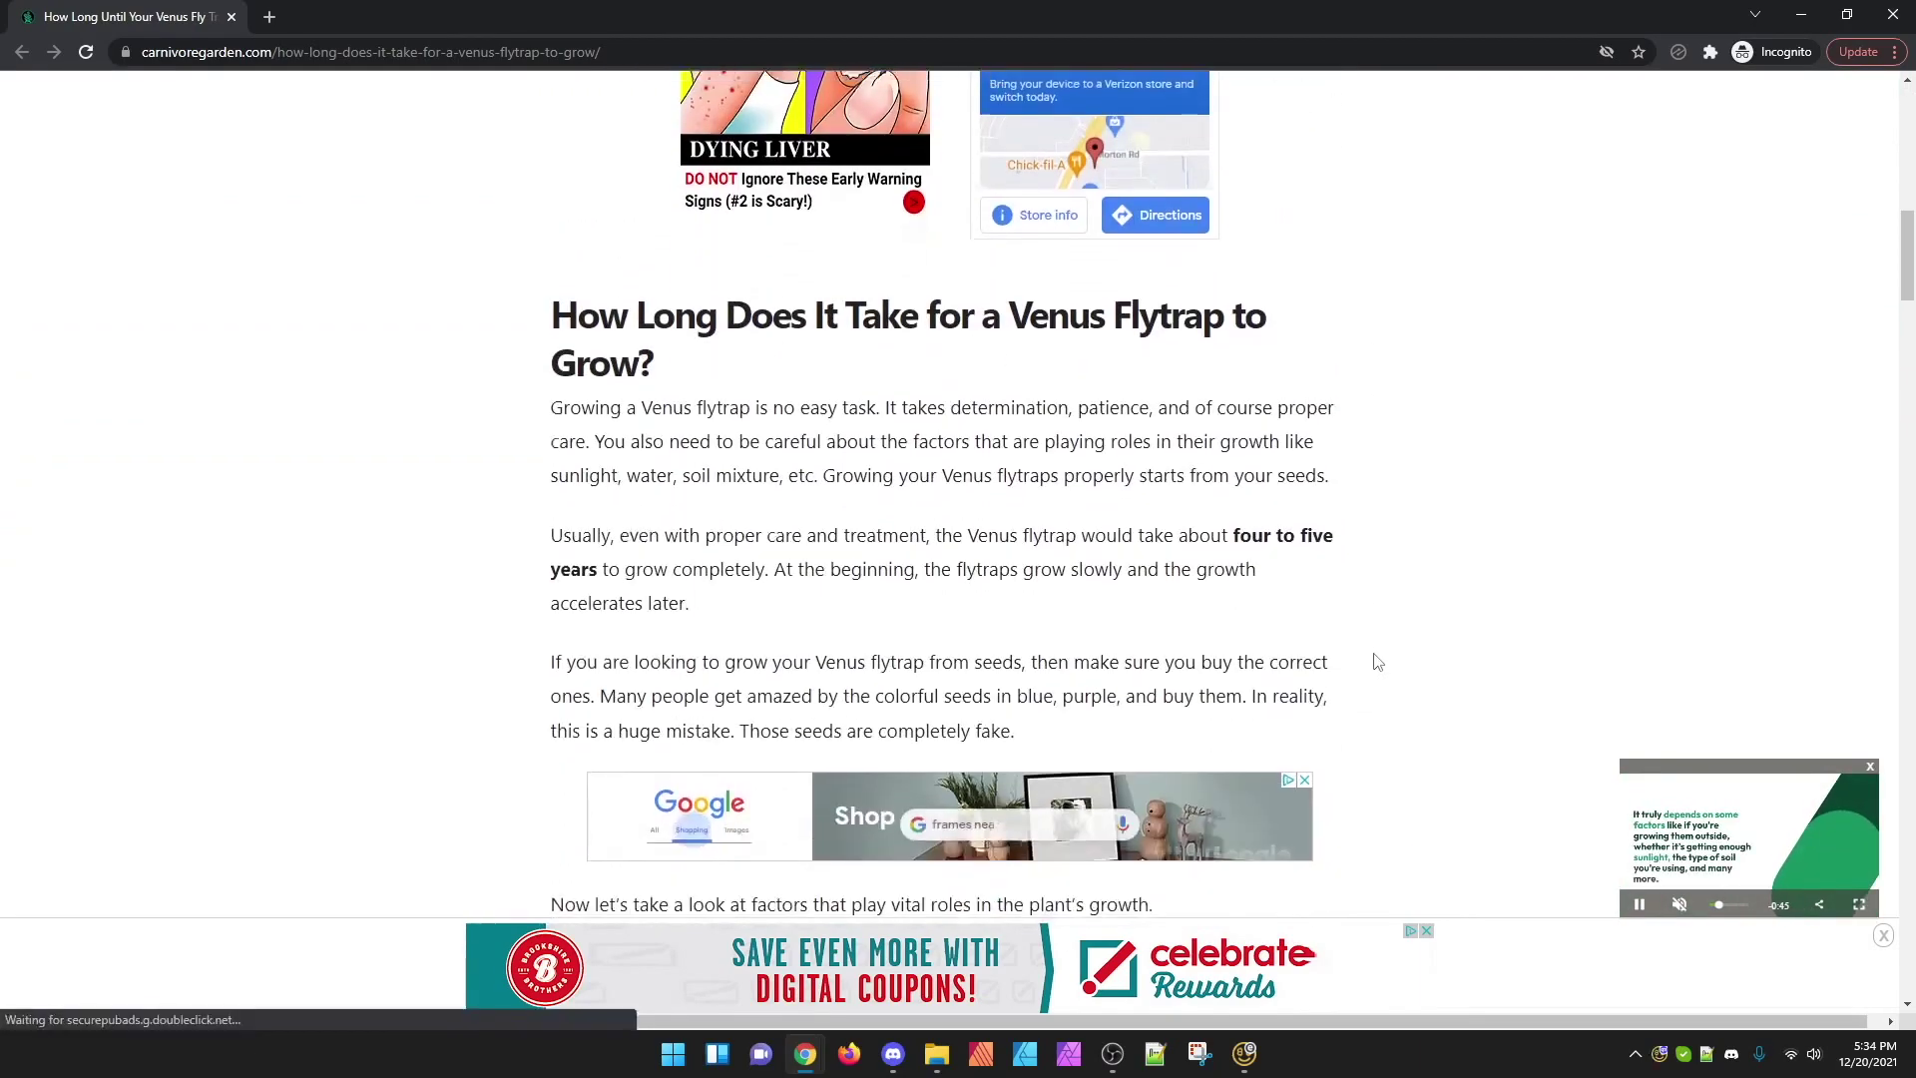
pyautogui.moveTo(1908, 300); pyautogui.dragTo(1897, 902)
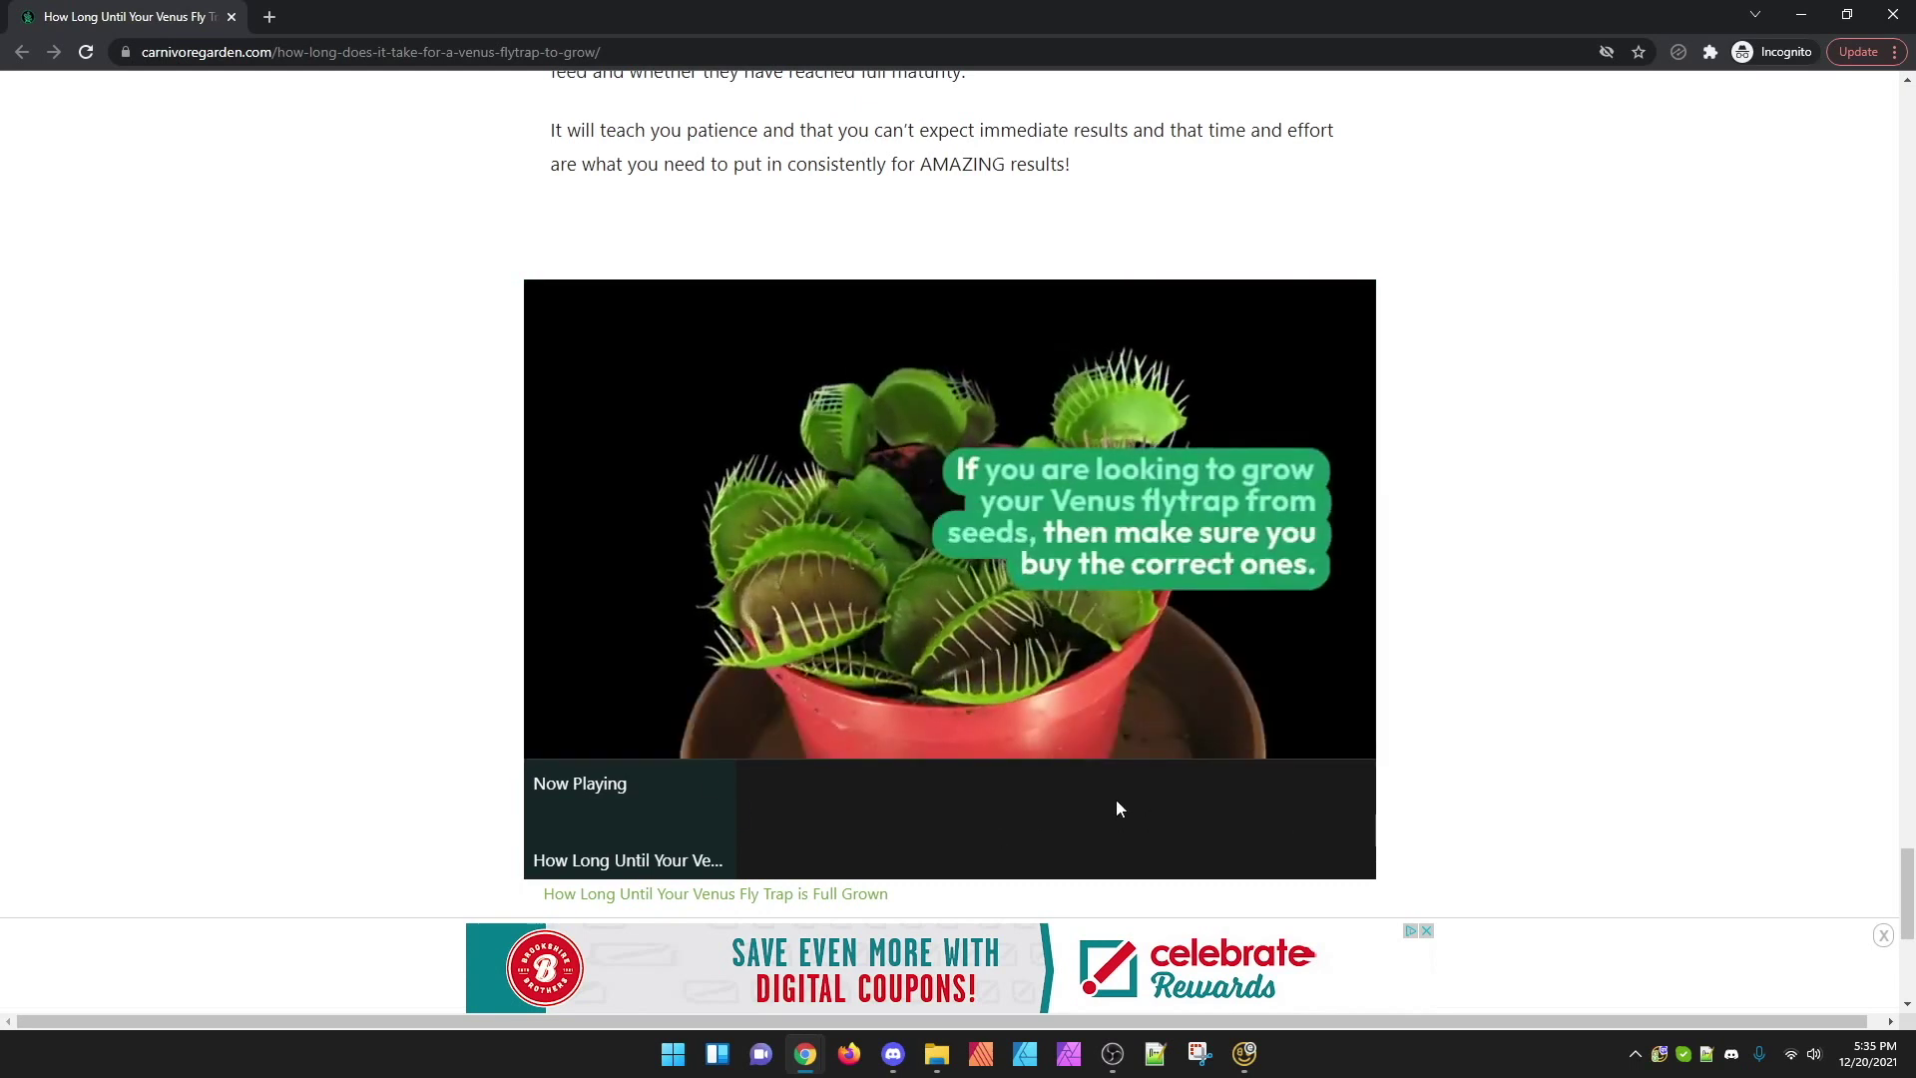
pyautogui.moveTo(648, 666)
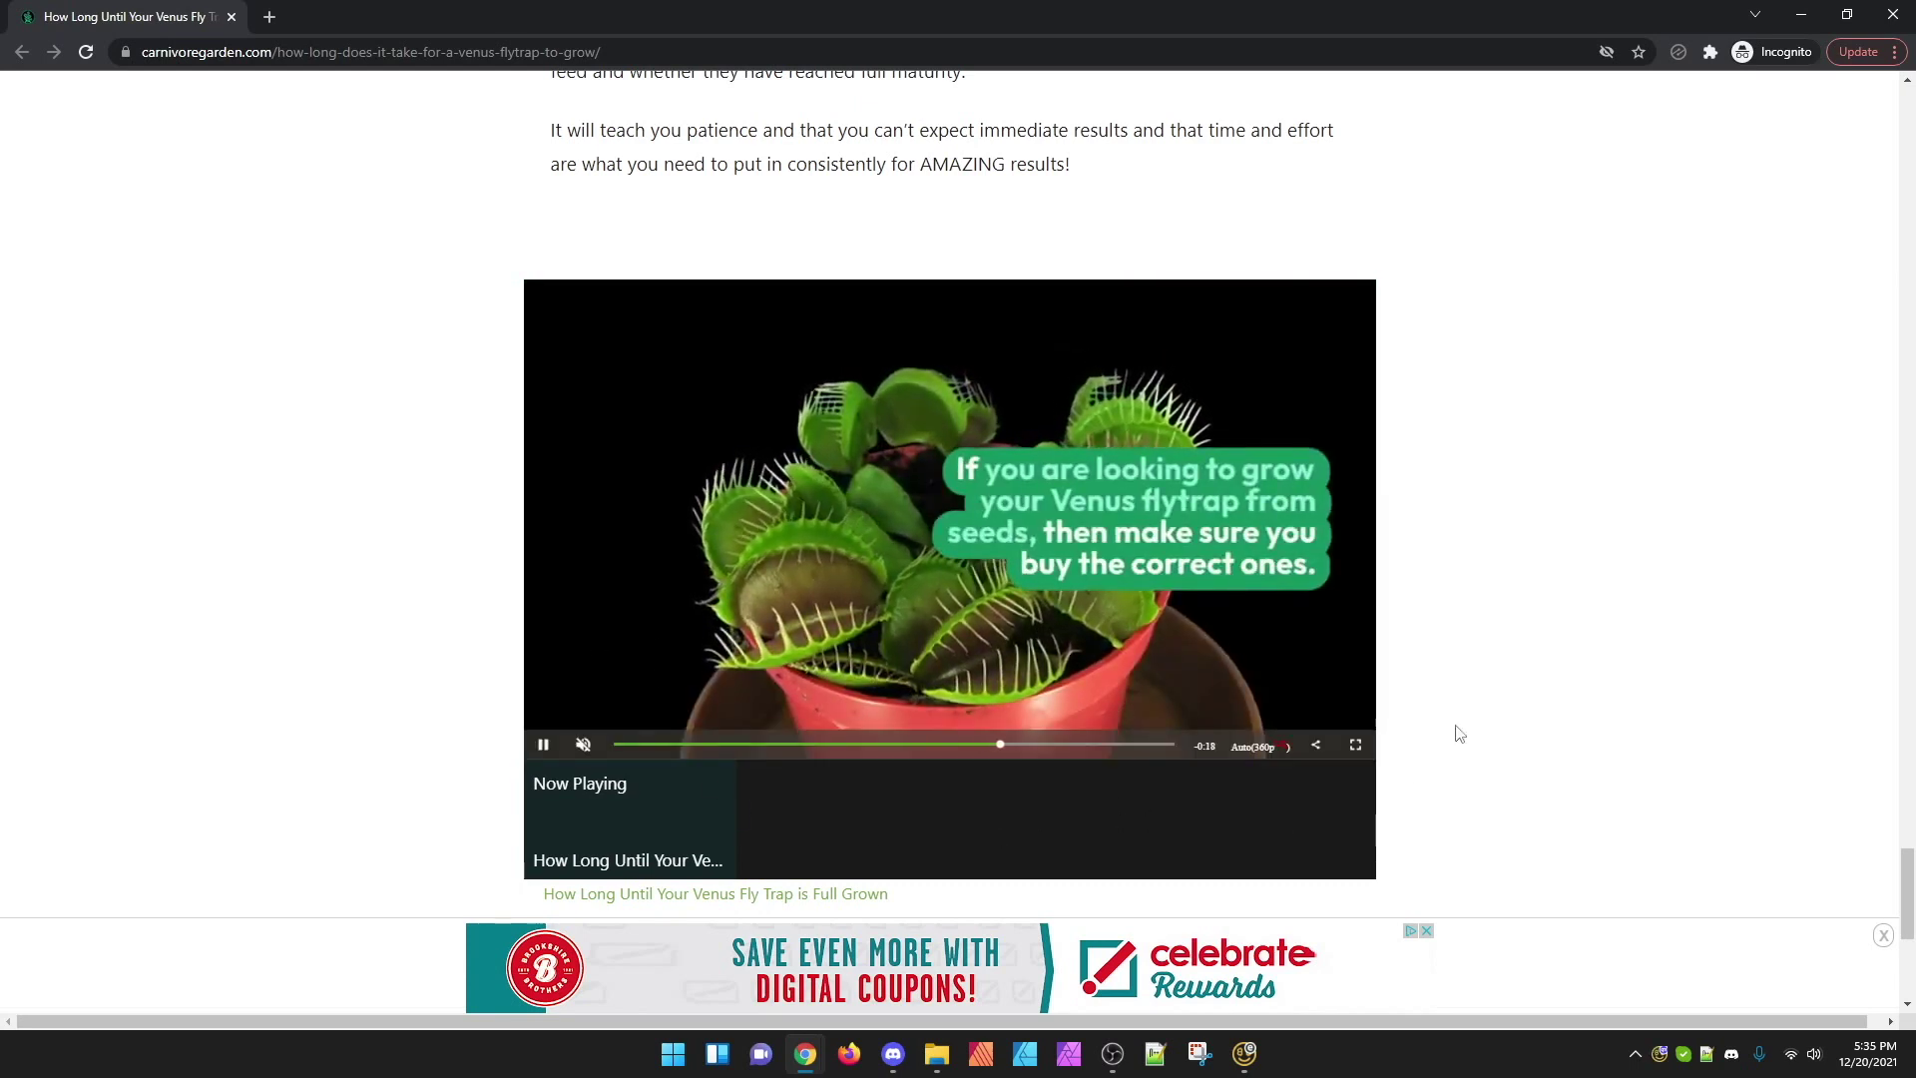